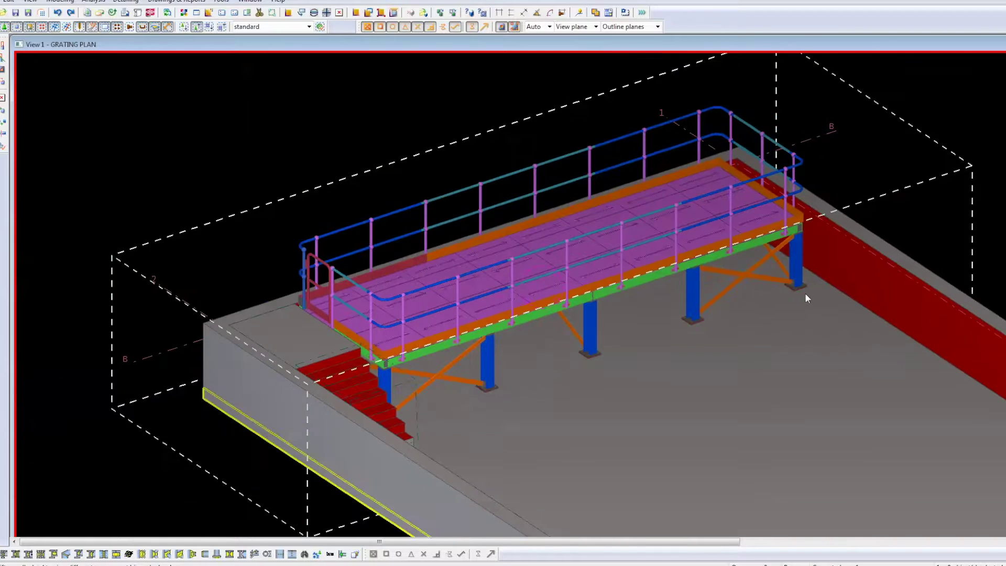
Examine the access platform from overall and close range, including its stairs, bracing, columns and surrounding concrete walls.
scroll(674, 171, down, 2)
scroll(572, 240, down, 2)
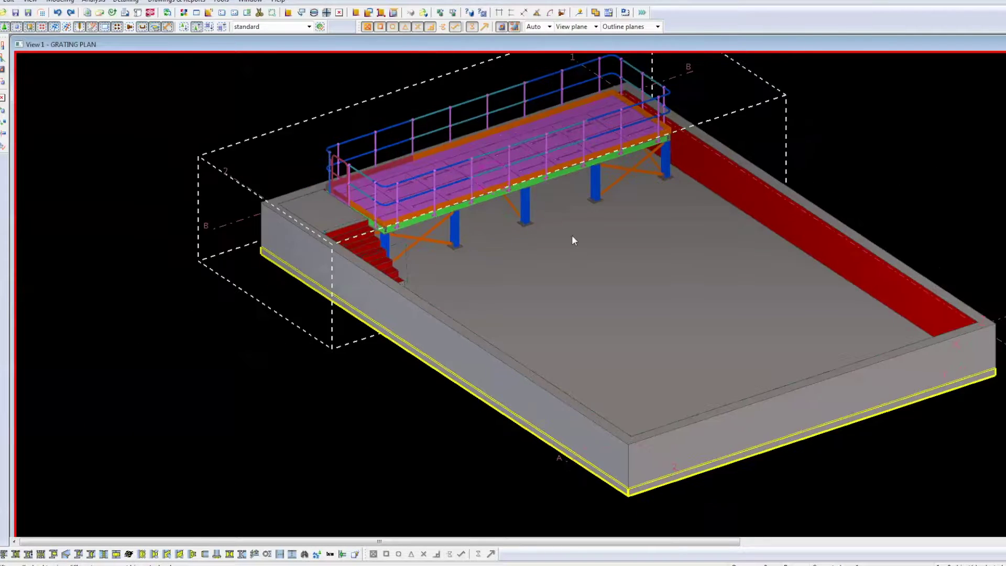
scroll(571, 235, up, 1)
scroll(287, 292, up, 3)
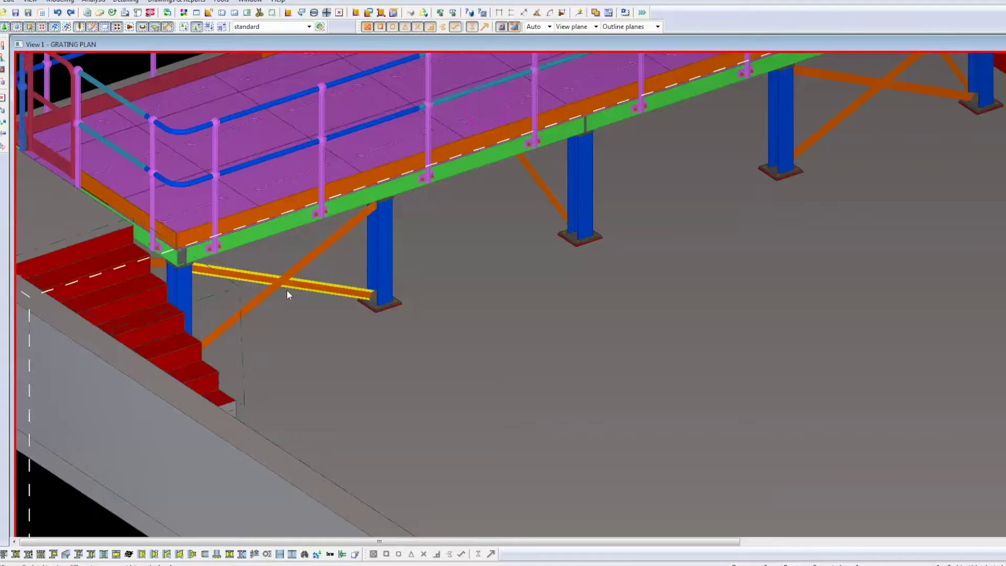
scroll(325, 320, down, 1)
scroll(459, 327, down, 2)
scroll(566, 430, up, 1)
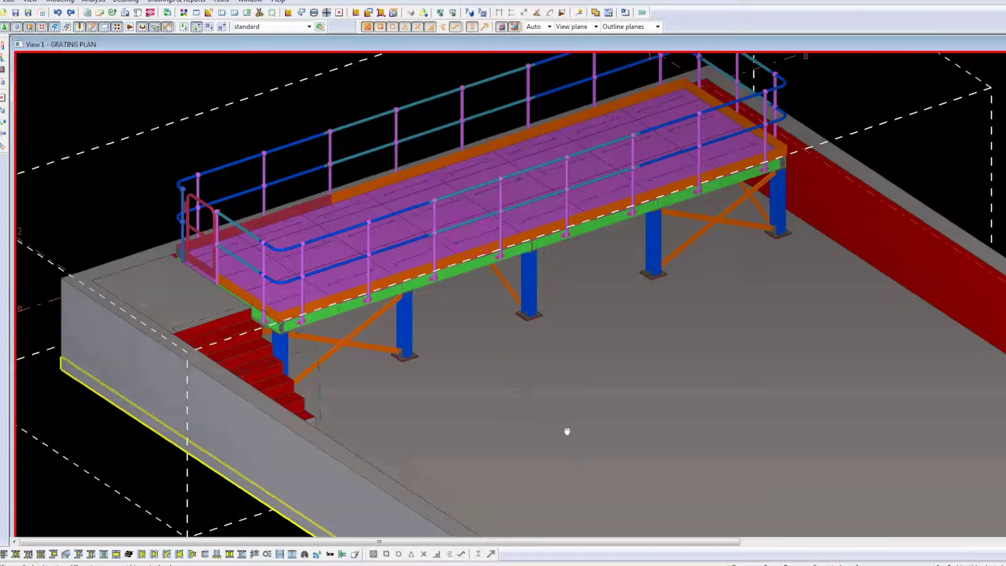
scroll(578, 496, up, 1)
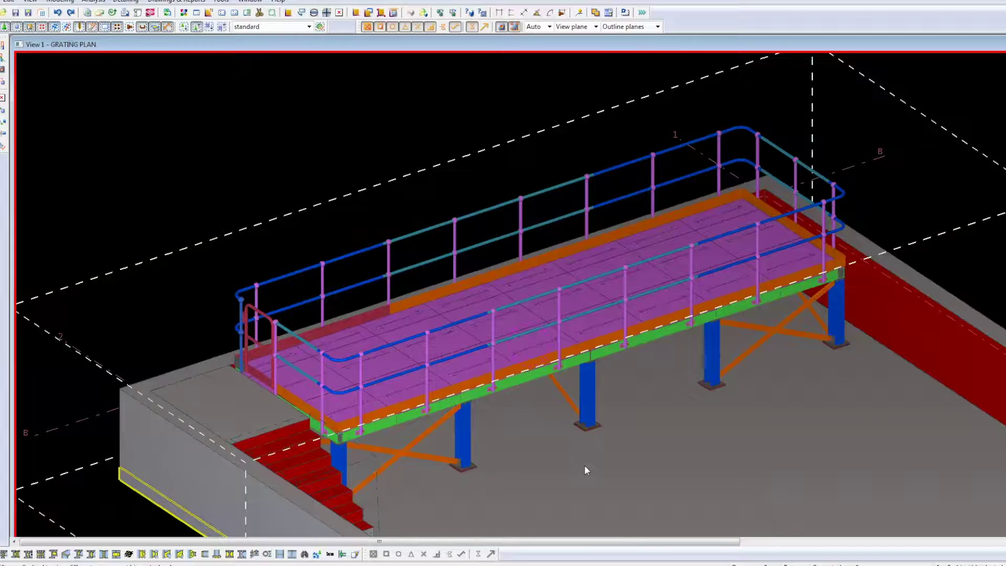
middle_drag(563, 329, 575, 330)
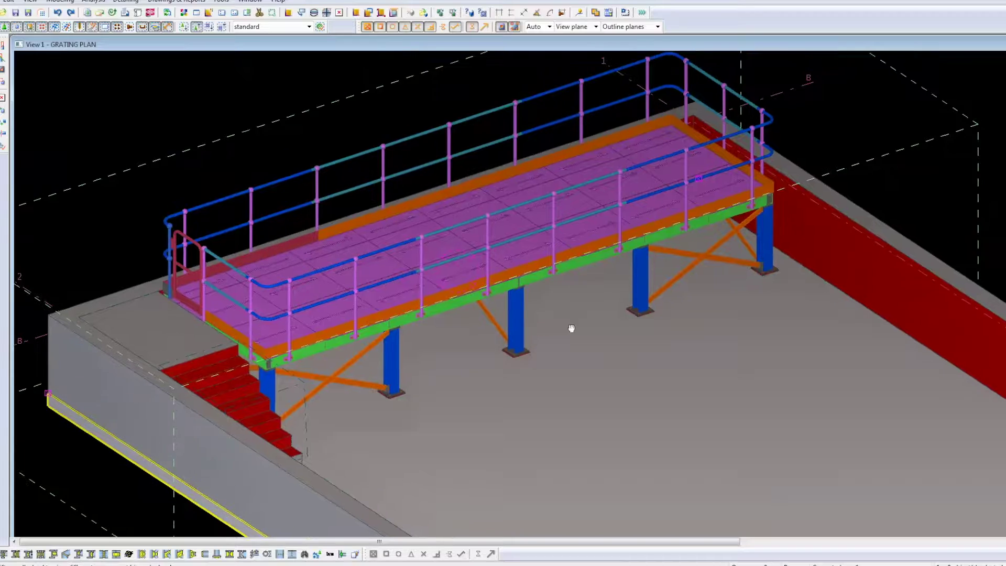
scroll(718, 169, down, 2)
scroll(694, 204, up, 3)
Select the curved middle rail at the platform's far end and inspect the balustrade up close and within the whole platform.
click(695, 205)
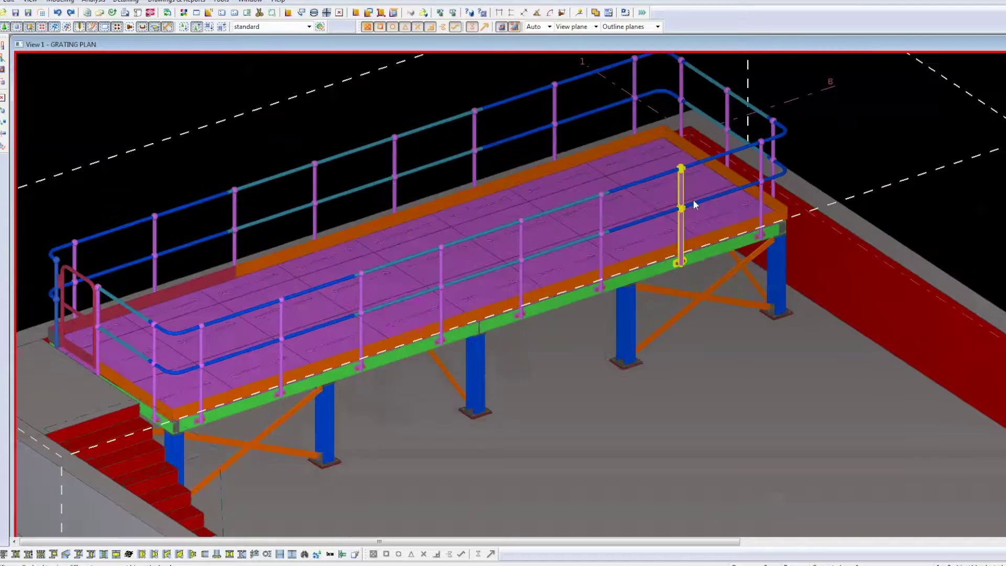
scroll(695, 205, up, 3)
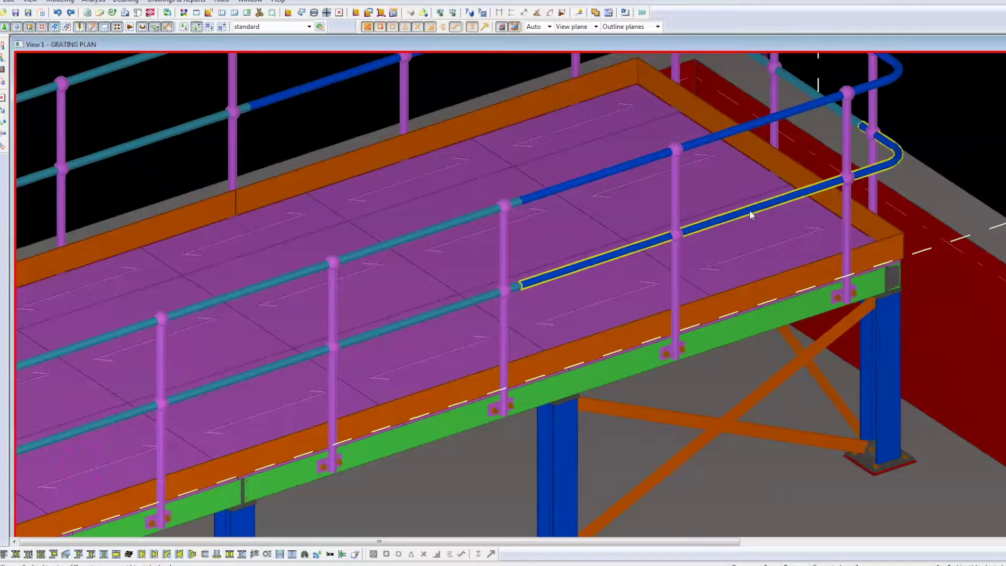
click(780, 199)
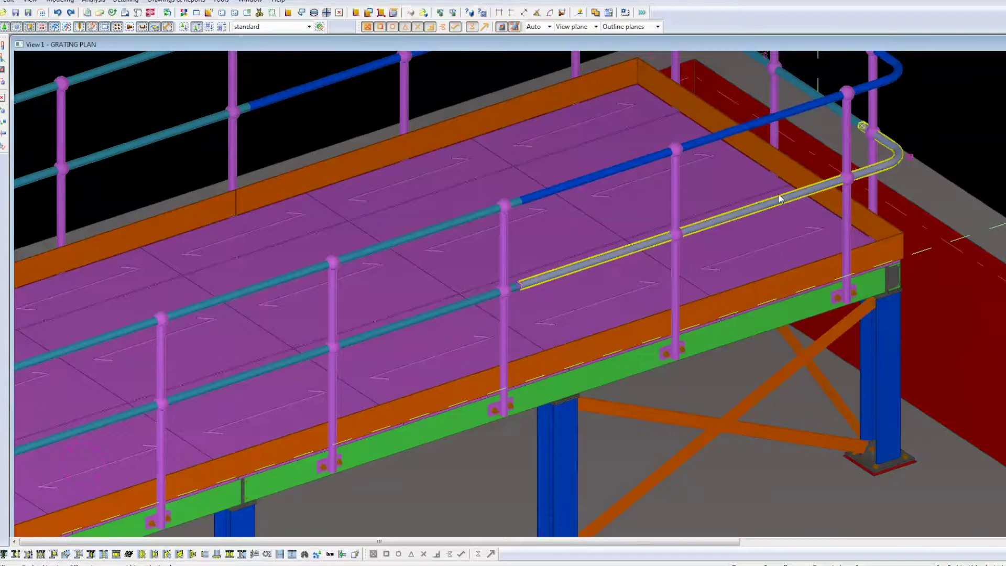
scroll(779, 199, down, 2)
key(Home)
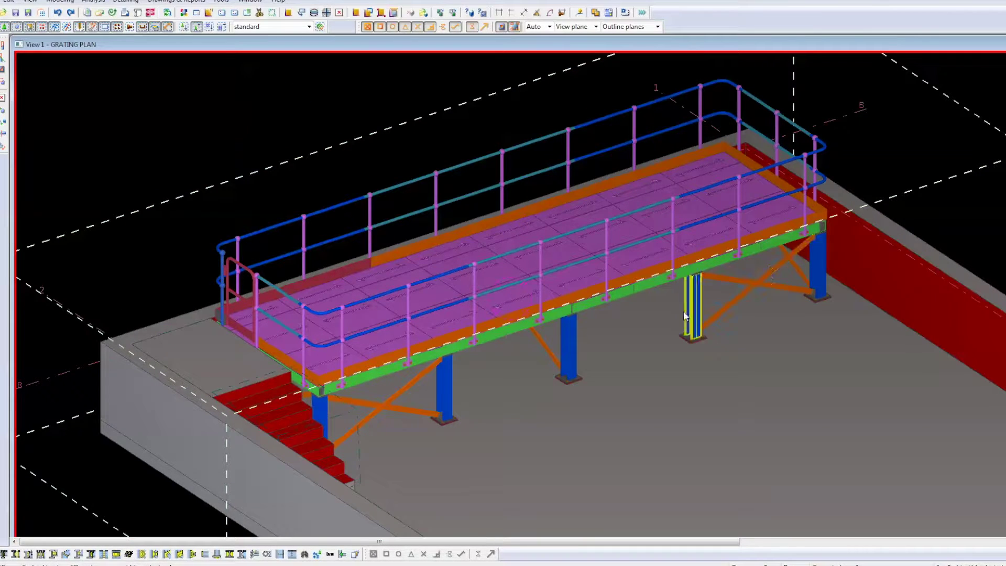
scroll(673, 338, down, 1)
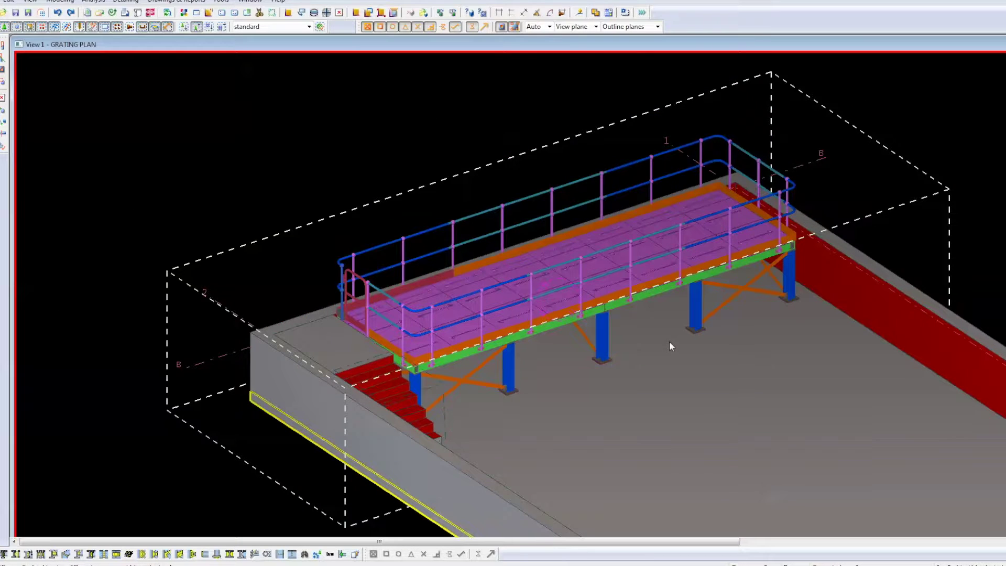
middle_drag(668, 341, 550, 397)
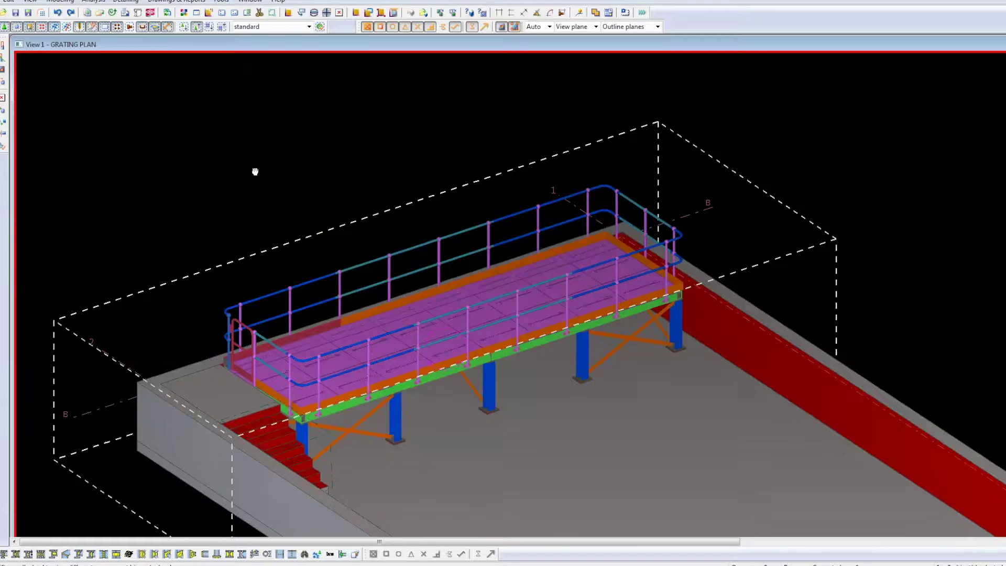
middle_drag(240, 177, 282, 144)
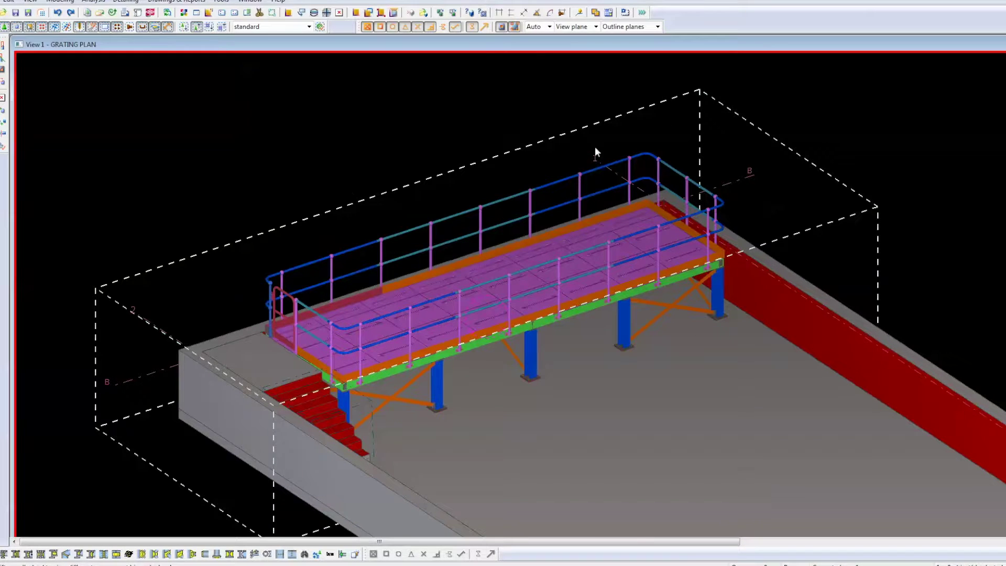
Check the beam properties of the curved top handrail on the platform's far rear corner, and close them without changes.
double_click(613, 165)
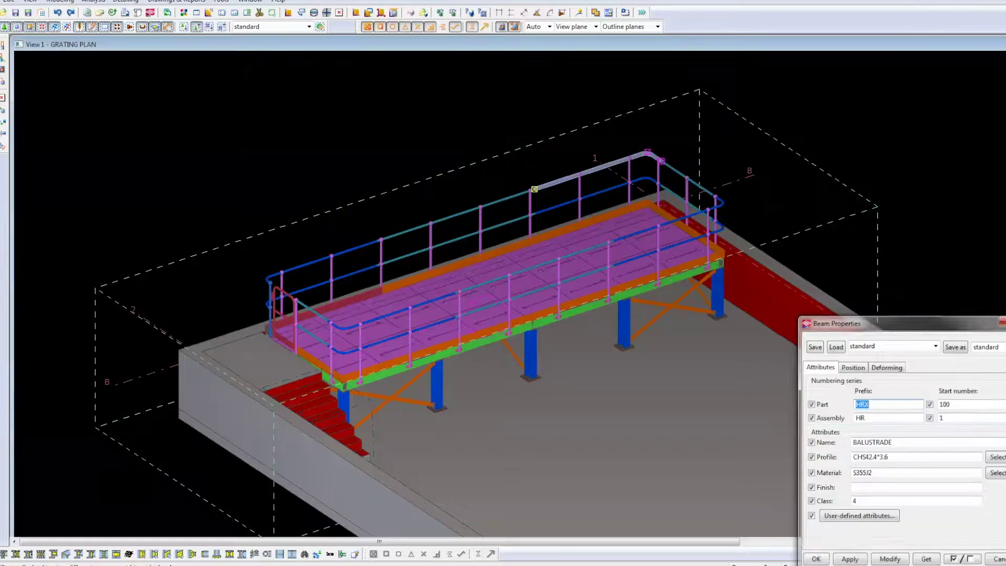
click(955, 254)
middle_drag(561, 306, 385, 270)
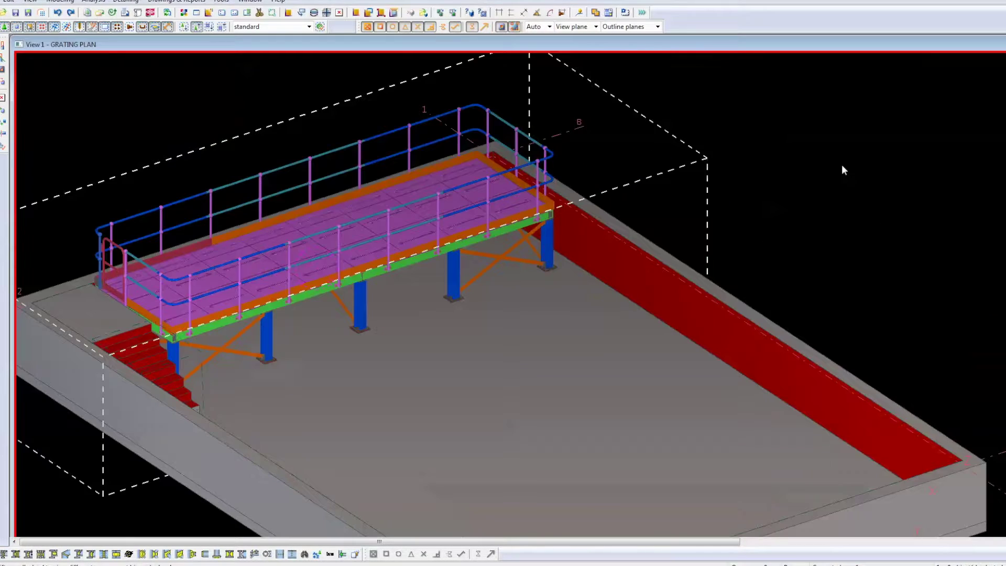
Bring up the Phase Manager and go through the HOT ROLLED, BALUSTRADE, GRATING and DUMMY phases.
scroll(840, 164, down, 2)
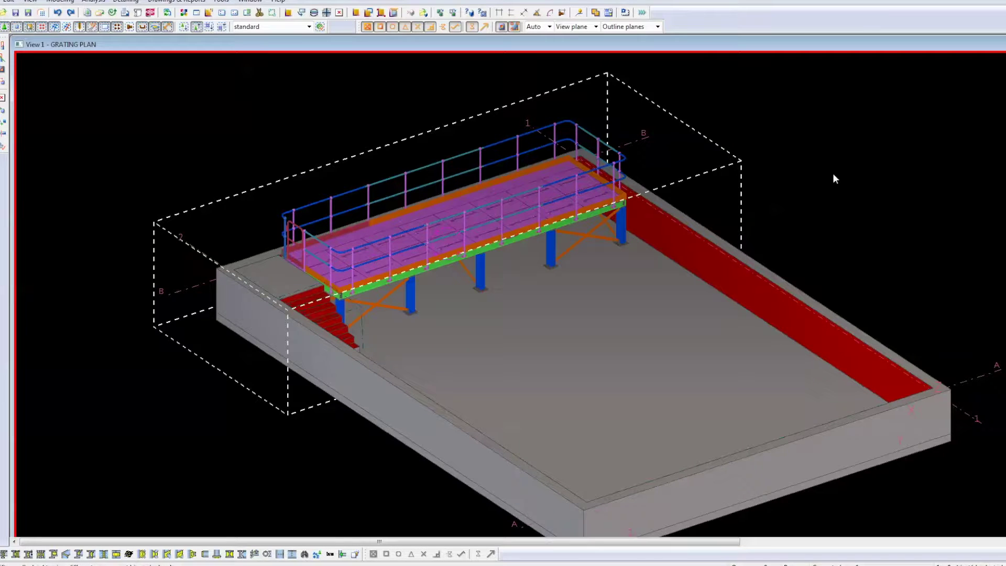
key(ctrl+h)
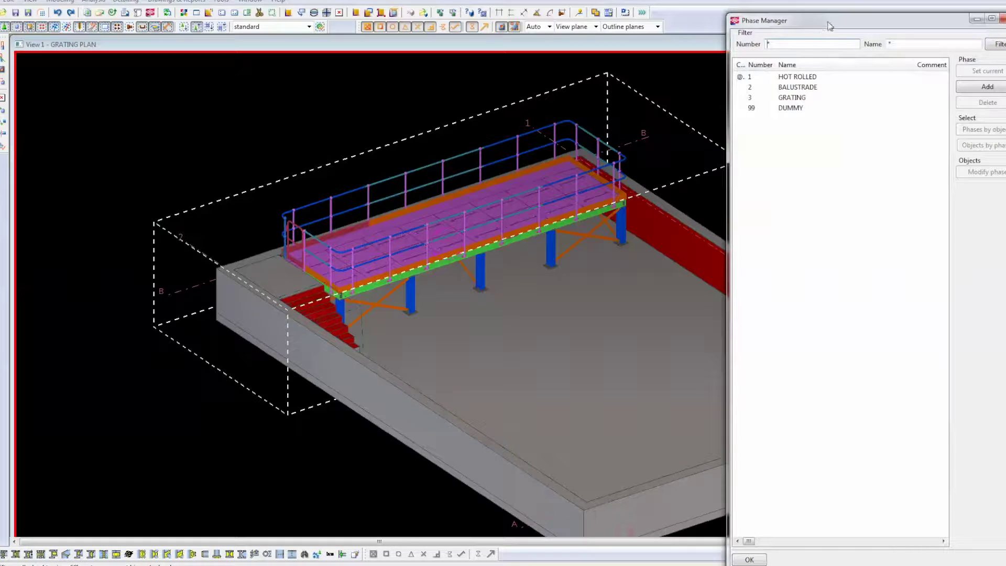
drag(829, 24, 863, 74)
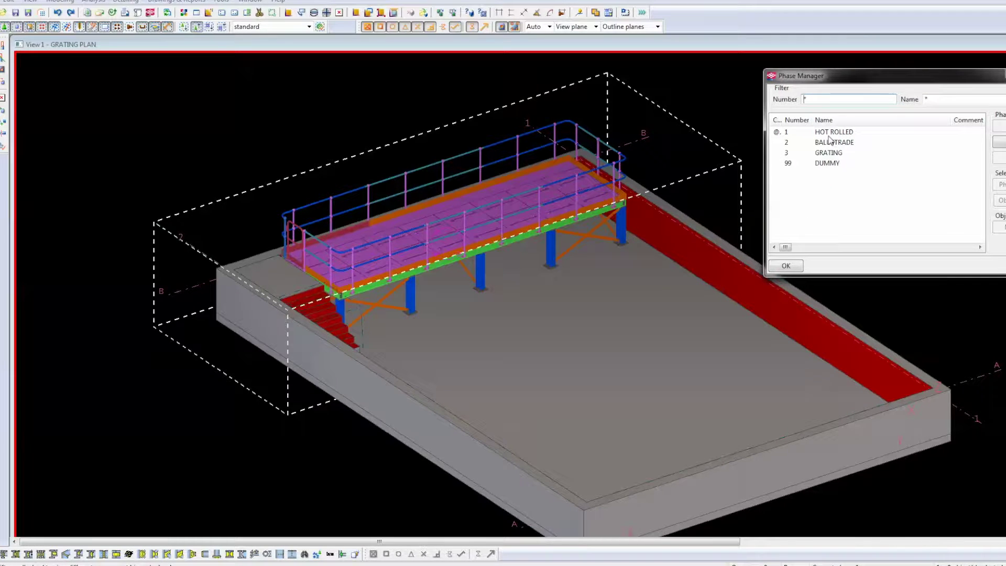
click(829, 134)
click(830, 142)
click(827, 153)
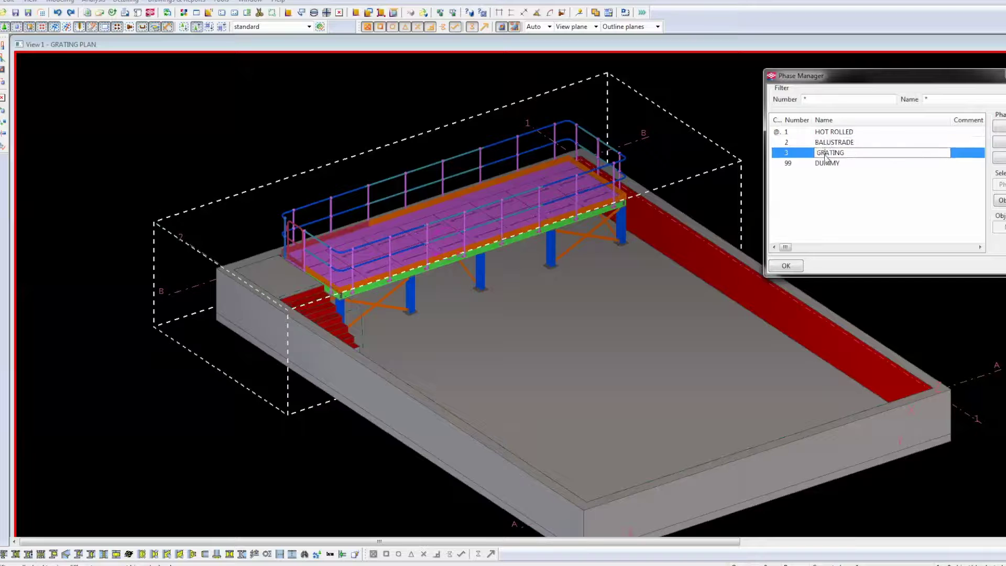
click(826, 164)
Limit the GRATING PLAN view filter to parts and bolts whose phase equals 1, and close the view and phase dialogs.
double_click(910, 305)
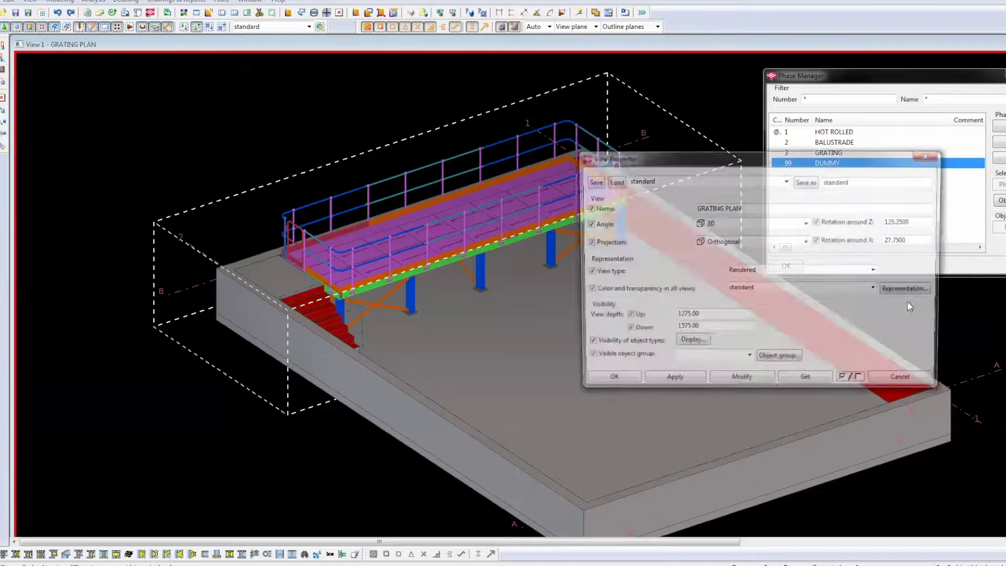
click(779, 360)
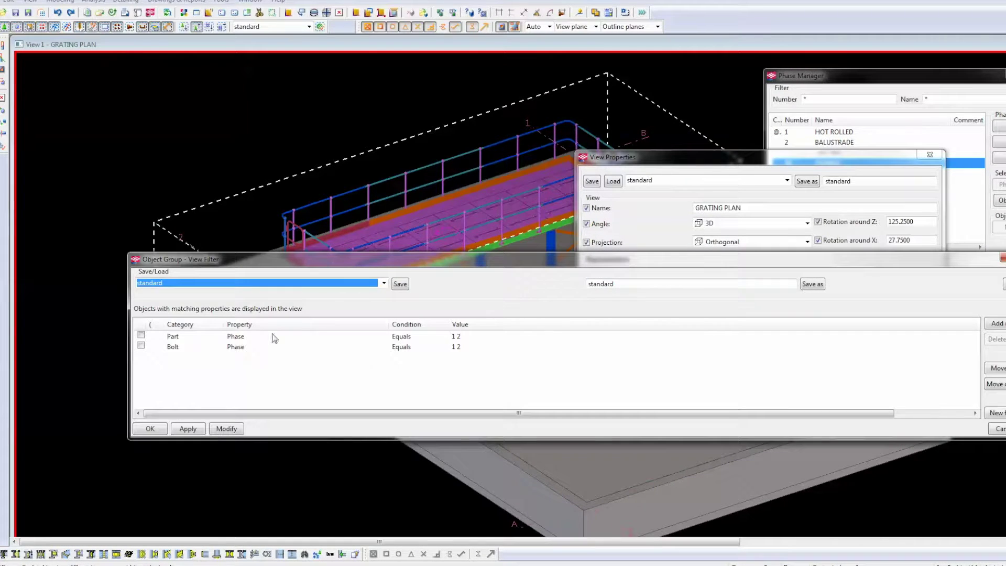
click(461, 335)
text(1)
click(454, 346)
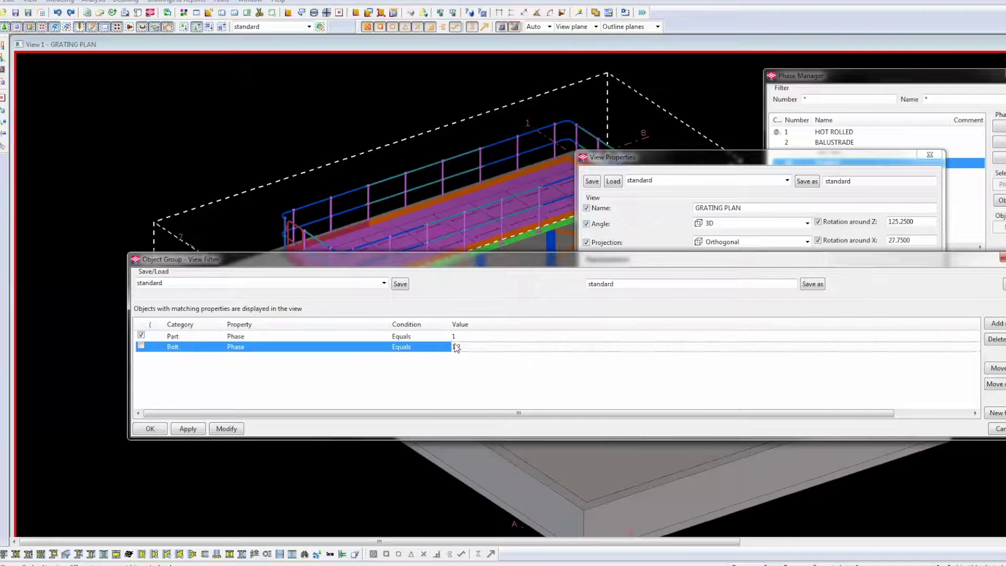
text(1)
click(143, 346)
click(227, 428)
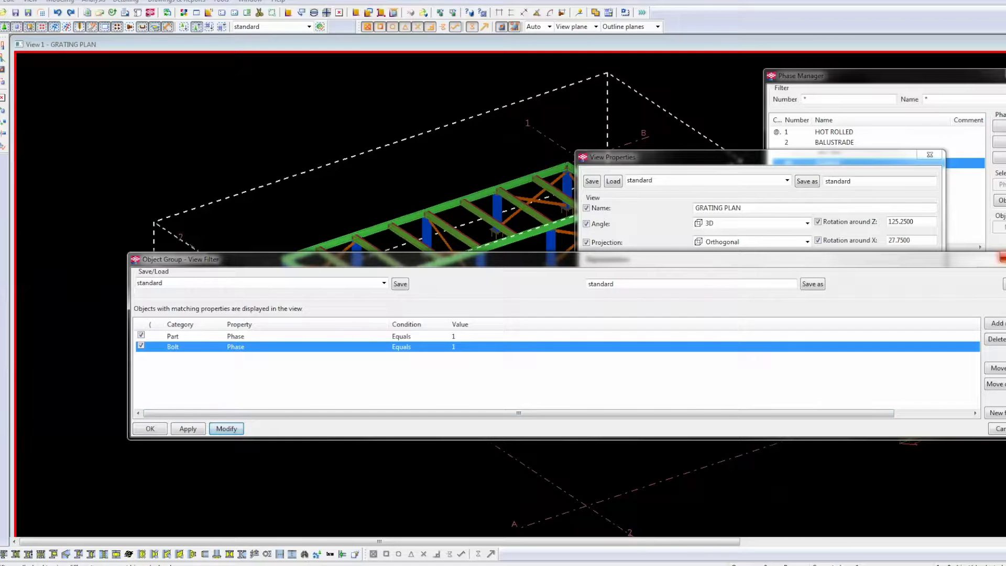
click(1000, 257)
click(928, 156)
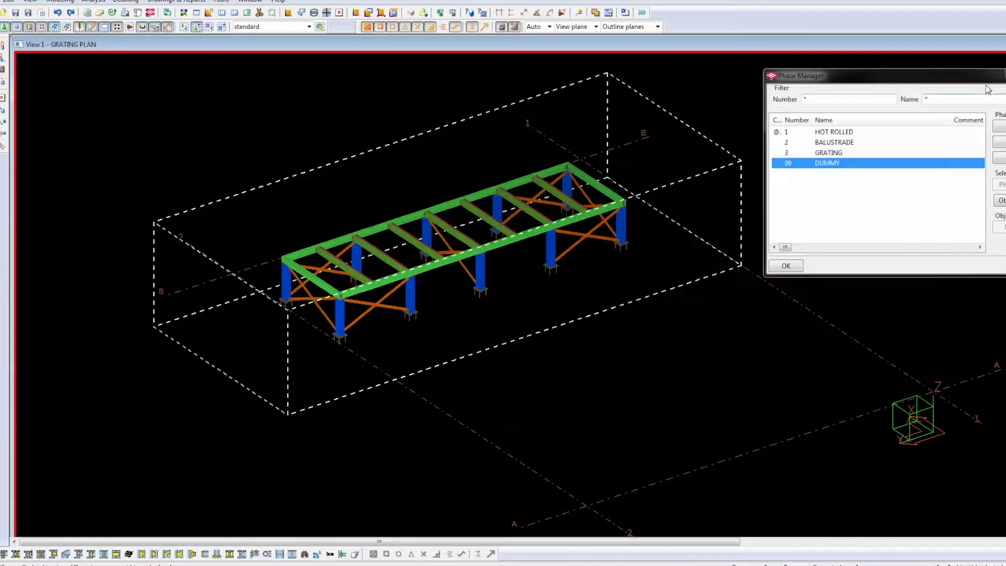
drag(982, 78, 915, 94)
click(981, 90)
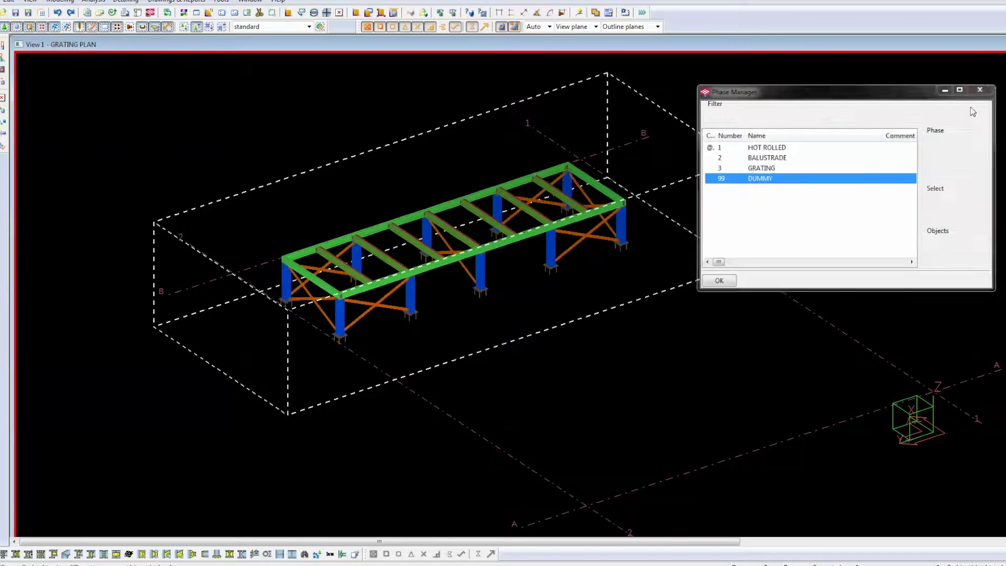
Select the three front columns from the middle of the platform to its near end, plus the near rear corner column.
middle_drag(492, 276, 707, 341)
scroll(504, 423, up, 4)
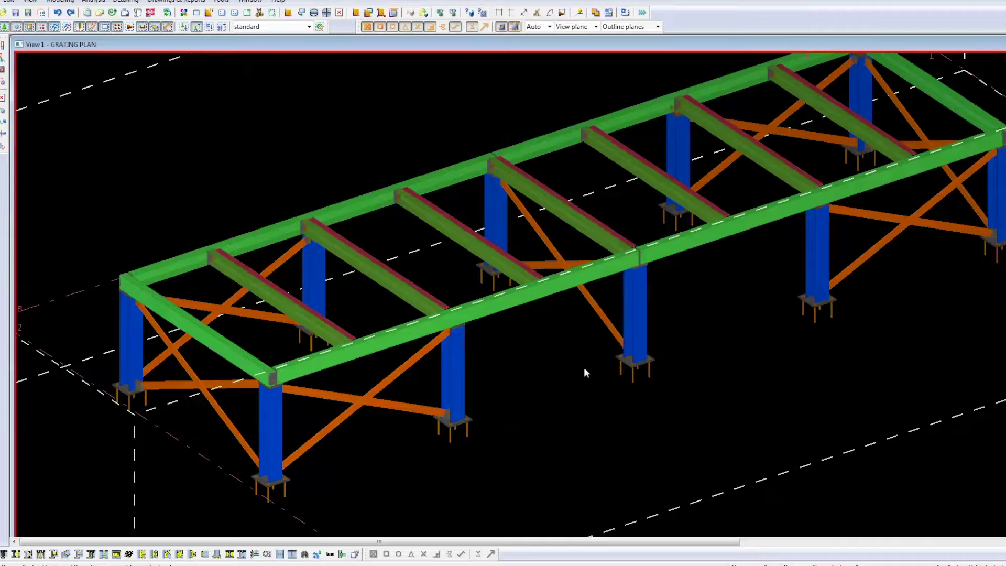
scroll(583, 371, down, 2)
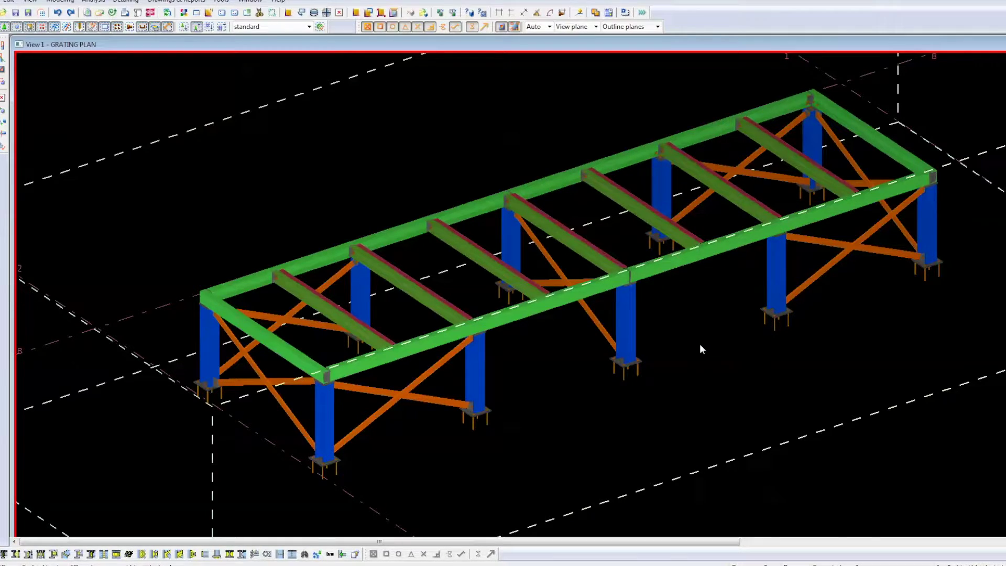
click(629, 317)
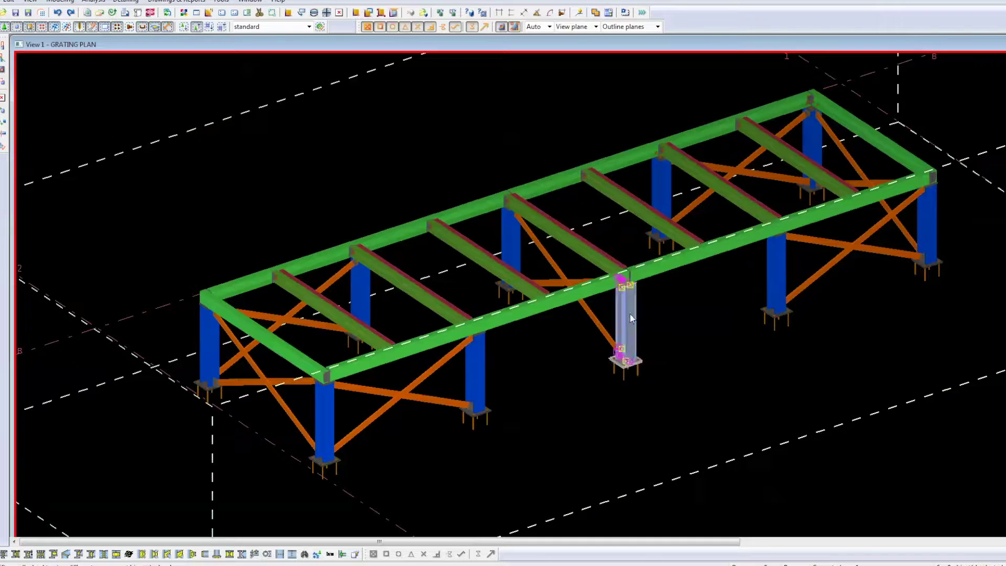
ctrl+click(483, 361)
ctrl+click(331, 404)
ctrl+click(206, 347)
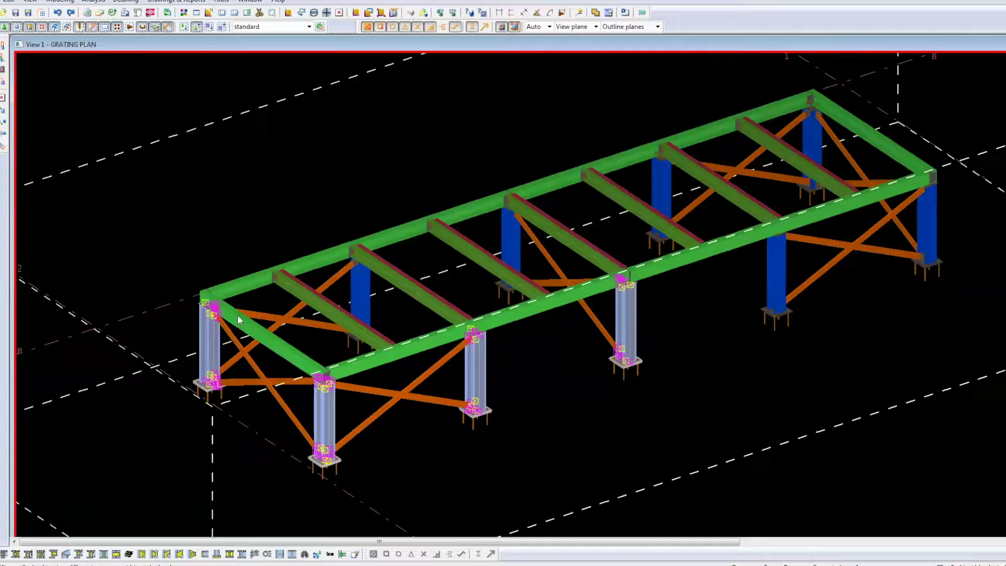
Add the near half's edge beams, end beam, four cross beams and the two remaining rear columns to the selection.
ctrl+click(248, 285)
ctrl+click(333, 321)
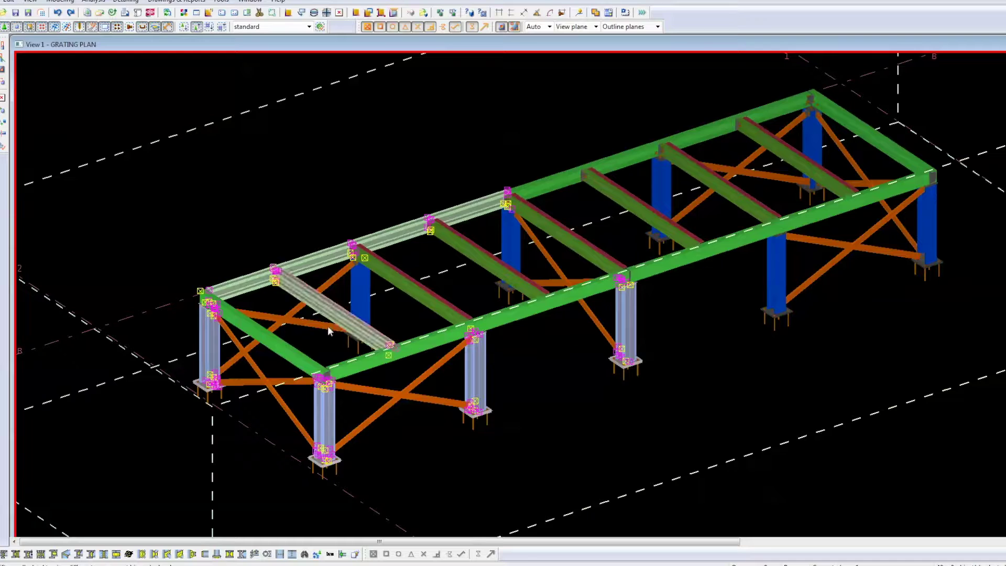
ctrl+click(290, 348)
ctrl+click(414, 291)
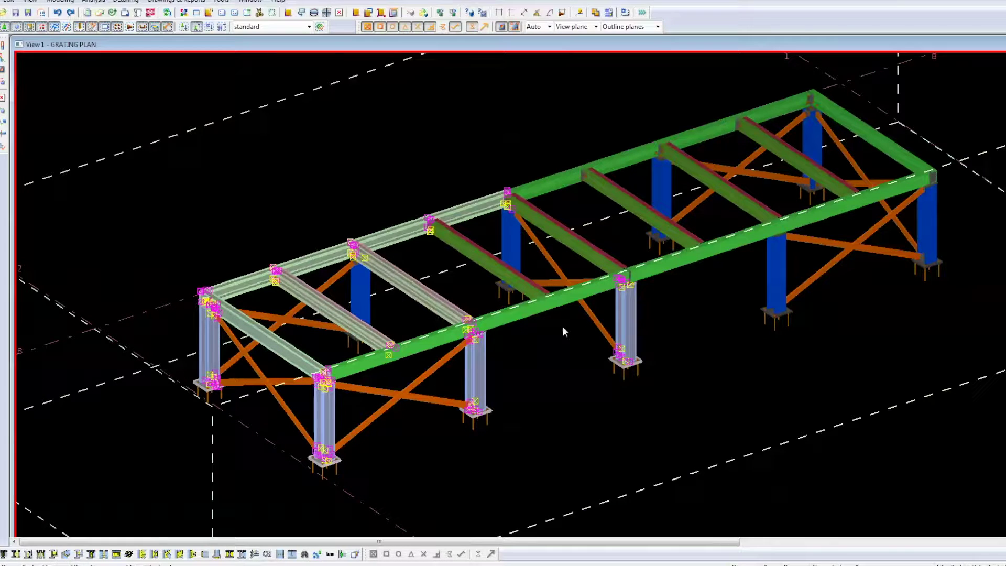
ctrl+click(546, 312)
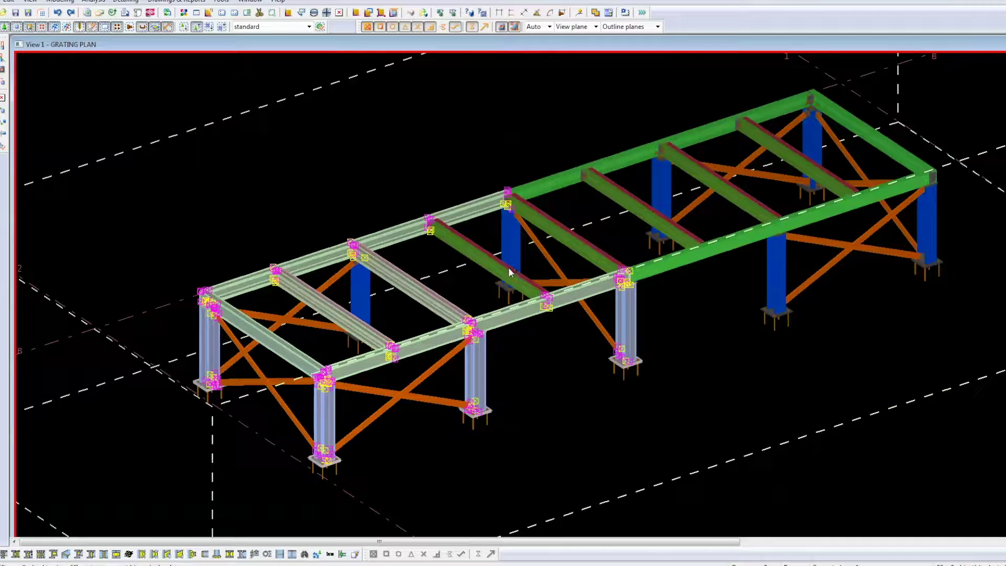
ctrl+click(484, 267)
ctrl+click(512, 240)
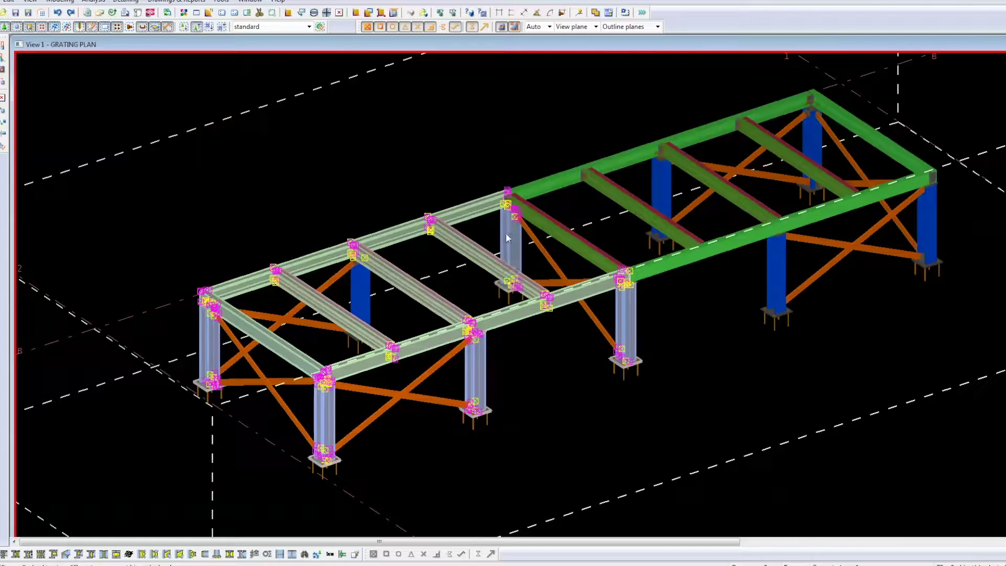
ctrl+click(359, 282)
ctrl+click(564, 240)
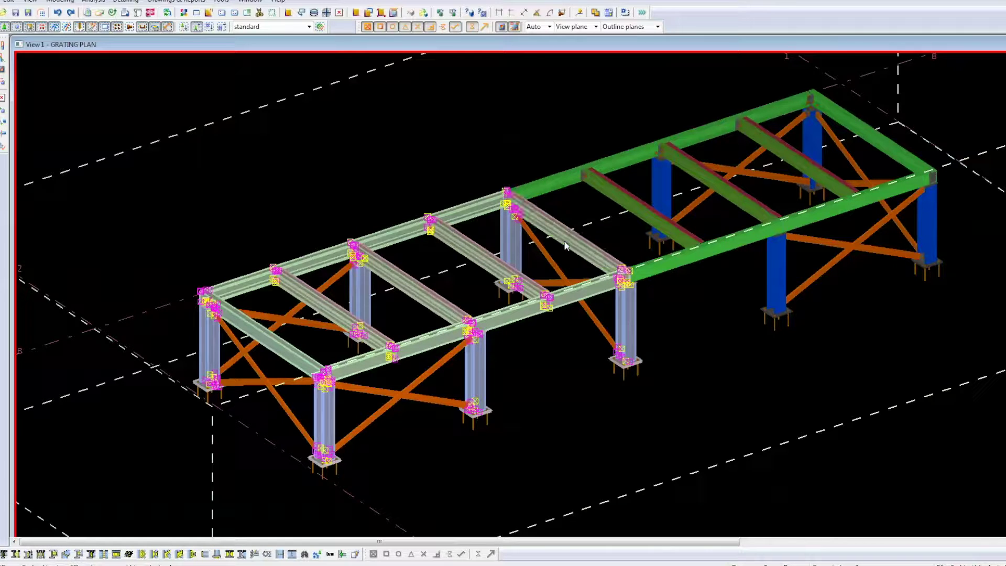
Add the far half's edge beams, end beam, three cross beams and four columns to the selection, and hide all selected parts.
ctrl+click(582, 187)
ctrl+click(602, 193)
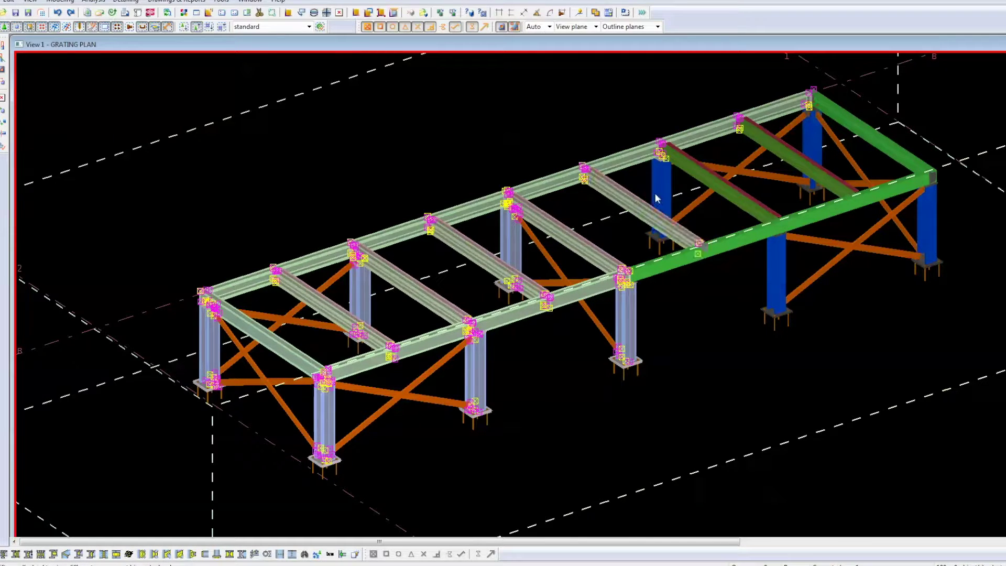
ctrl+click(658, 193)
ctrl+click(818, 144)
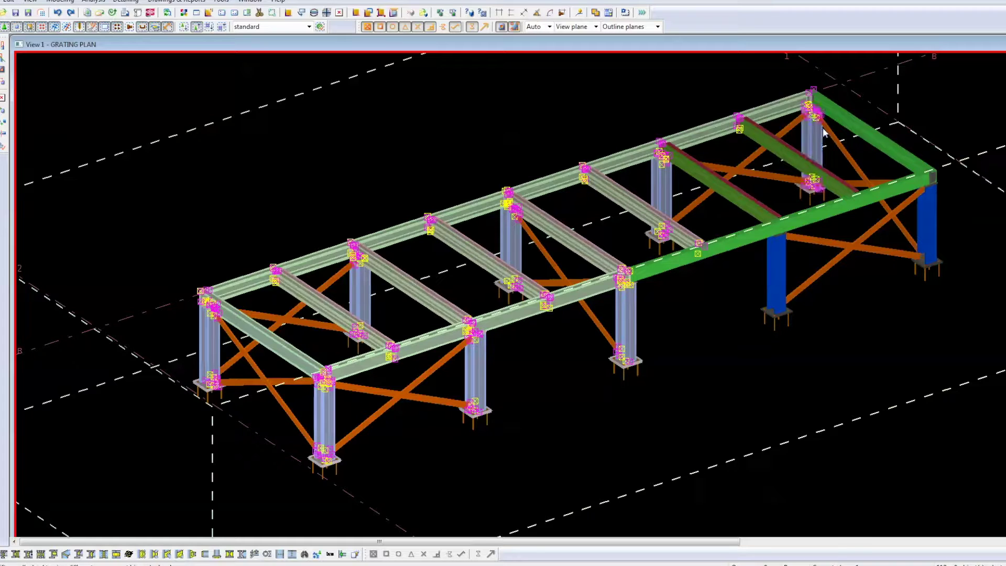
ctrl+click(837, 119)
ctrl+click(787, 154)
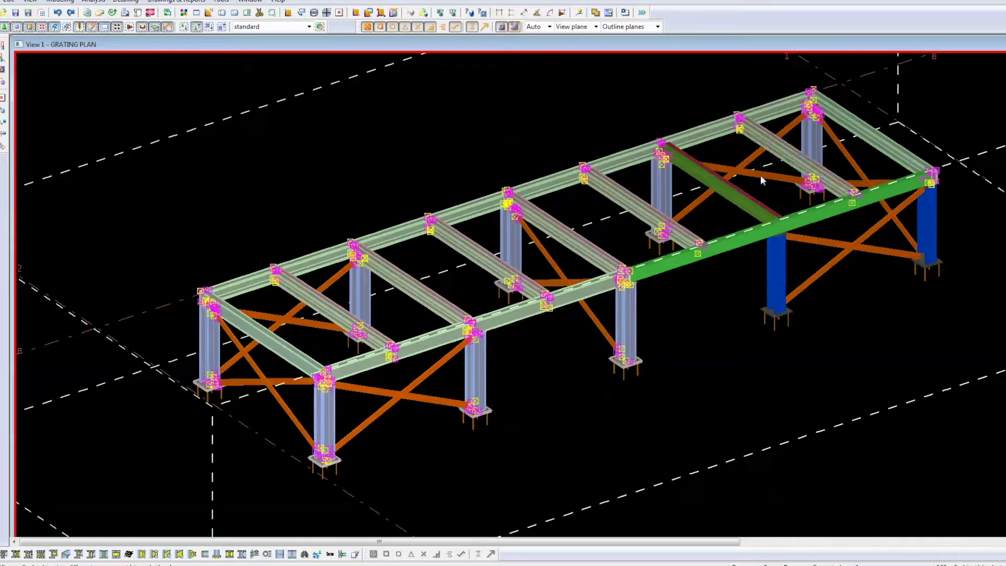
ctrl+click(738, 199)
ctrl+click(769, 257)
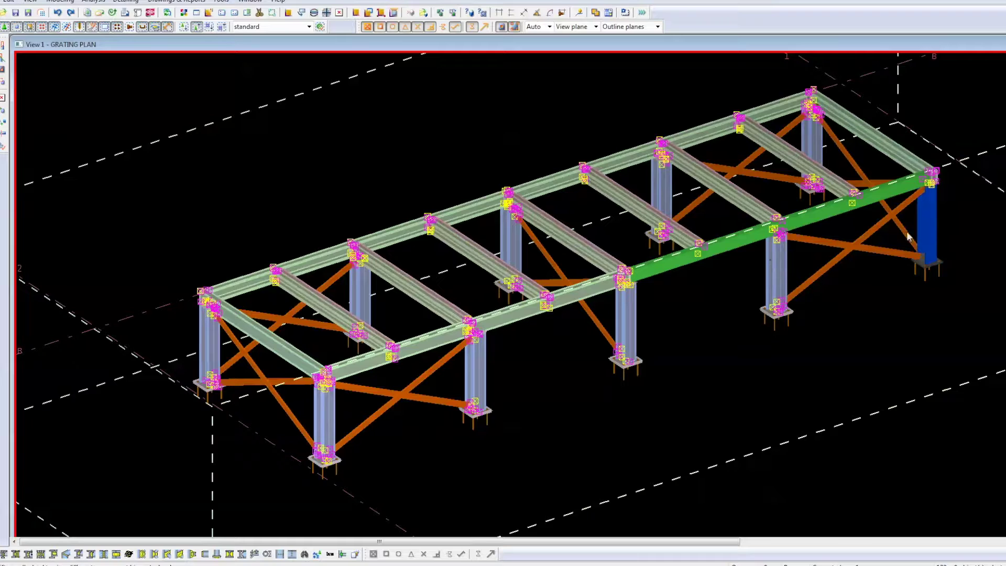
ctrl+click(926, 222)
ctrl+click(822, 216)
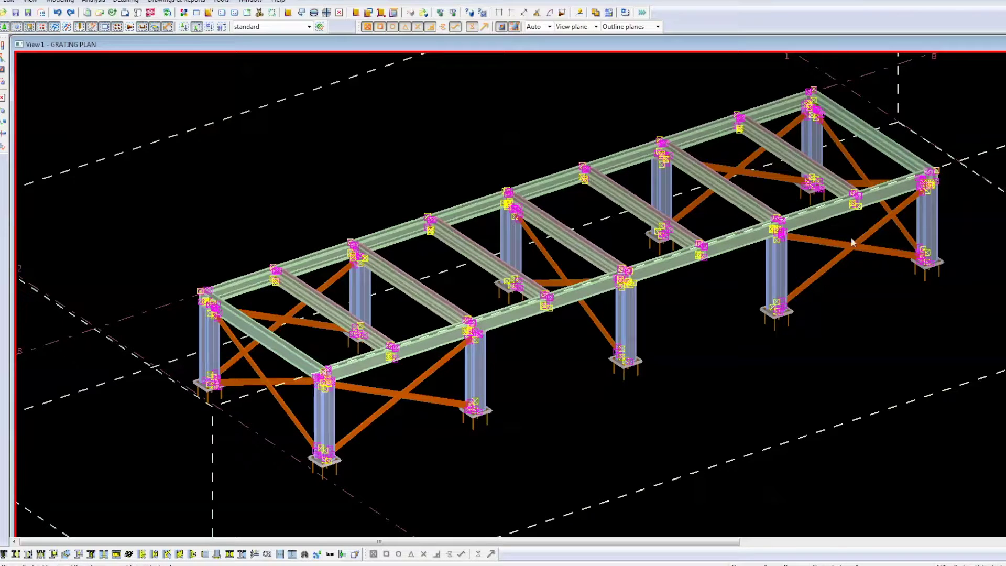
right_click(727, 326)
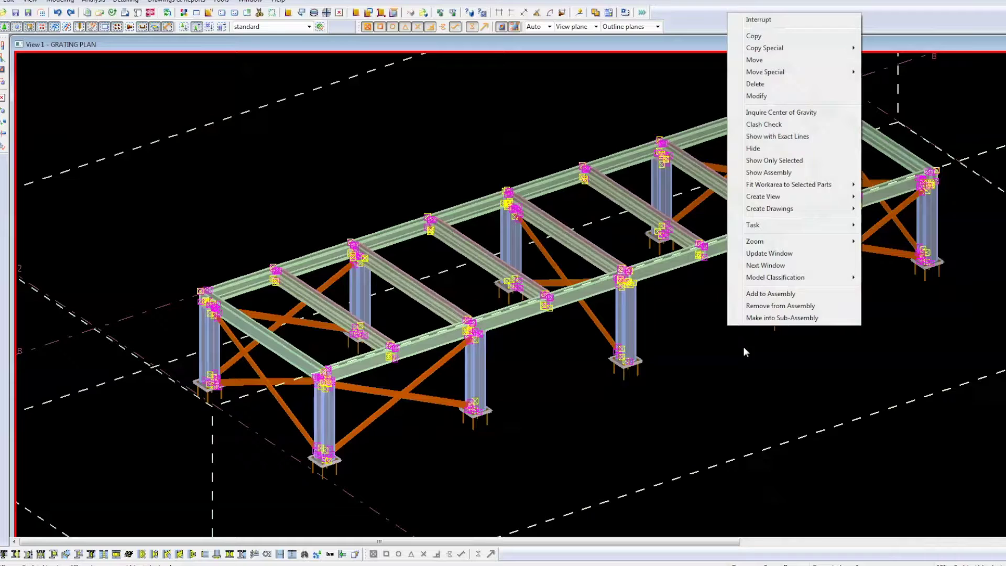
click(752, 149)
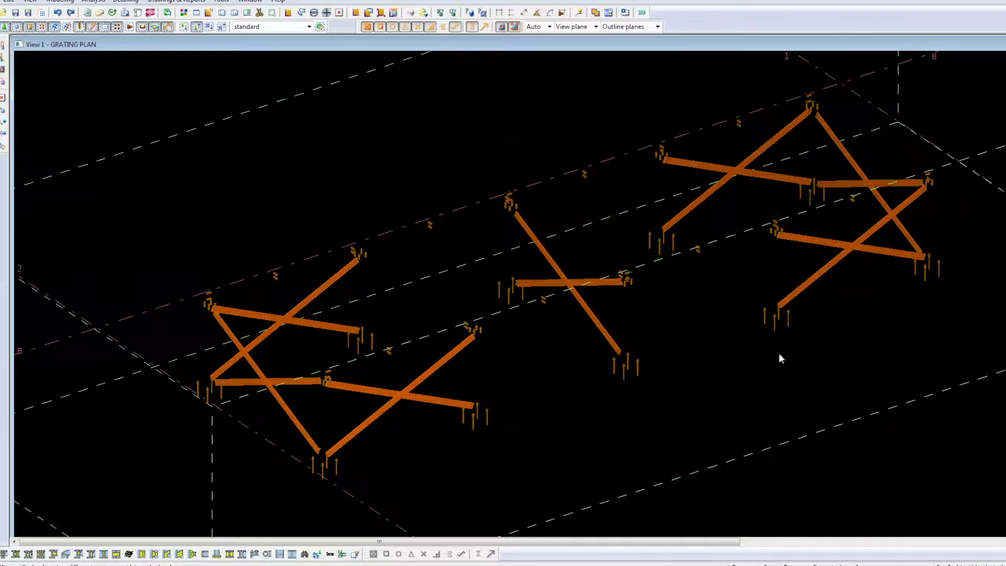
Examine the diagonal bracing and bolts left in view, and redraw the view to bring back the hidden steelwork.
scroll(244, 298, up, 2)
ctrl+middle_drag(444, 312, 157, 428)
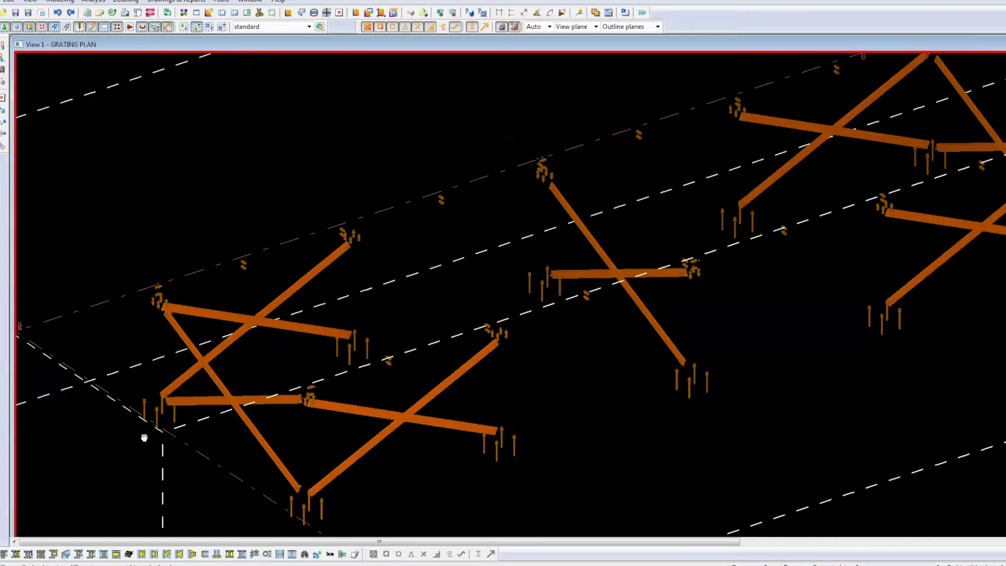
ctrl+middle_drag(244, 422, 377, 419)
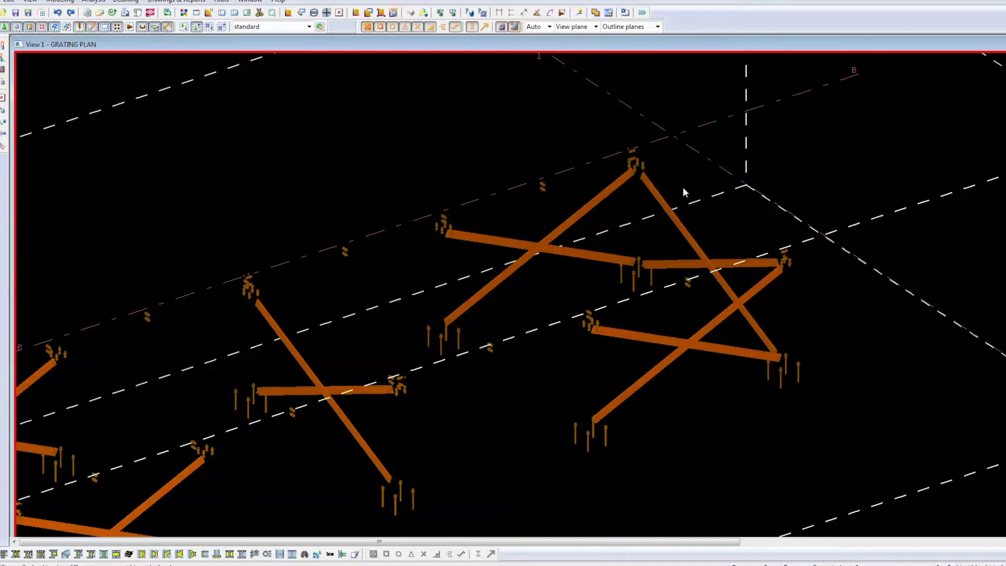
scroll(657, 170, up, 3)
scroll(584, 157, up, 3)
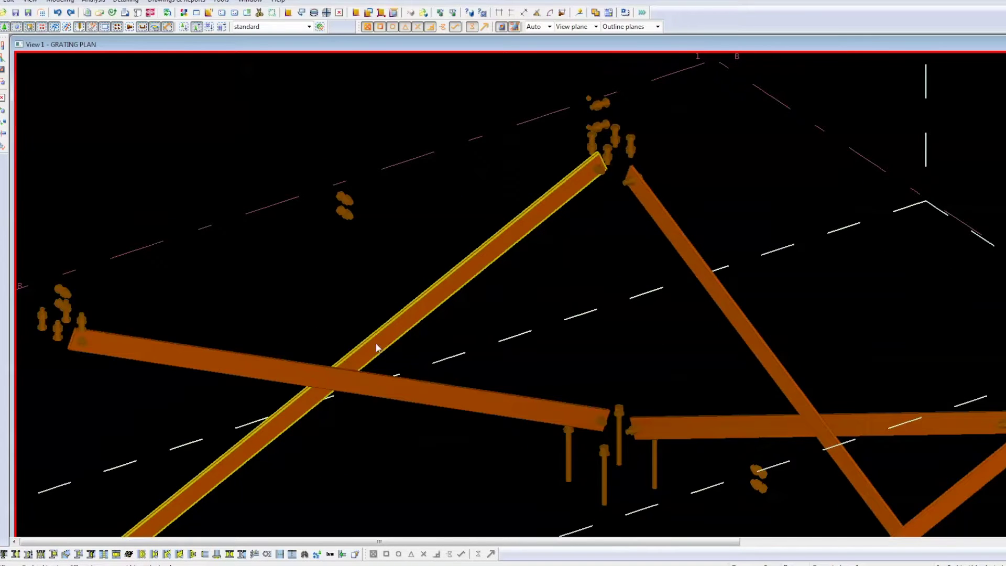
scroll(375, 356, down, 5)
middle_drag(185, 453, 629, 354)
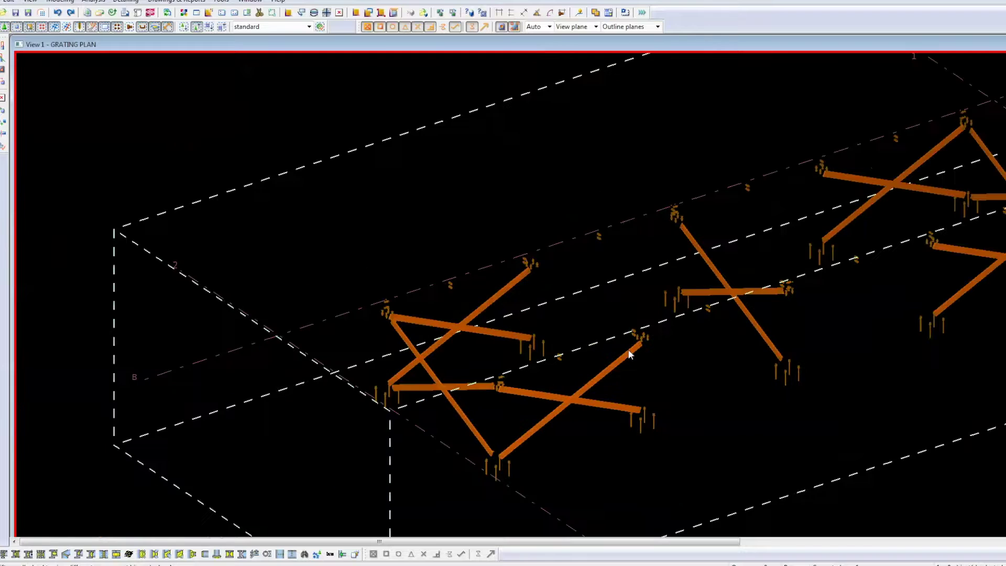
right_click(602, 135)
click(631, 202)
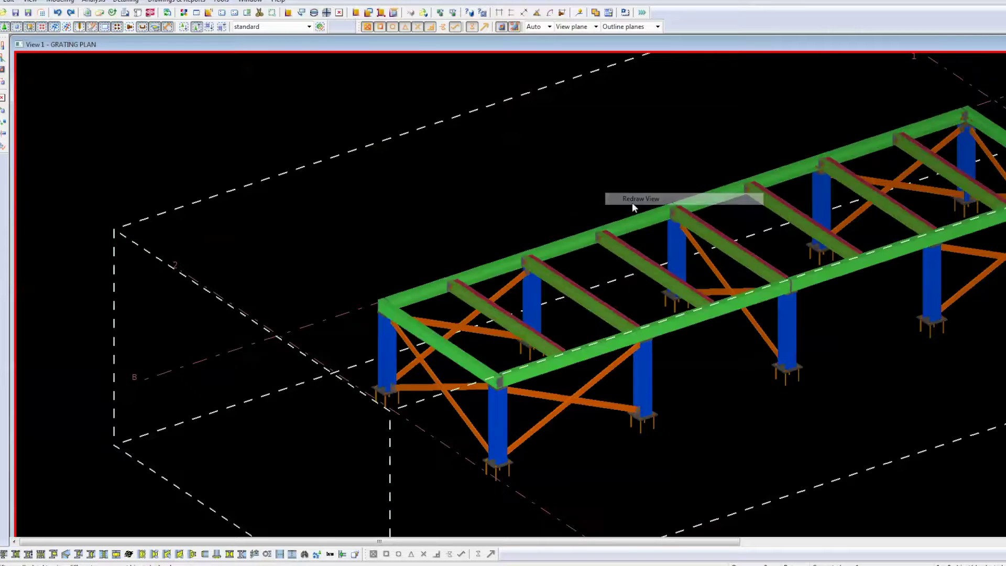
scroll(664, 351, down, 2)
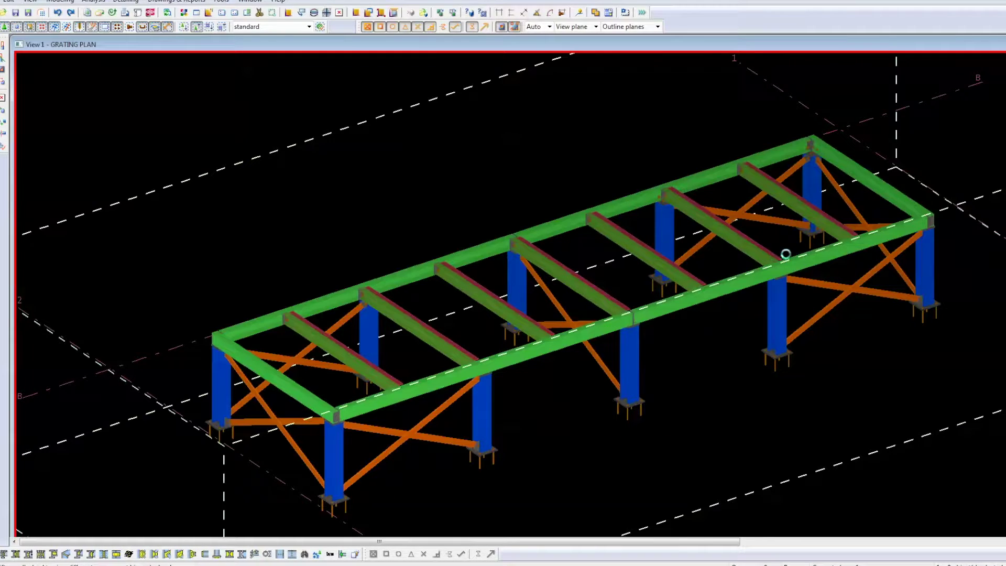
scroll(783, 253, up, 1)
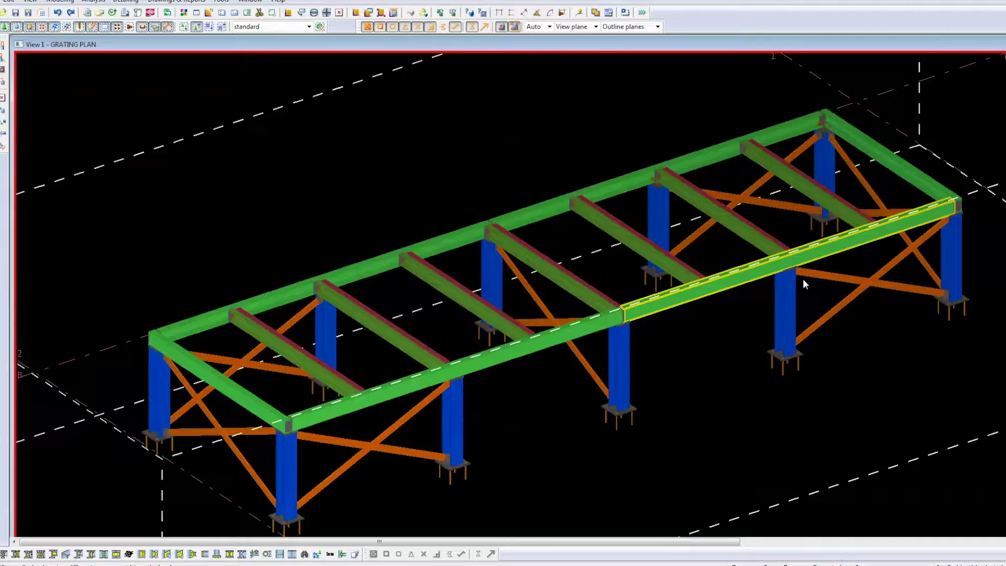
Select the lower cap plate on the front column between the middle and far end, and look through its available commands.
scroll(801, 280, up, 3)
scroll(856, 320, down, 2)
scroll(655, 325, up, 1)
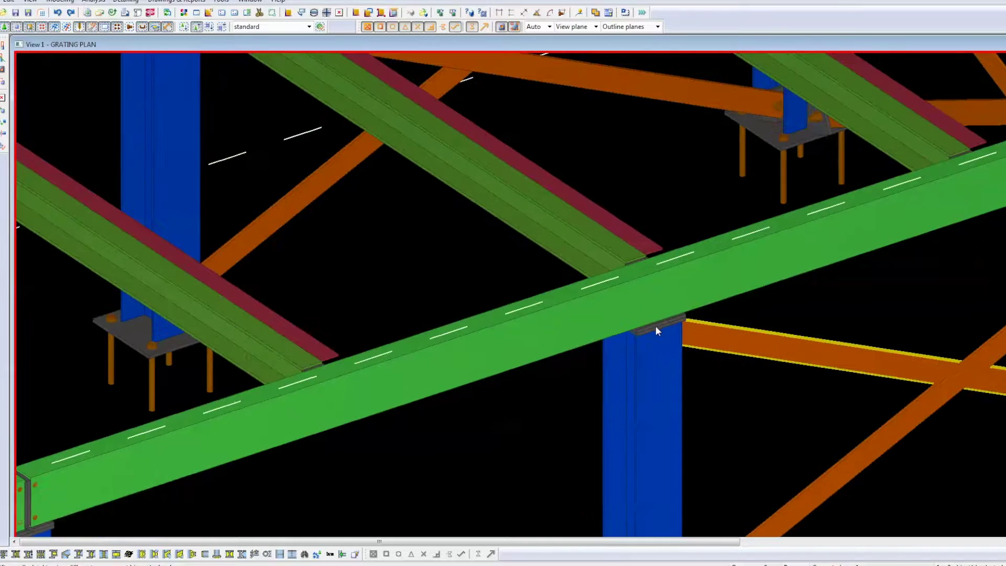
scroll(682, 320, up, 3)
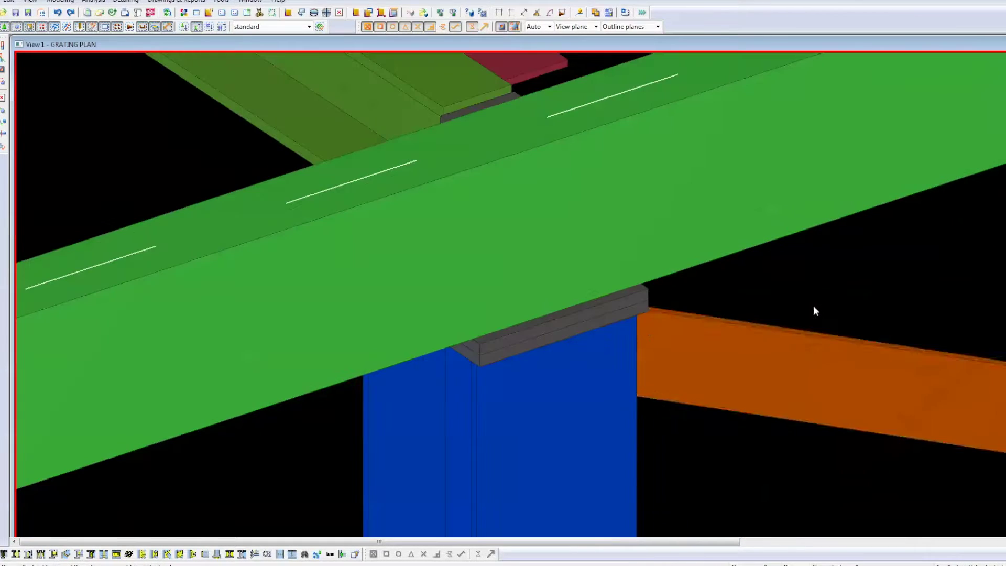
click(634, 316)
right_click(754, 251)
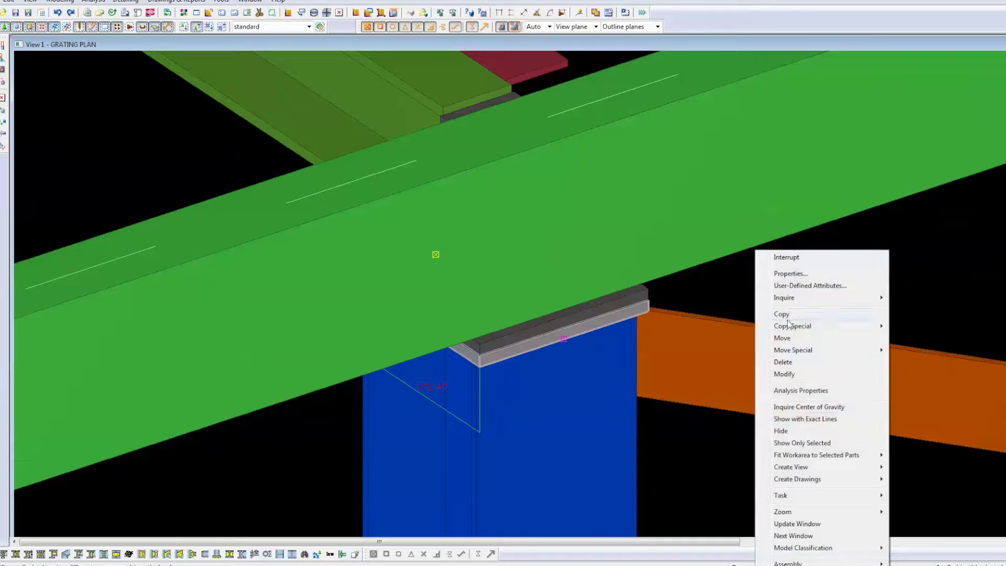
mouse_move(806, 478)
mouse_move(788, 562)
click(679, 549)
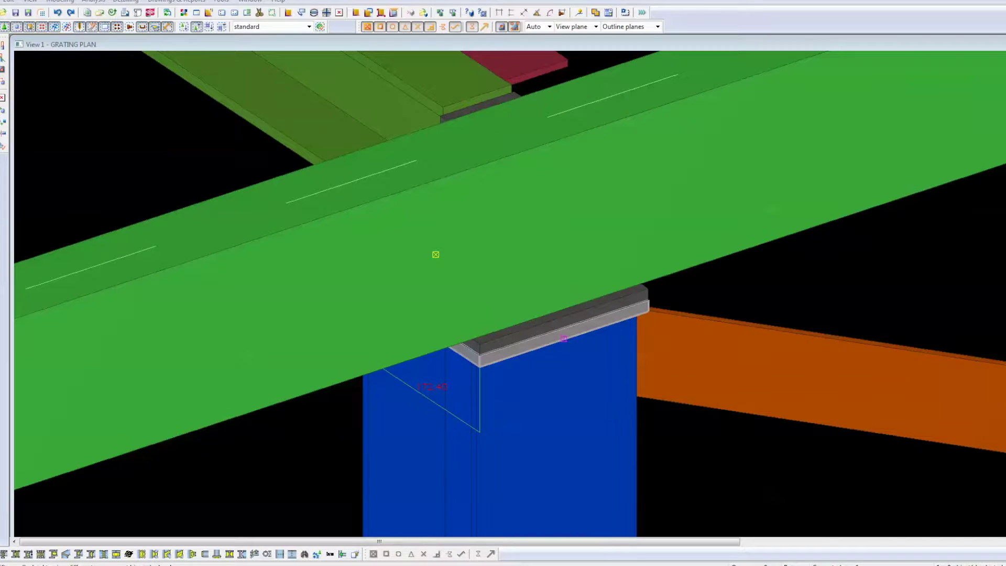
scroll(775, 314, down, 3)
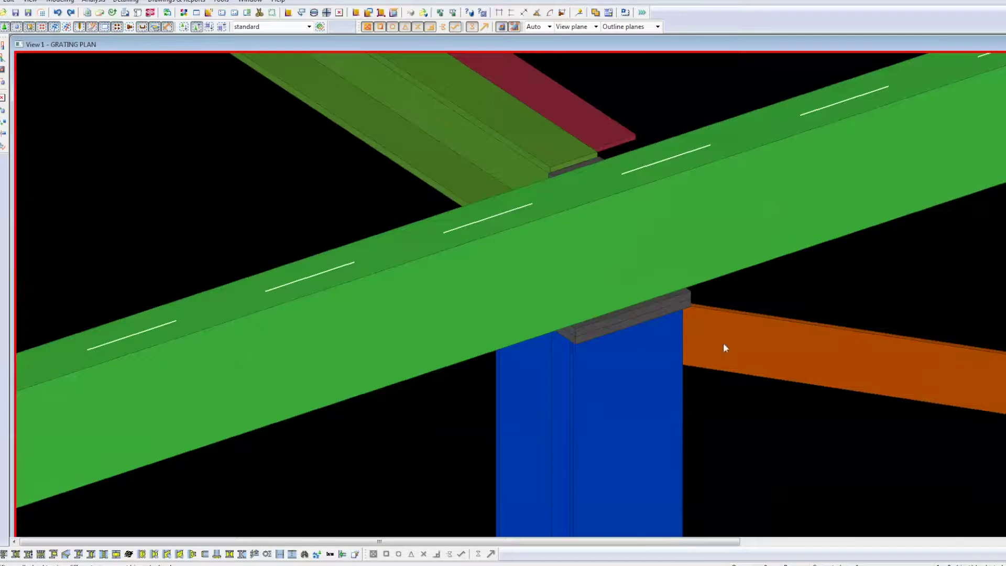
click(676, 428)
Inquire the assemblies of three cross beams from the far half's column to the middle, and of the far front edge beam.
click(640, 258)
click(481, 13)
scroll(543, 129, down, 2)
scroll(543, 128, down, 2)
click(544, 128)
scroll(543, 127, down, 2)
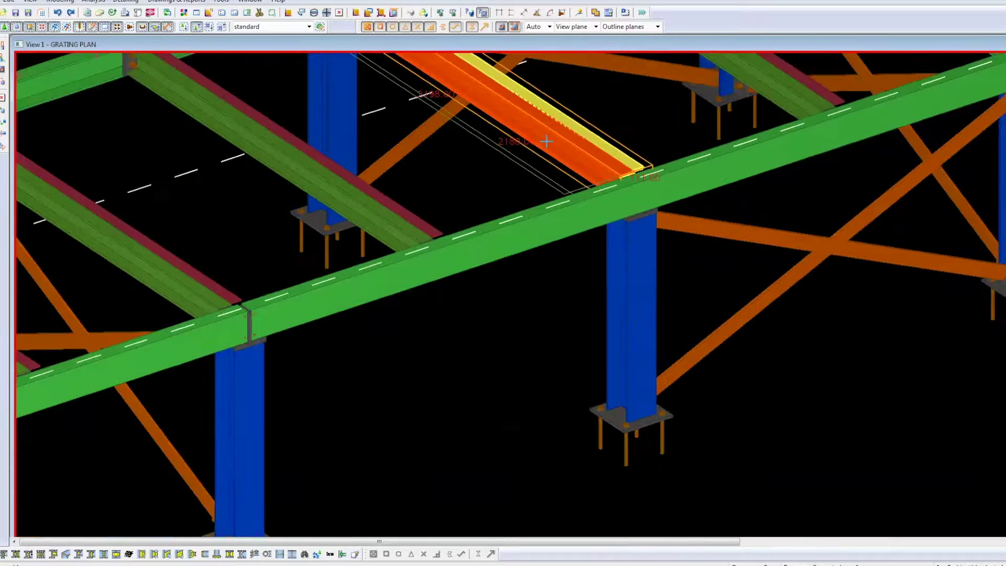
click(412, 206)
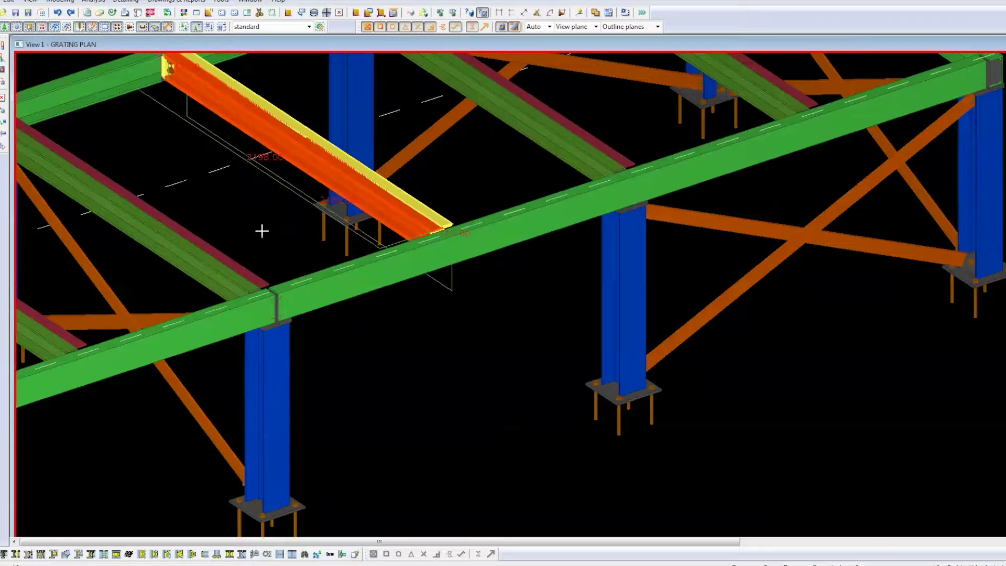
click(201, 254)
click(325, 306)
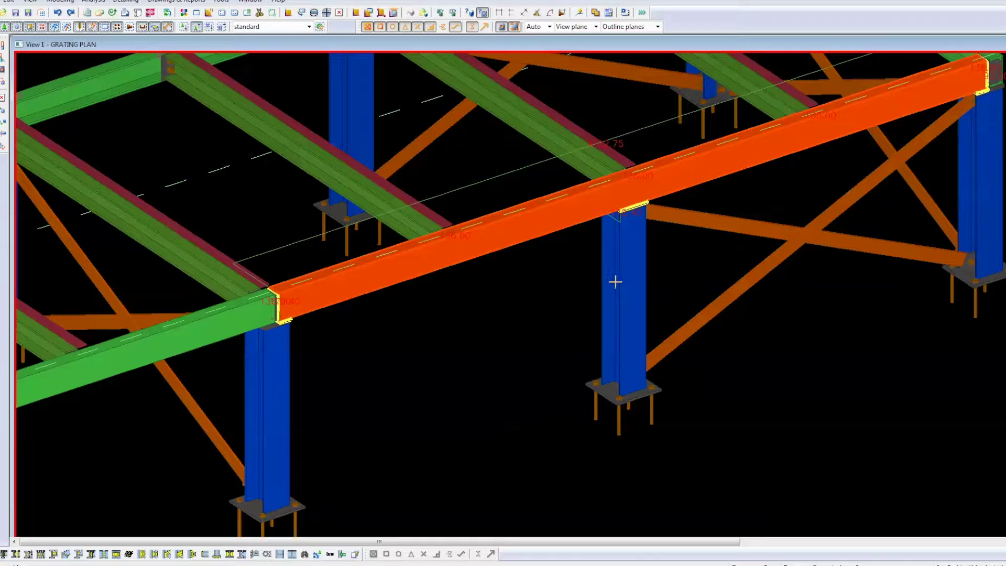
Inquire the assembly of the front column midway along the far half, check its cap plates, and end the inquiry.
click(643, 205)
scroll(643, 205, up, 5)
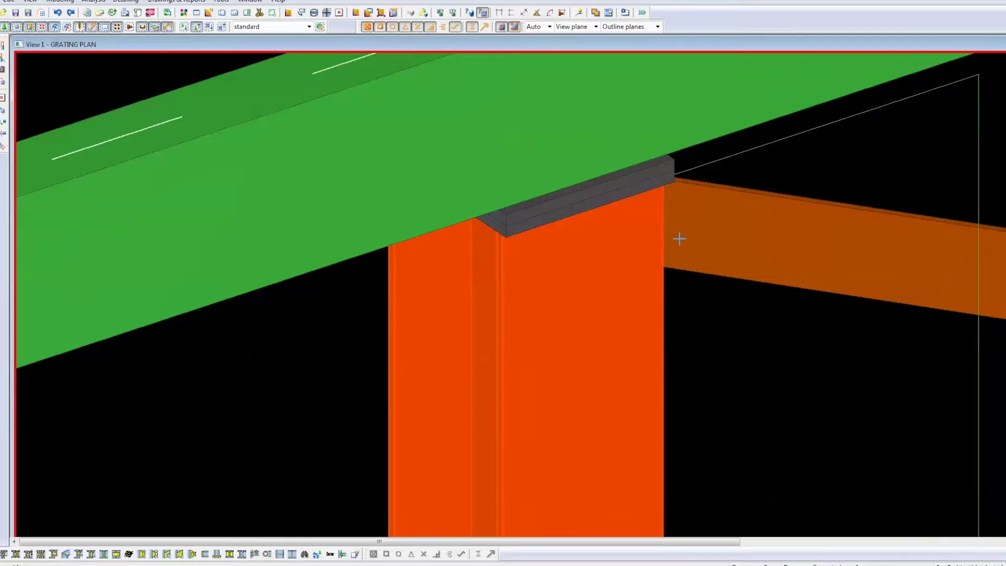
scroll(643, 290, down, 3)
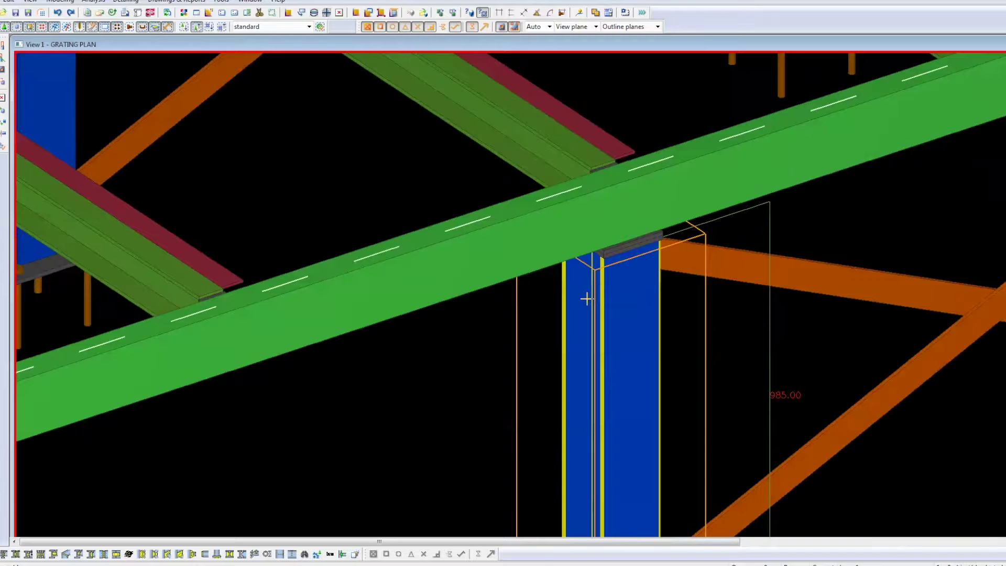
scroll(423, 180, down, 5)
right_click(422, 179)
click(485, 190)
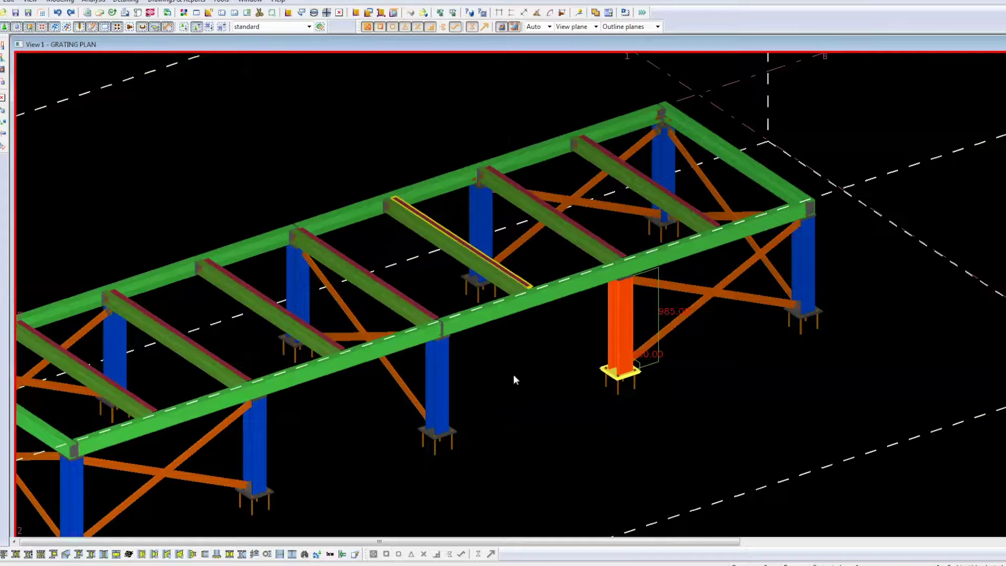
click(536, 376)
click(702, 303)
click(419, 376)
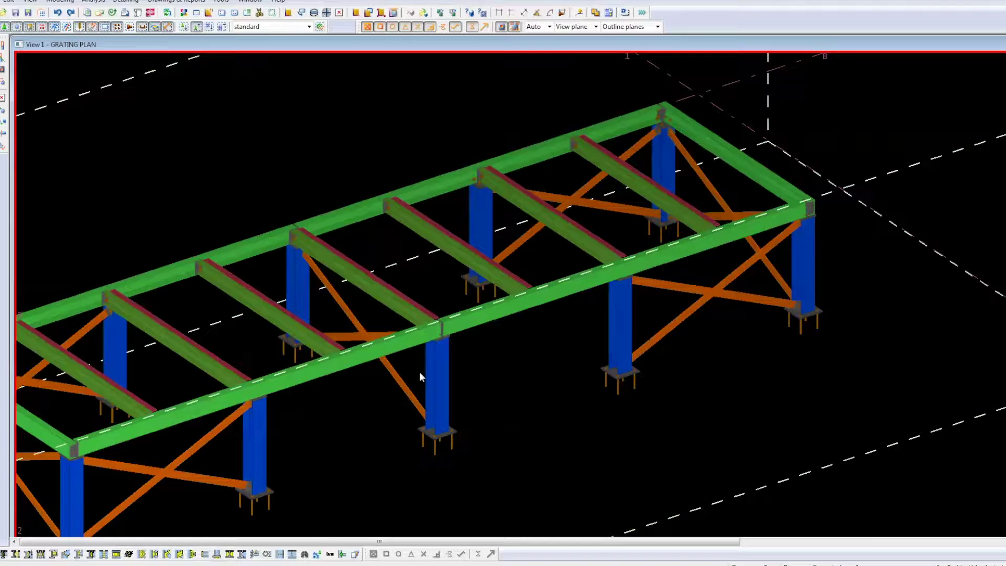
Inquire the assembly of the cross beam just beyond the platform's middle, and end the inquiry.
scroll(579, 276, down, 3)
middle_drag(658, 263, 594, 332)
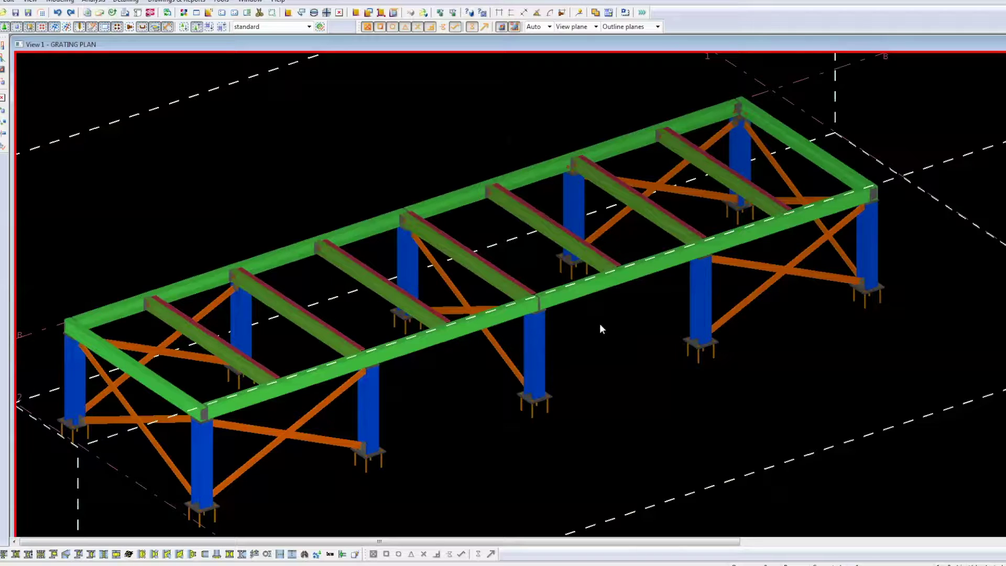
click(483, 12)
click(501, 203)
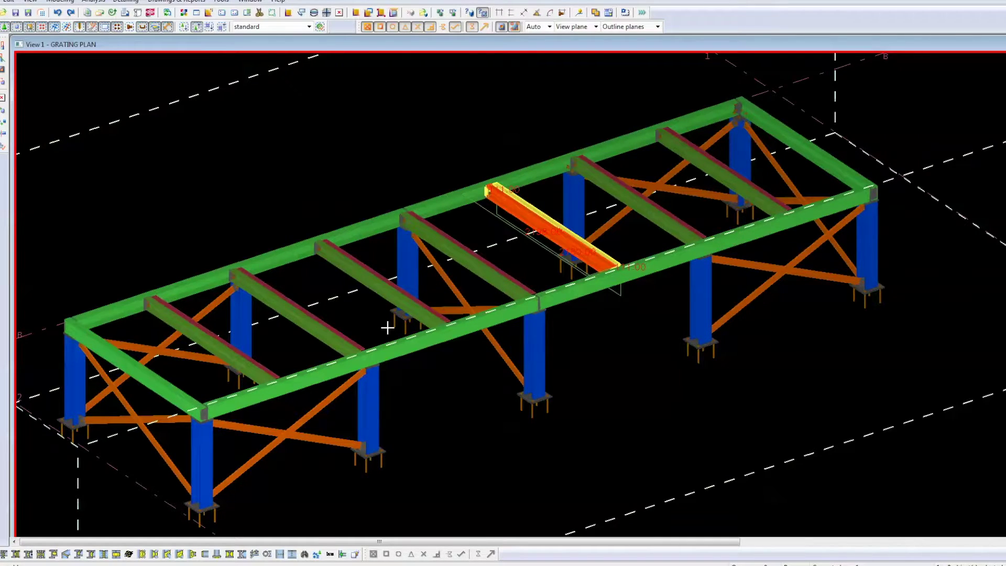
right_click(439, 127)
click(440, 131)
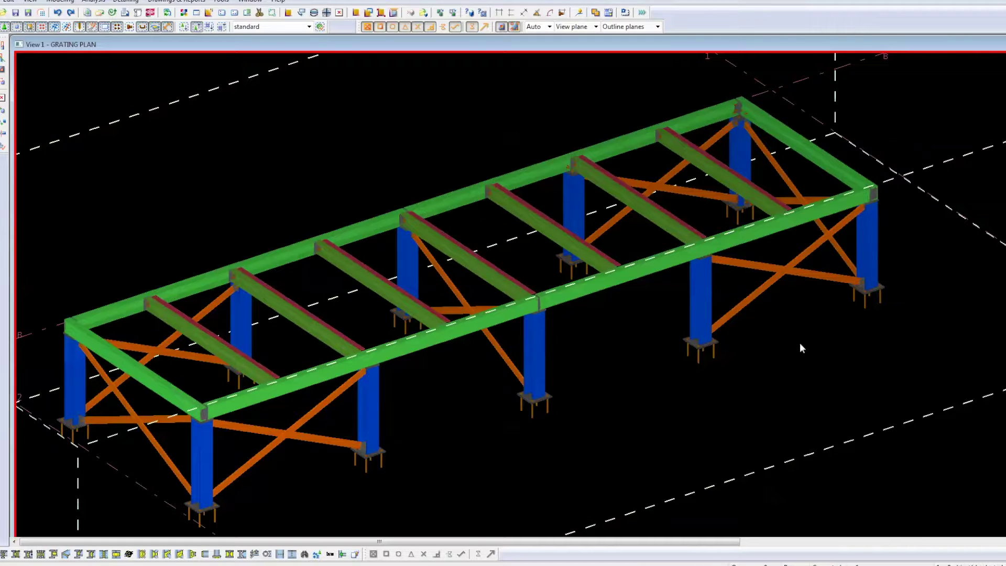
Pick out the brace sloping down to the far front corner column's base, and clear the selection.
click(790, 268)
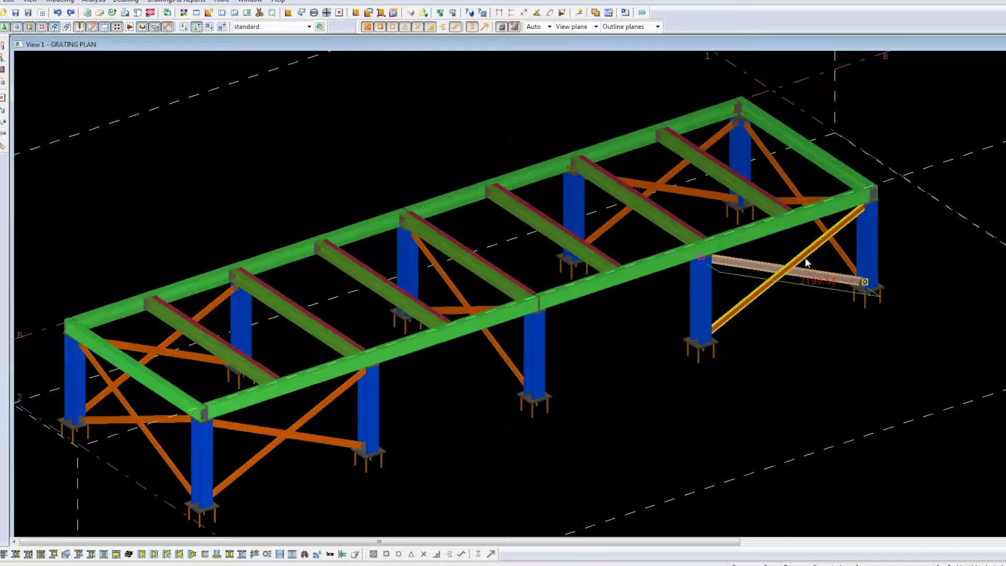
click(794, 294)
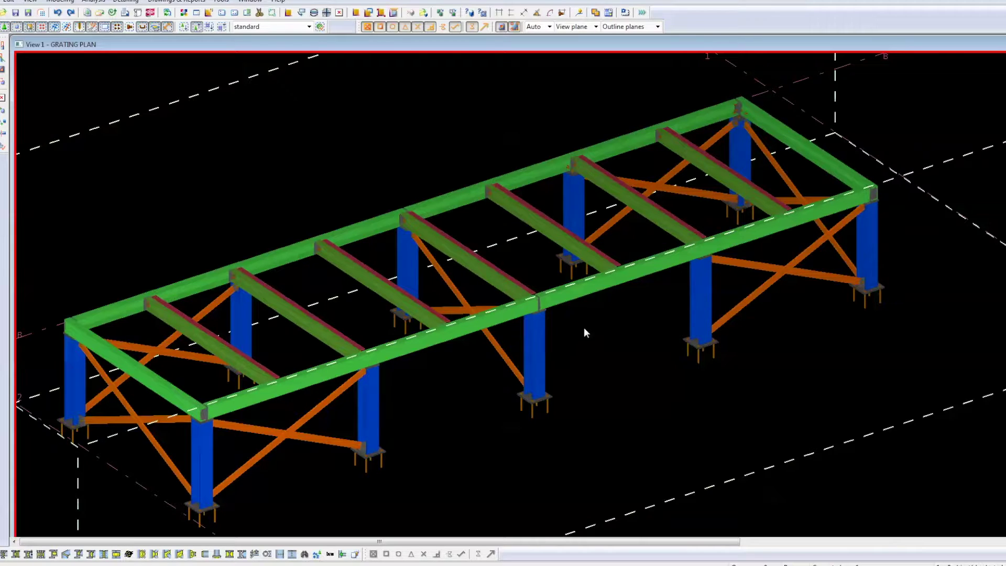
middle_drag(592, 314, 645, 345)
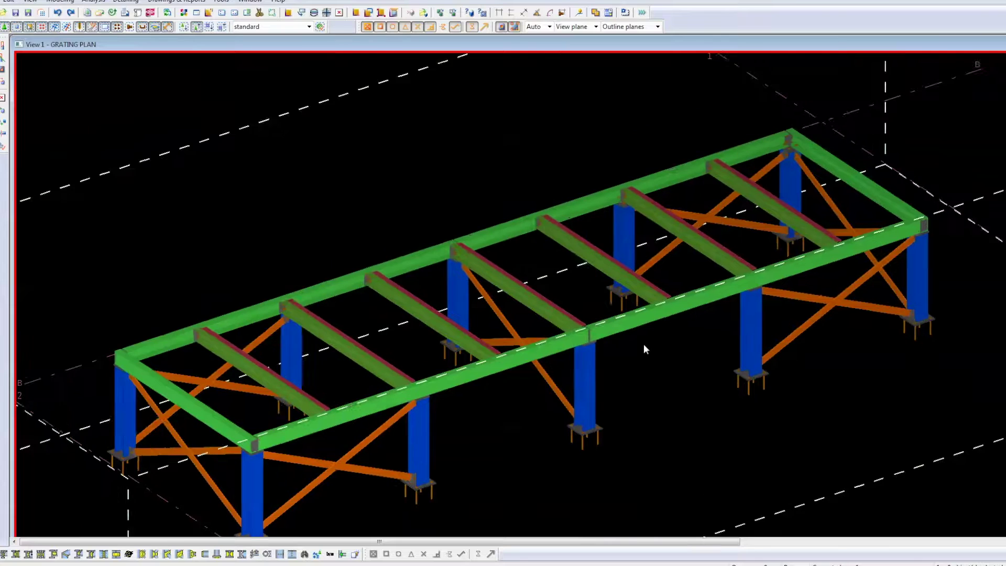
scroll(644, 347, down, 1)
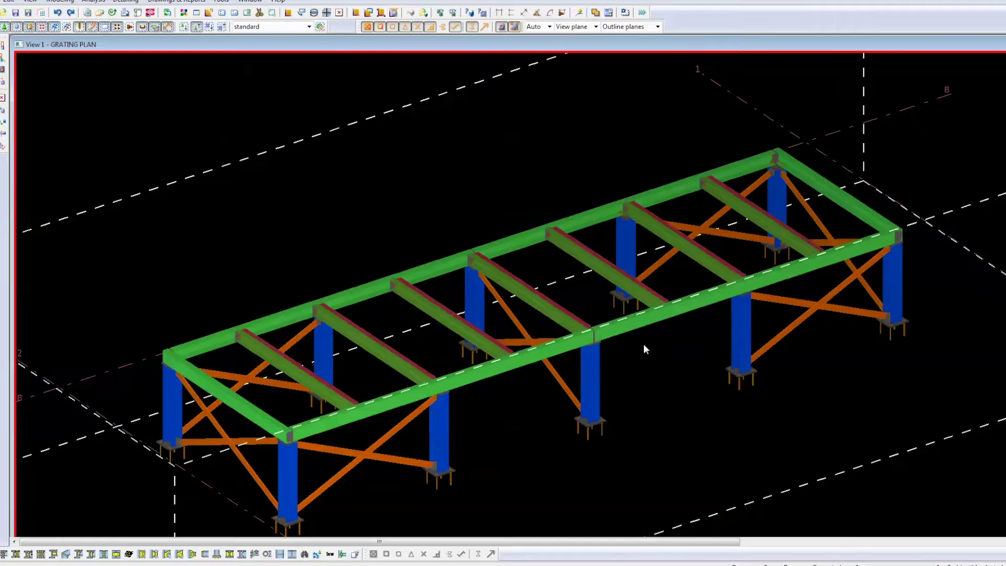
Set the part phase value in the view's object group filter to 1 3, and open the list of phases.
double_click(543, 158)
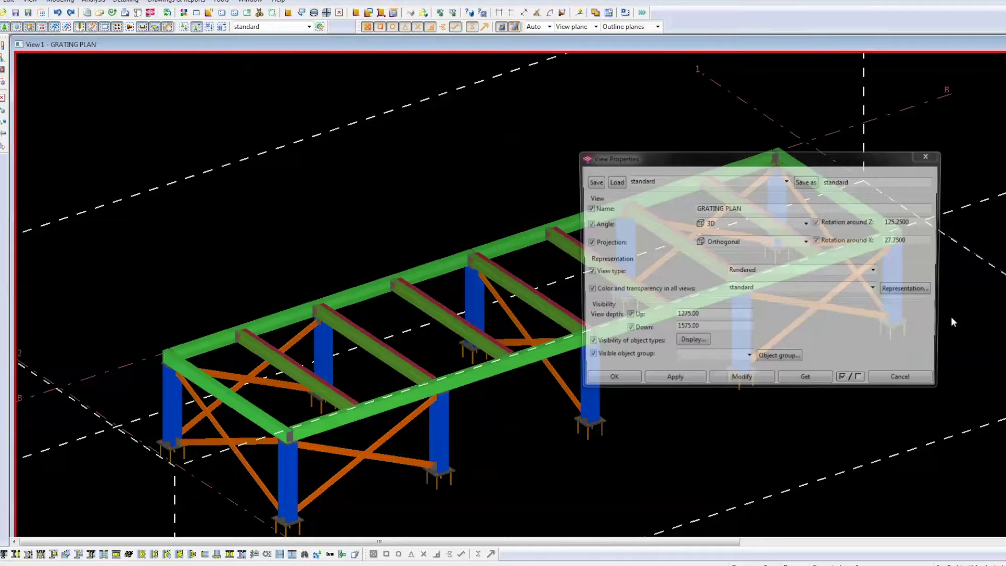
click(779, 354)
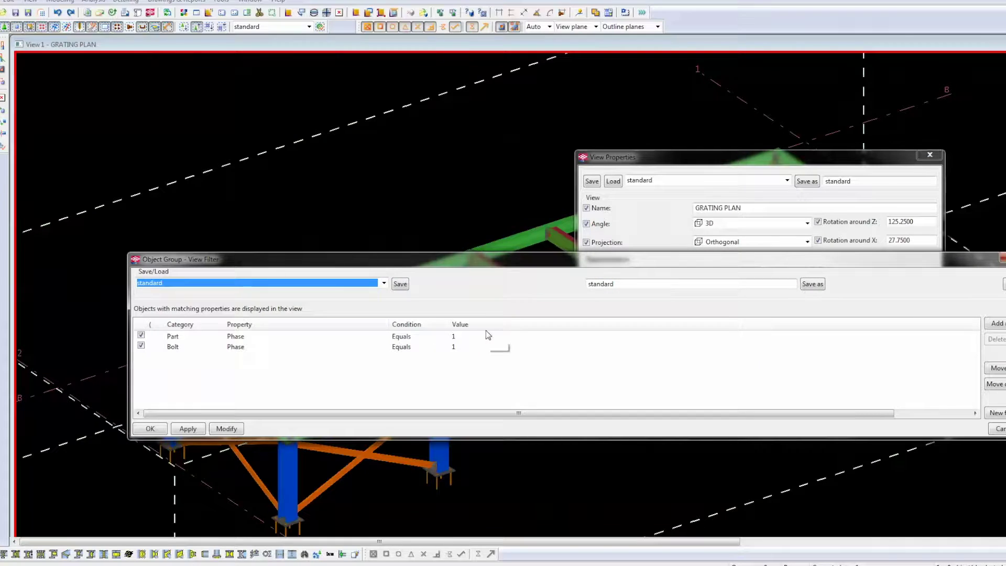
click(486, 336)
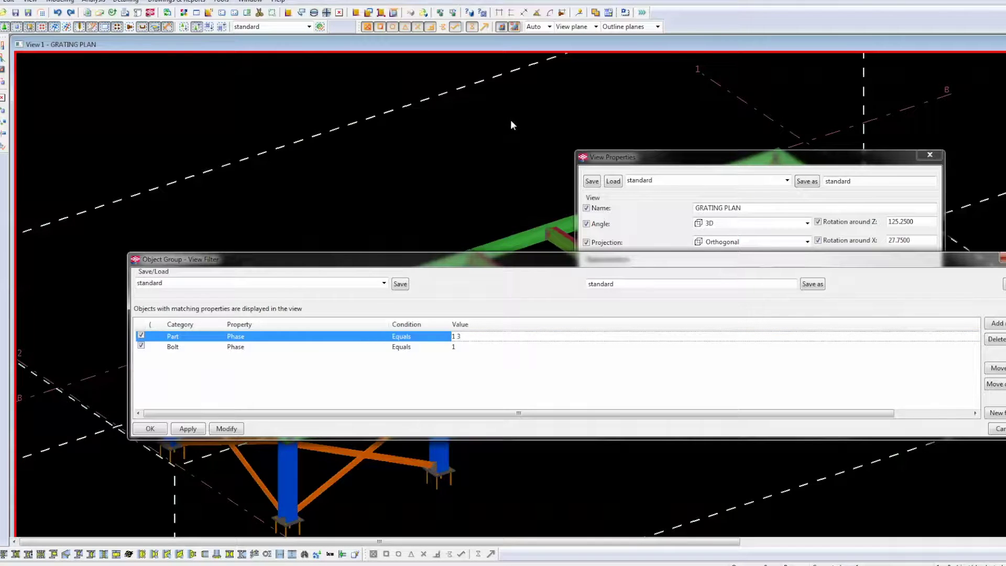
key(Return)
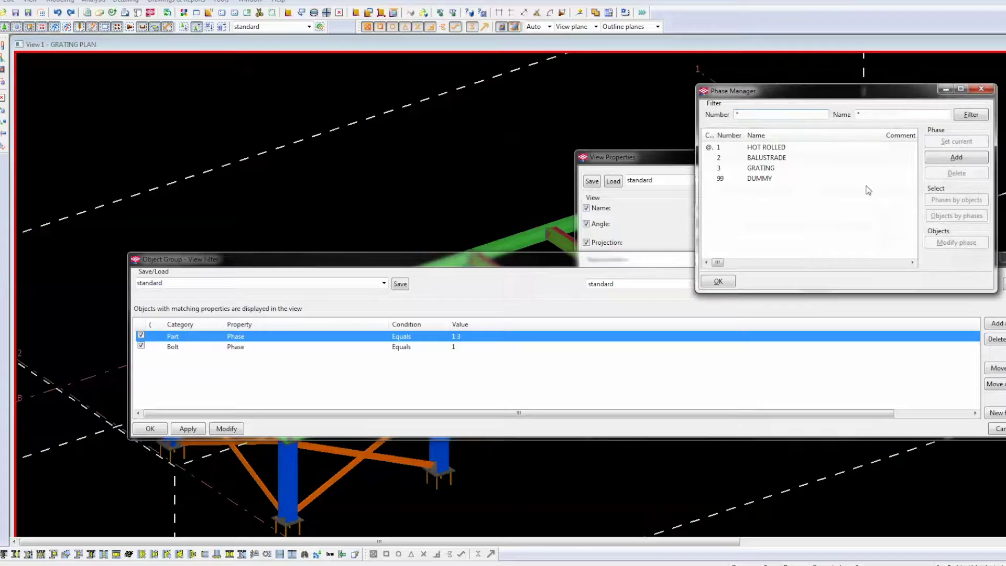
Set the phase values of both the part row and the bolt row in the view filter to 1 2.
click(459, 338)
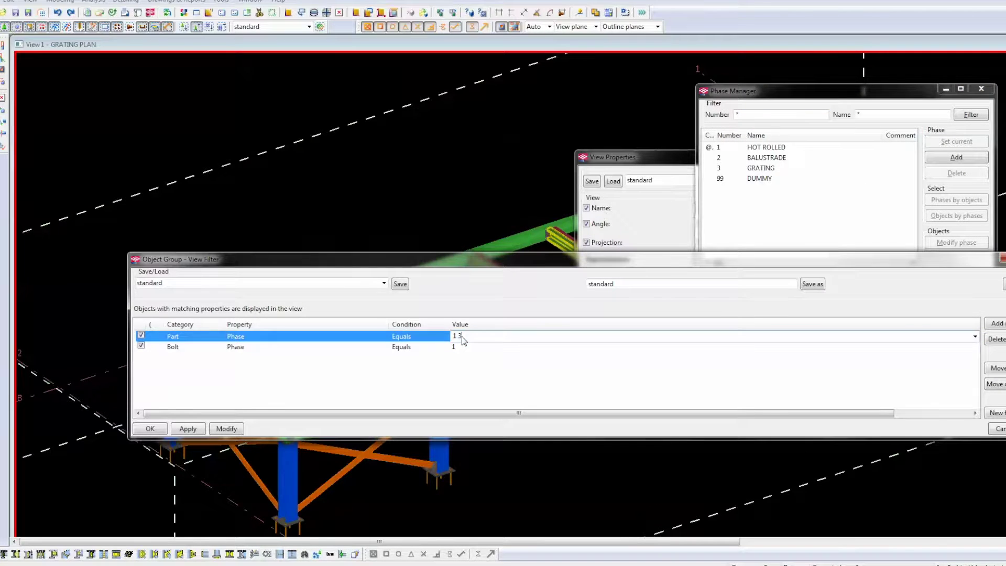
drag(462, 336, 457, 336)
text(2)
click(458, 347)
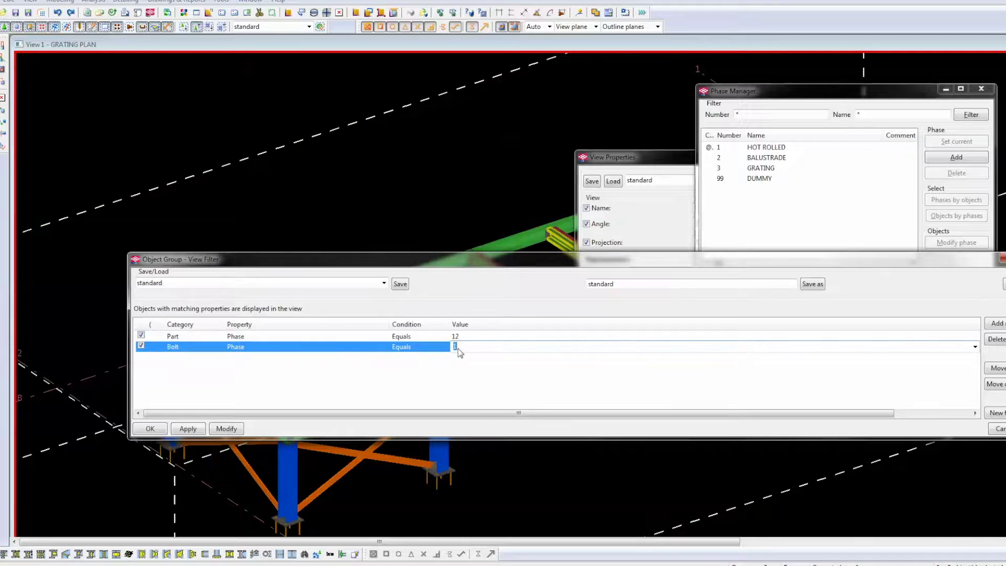
text(2)
drag(460, 348, 442, 351)
text(1 2)
click(470, 336)
text(1)
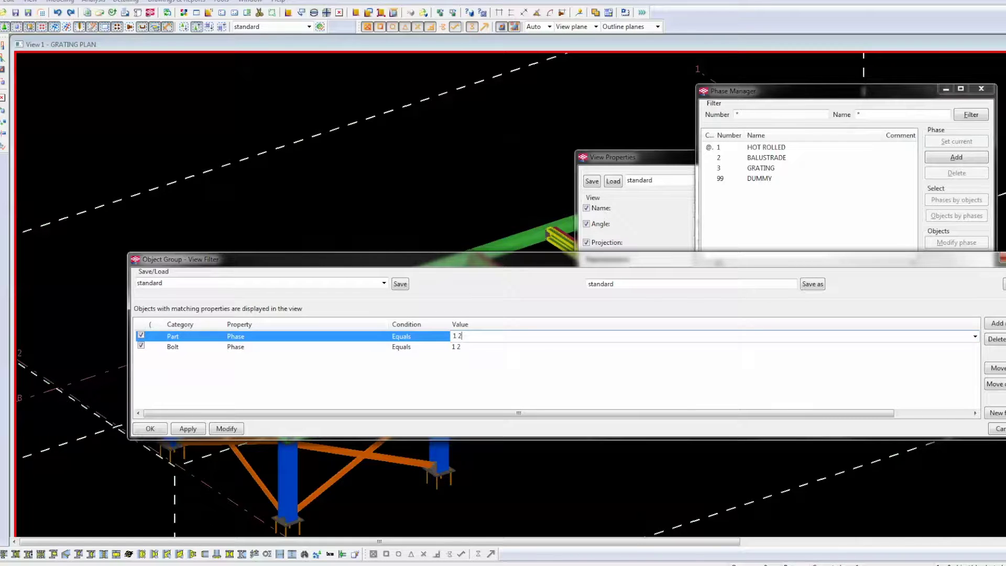
Apply the changed filter to the view, and close the view filter, phase manager and view properties.
click(227, 428)
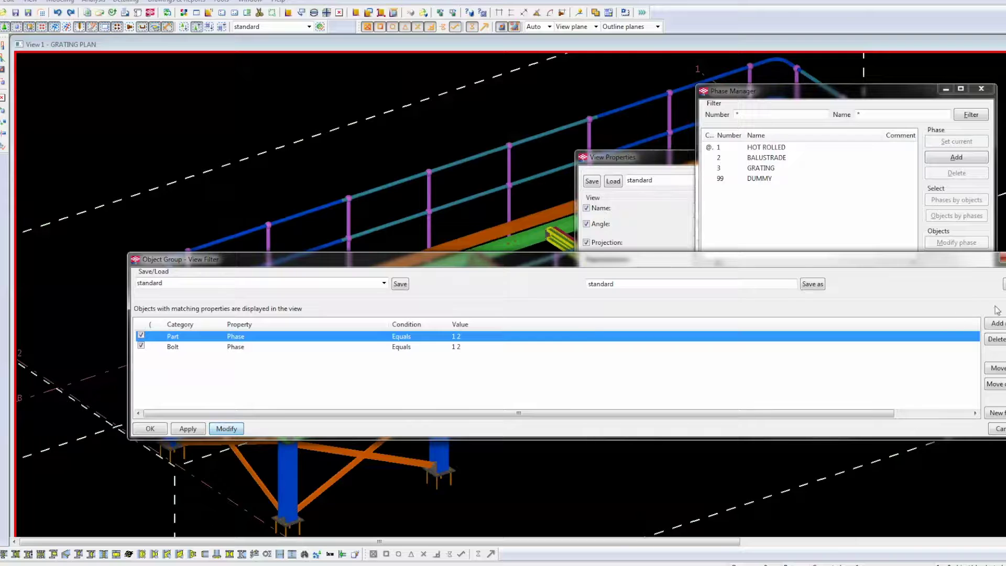
click(1002, 257)
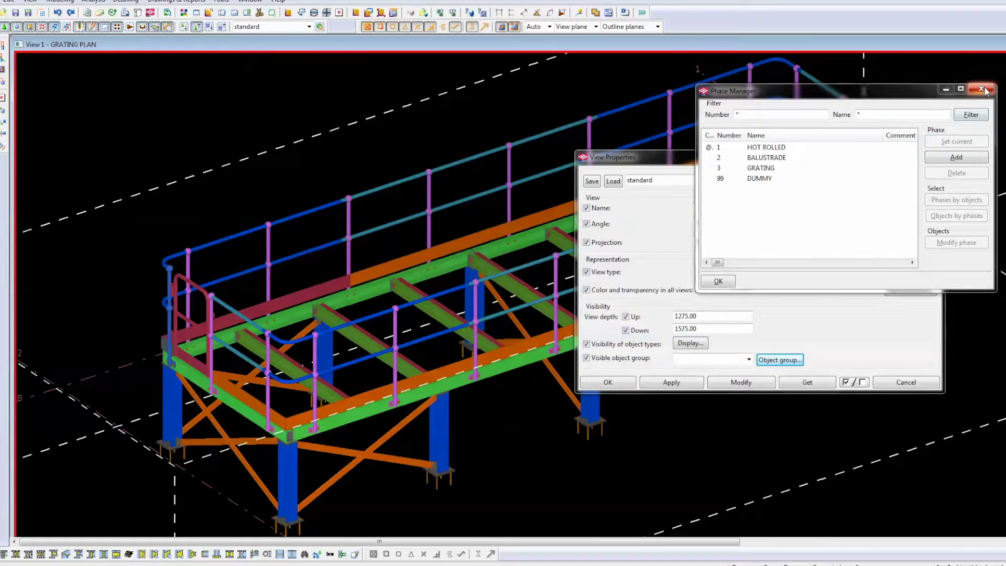
click(981, 90)
click(934, 158)
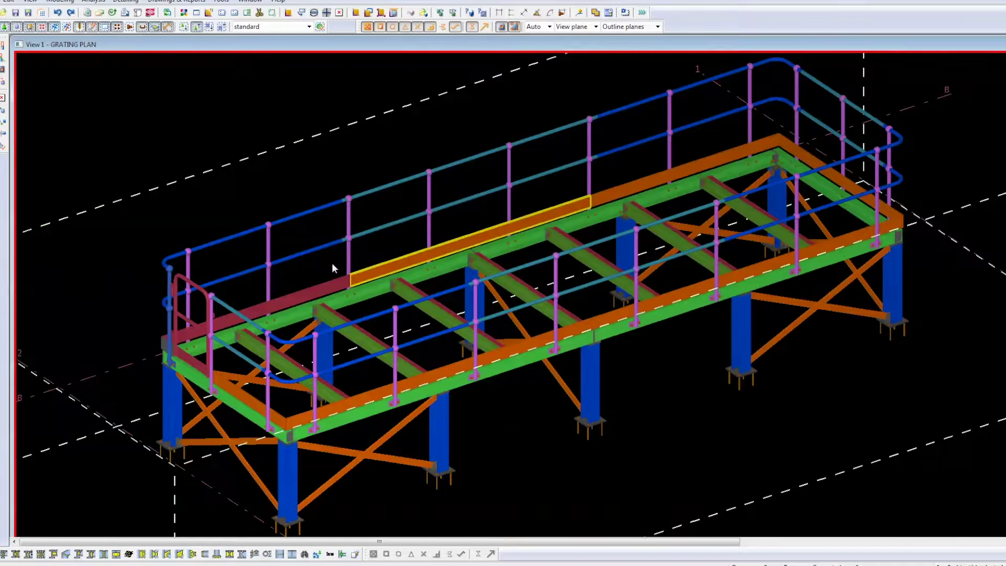
Pick out the rear-side balustrade post one bay along from the gate corner.
scroll(406, 297, up, 3)
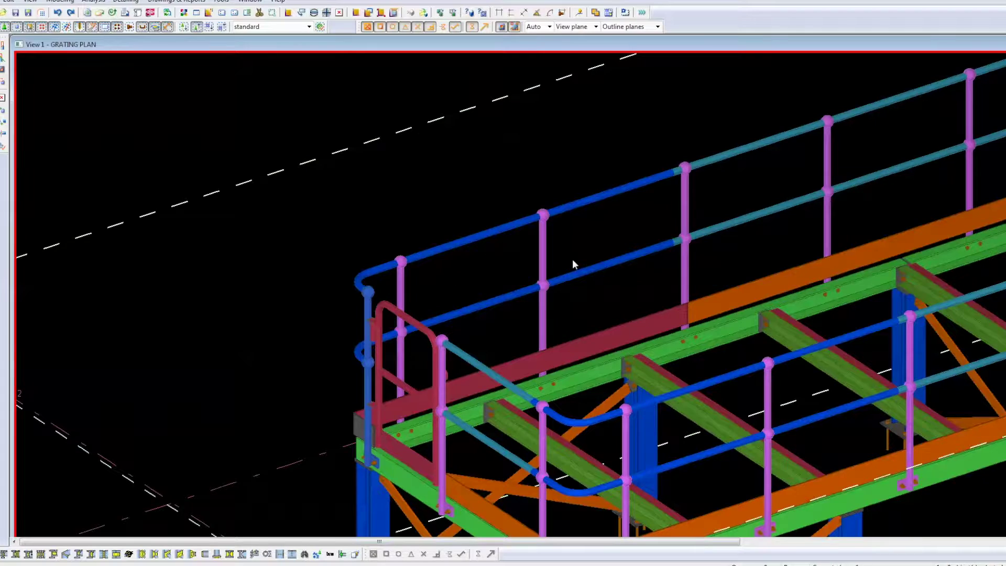
scroll(572, 259, up, 5)
click(640, 237)
scroll(527, 256, down, 2)
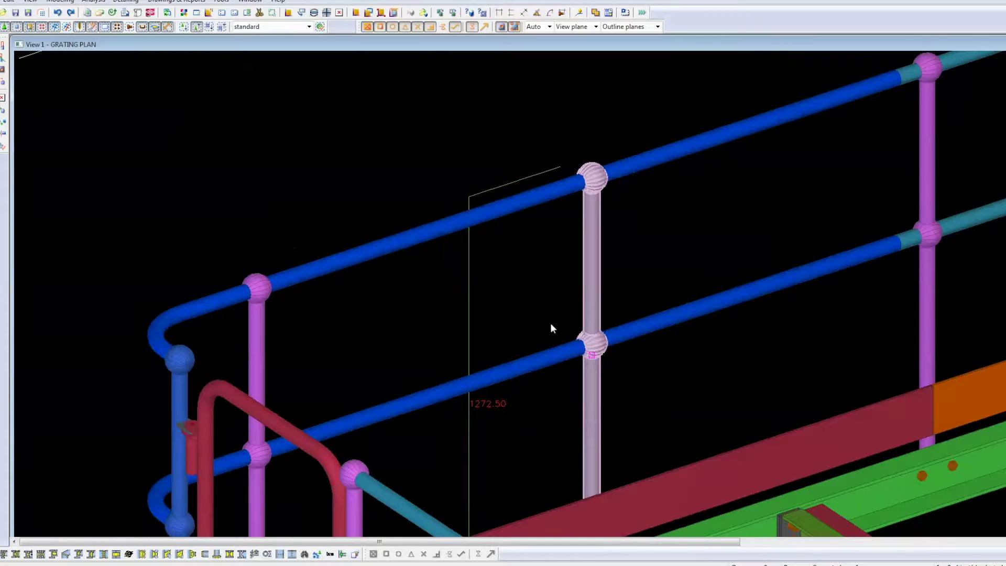
scroll(607, 355, down, 5)
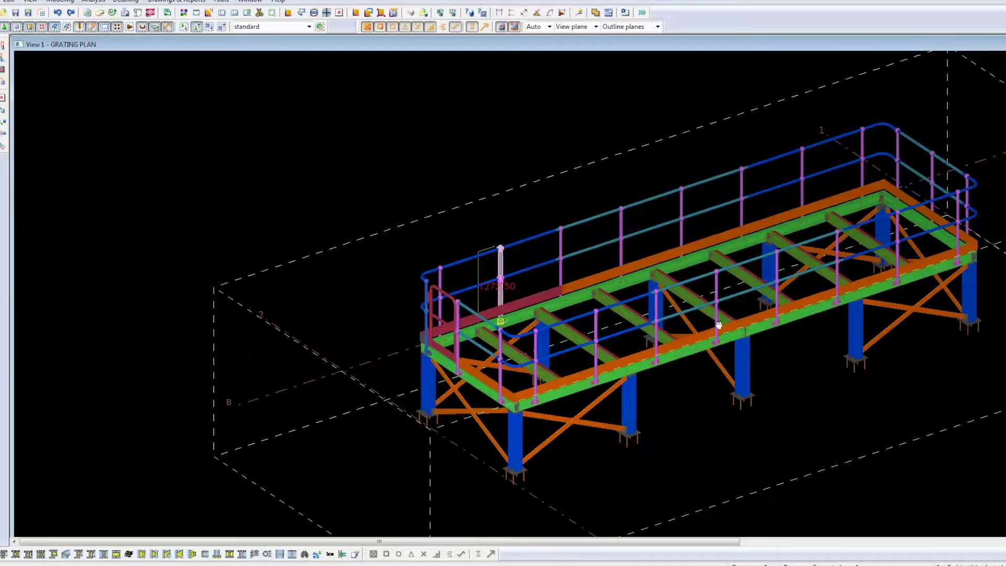
Pick out the front balustrade post just before the platform's middle, check its rails and bolted base plate, and clear the selection.
scroll(725, 314, up, 5)
middle_drag(368, 332, 530, 401)
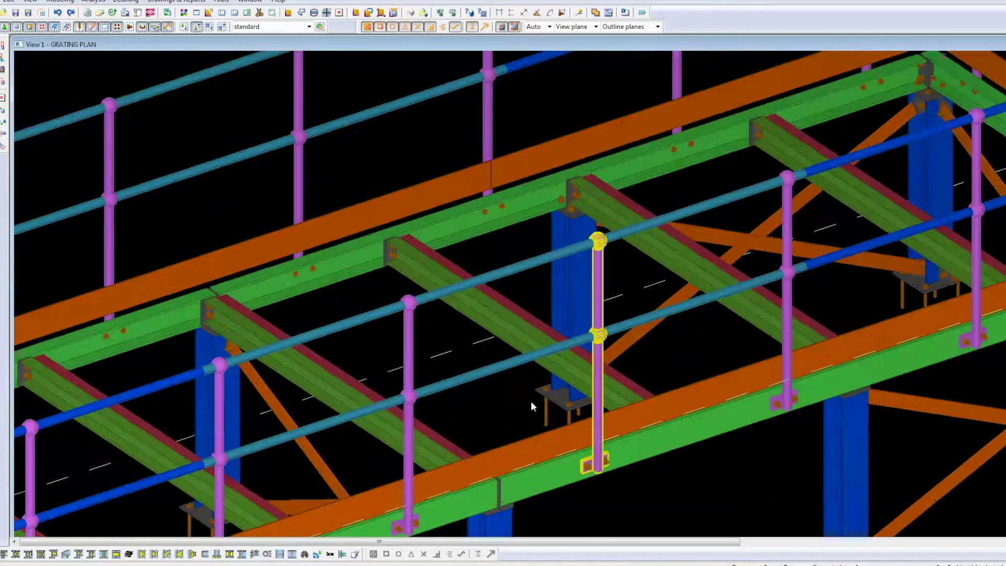
scroll(404, 345, up, 2)
click(388, 411)
middle_drag(548, 308, 557, 292)
middle_drag(613, 246, 572, 305)
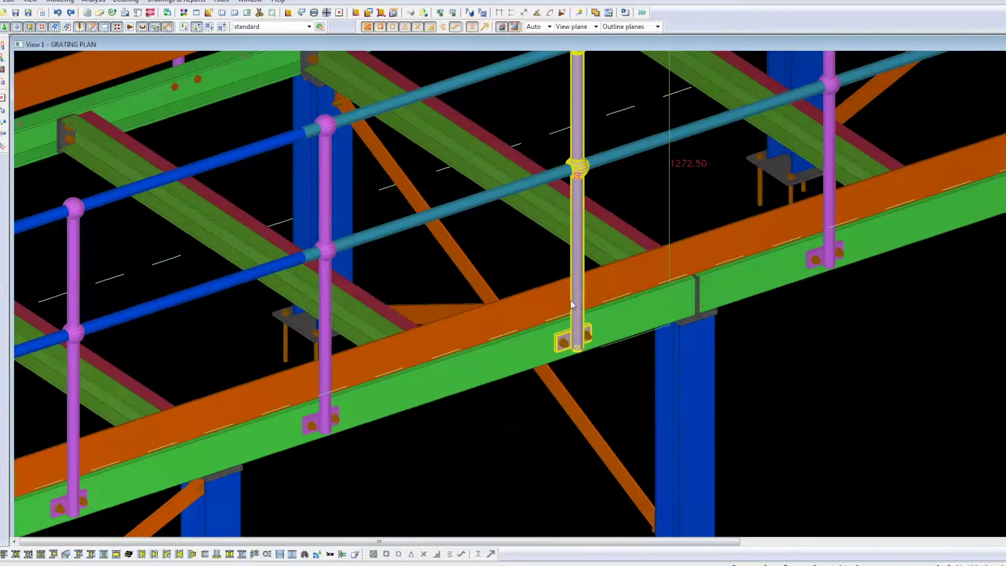
middle_drag(588, 251, 561, 368)
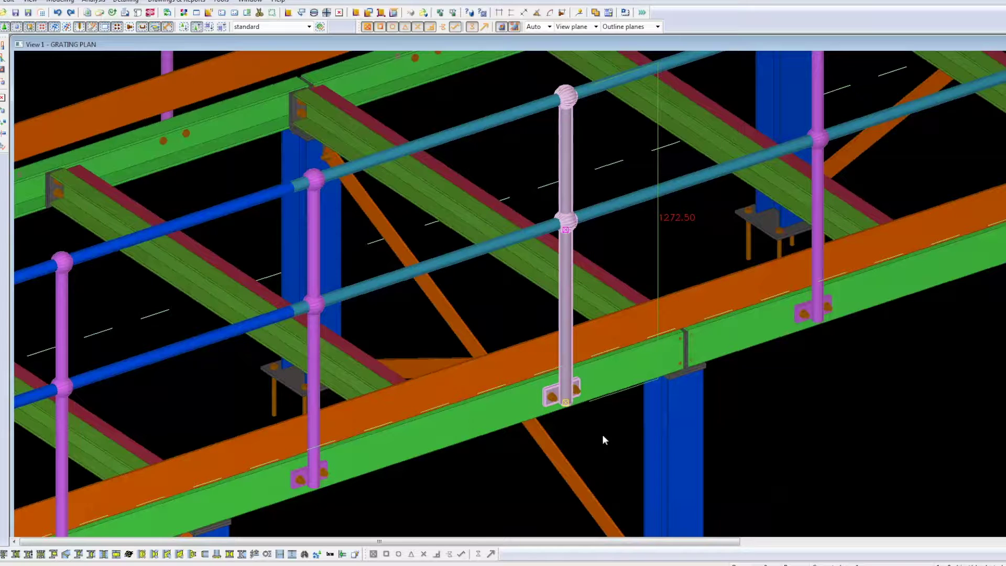
click(614, 445)
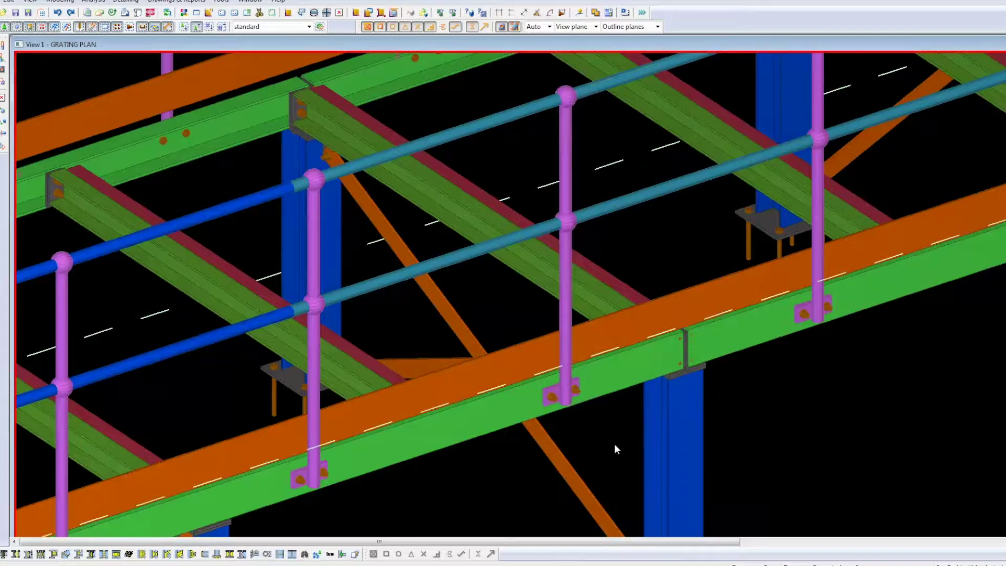
Pick out the front post near the middle edge beam splice again by its foot.
scroll(564, 400, up, 1)
click(566, 403)
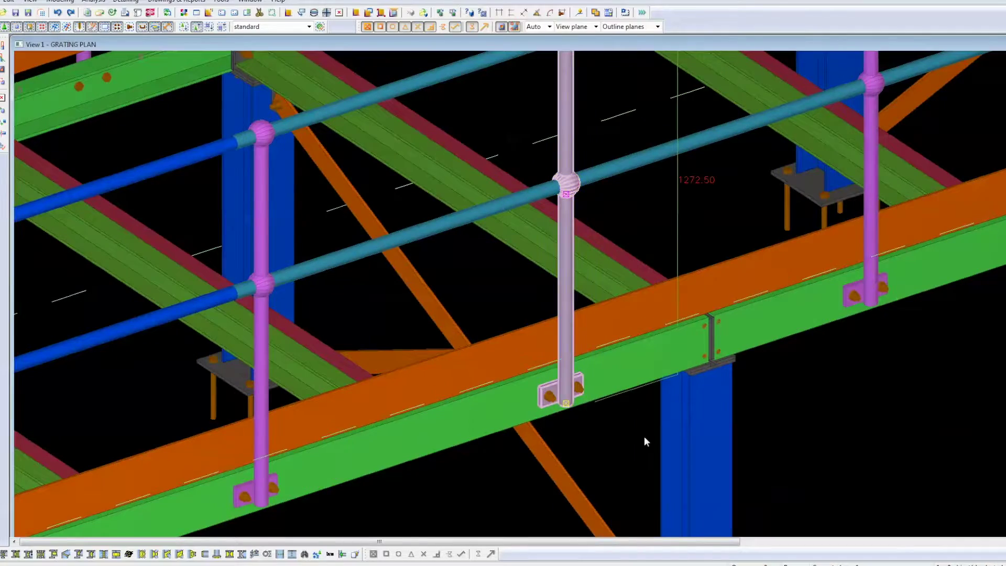
scroll(598, 446, down, 2)
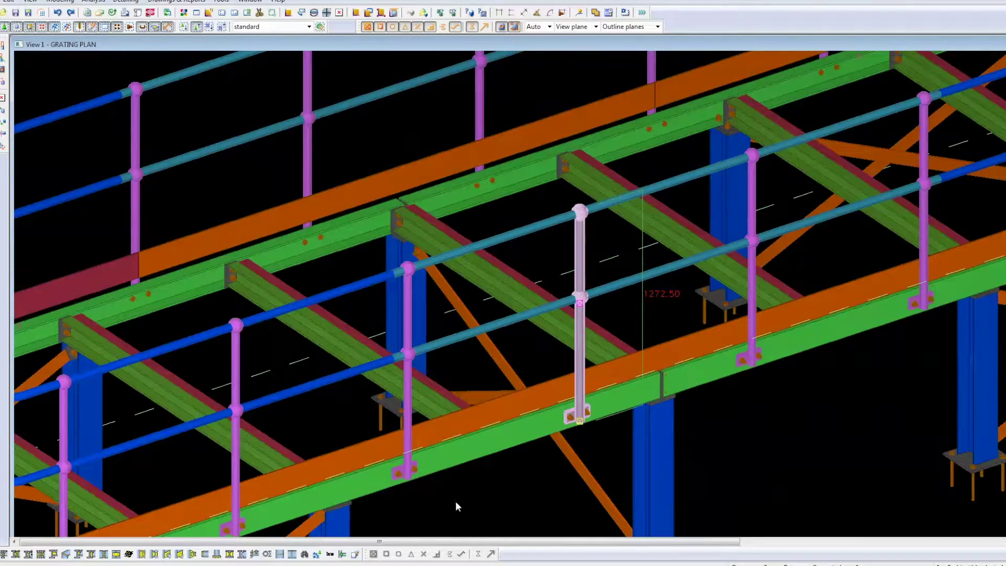
Check the small gate hinge plate on the blue end post at the gated corner, and clear the selection.
middle_drag(455, 504, 858, 427)
scroll(115, 261, up, 1)
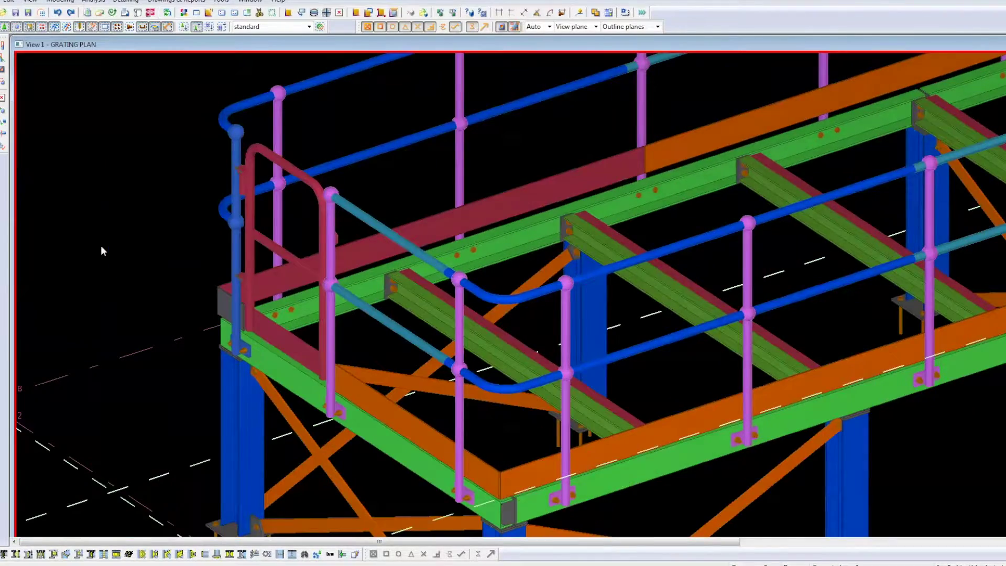
scroll(141, 252, up, 1)
scroll(262, 275, up, 5)
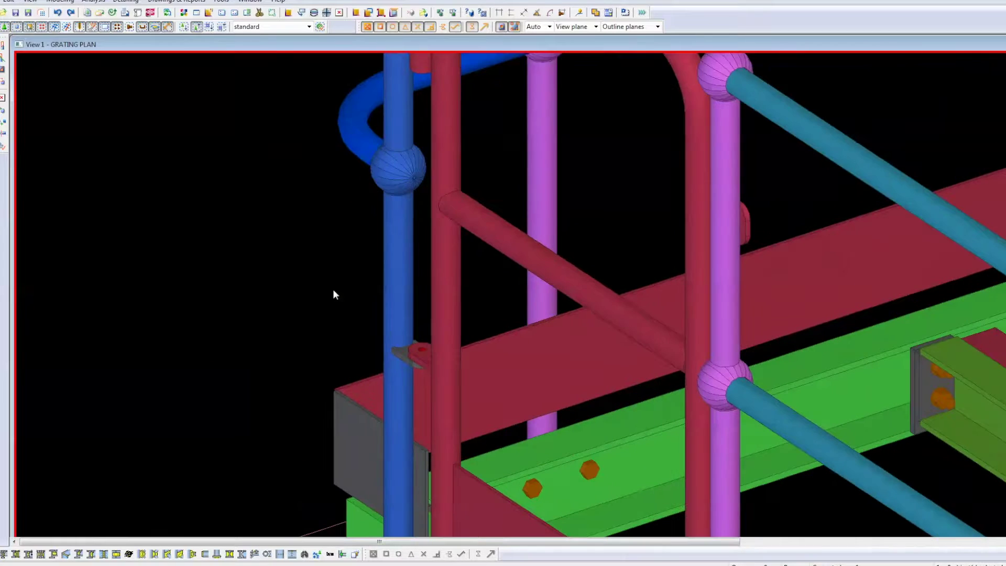
scroll(292, 247, up, 1)
click(394, 273)
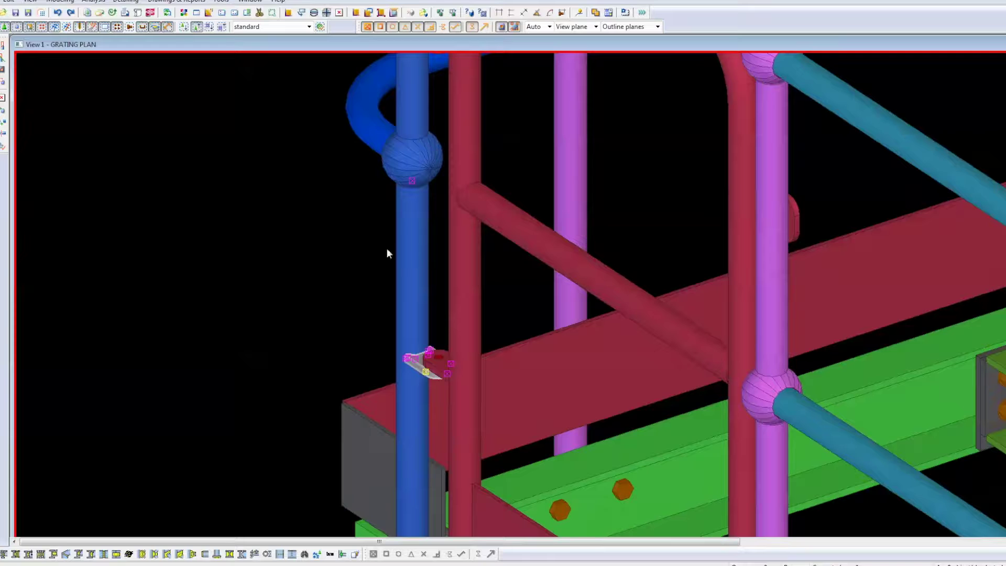
click(328, 247)
Examine the handrails, toe boards and gate around the platform's near end and along its length.
scroll(306, 241, down, 3)
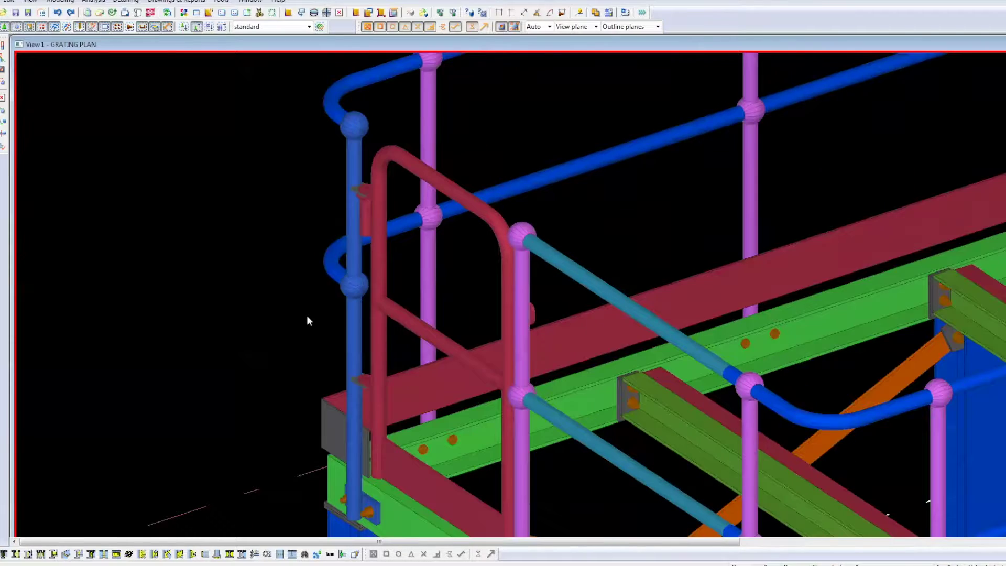
scroll(306, 315, down, 2)
scroll(494, 209, down, 1)
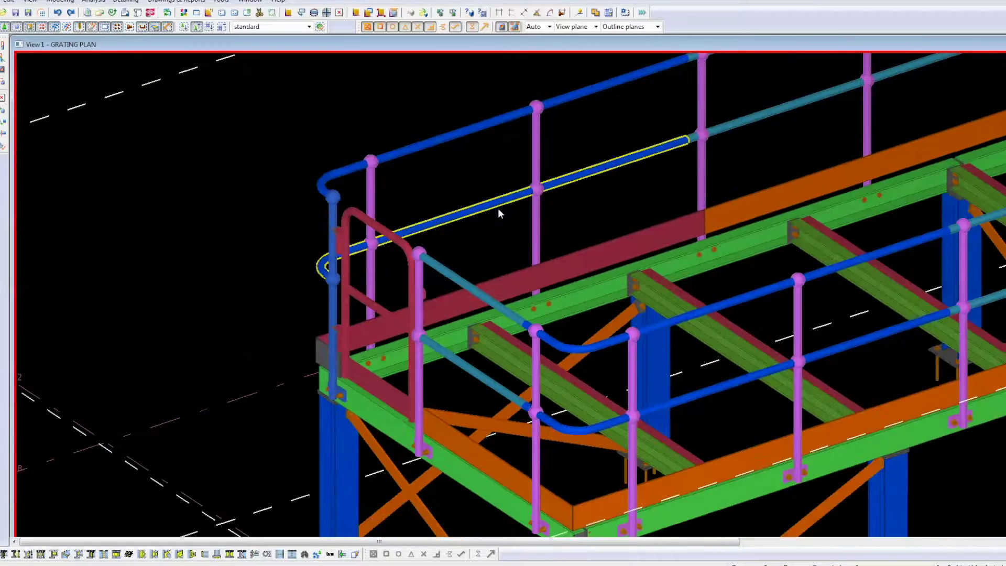
scroll(495, 208, down, 2)
middle_drag(698, 364, 403, 402)
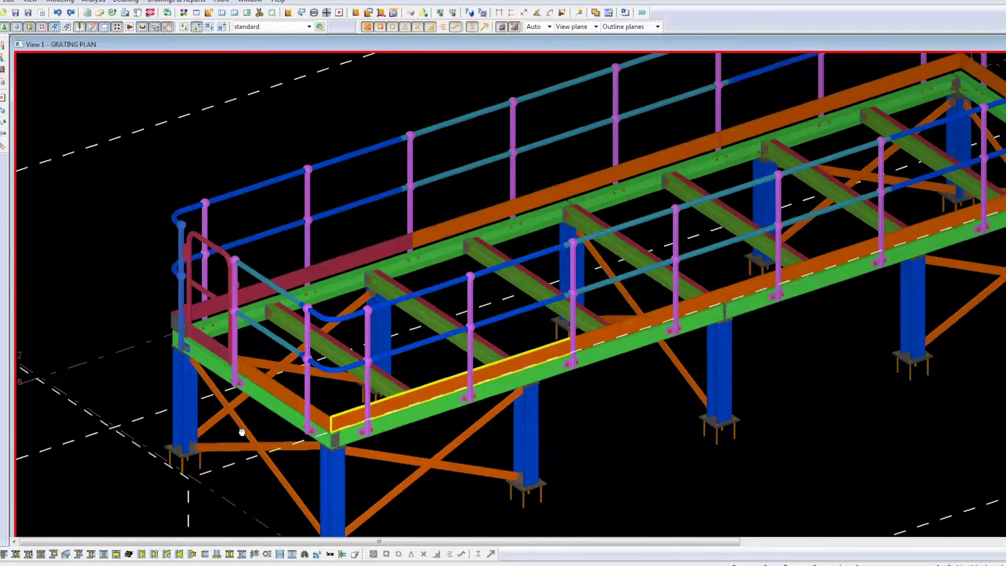
middle_drag(241, 430, 117, 451)
middle_drag(115, 323, 547, 296)
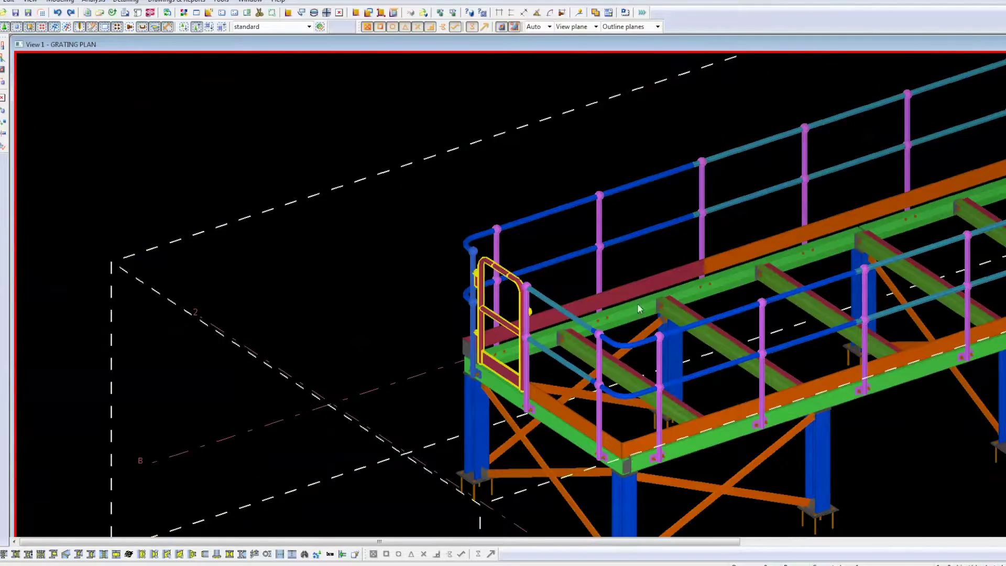
Check the red toe board beside the gate and the plate closing its end at the corner.
scroll(681, 295, up, 5)
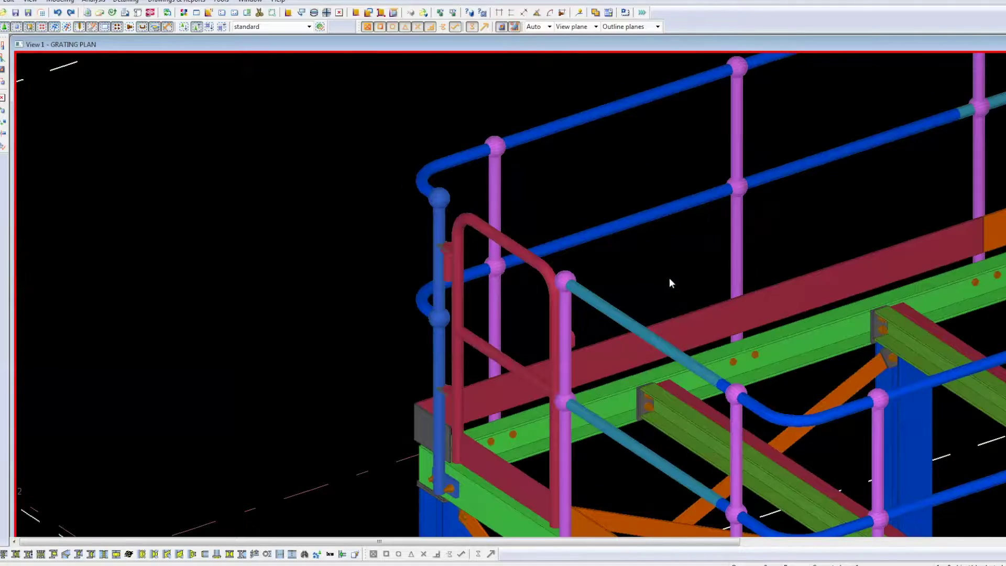
click(621, 355)
click(414, 425)
scroll(427, 414, up, 2)
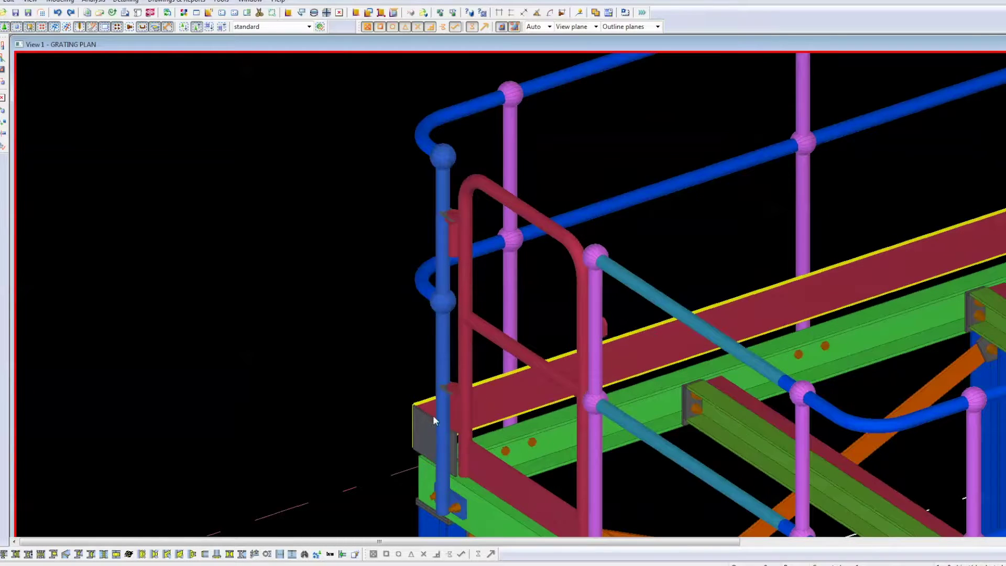
scroll(367, 346, down, 2)
scroll(308, 360, down, 1)
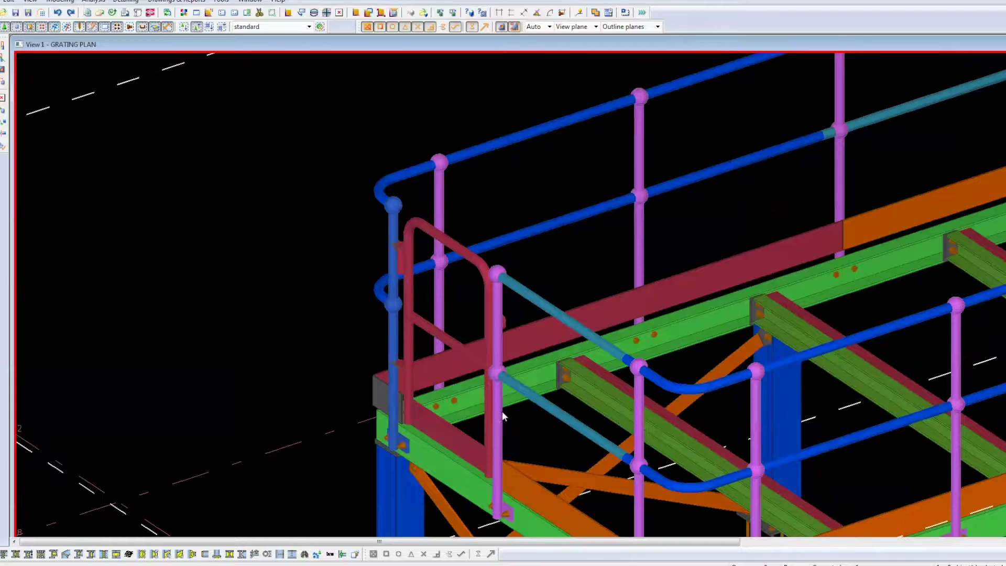
Check the front edge beam of the far half and the toe board running above it.
scroll(570, 481, down, 5)
shift+scroll(689, 420, right, 3)
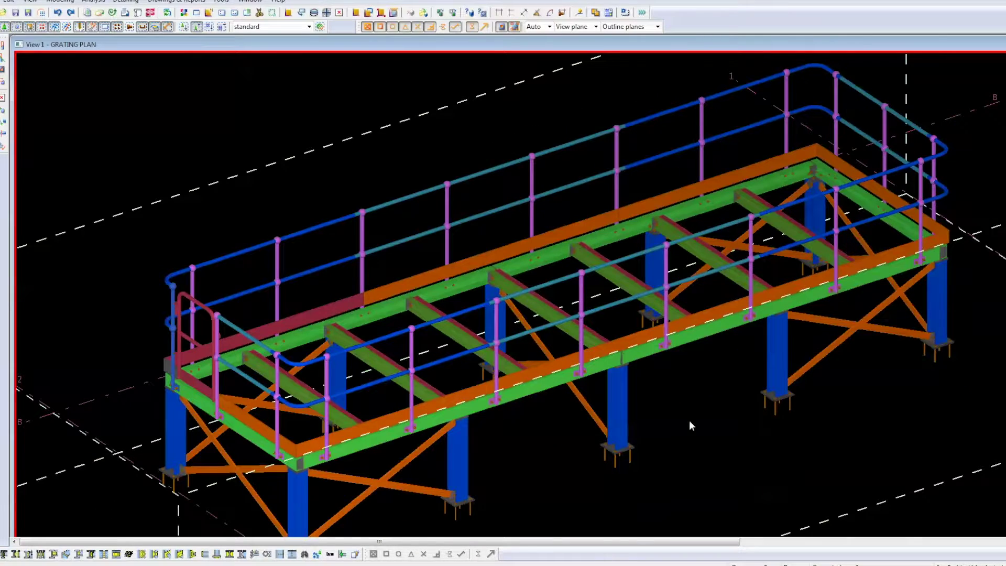
shift+scroll(683, 349, right, 1)
click(685, 344)
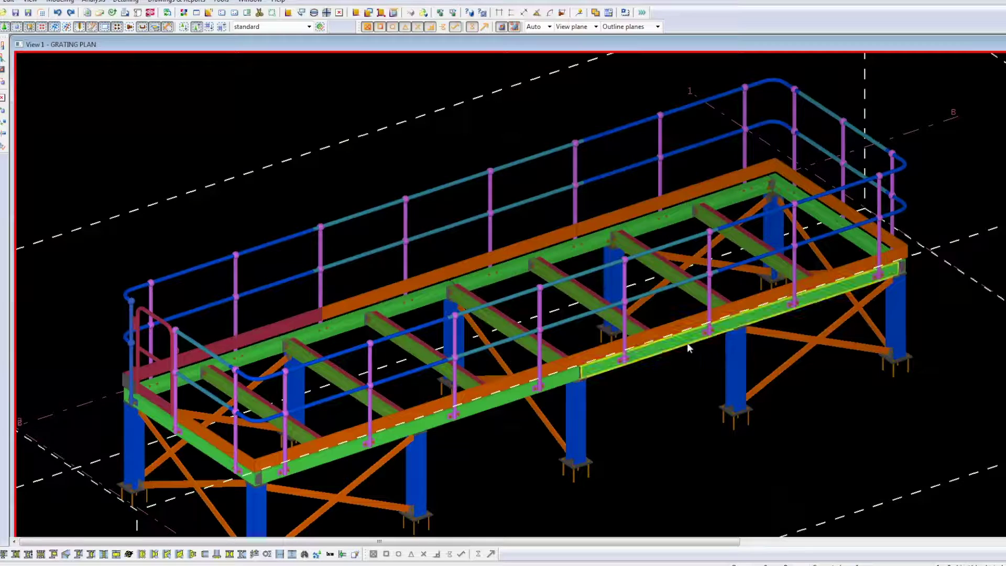
click(673, 328)
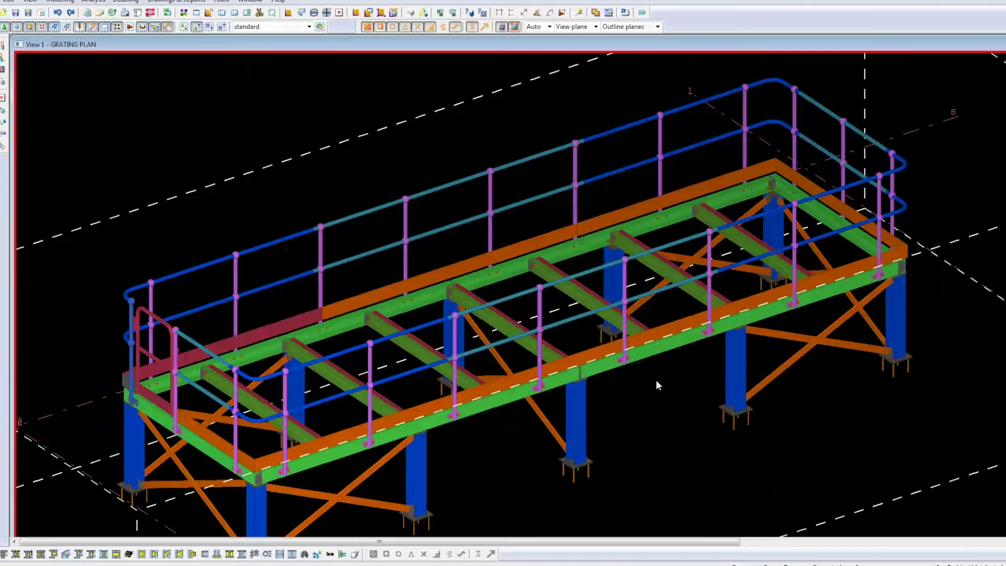
Pick out the straight middle section of the rear balustrade's lower rail, and clear the selection.
middle_drag(488, 454, 549, 417)
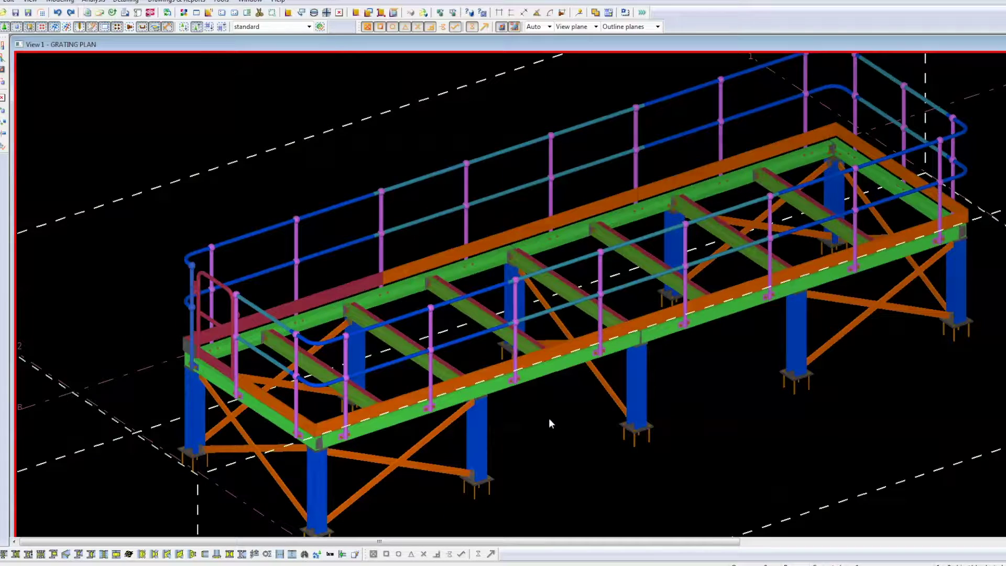
click(435, 176)
drag(436, 176, 448, 225)
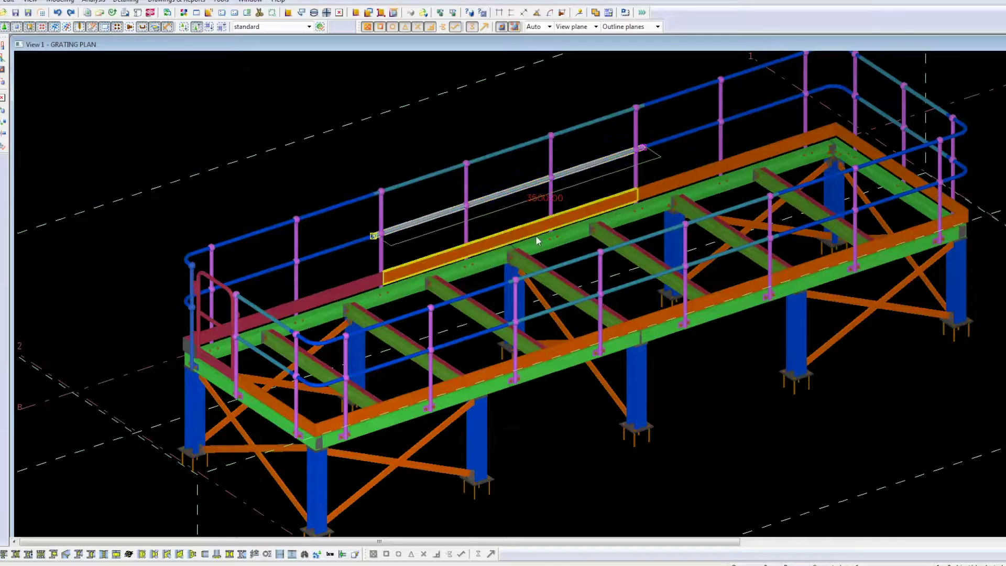
scroll(377, 199, up, 3)
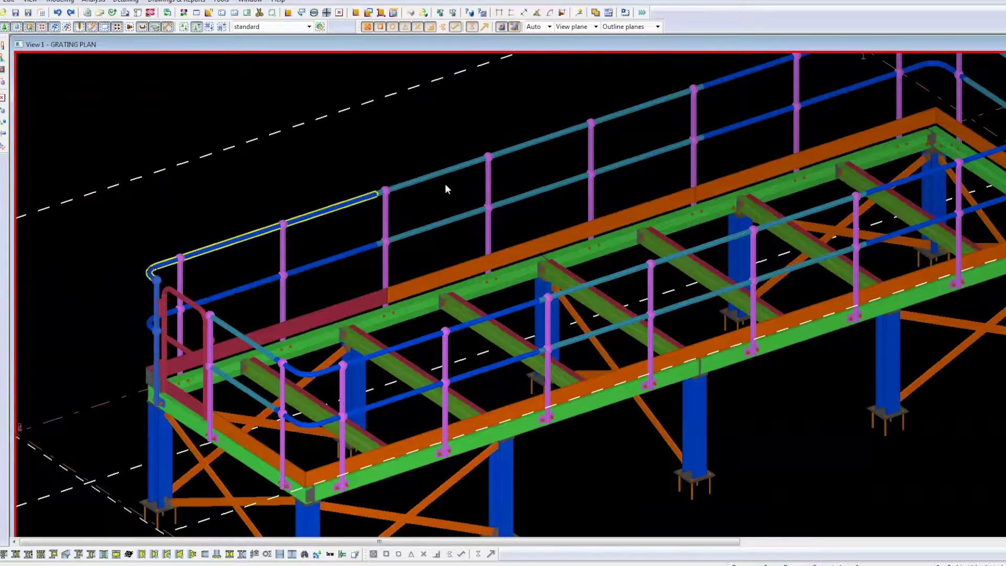
Check the beam properties of the straight middle section of the rear balustrade's top rail, and clear the selection.
scroll(382, 193, up, 4)
double_click(429, 183)
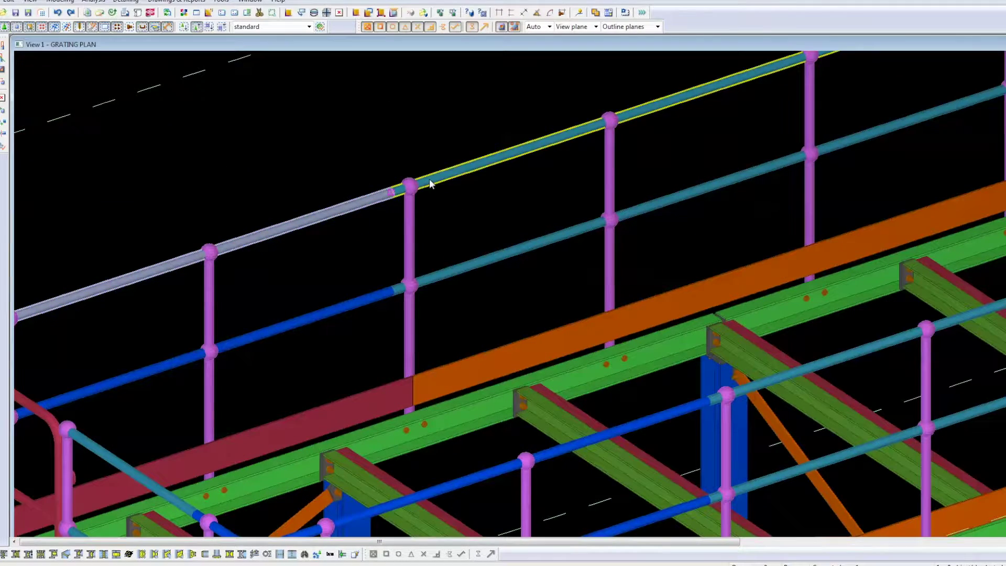
click(471, 192)
click(1004, 319)
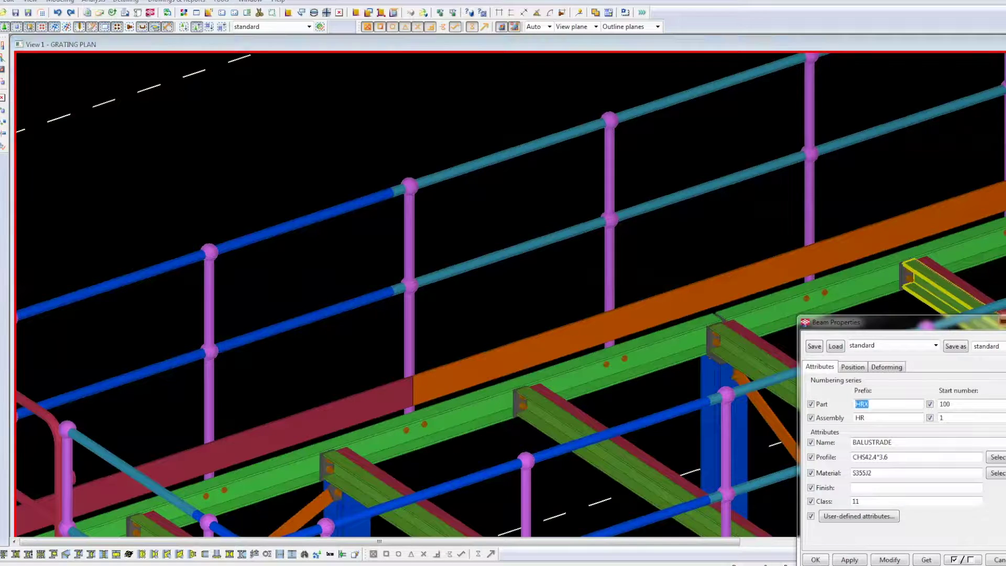
scroll(475, 194, down, 5)
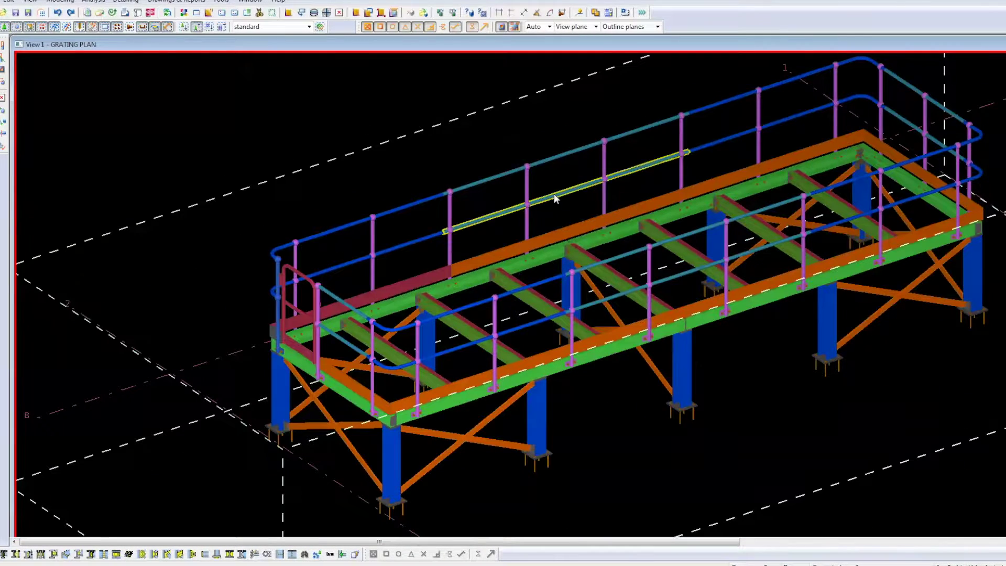
click(733, 148)
click(602, 378)
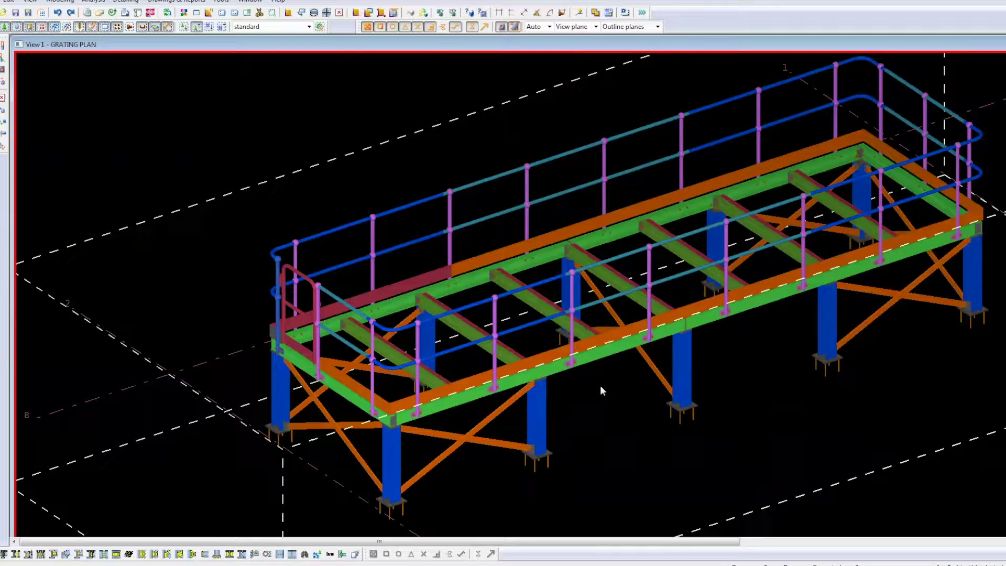
middle_drag(599, 384, 590, 391)
middle_drag(688, 152, 702, 139)
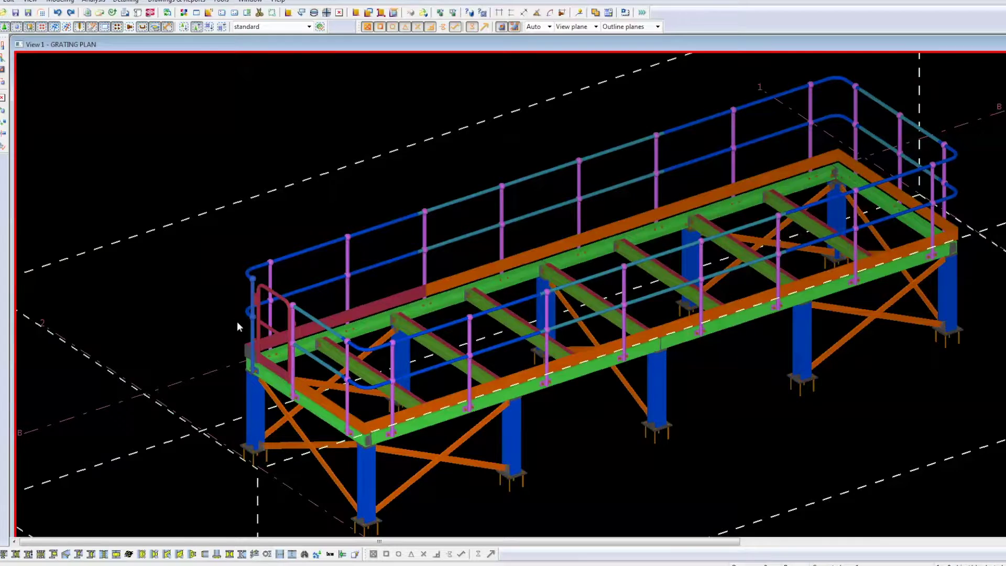
Check the beam properties of the gate frame at the platform's near end, and clear the selection.
scroll(236, 322, up, 5)
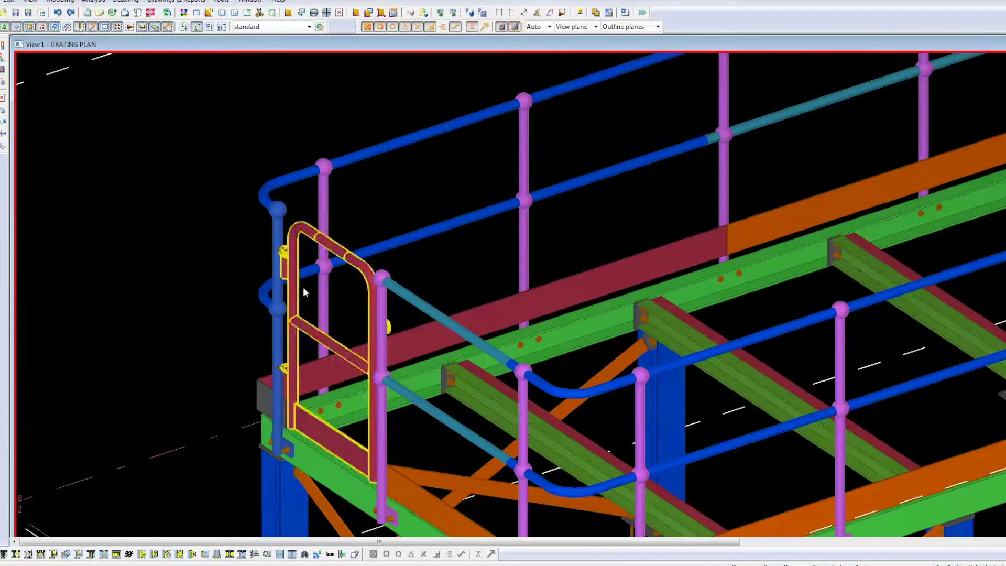
click(350, 259)
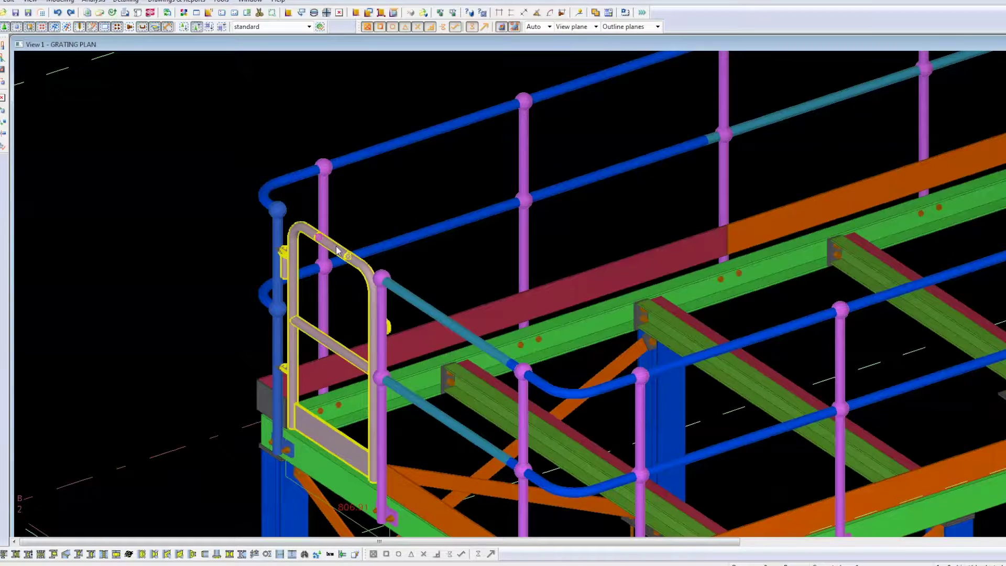
double_click(335, 246)
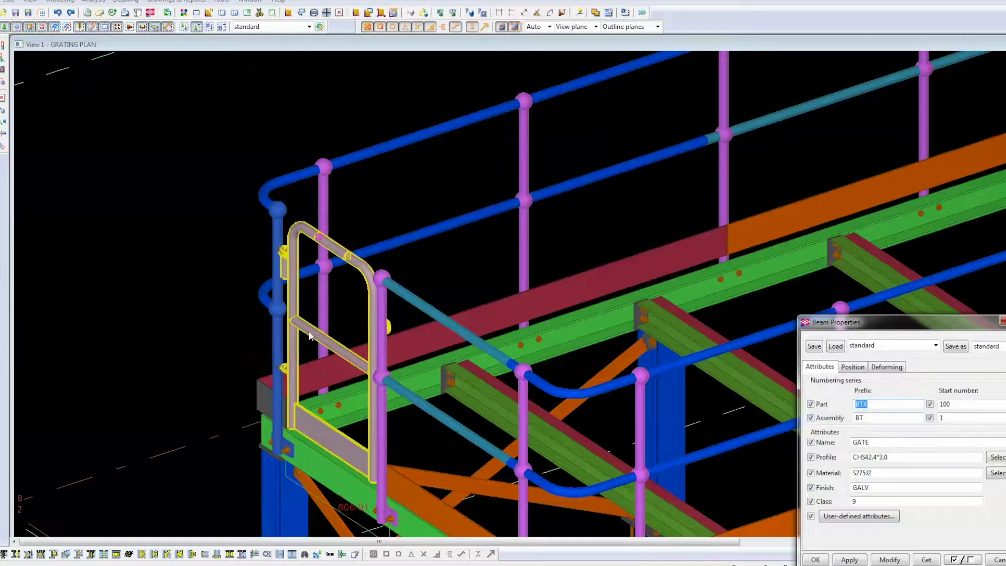
click(996, 321)
key(Escape)
ctrl+middle_drag(473, 271, 422, 392)
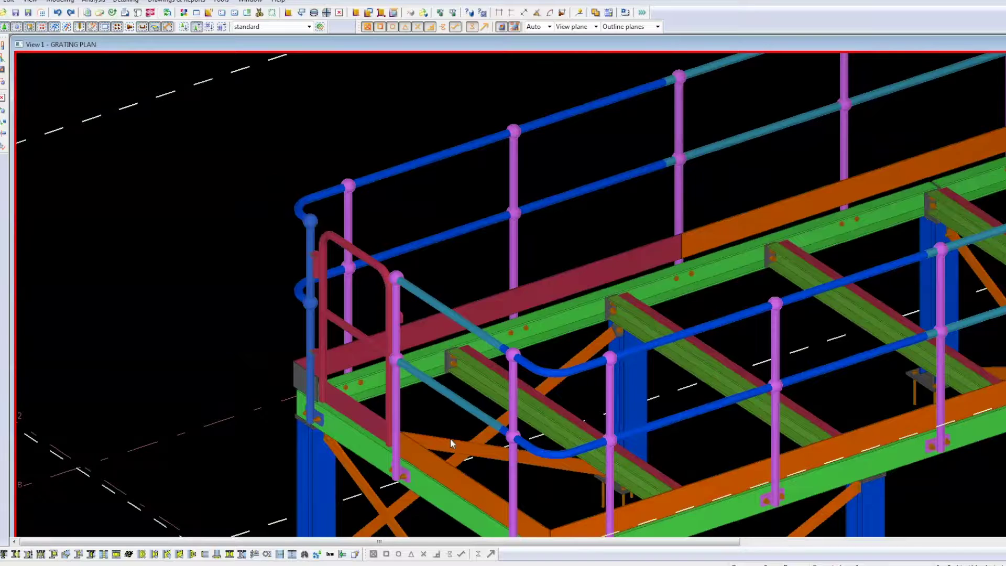
Check the second front column from the near corner, between its cap plate and braced foot, and clear the selection.
scroll(387, 281, down, 3)
middle_drag(541, 456, 380, 321)
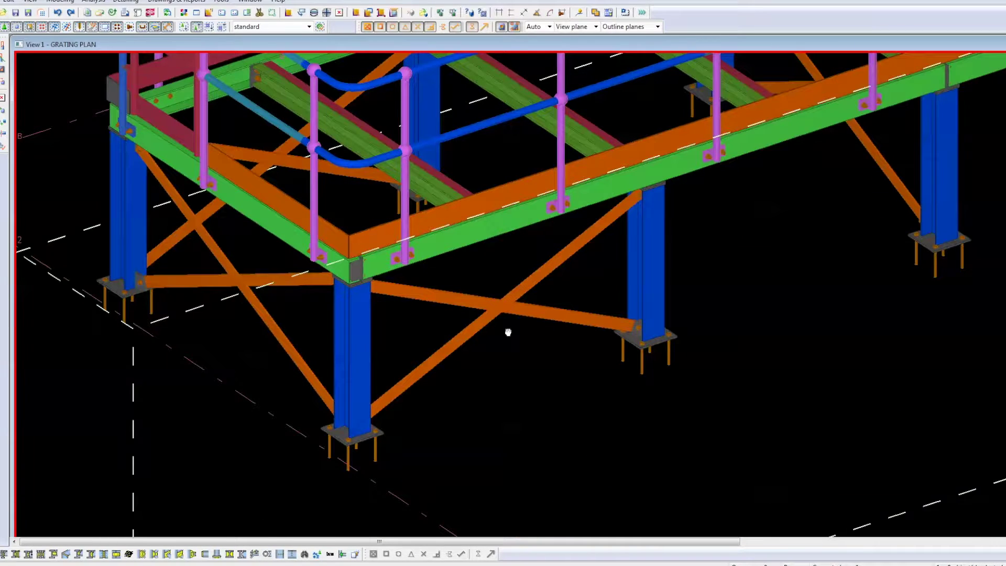
scroll(671, 308, up, 5)
middle_drag(503, 461, 492, 463)
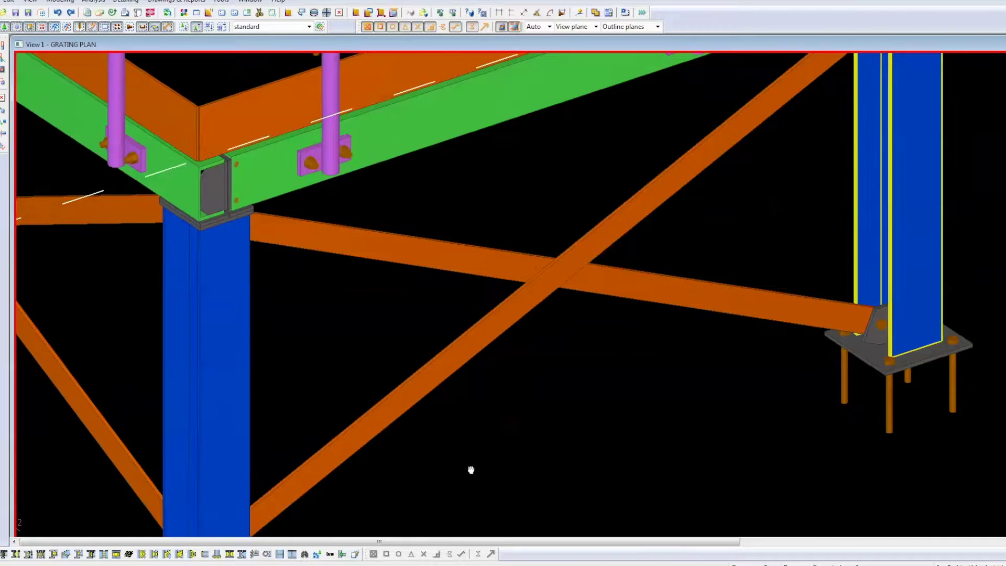
scroll(665, 408, up, 2)
click(505, 414)
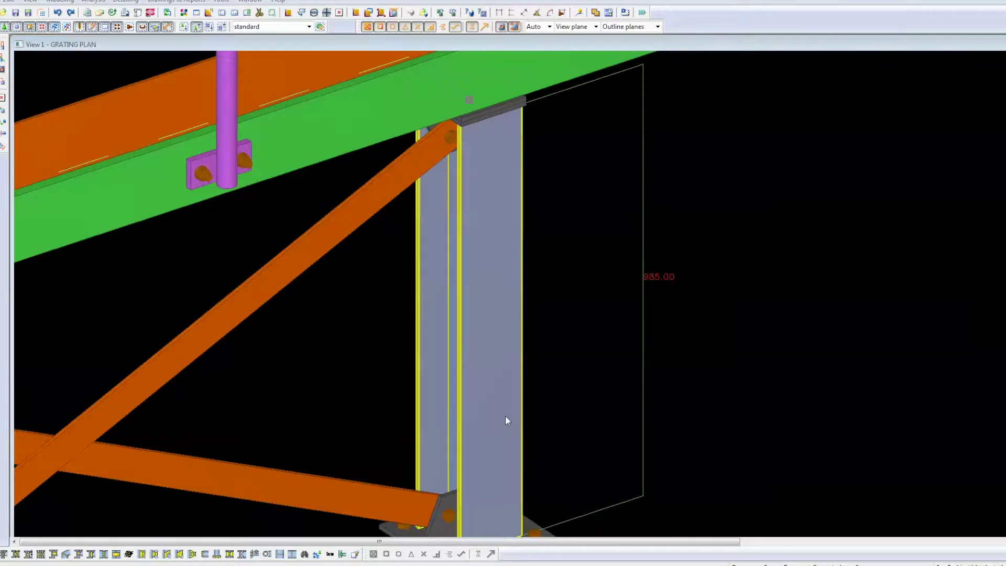
click(506, 420)
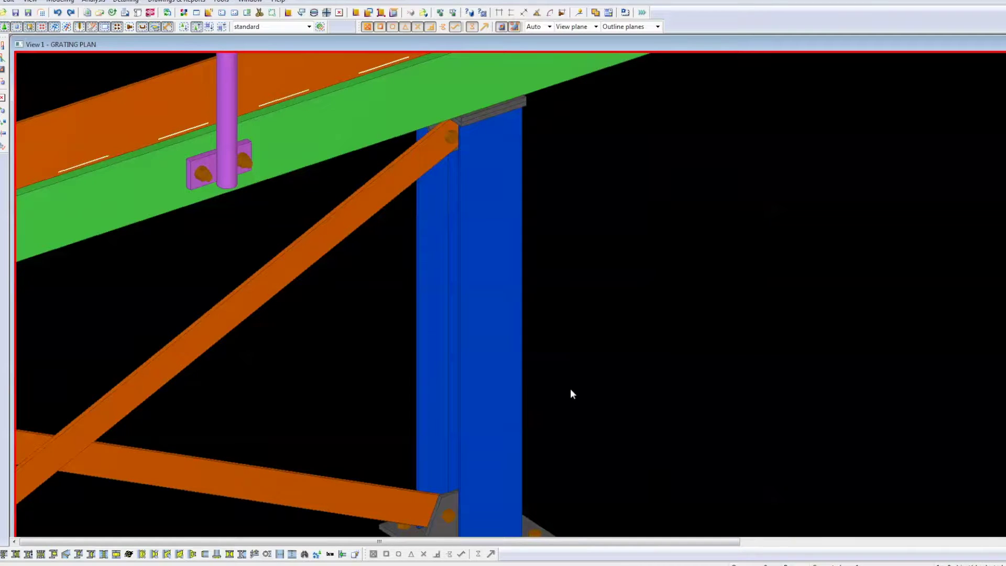
Delete the second front column from the near corner, and undo the deletion.
scroll(513, 408, down, 3)
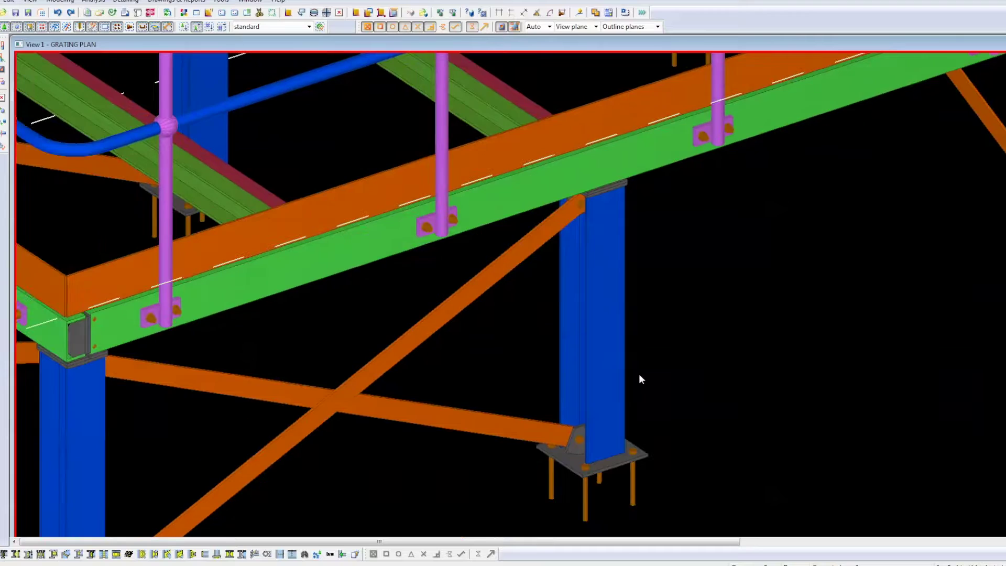
click(589, 351)
key(Delete)
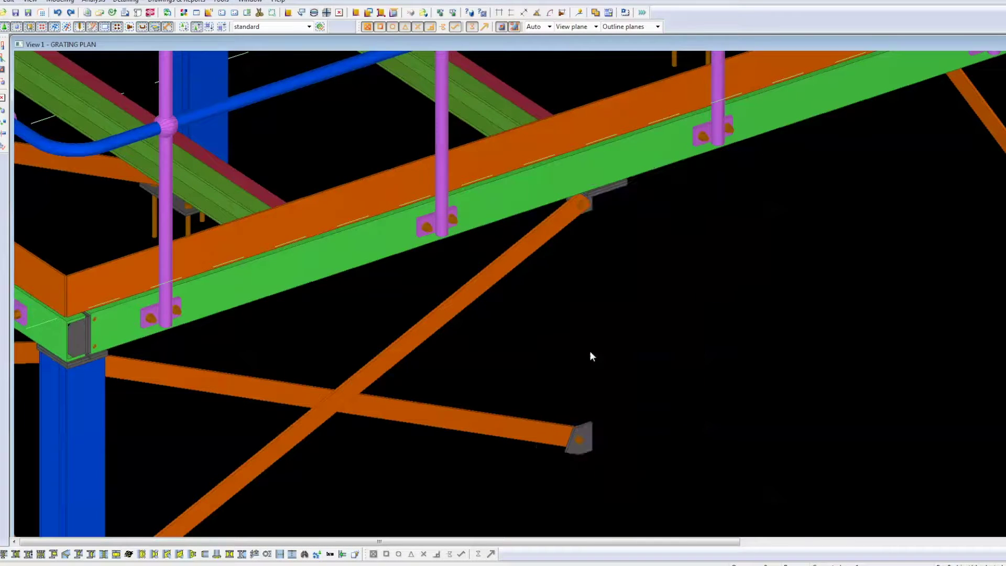
key(ctrl+z)
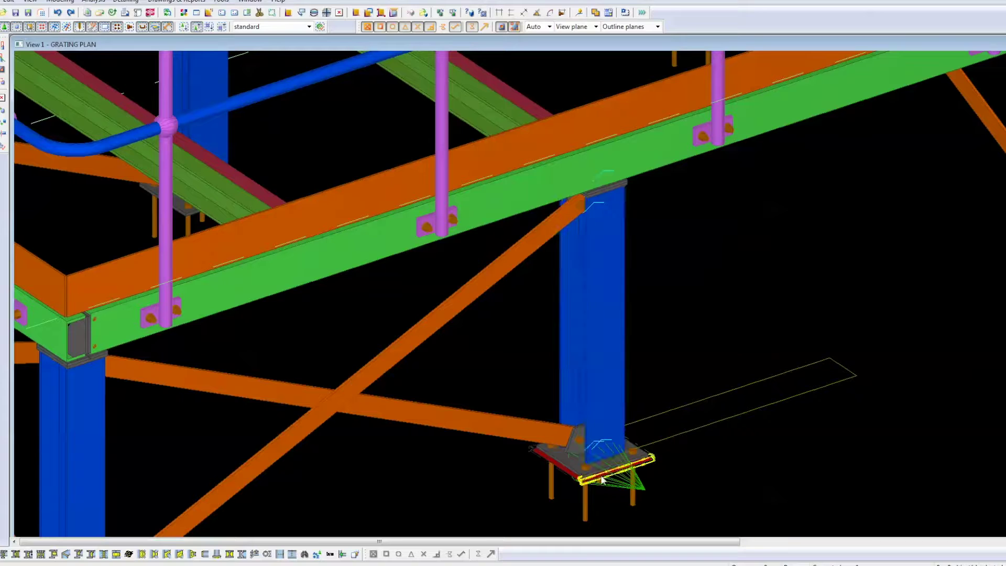
Check the general settings of the Base plate (1004) connection at the second front column's foot, and close them.
click(618, 488)
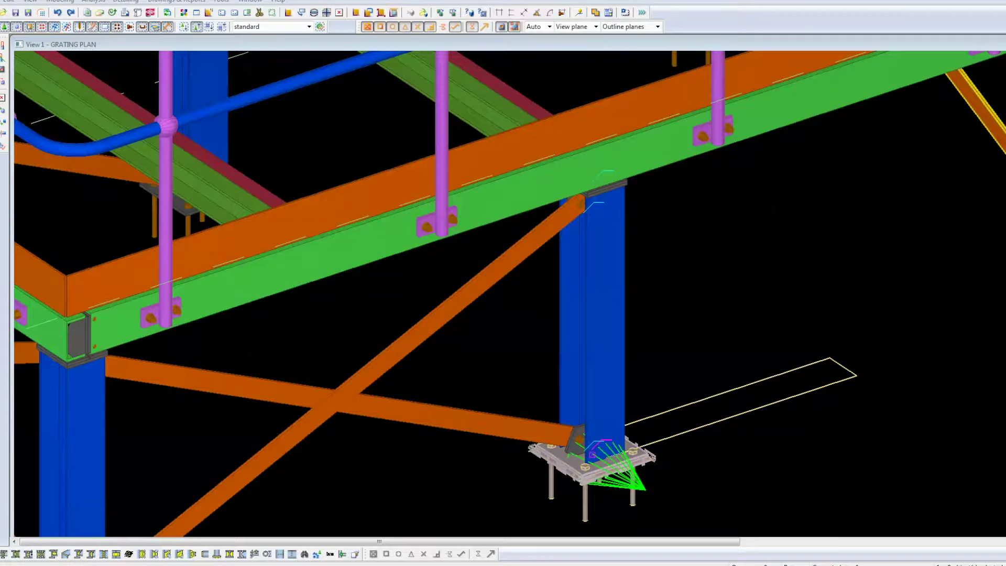
double_click(613, 461)
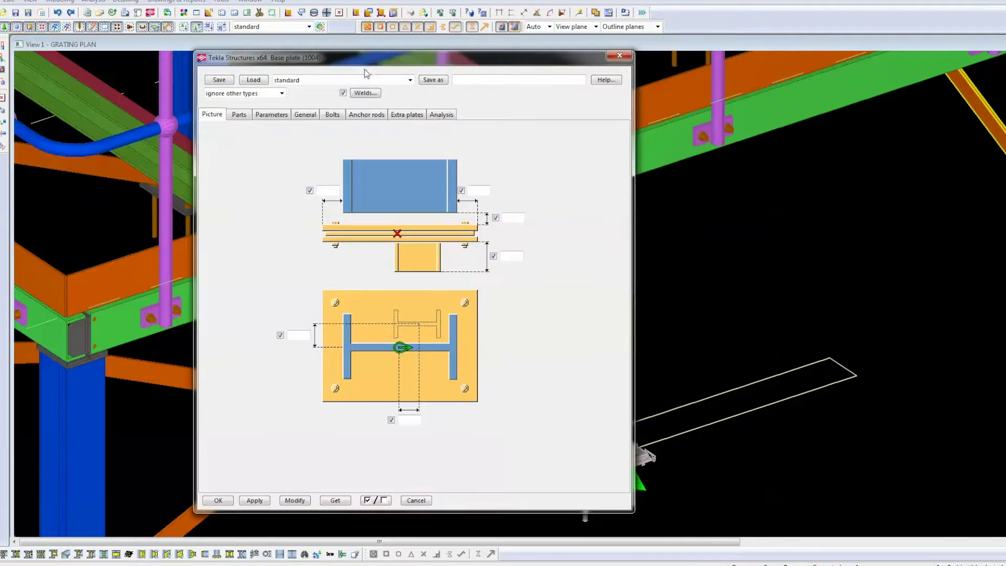
click(304, 115)
click(362, 335)
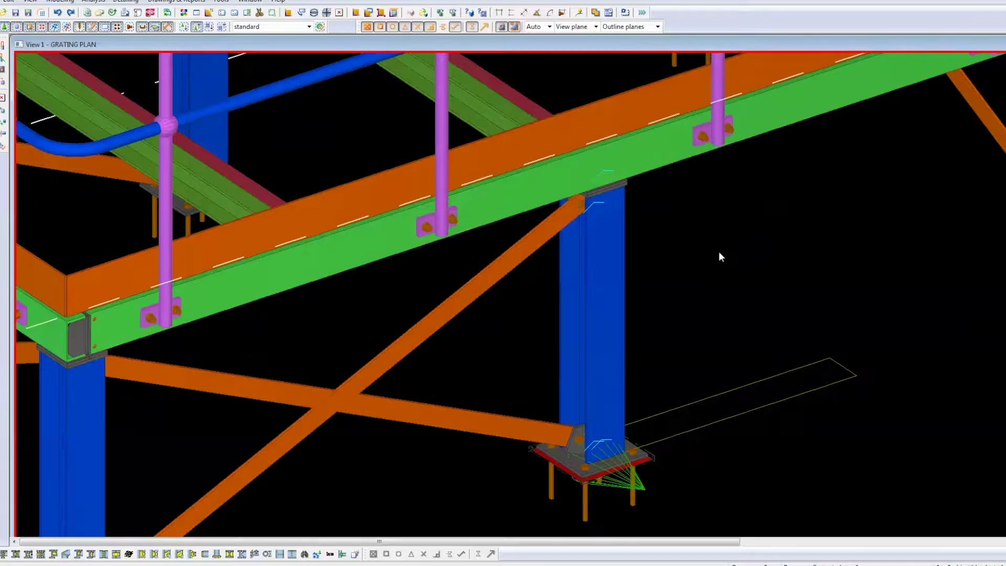
Disable both the part and bolt phase conditions in the GRATING PLAN view filter and apply the change to the view.
double_click(718, 252)
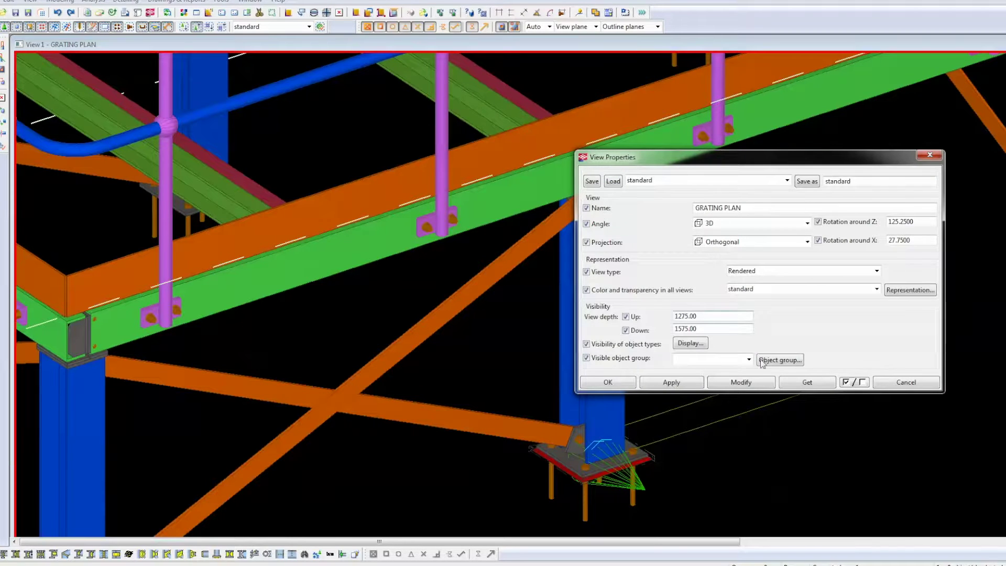
click(766, 360)
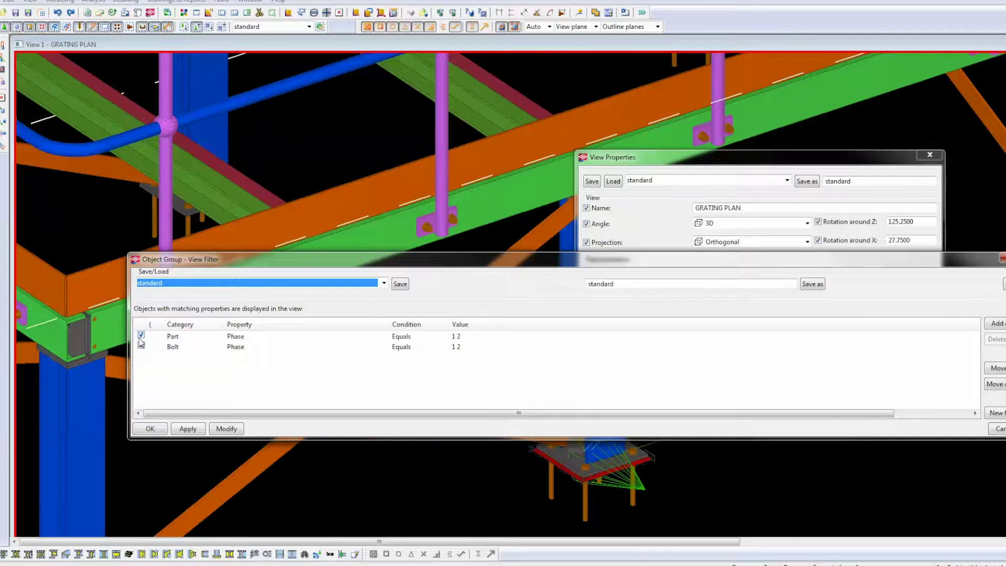
click(141, 334)
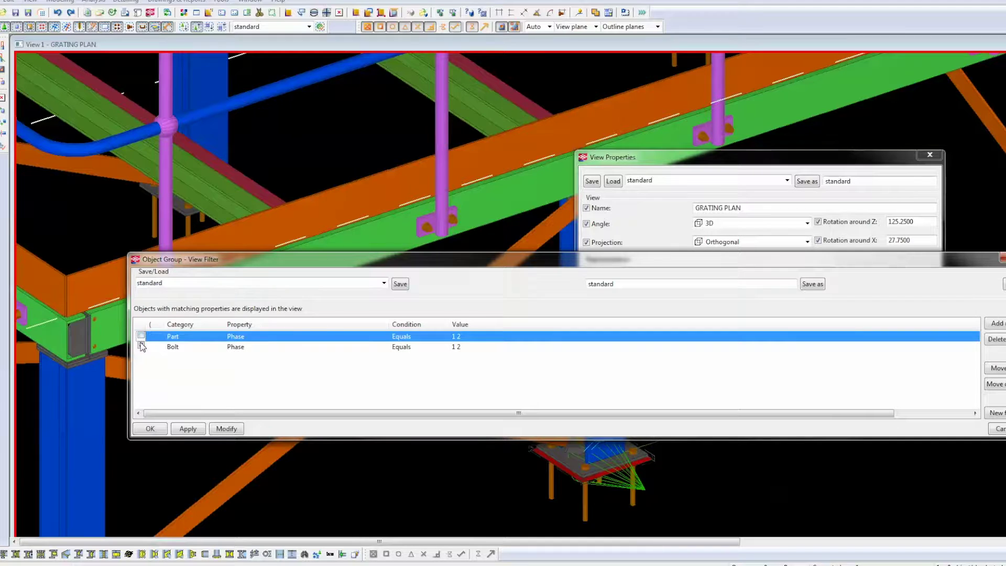
click(140, 345)
click(226, 428)
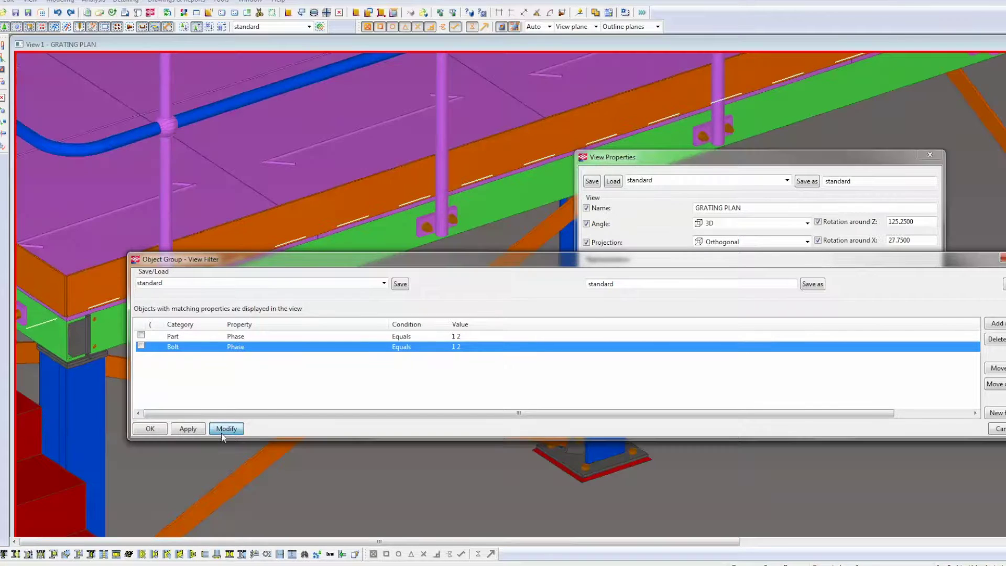
click(155, 427)
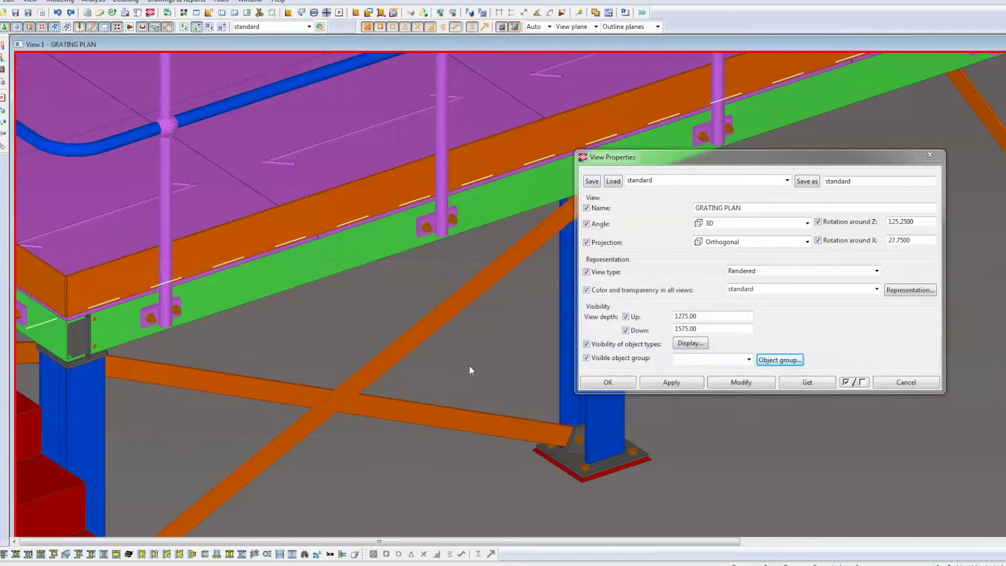
Check the contour plate properties of the concrete bund around the platform, and close the open property dialogs.
scroll(386, 397, down, 10)
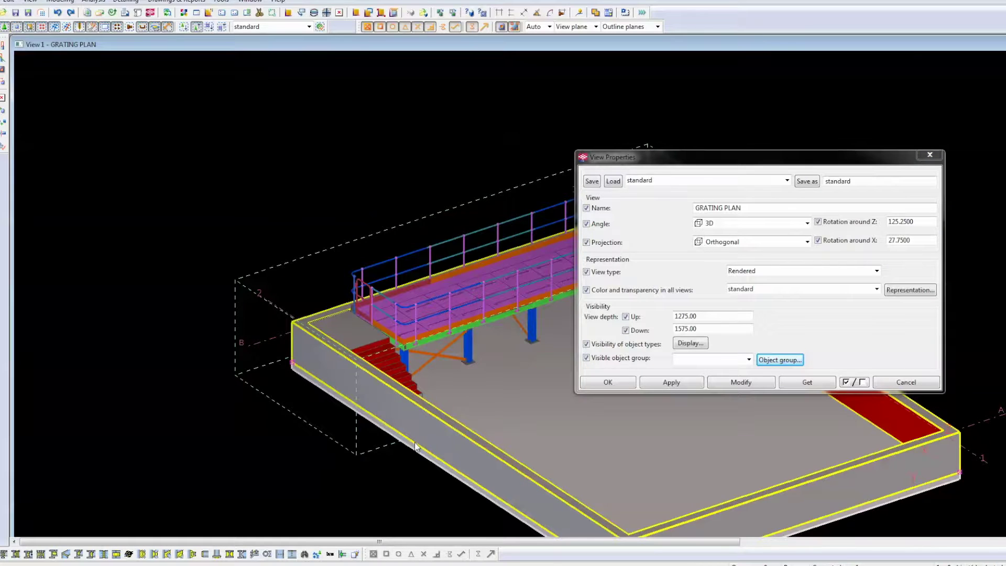
double_click(434, 436)
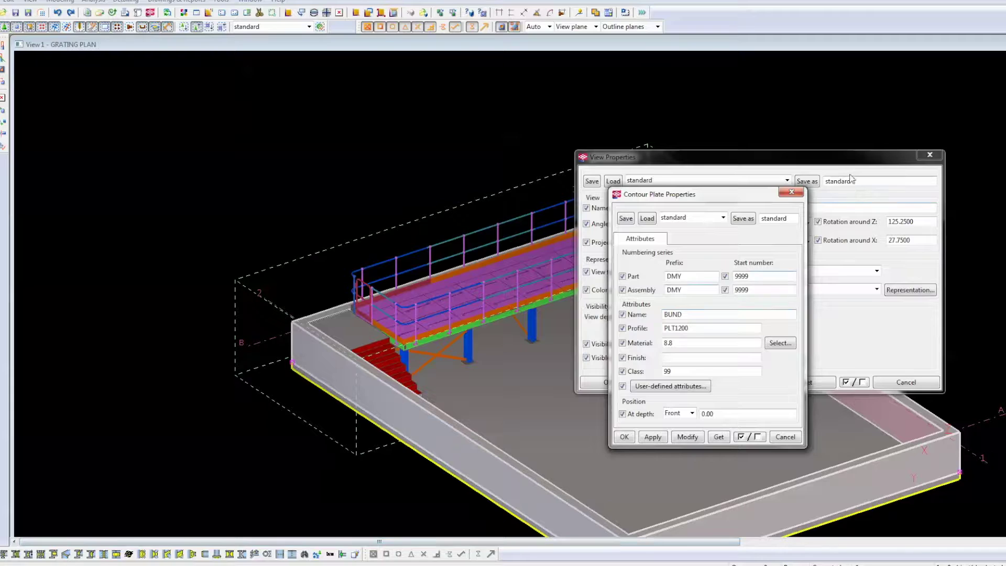
click(797, 193)
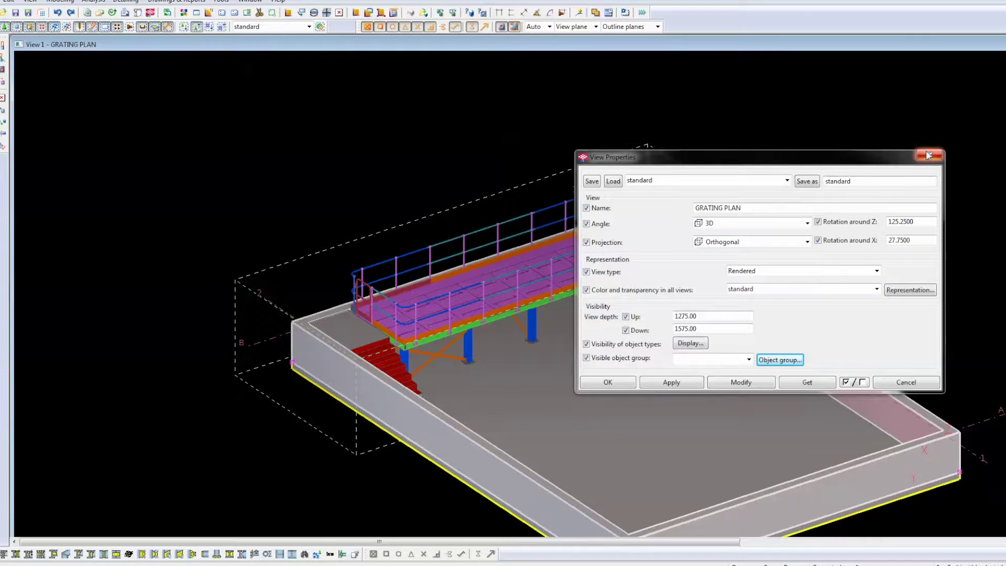
click(929, 155)
Examine the platform's far front corner, from the bund wall behind it down to the column's base plate and red packing.
scroll(703, 204, up, 2)
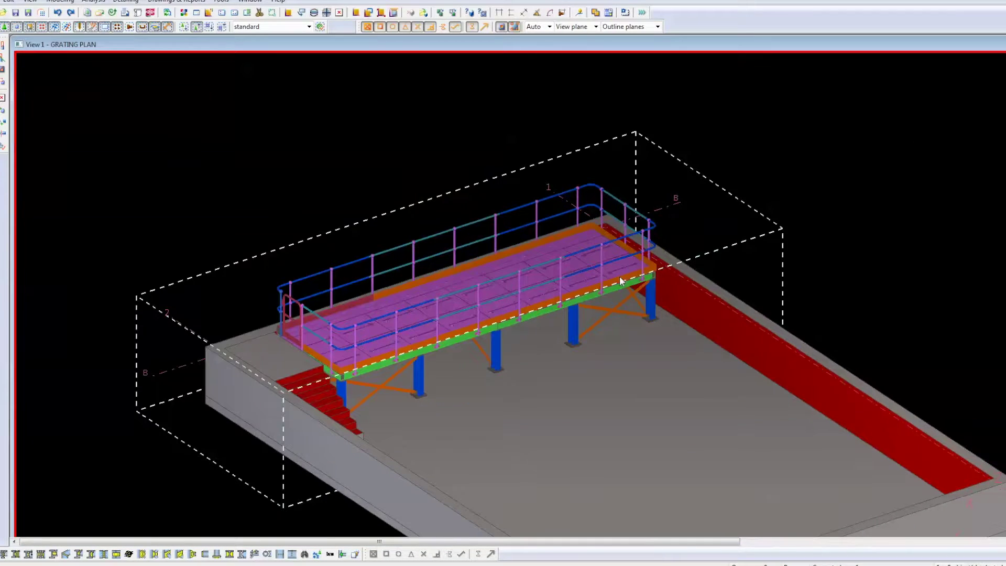
scroll(649, 324, up, 4)
scroll(725, 146, down, 5)
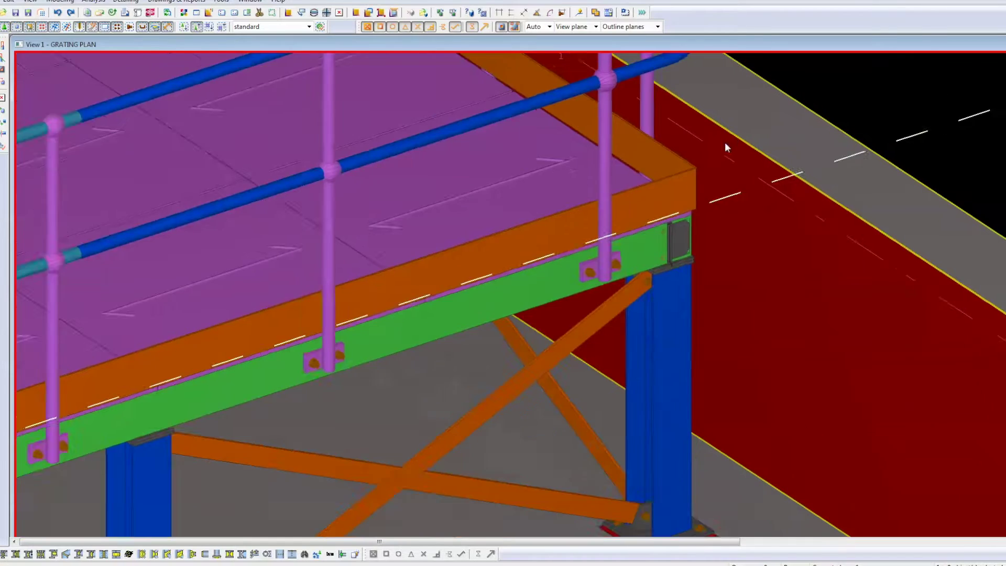
scroll(709, 445, up, 4)
scroll(709, 442, down, 5)
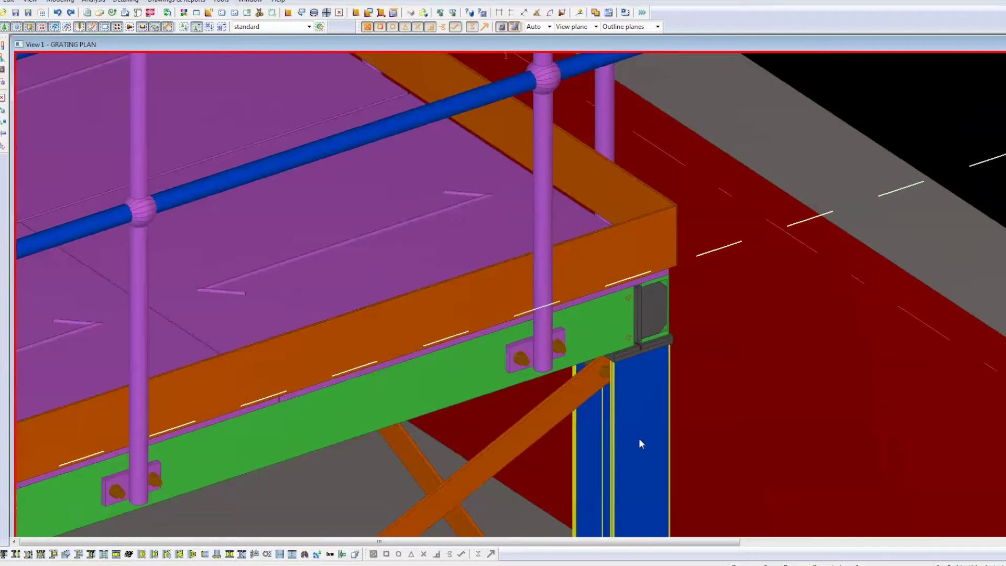
scroll(649, 310, up, 4)
scroll(691, 402, up, 2)
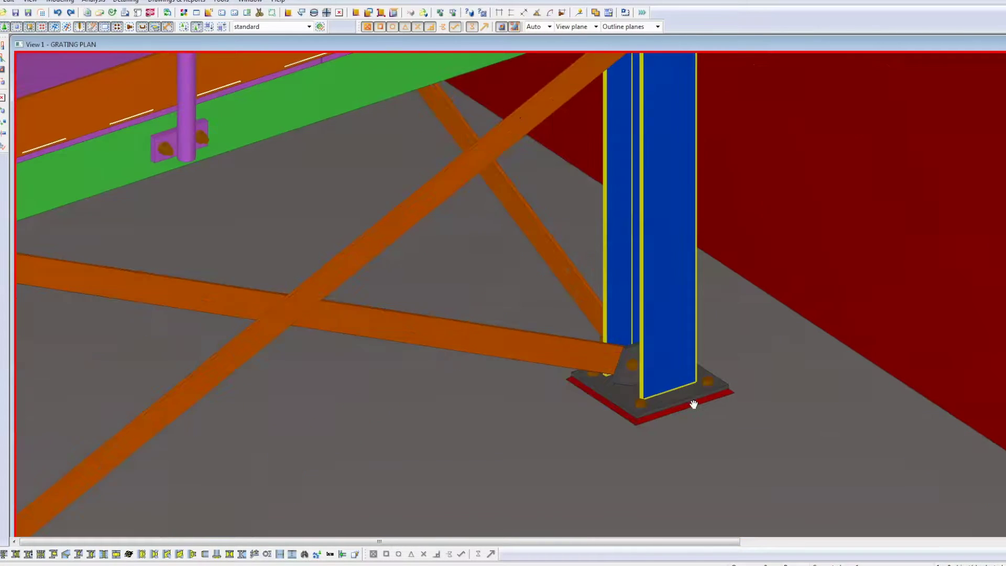
scroll(692, 404, up, 2)
Select all objects belonging to phase 99 DUMMY through the Phase Manager.
right_click(693, 404)
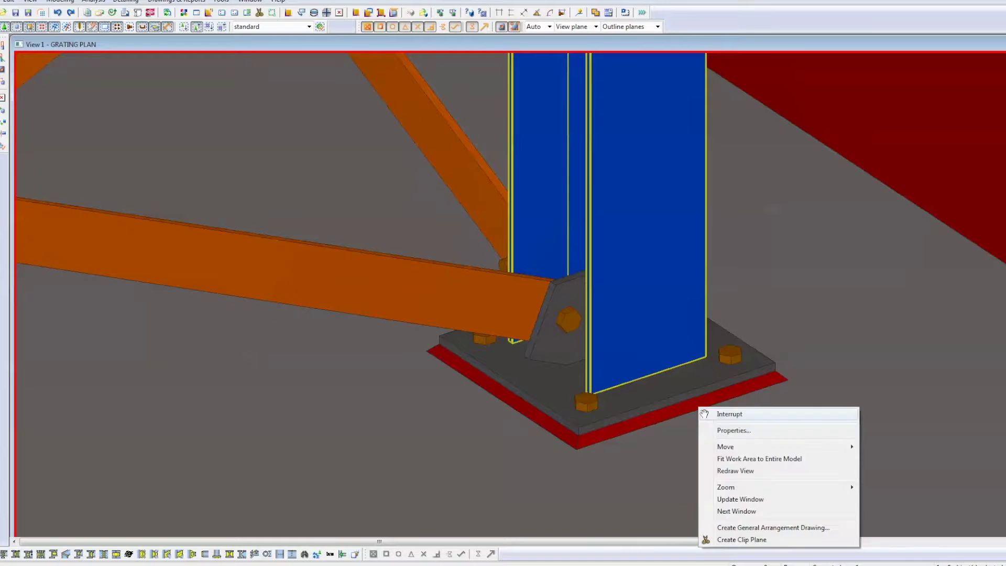
click(723, 411)
click(719, 405)
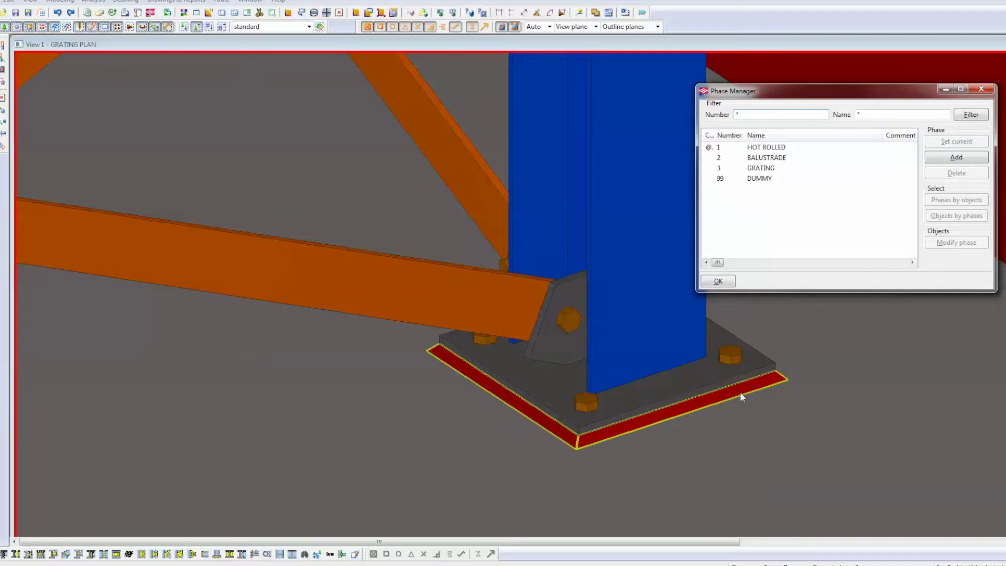
click(758, 179)
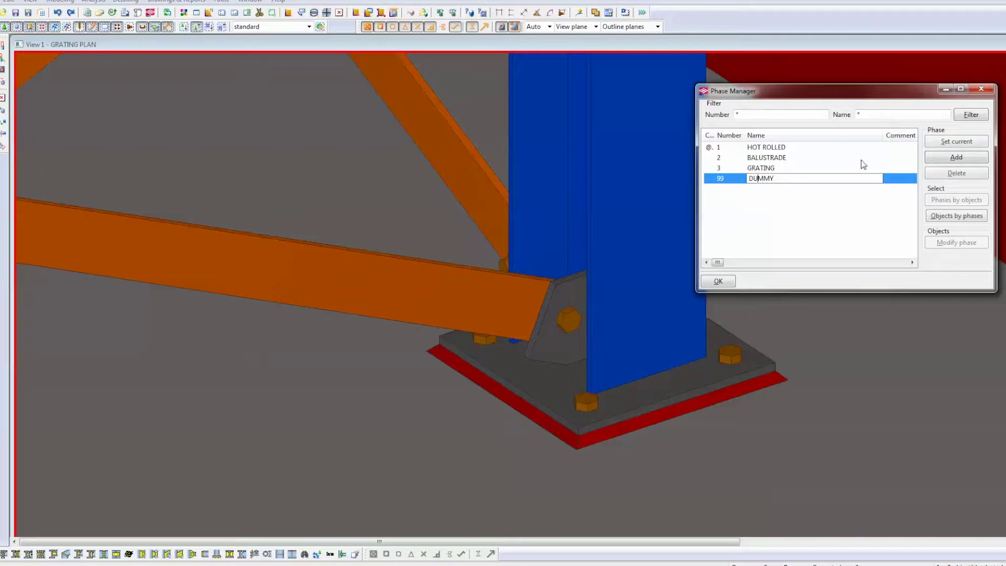
click(956, 216)
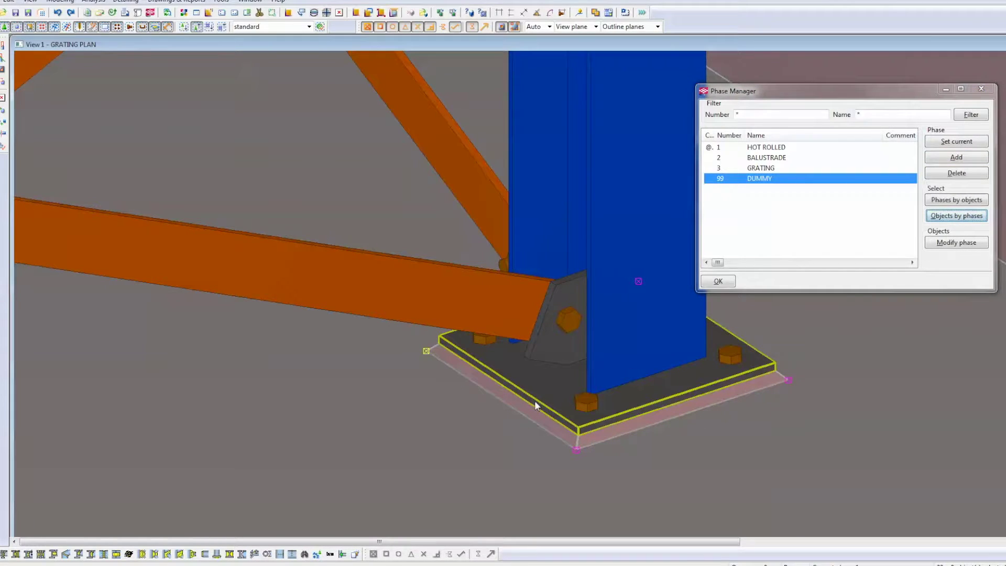
Hide the selected phase 99 DUMMY objects in the view, select the whole remaining platform, and clear the selection.
scroll(535, 400, down, 5)
scroll(325, 466, down, 2)
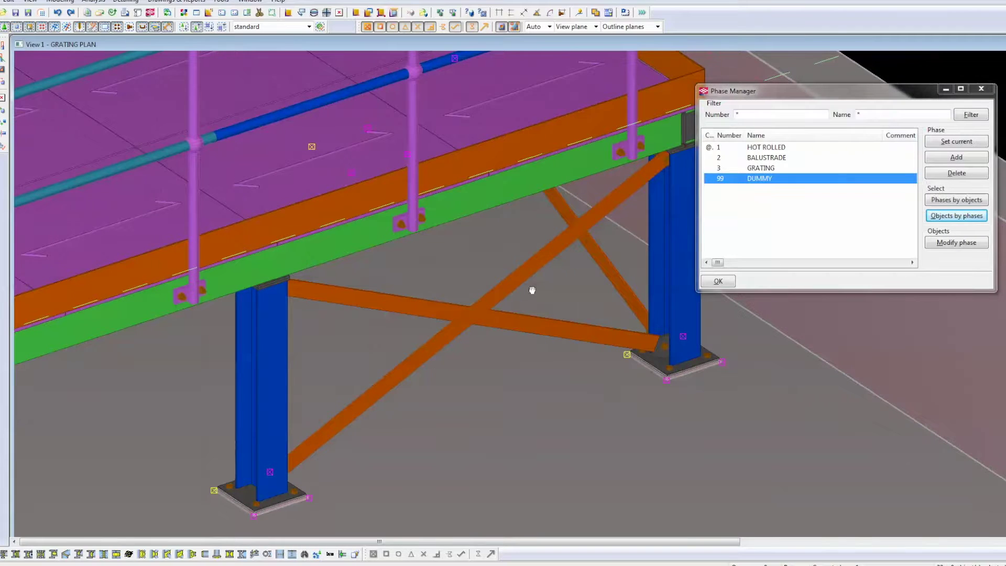
scroll(519, 304, down, 2)
scroll(492, 371, down, 3)
scroll(396, 230, down, 2)
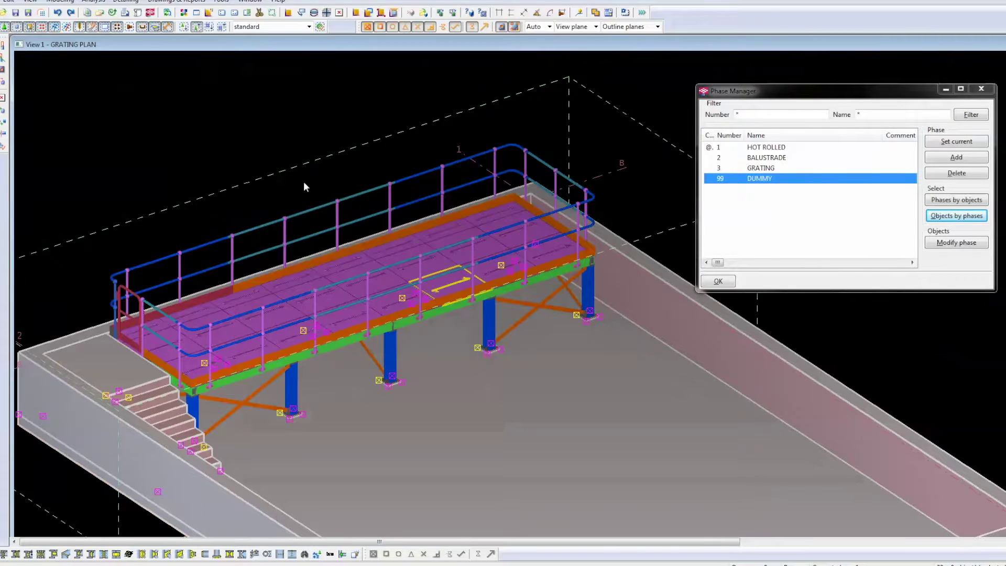
right_click(285, 146)
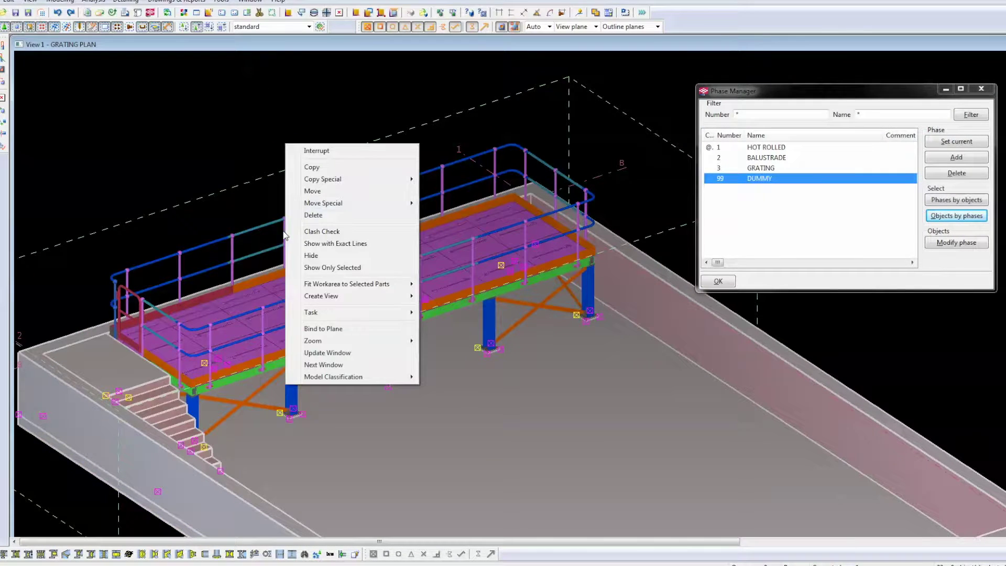
click(312, 255)
drag(58, 132, 721, 513)
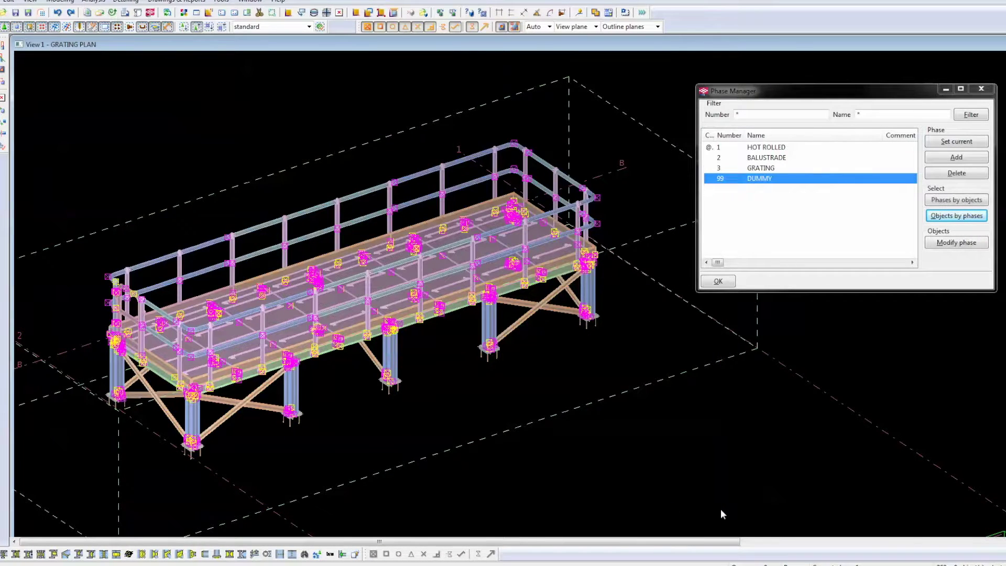
click(470, 394)
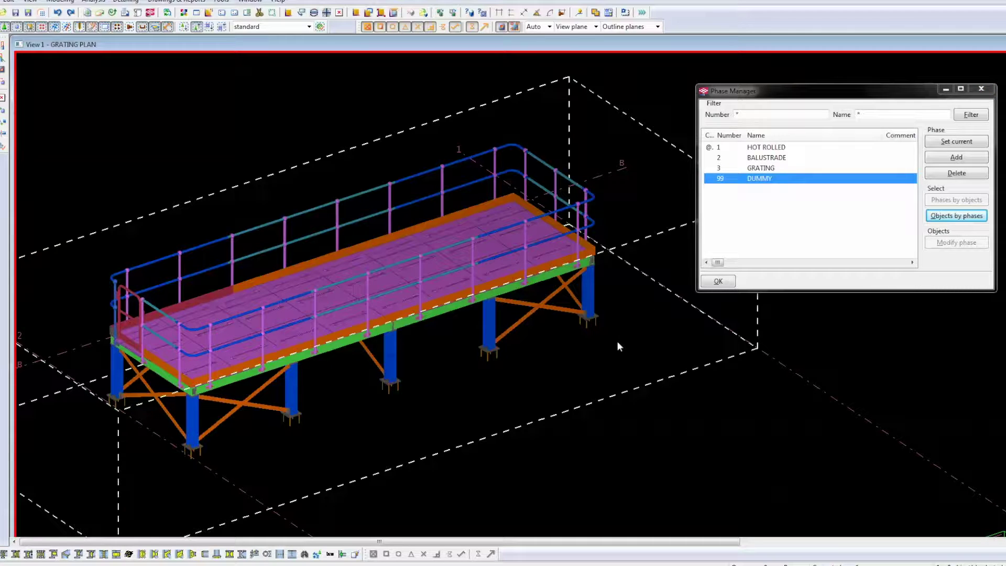
Enable both the part and bolt phase conditions in the GRATING PLAN view filter.
double_click(687, 441)
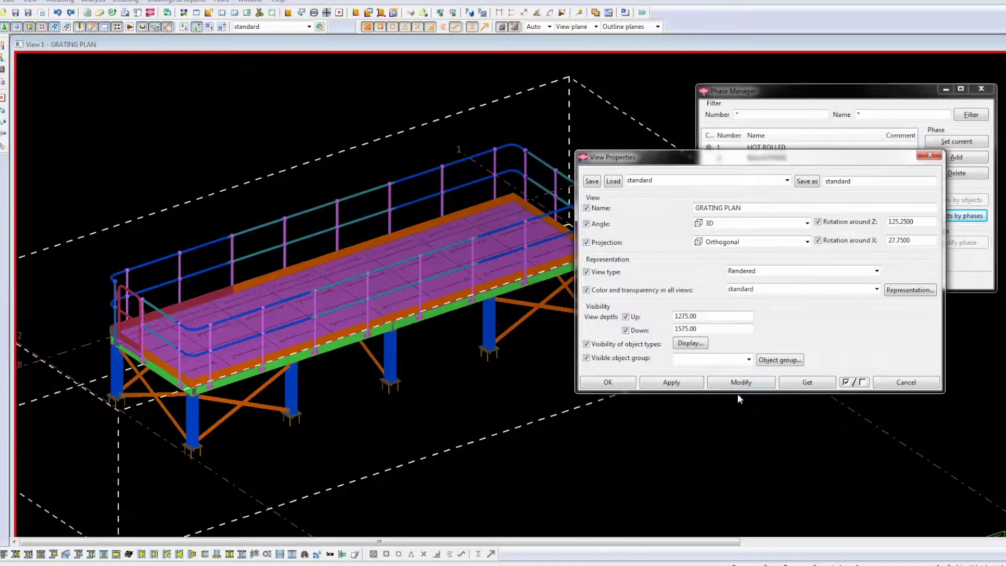
click(767, 360)
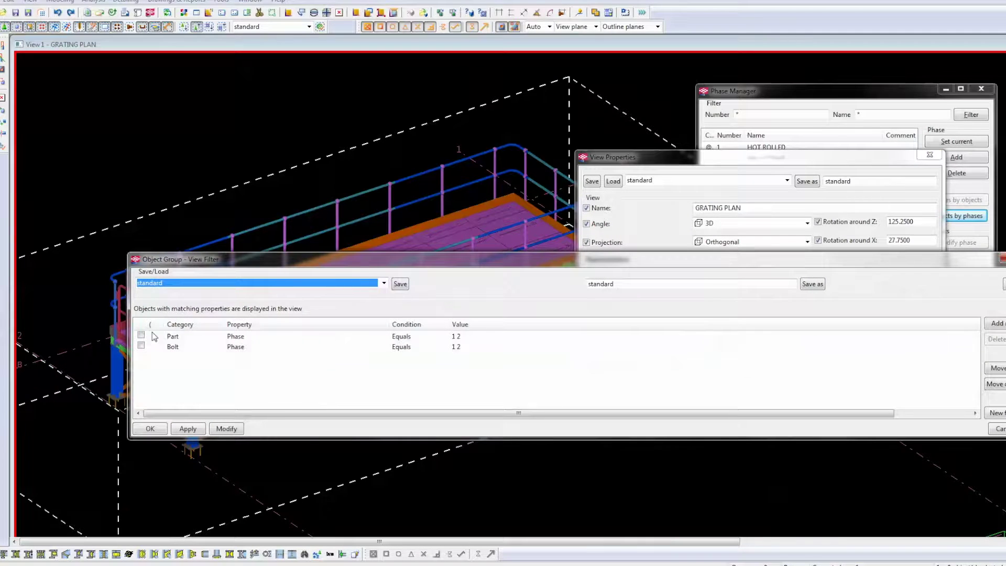
click(141, 336)
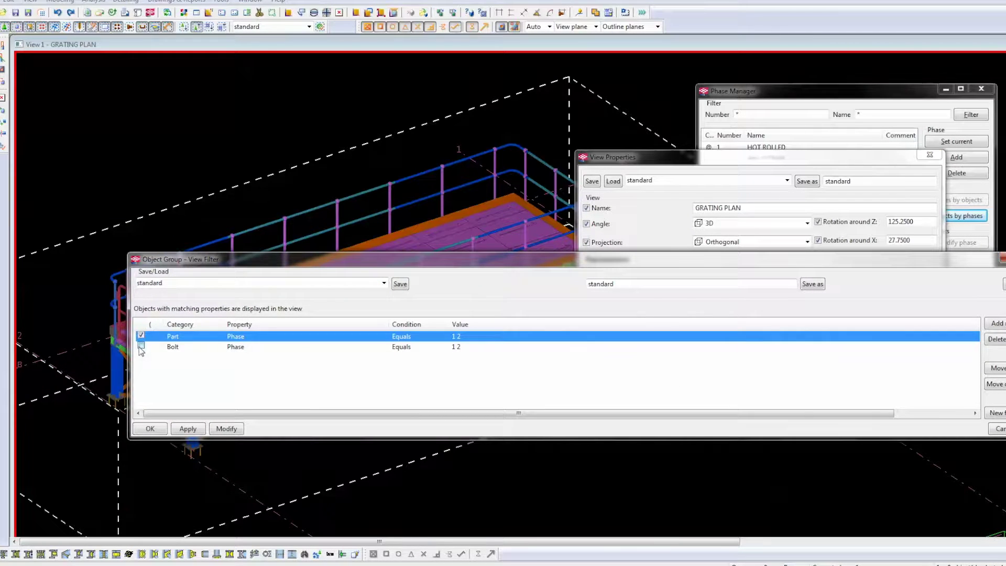
click(141, 346)
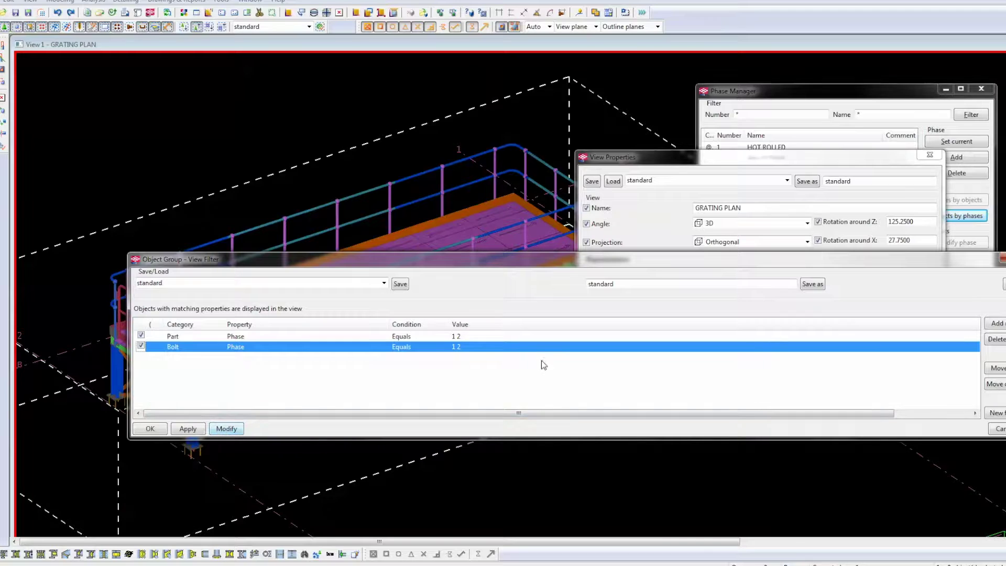
Set the value of both the part and bolt phase conditions to 1.
double_click(461, 336)
text(1)
double_click(461, 347)
text(1)
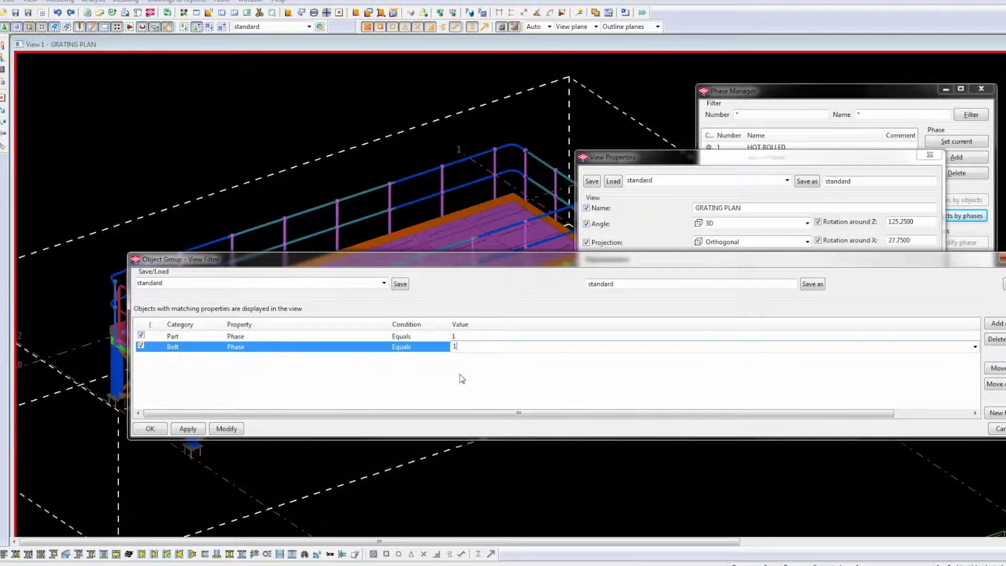
Set the value of both the part and bolt phase conditions to 99.
double_click(466, 337)
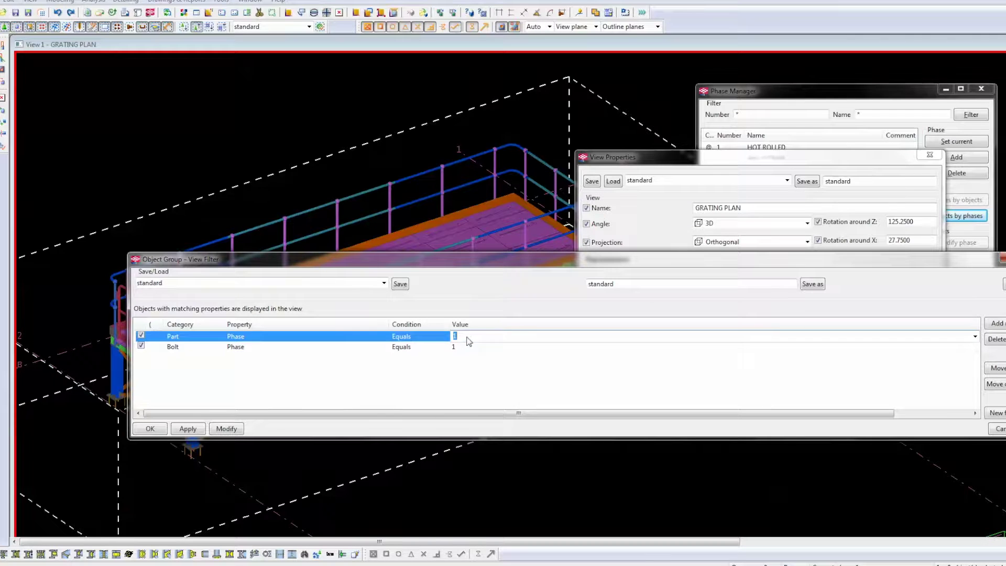
text(99)
click(458, 348)
text(9)
key(BackSpace)
key(BackSpace)
text(99)
Change both phase conditions to Does not equal, apply the filter to the view, and close all open dialogs.
click(404, 337)
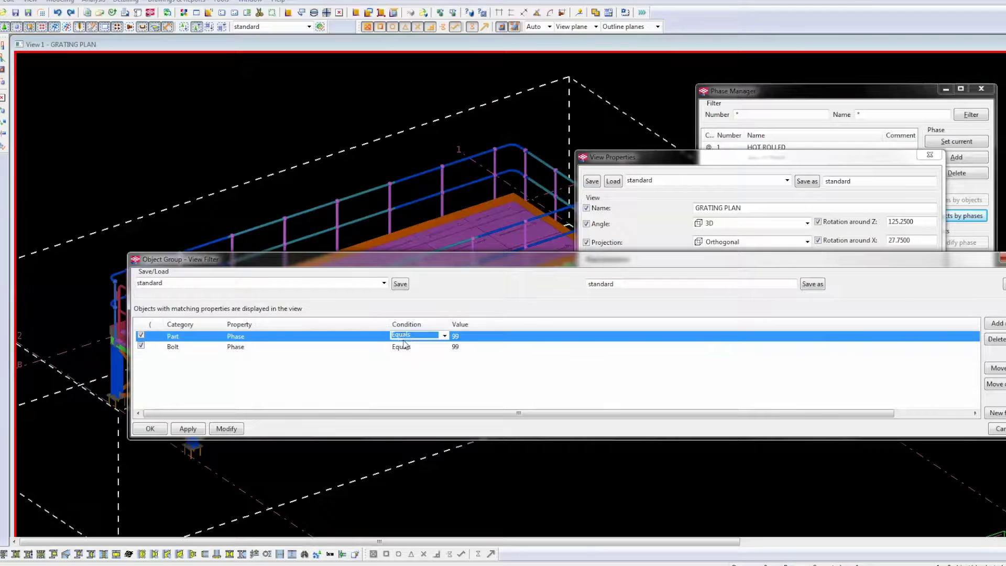
click(409, 339)
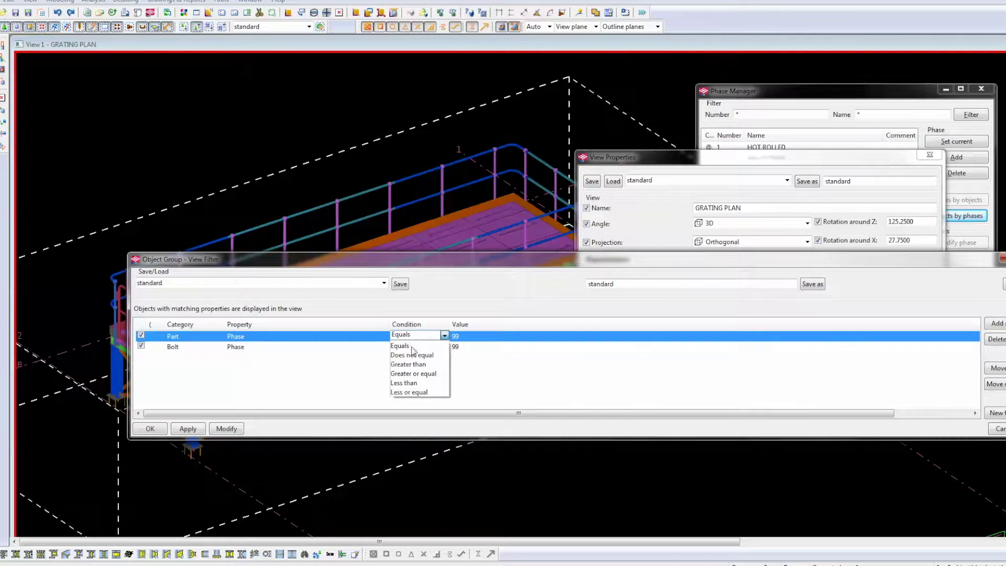
click(411, 355)
click(407, 348)
click(408, 349)
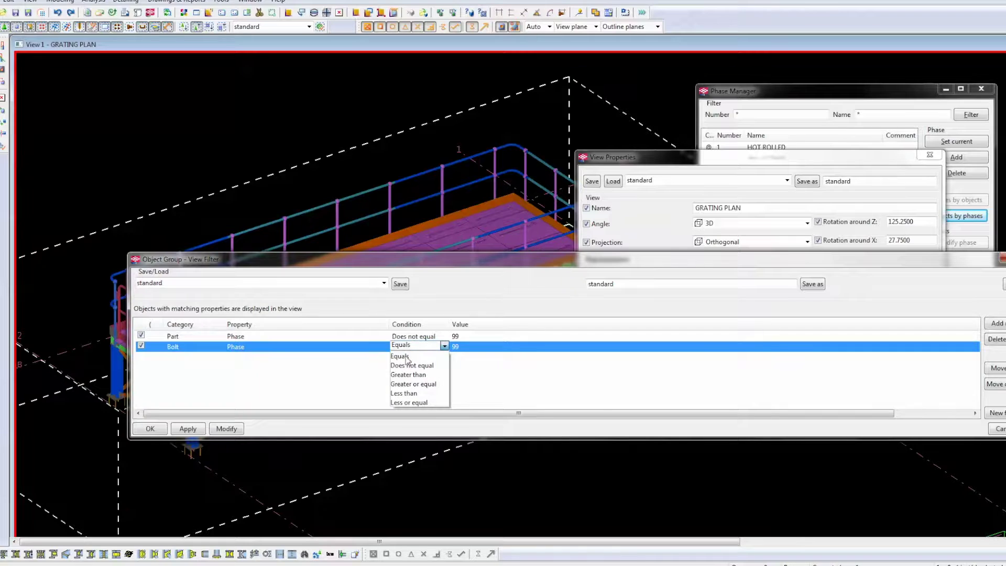
click(409, 365)
click(220, 430)
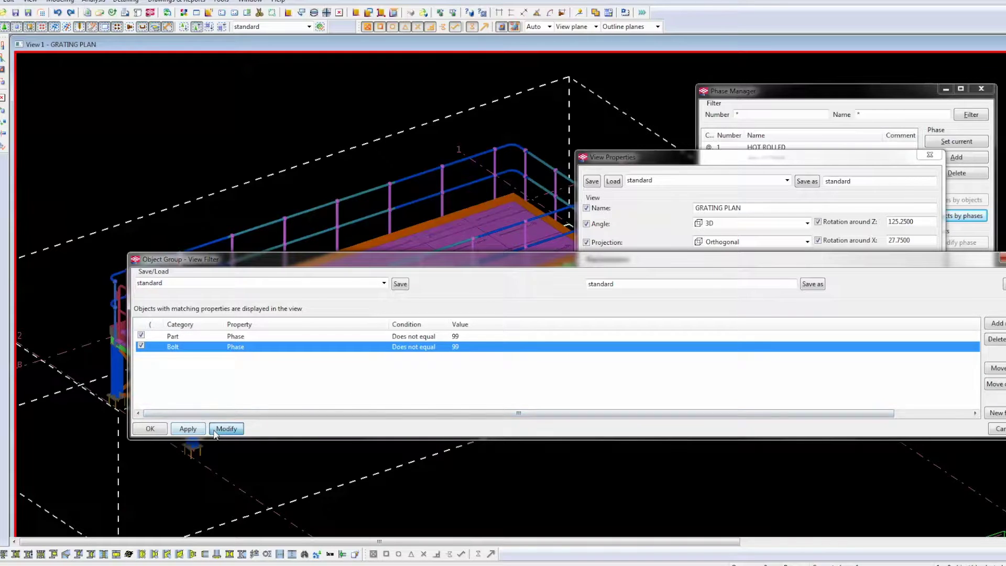
click(150, 429)
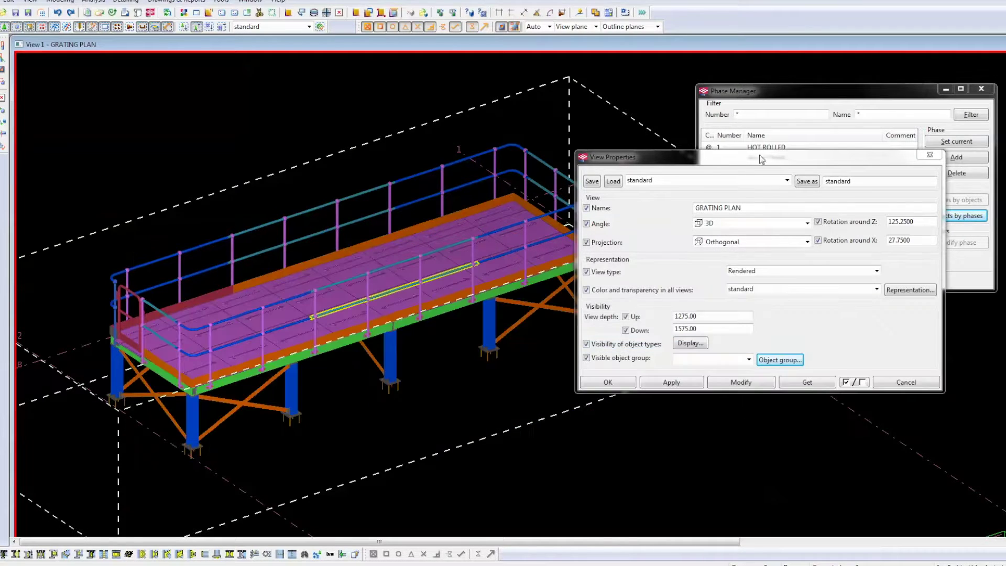
click(929, 155)
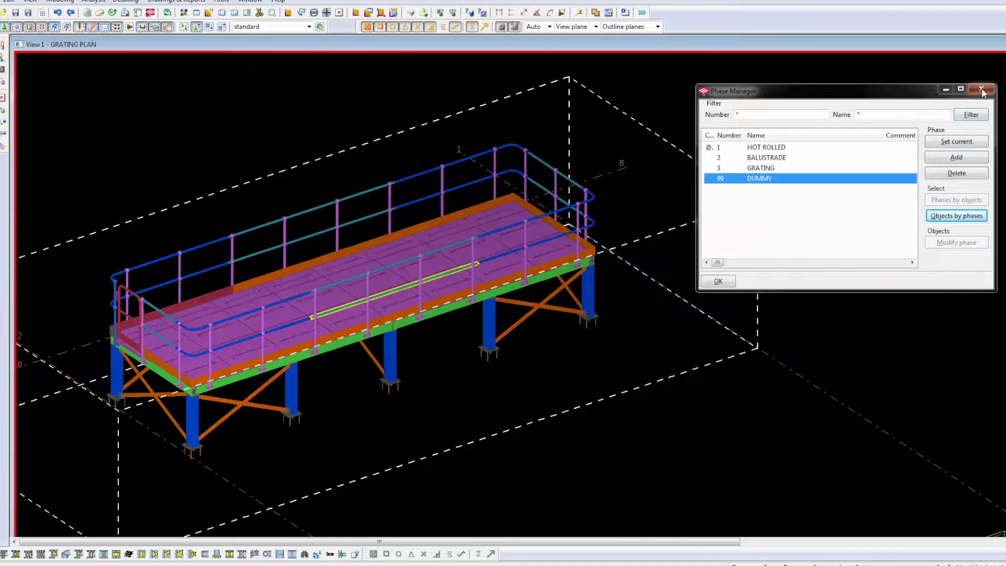
click(717, 281)
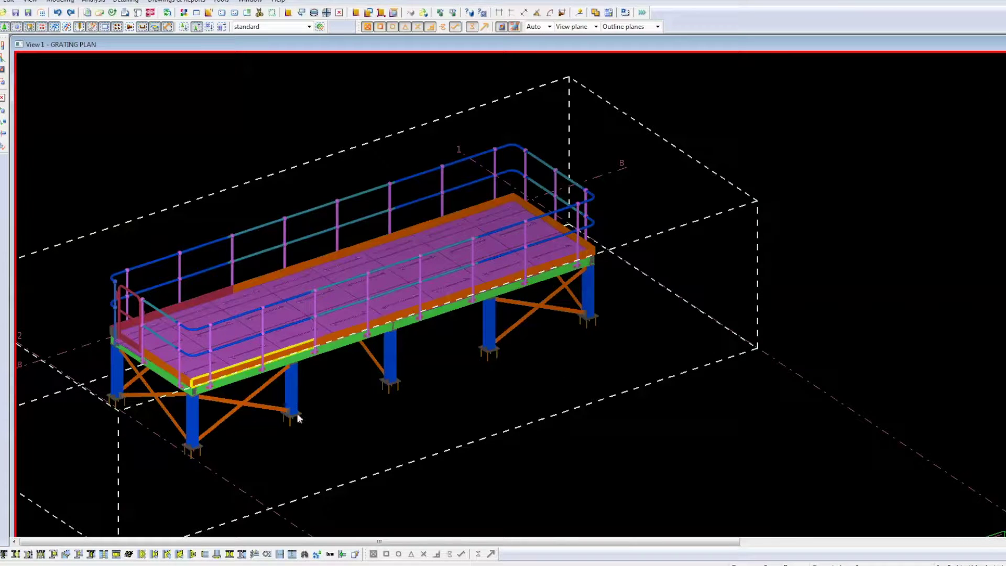
Examine a grating panel along the front edge and its span direction arrow, and clear the selection.
scroll(300, 365, up, 1)
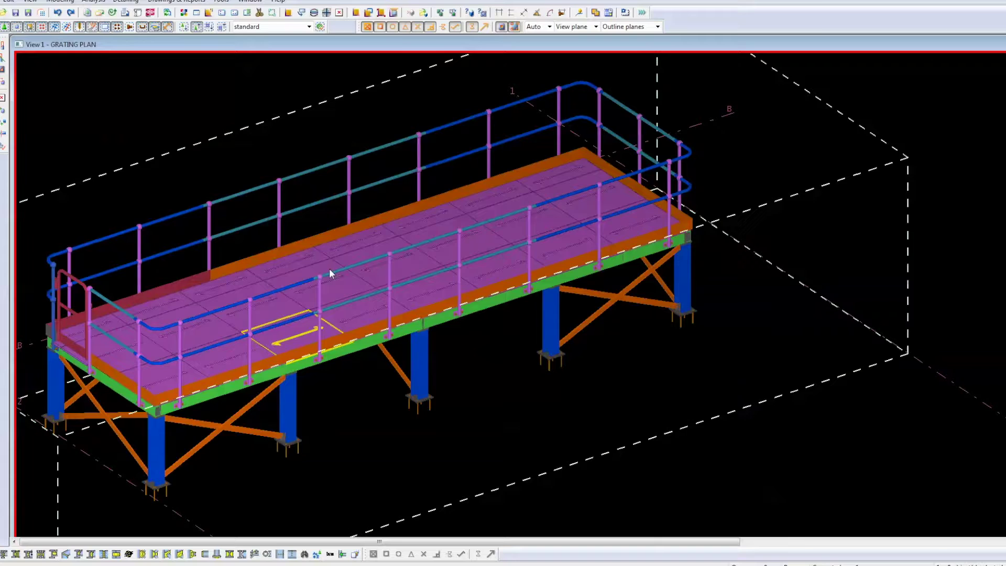
scroll(329, 268, up, 5)
scroll(580, 287, up, 2)
click(591, 283)
scroll(592, 282, down, 5)
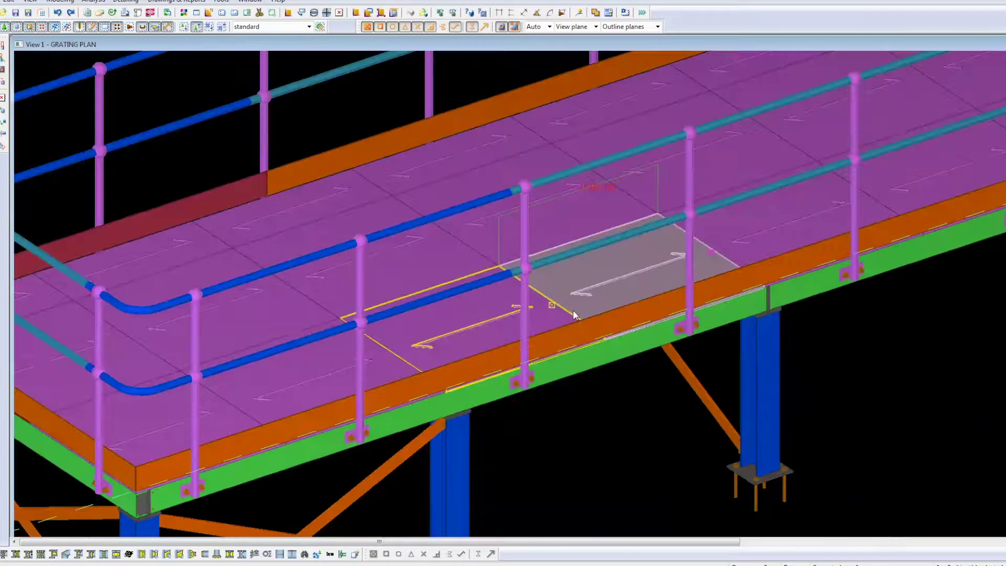
scroll(582, 297, up, 6)
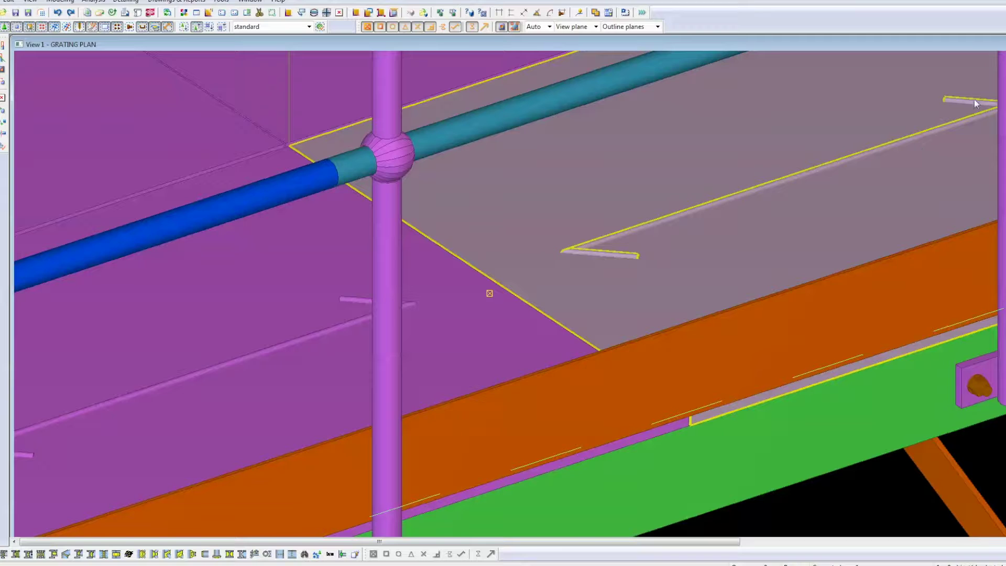
middle_drag(622, 236, 603, 242)
middle_drag(518, 285, 516, 285)
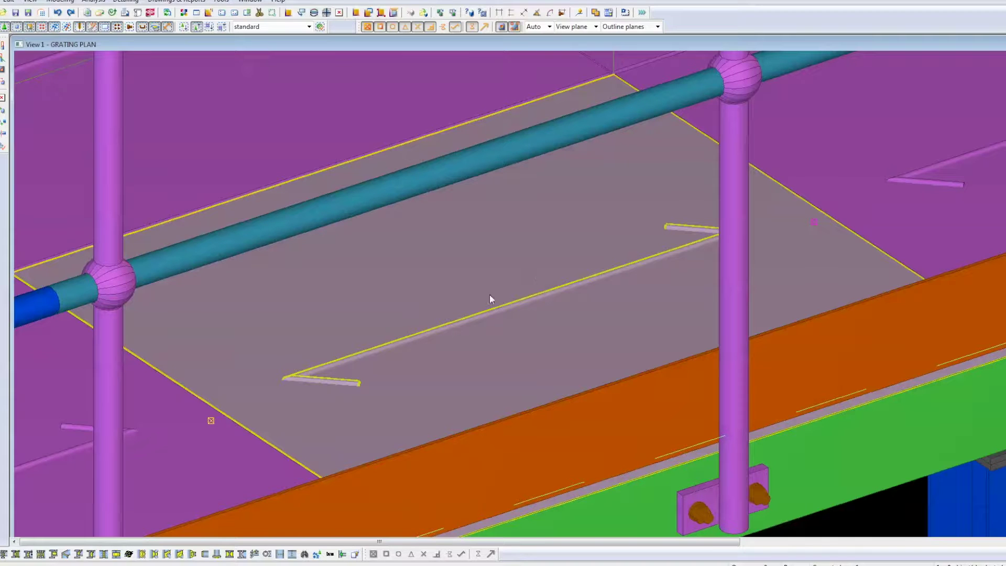
scroll(548, 335, down, 3)
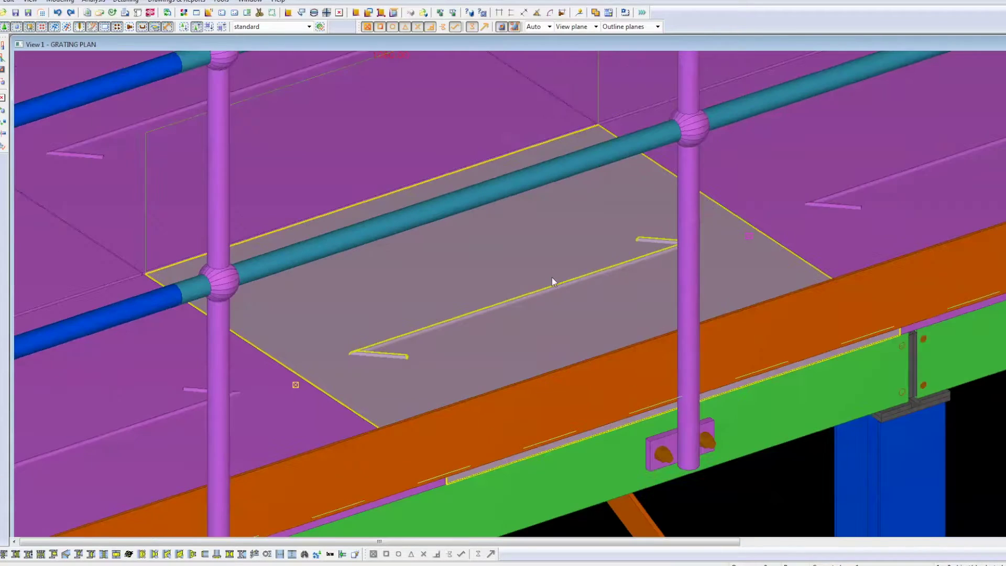
scroll(551, 280, down, 3)
click(731, 437)
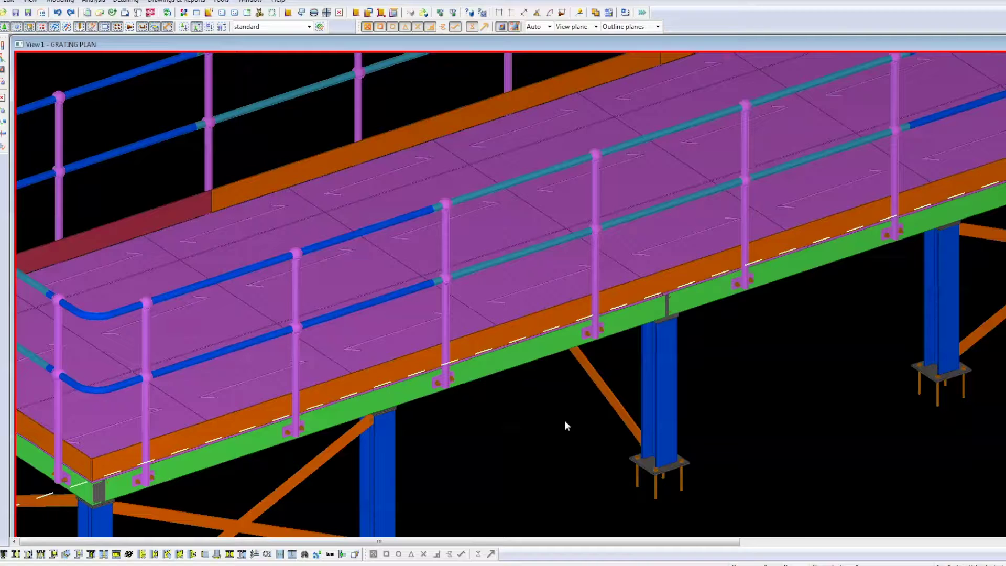
Examine the platform from the gate end along its grating deck, balustrade and supporting columns.
middle_drag(648, 432, 771, 441)
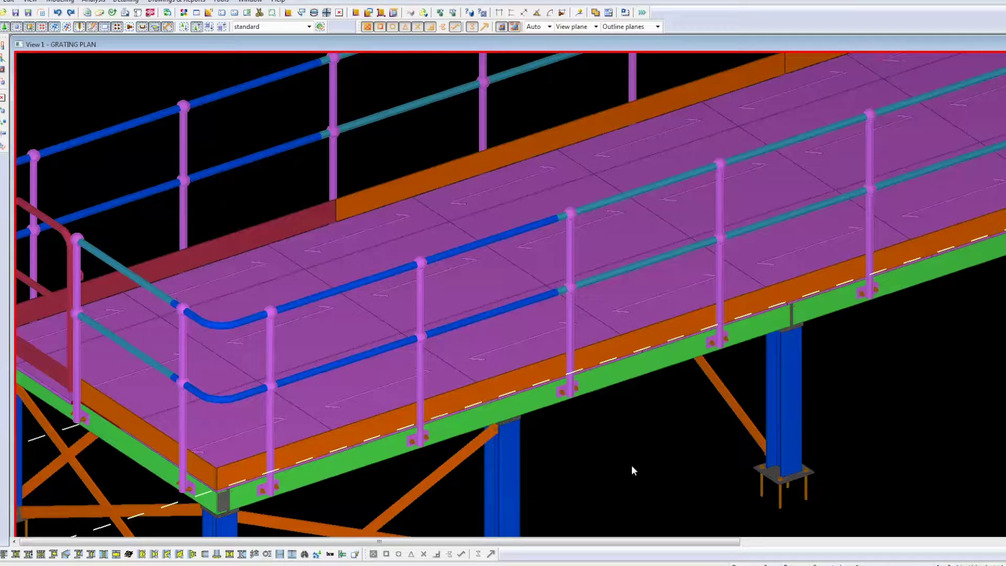
middle_drag(630, 454, 654, 430)
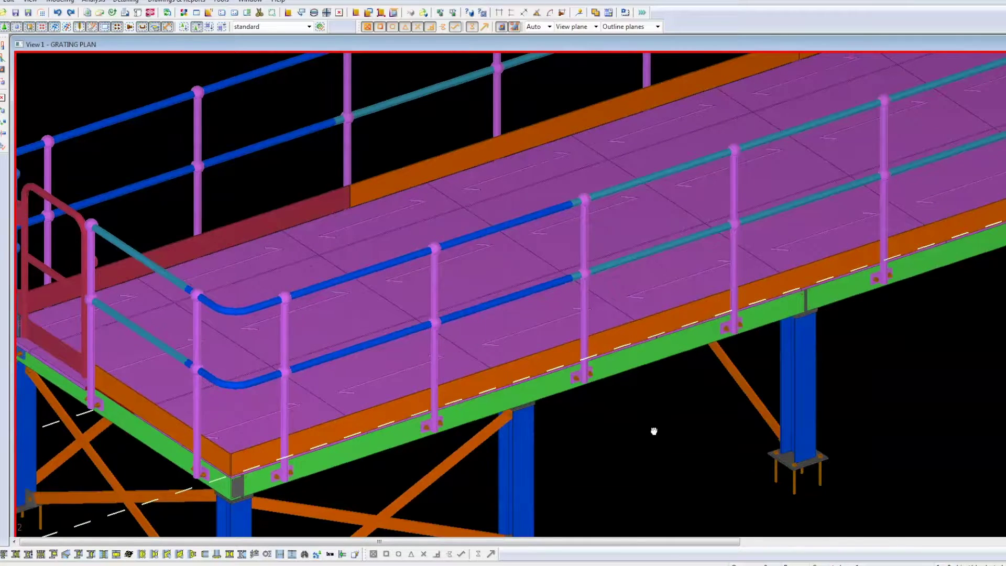
scroll(653, 430, down, 1)
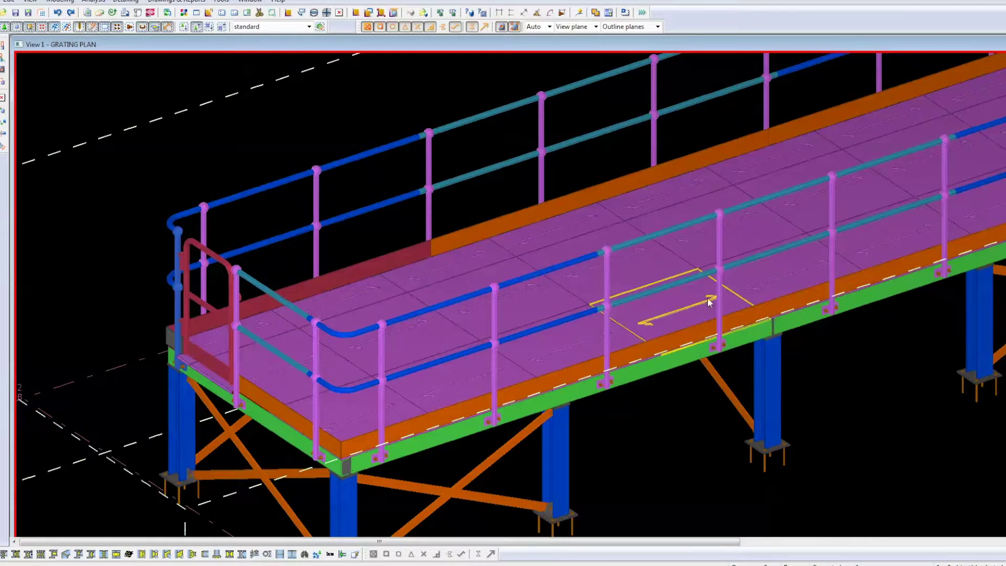
middle_drag(871, 356, 595, 402)
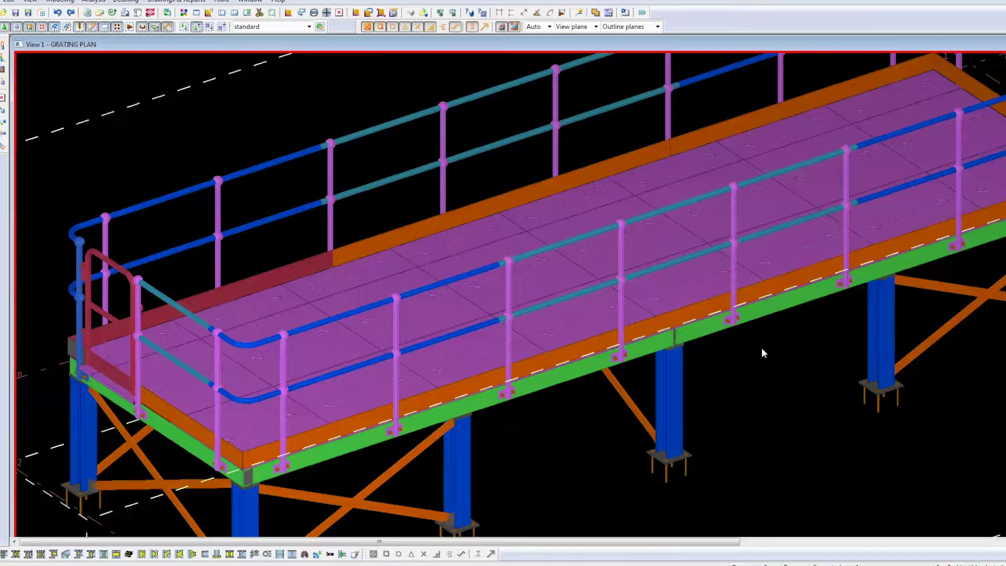
middle_drag(762, 347, 717, 368)
scroll(706, 283, up, 5)
scroll(706, 282, down, 10)
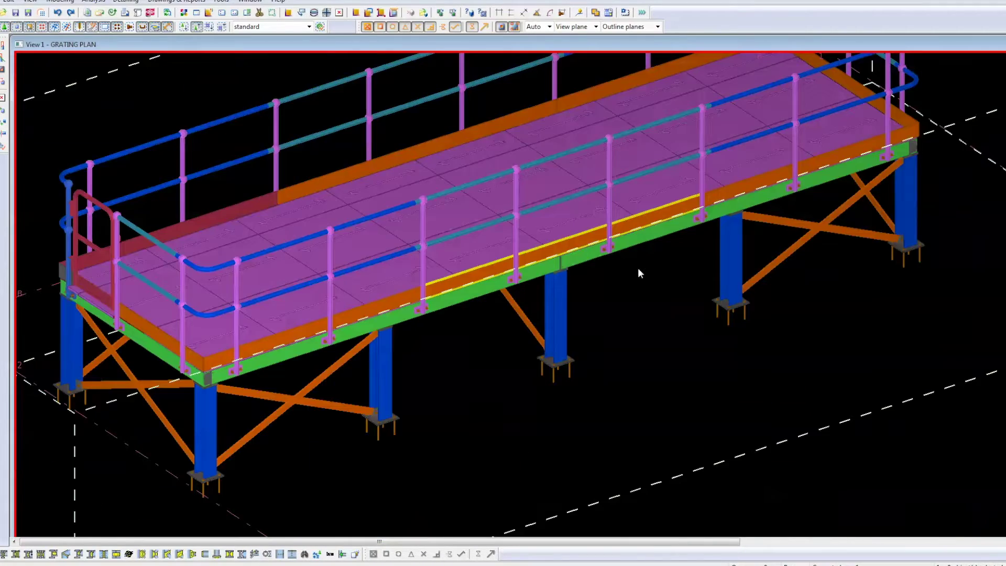
scroll(633, 266, down, 2)
Delete a front-row grating panel near the middle of the platform, and undo the deletion.
scroll(692, 165, up, 5)
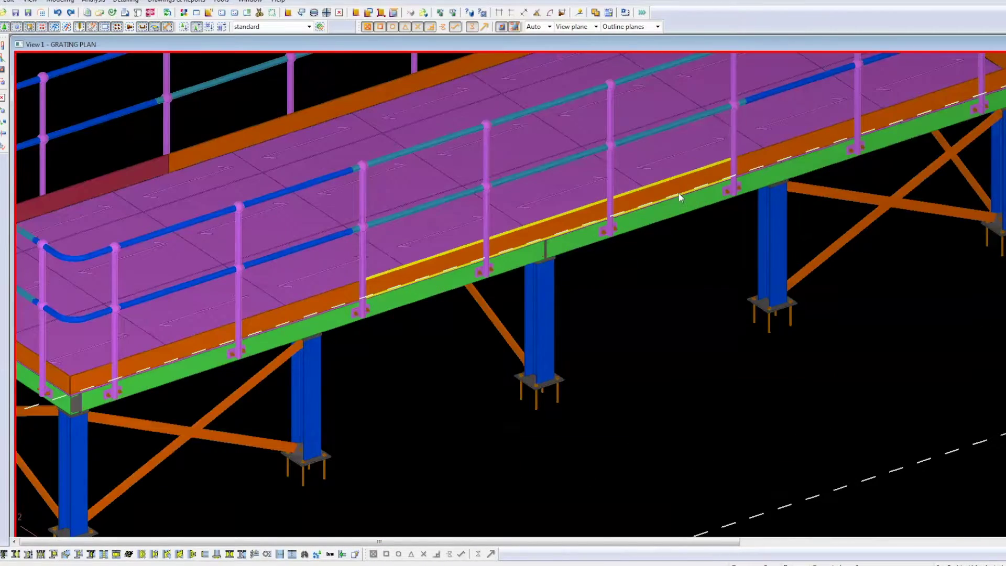
middle_drag(678, 193, 625, 309)
scroll(623, 290, up, 3)
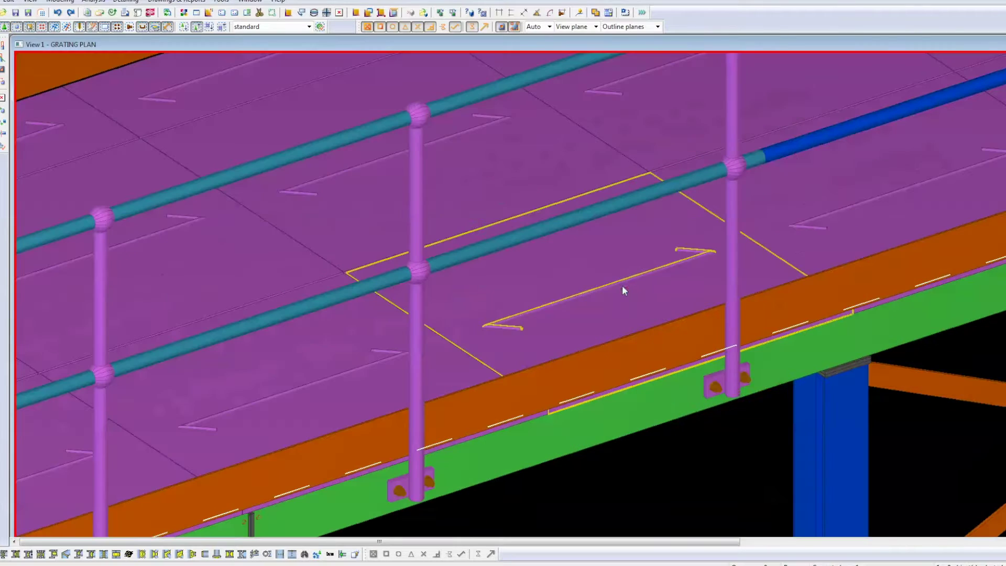
click(598, 263)
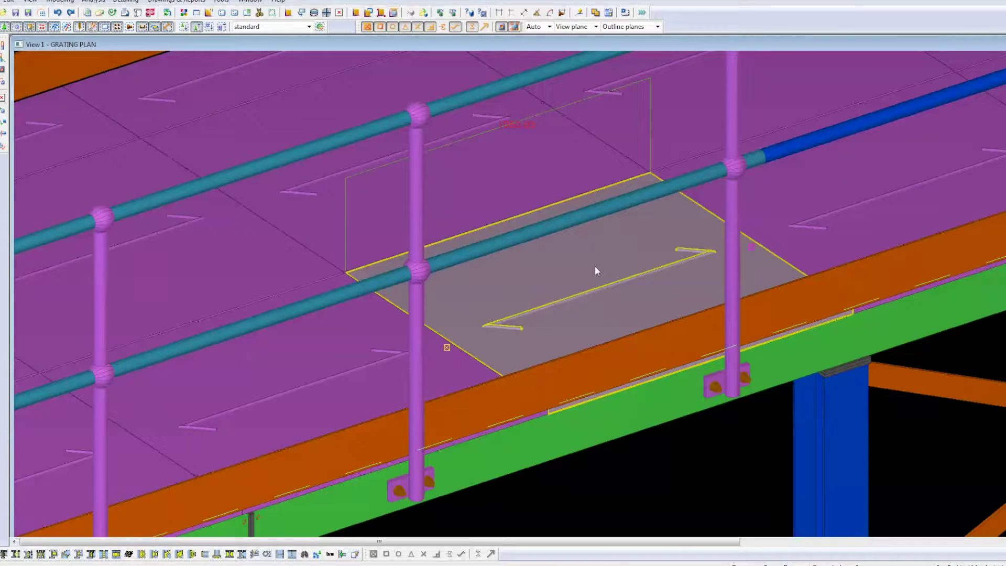
key(Delete)
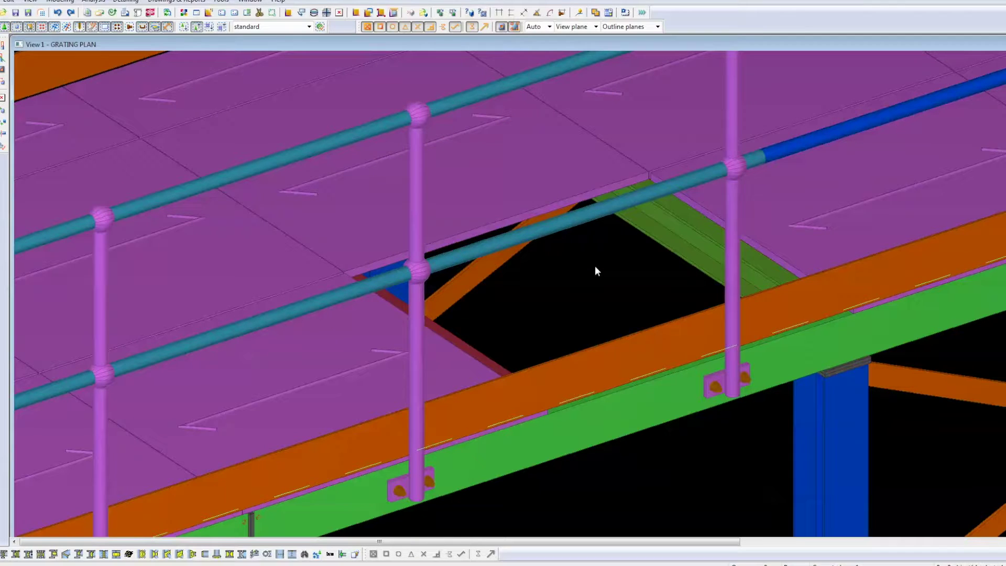
key(ctrl+z)
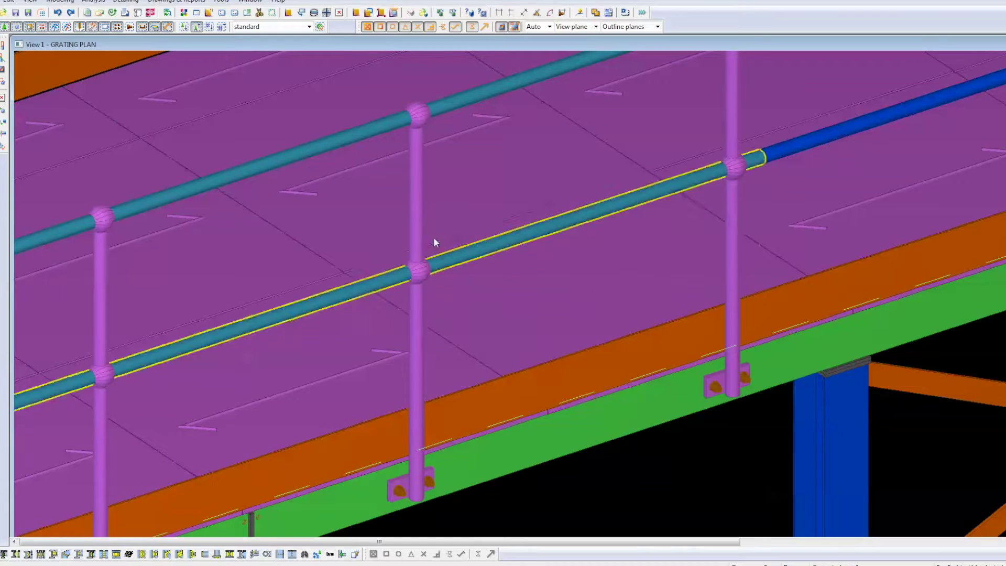
Delete the neighbouring grating panel in the row behind the front one, above the rear column.
click(354, 207)
key(Delete)
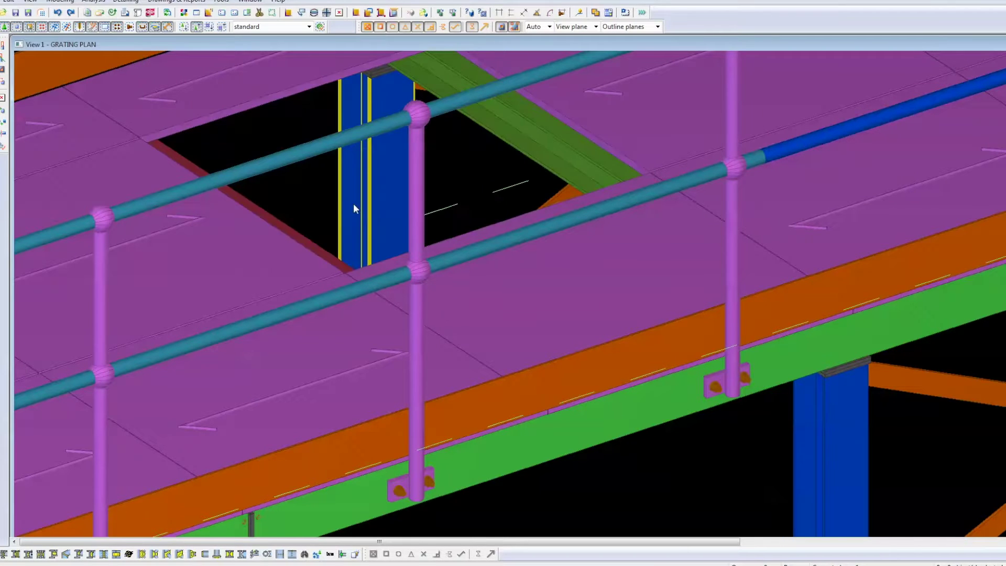
Undo the last panel deletion and copy that panel's span direction arrow onto the neighbouring front-row grating panel.
key(ctrl+z)
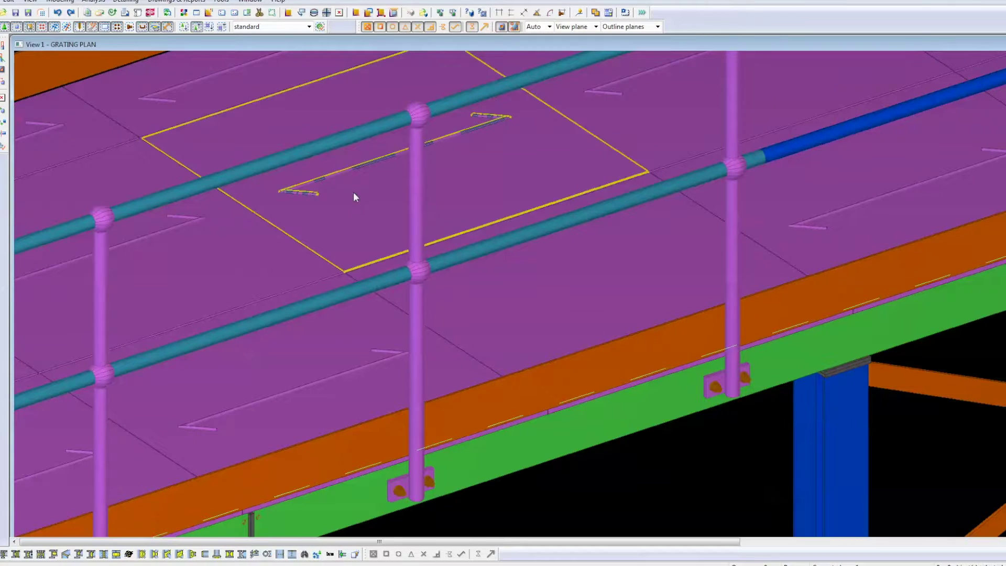
right_click(350, 166)
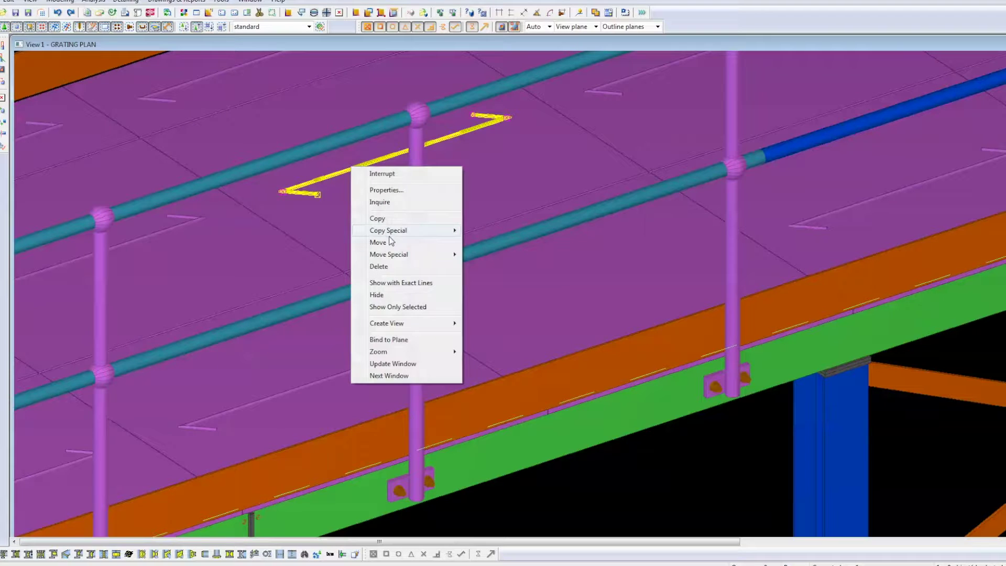
mouse_move(396, 236)
click(488, 282)
click(519, 178)
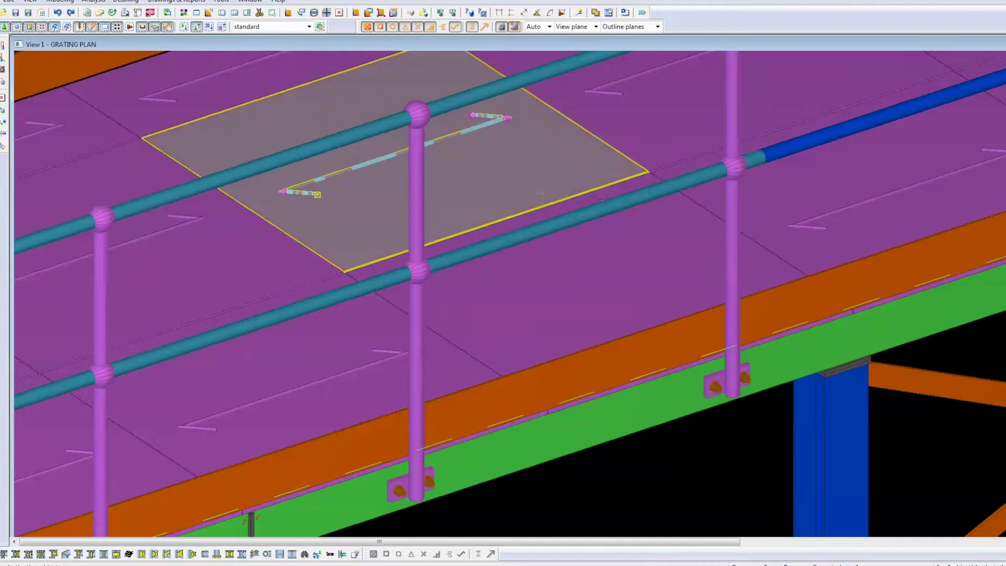
right_click(687, 283)
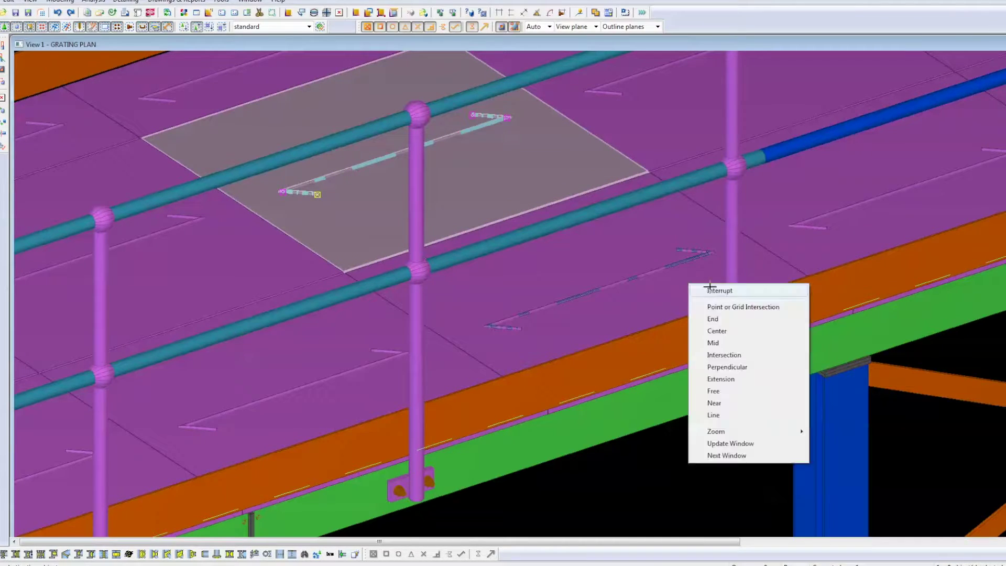
click(711, 292)
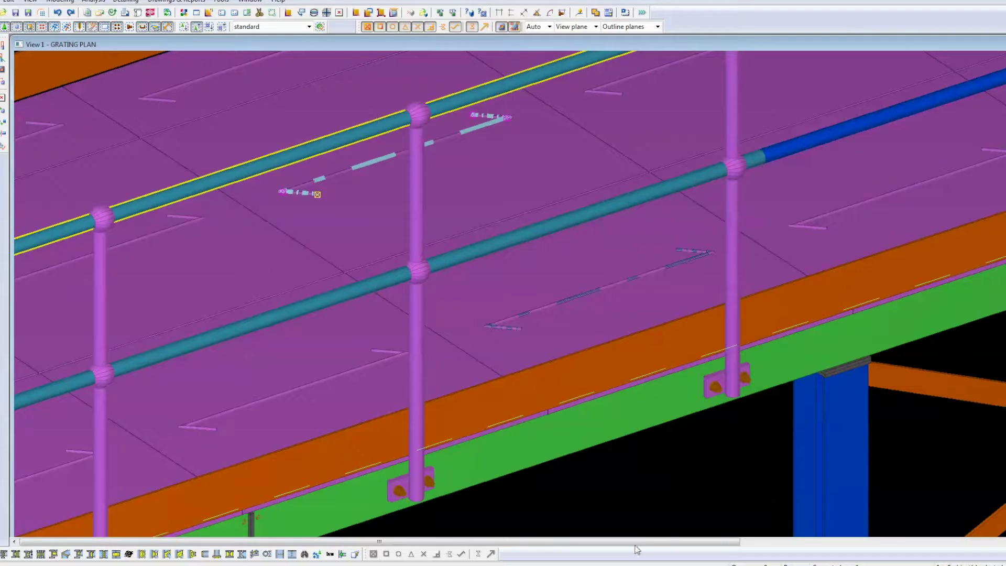
scroll(480, 261, down, 2)
scroll(559, 440, down, 6)
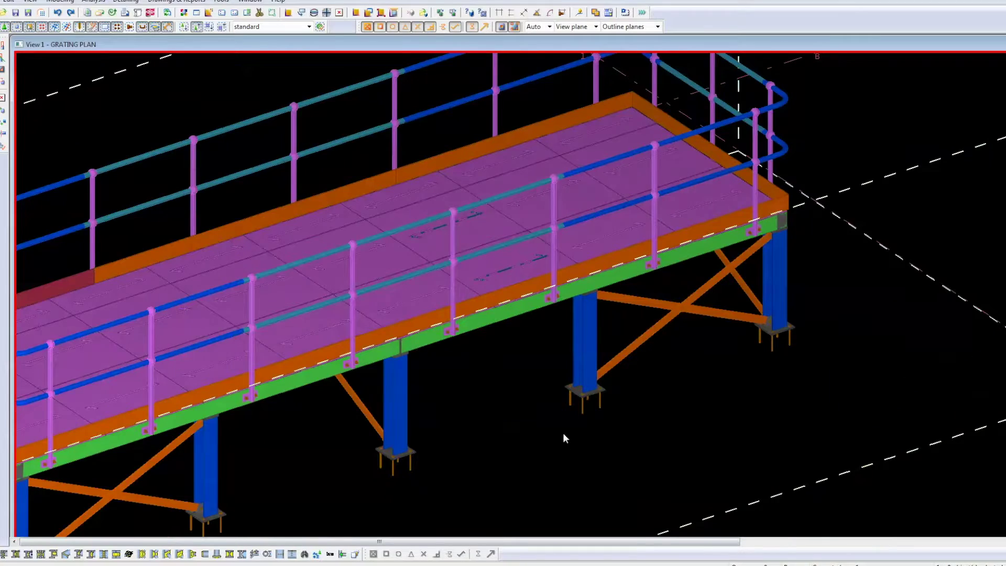
middle_drag(514, 433, 604, 376)
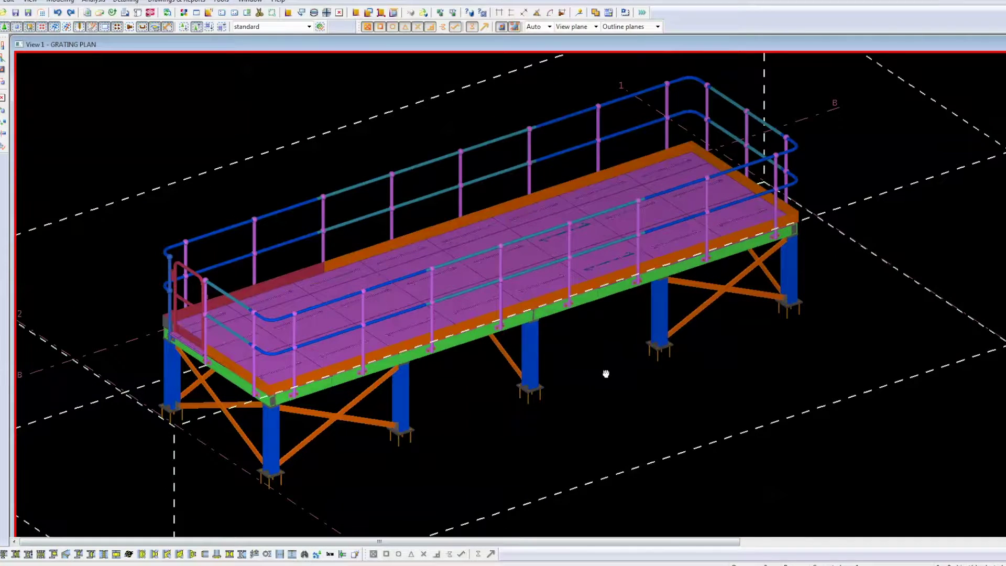
scroll(602, 377, down, 1)
drag(180, 150, 831, 420)
click(615, 342)
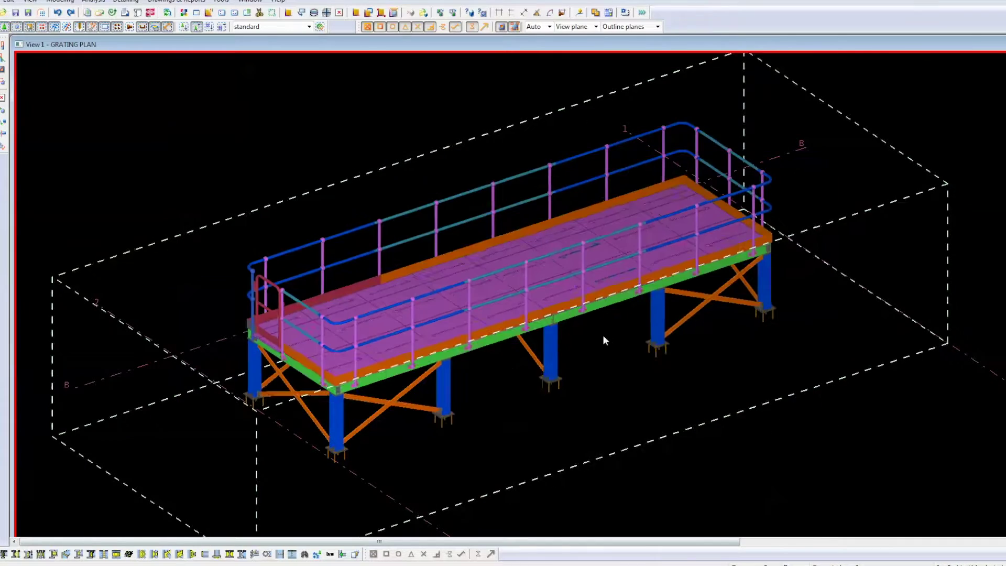
scroll(600, 325, up, 4)
scroll(611, 275, up, 2)
double_click(607, 280)
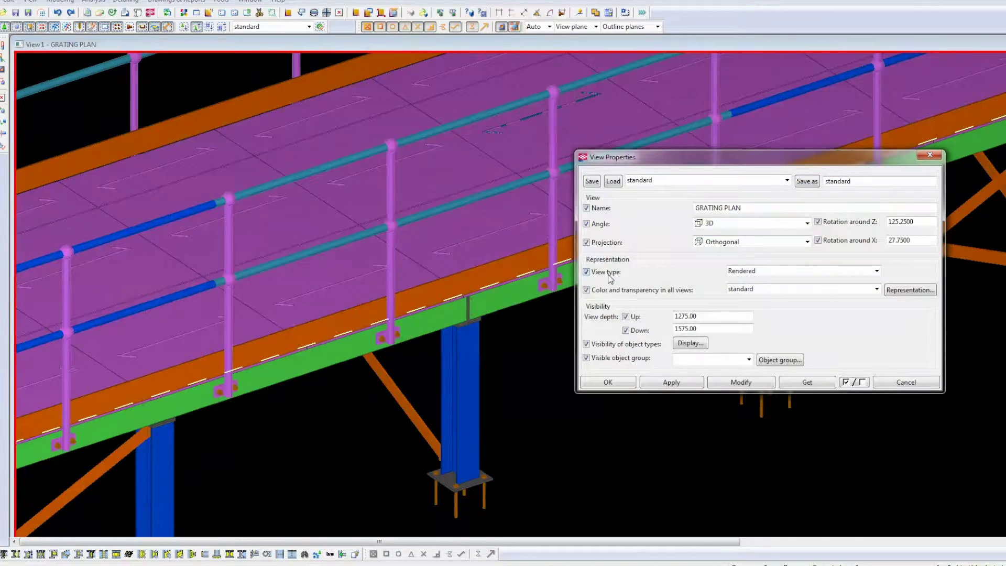
click(930, 155)
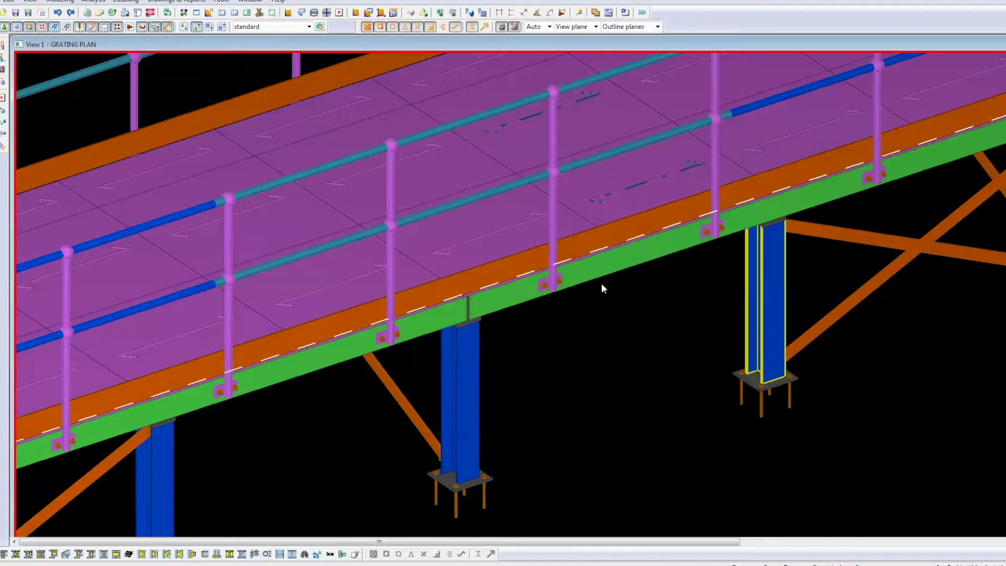
Check the numbering and attributes in the beam properties of the front edge channel, leaving them unmodified.
click(605, 269)
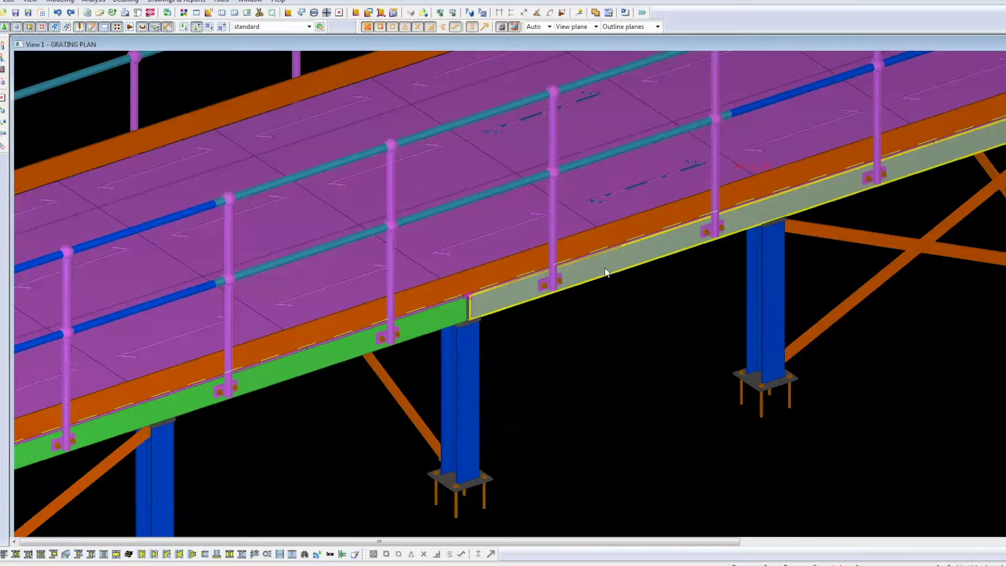
double_click(604, 272)
drag(874, 319, 680, 239)
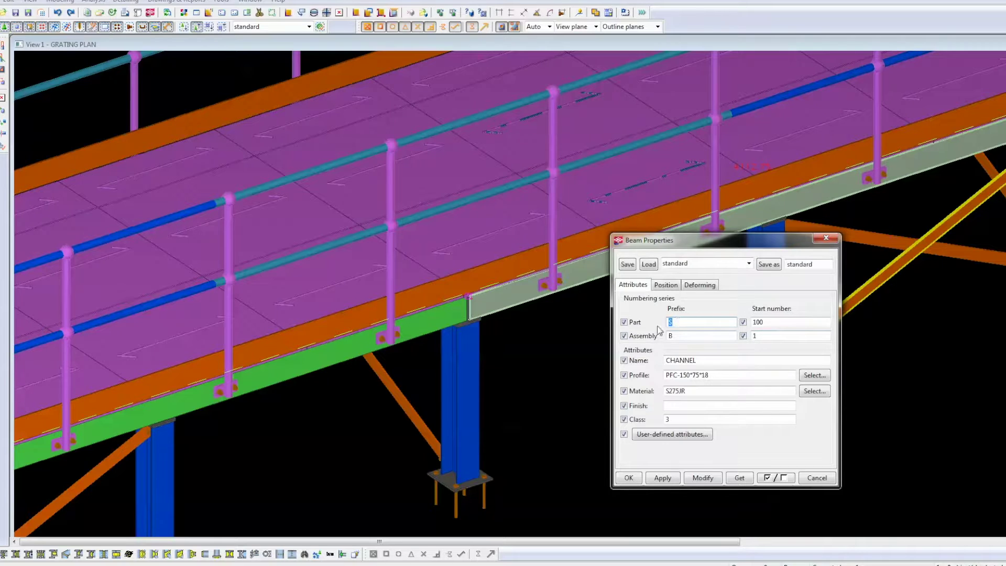
click(565, 357)
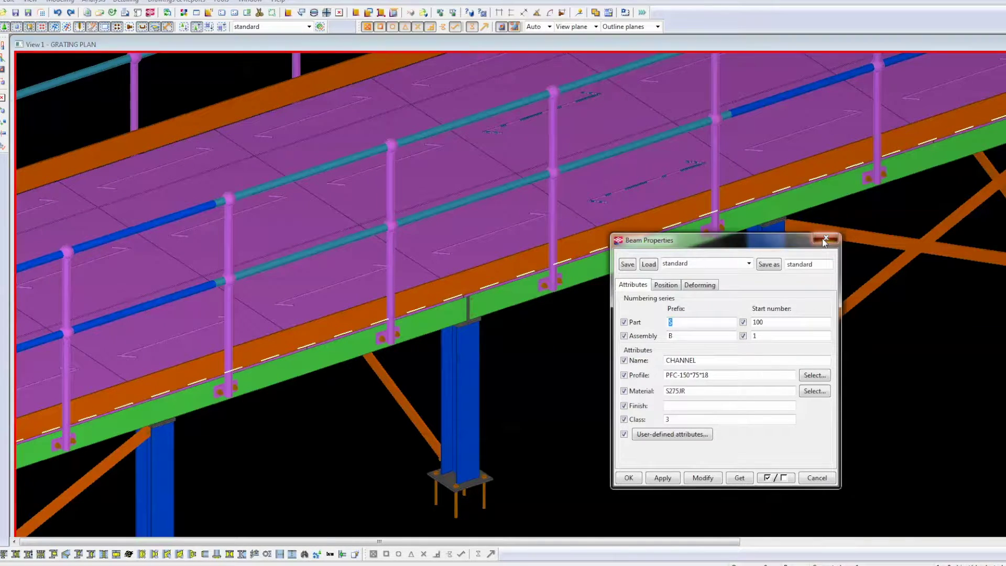
click(825, 239)
Check the part and assembly numbering of the bracing gusset plate at a front column base in its contour plate properties.
scroll(596, 338, down, 3)
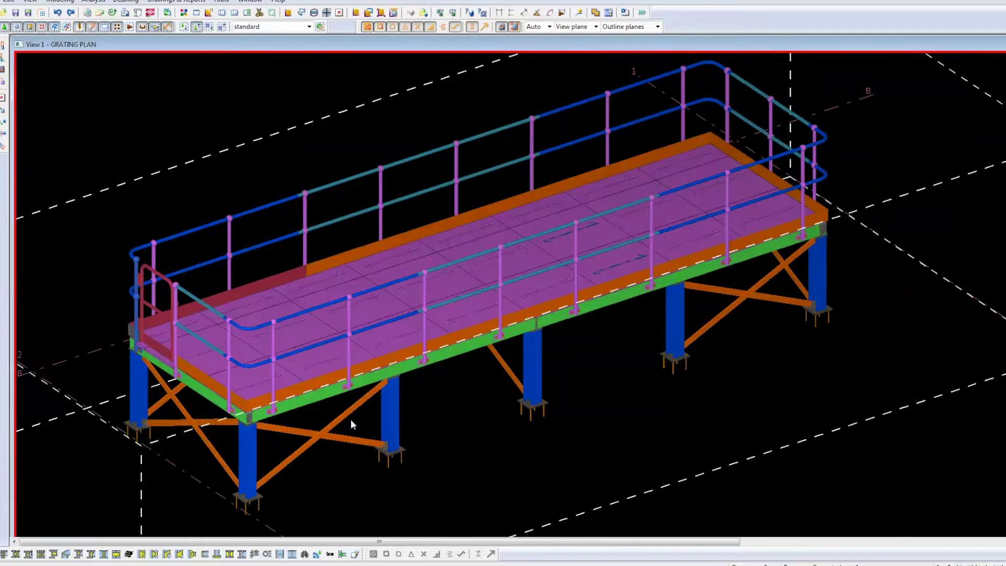
scroll(359, 468, up, 5)
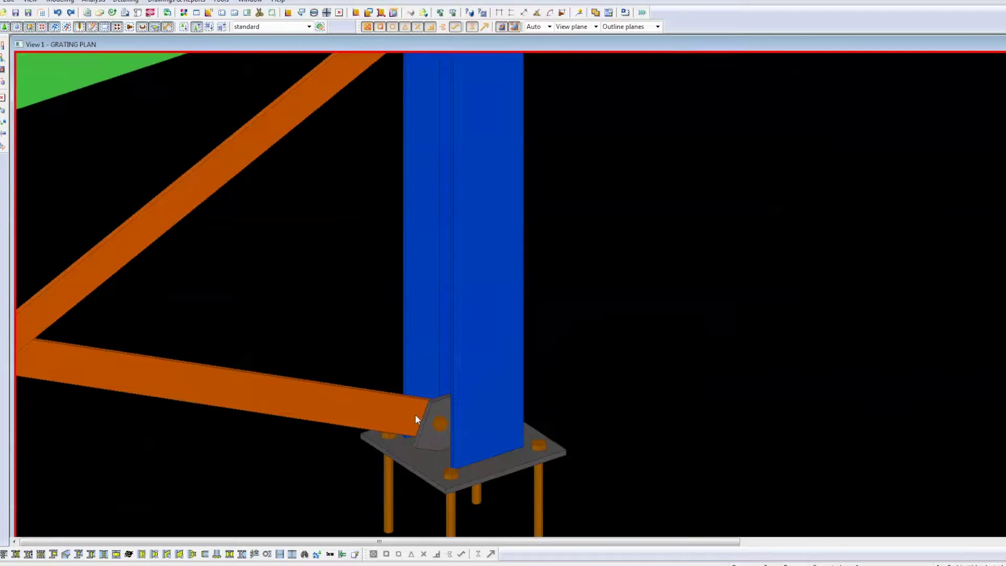
scroll(361, 469, up, 3)
double_click(504, 404)
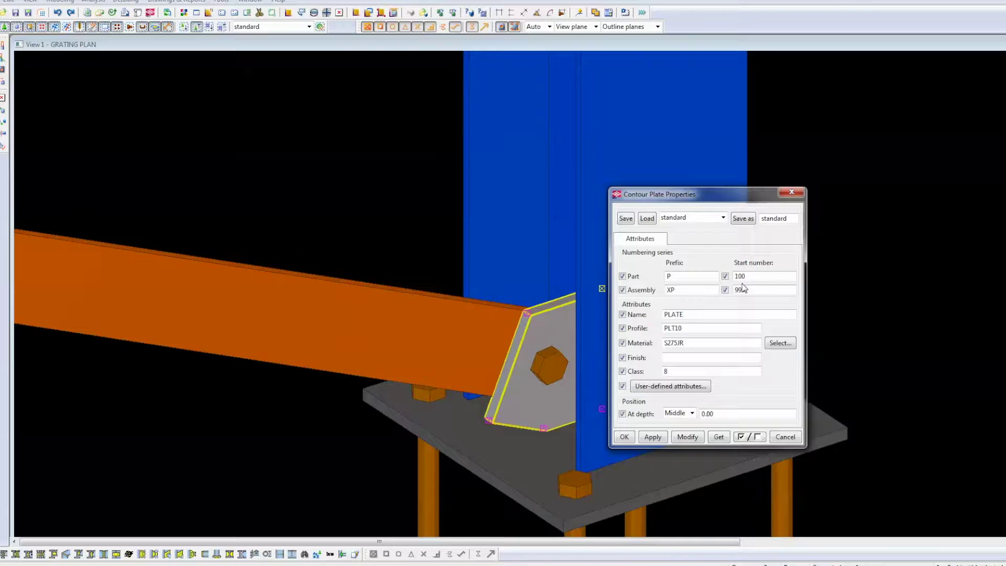
click(535, 442)
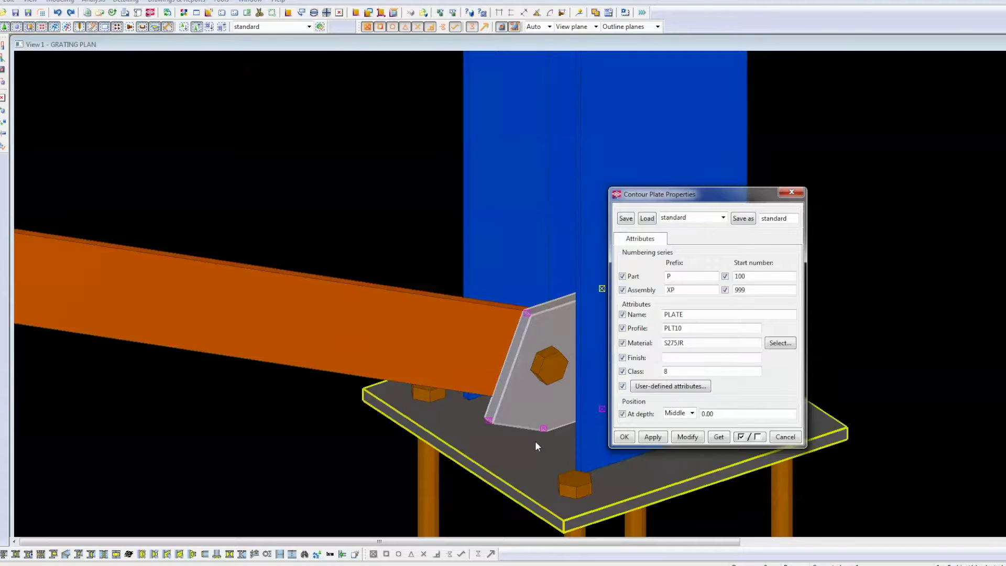
click(492, 400)
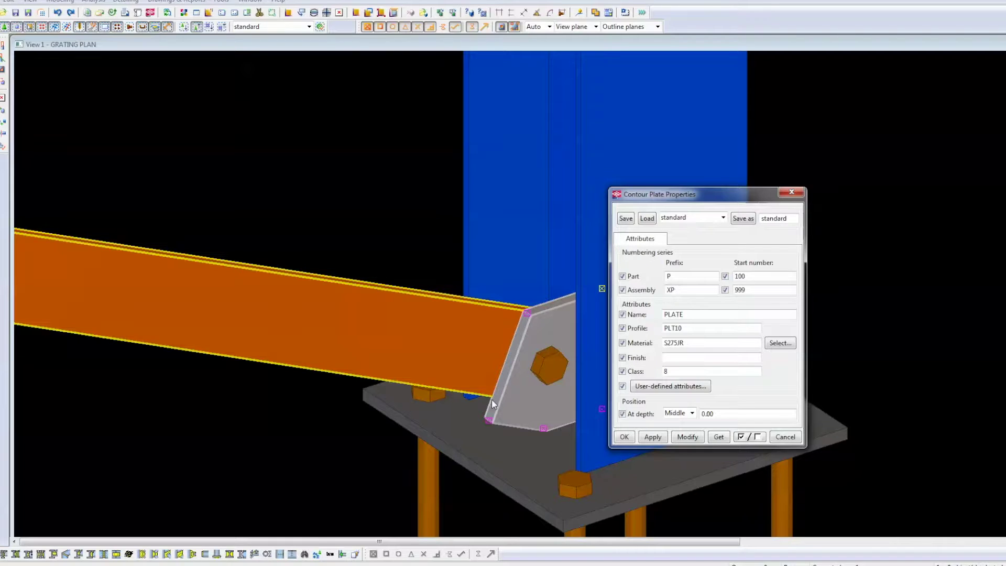
click(495, 402)
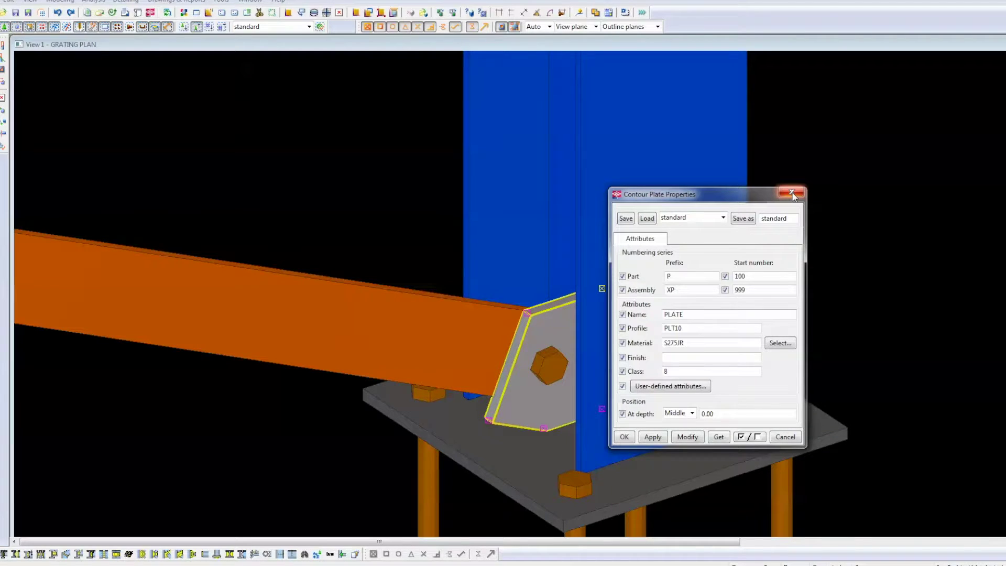
click(791, 193)
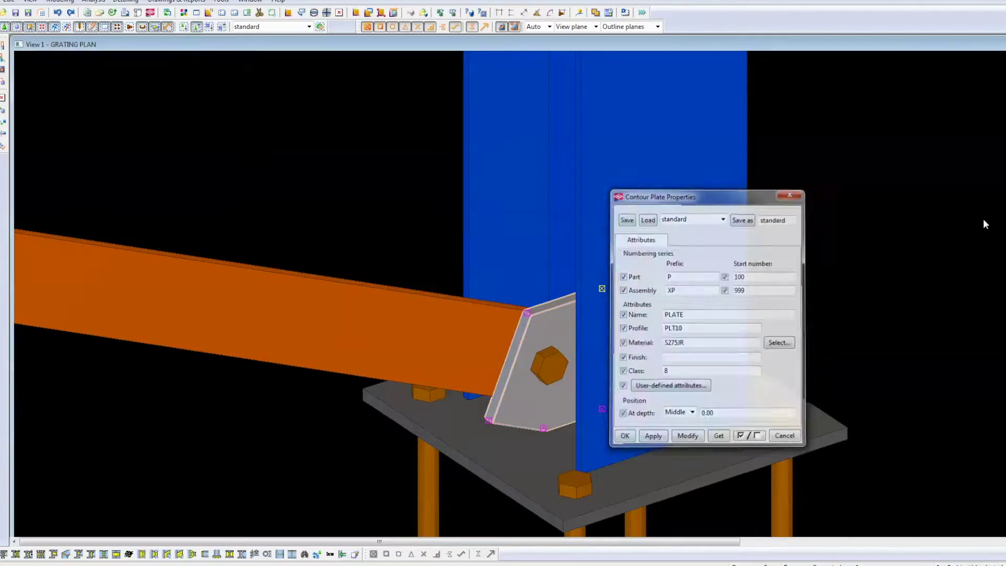
click(560, 319)
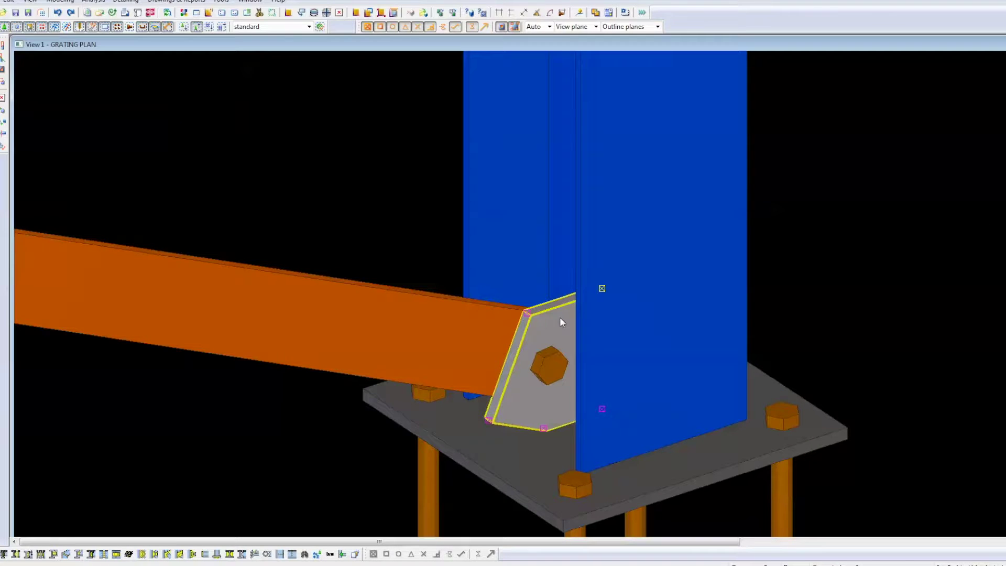
Select the whole platform and modify only the Finish attribute of its parts to GALVANISED, using the front edge channel's beam properties.
scroll(593, 311, down, 3)
scroll(552, 363, down, 4)
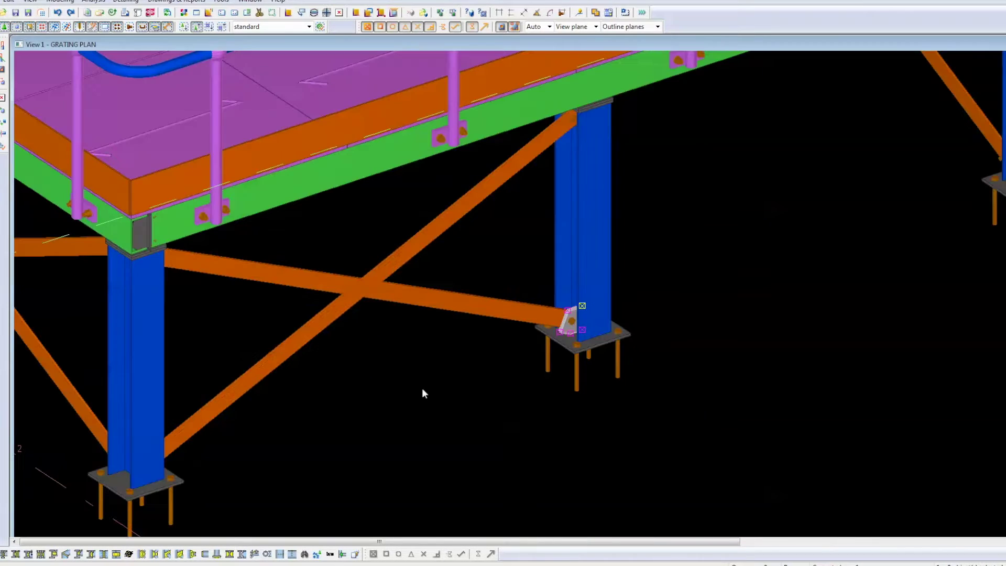
scroll(385, 369, down, 2)
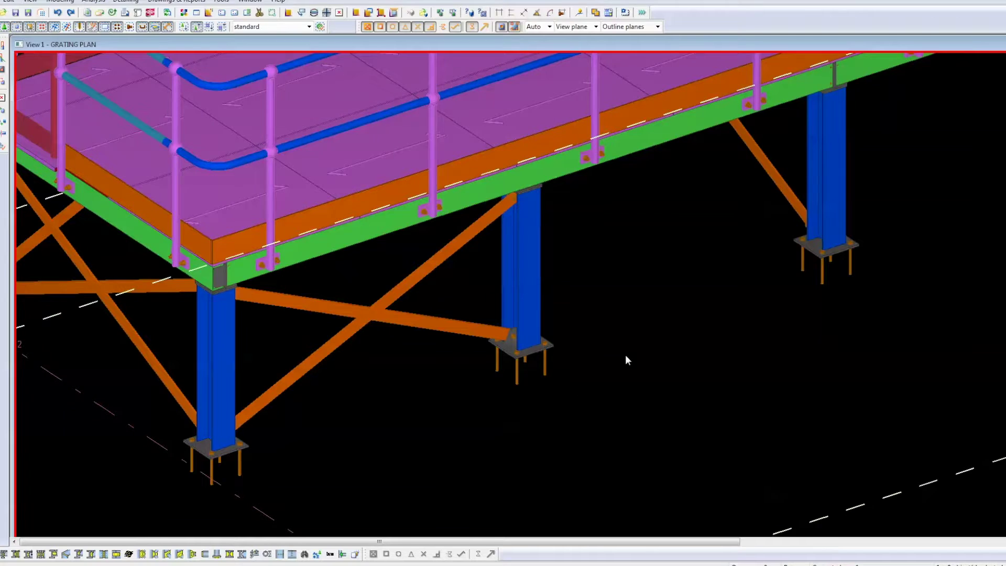
key(Home)
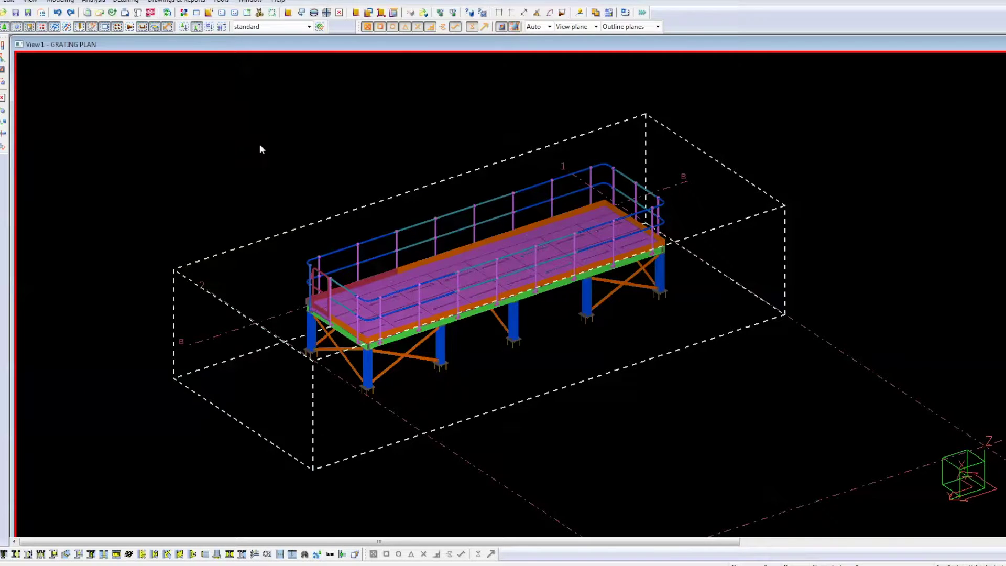
drag(246, 122, 762, 434)
scroll(554, 267, up, 6)
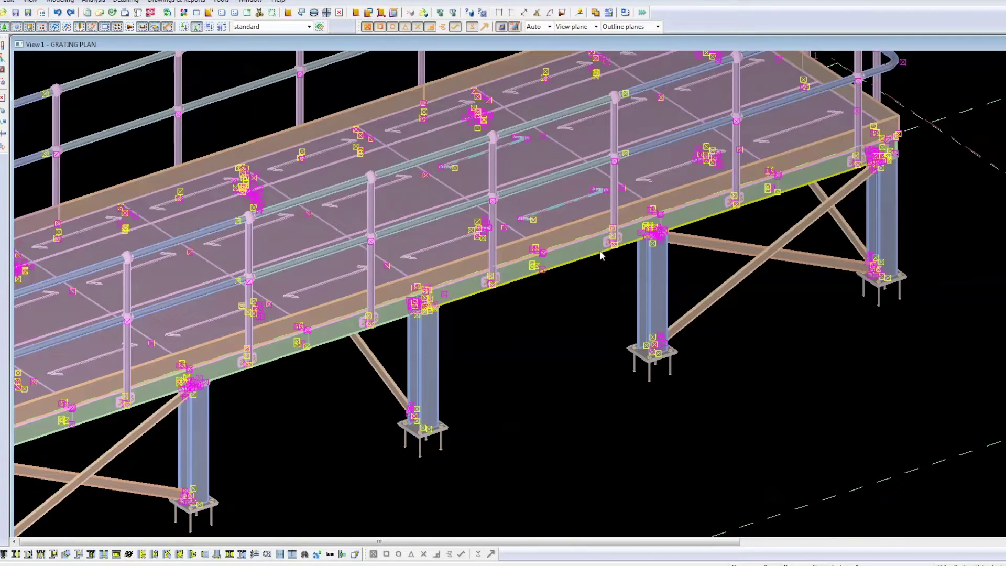
scroll(597, 250, up, 3)
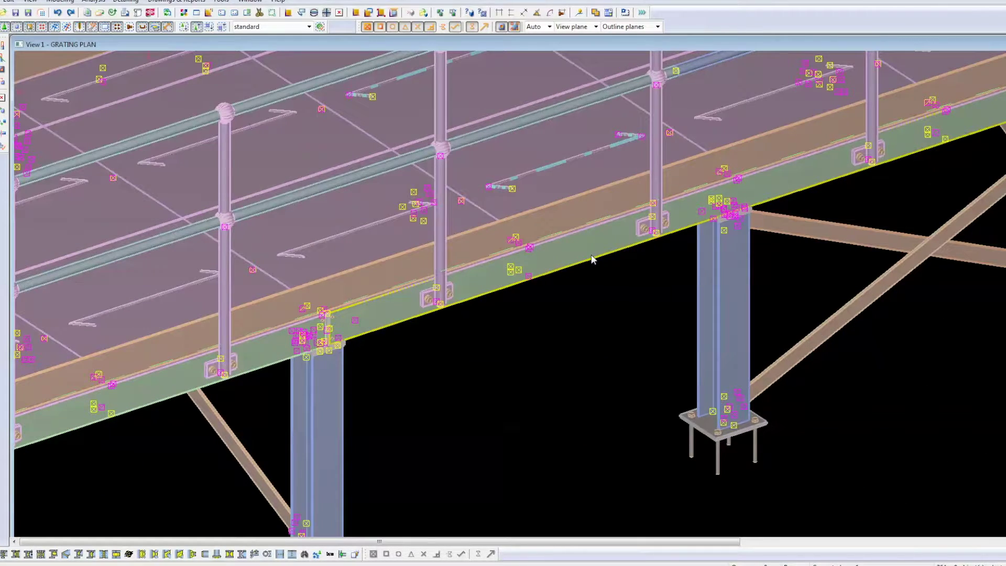
double_click(593, 259)
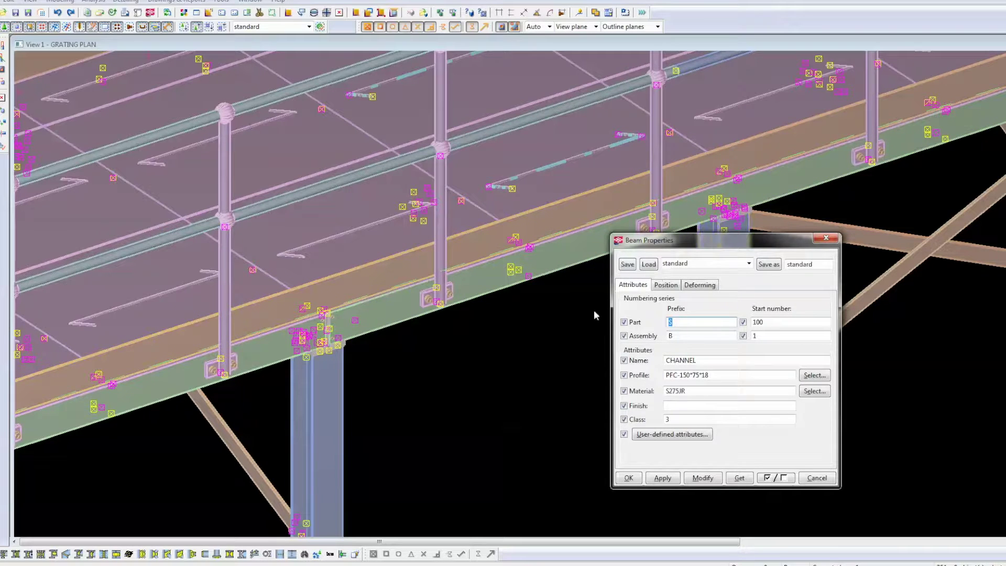
click(765, 478)
text(galvanised)
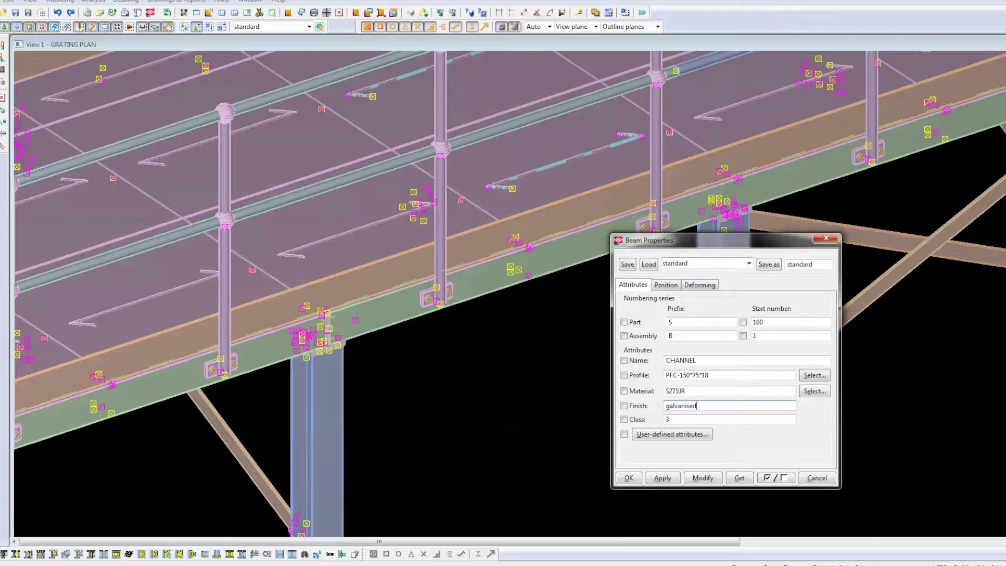
key(BackSpace)
key(BackSpace)
key(BackSpace)
key(BackSpace)
key(BackSpace)
key(BackSpace)
key(BackSpace)
key(BackSpace)
key(BackSpace)
text(GALVANISED)
click(702, 478)
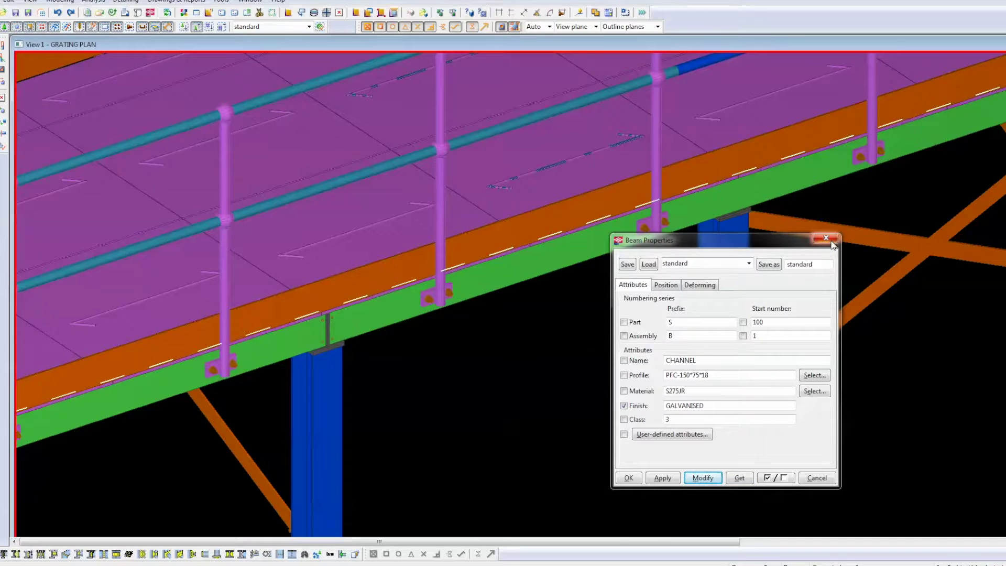
click(826, 238)
scroll(618, 329, down, 3)
scroll(634, 370, down, 5)
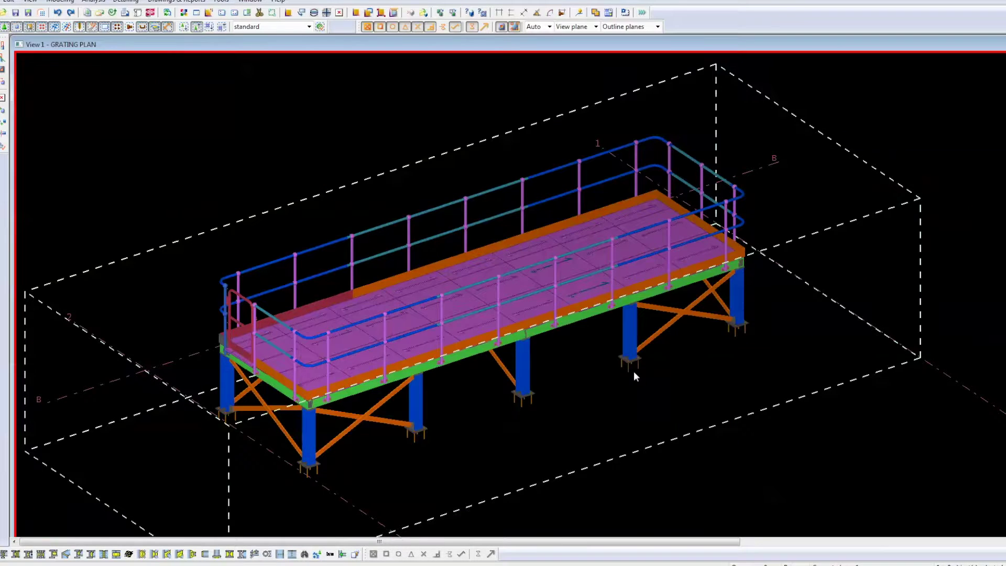
click(597, 408)
double_click(599, 412)
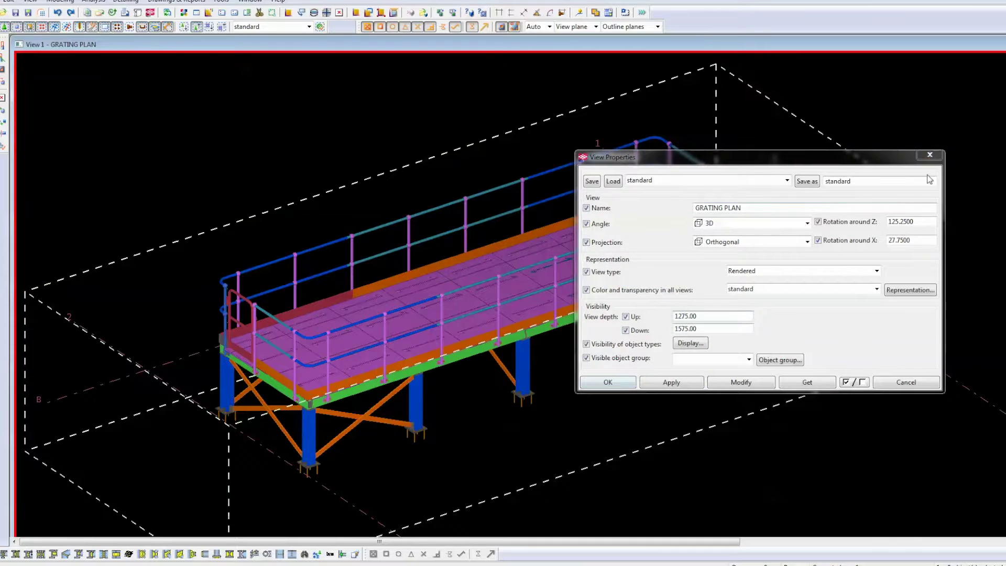
click(929, 154)
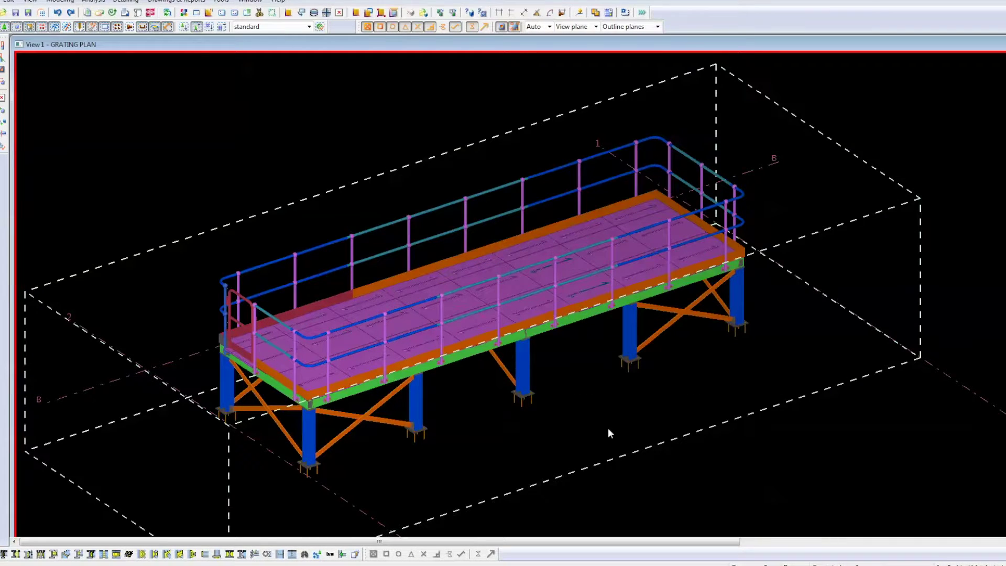
Select all objects belonging to phase 3 GRATING with the Phase Manager.
key(ctrl+h)
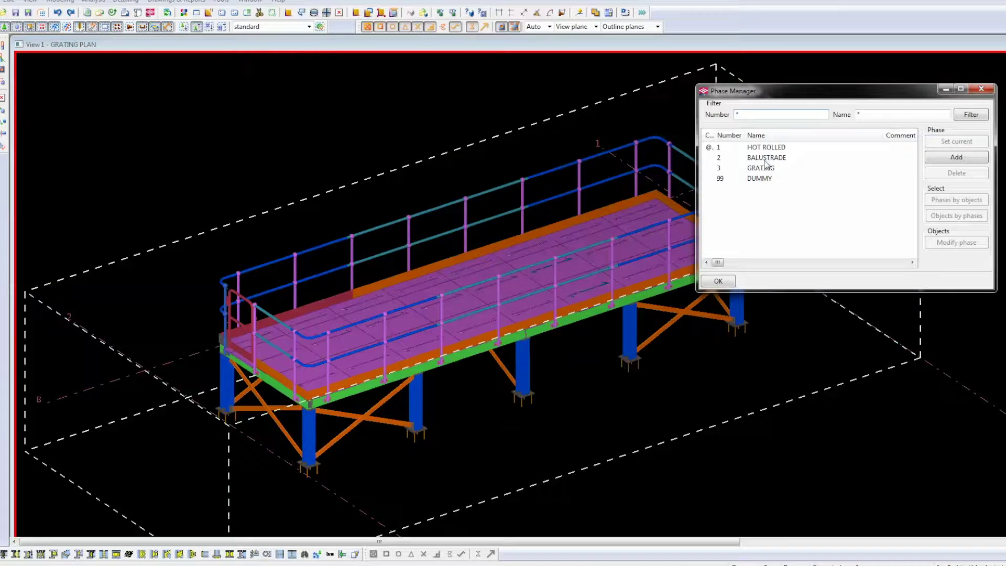
click(760, 168)
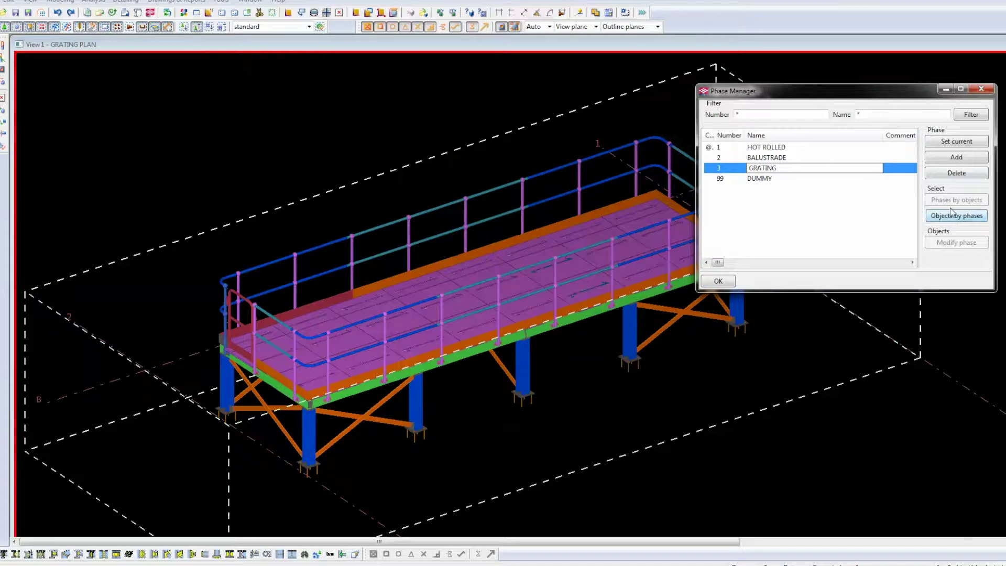
click(949, 216)
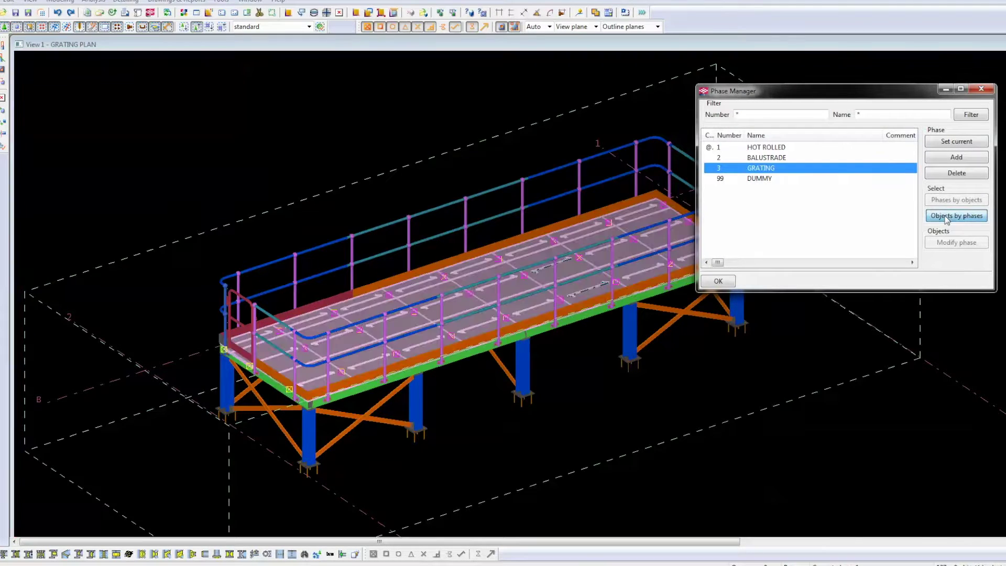
Show only the selected grating panels in the view and close the Phase Manager.
right_click(330, 158)
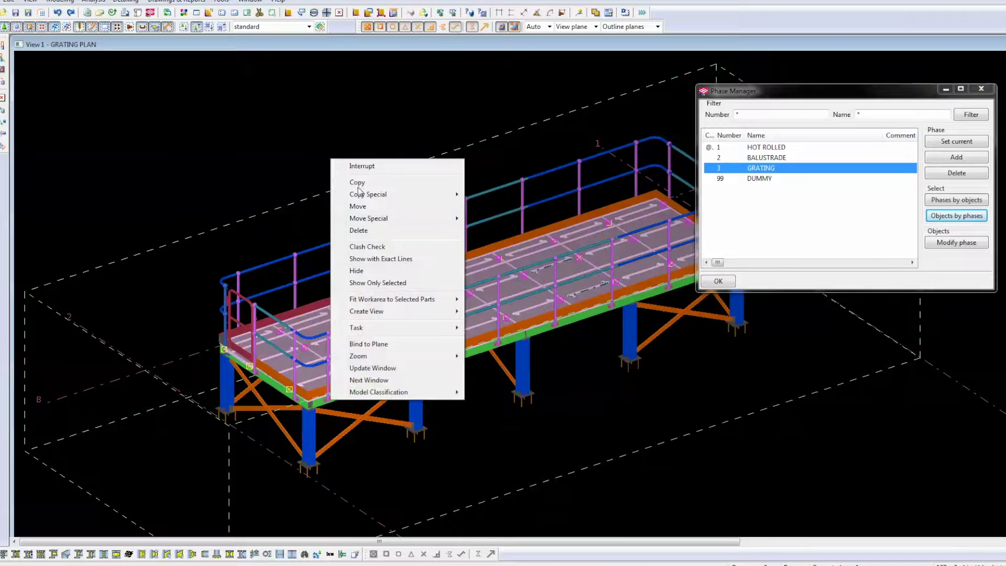
click(377, 283)
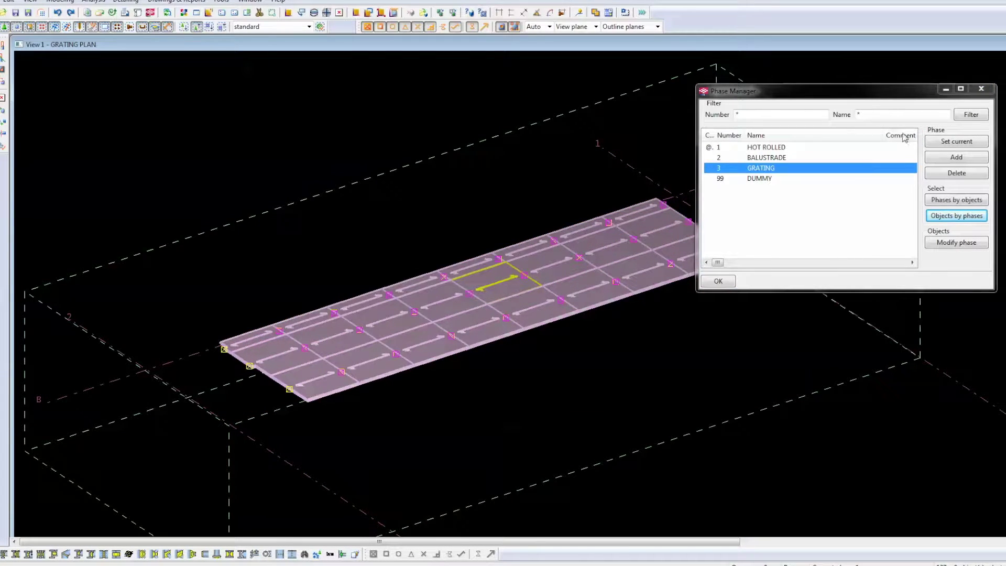
click(674, 331)
click(980, 89)
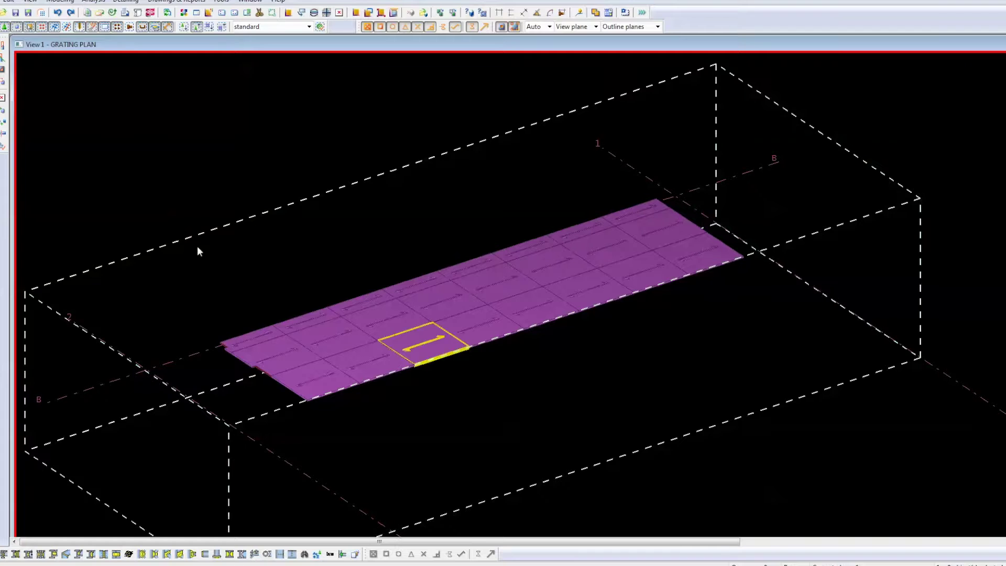
Select all the grating panels in the view, including the one at the front corner.
scroll(250, 387, up, 5)
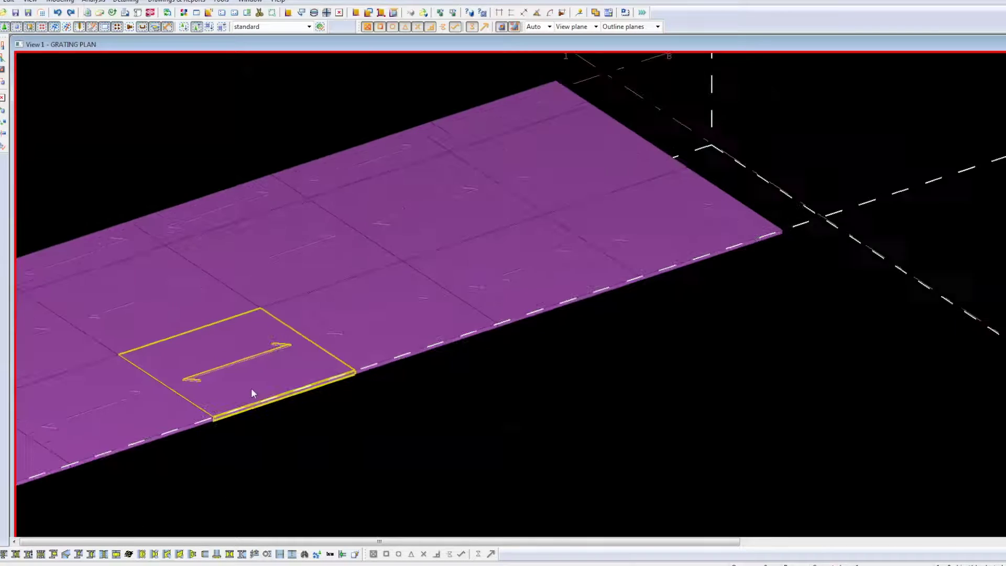
scroll(338, 411, down, 2)
middle_drag(299, 426, 582, 344)
scroll(581, 344, down, 1)
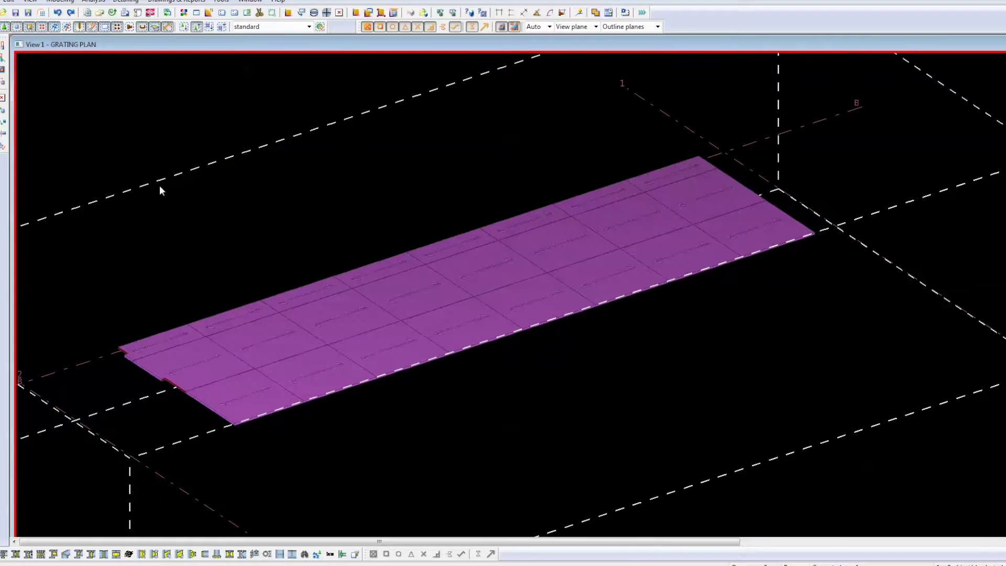
drag(34, 123, 836, 419)
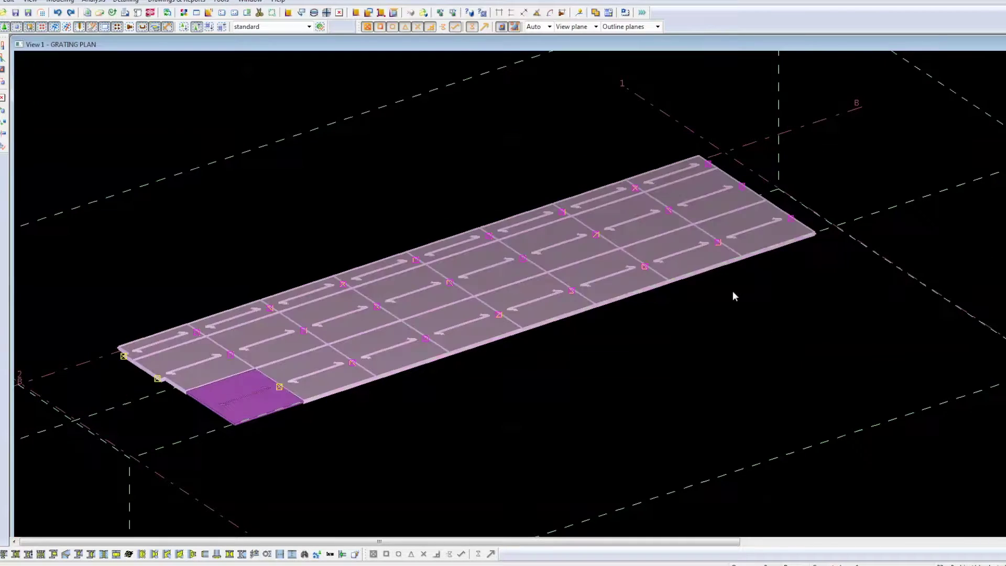
shift+click(241, 406)
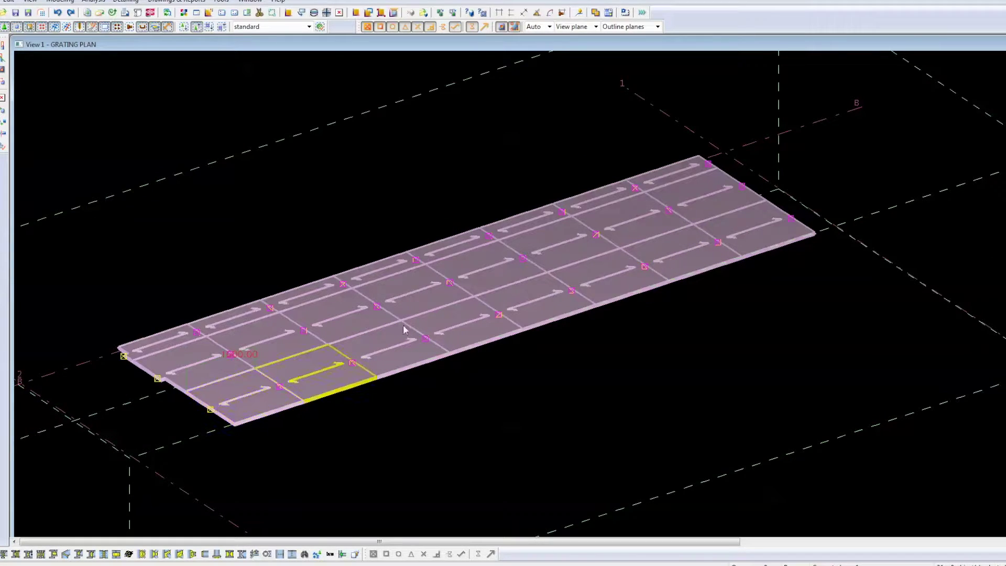
Change the Name in a middle grating panel's beam properties to GR-41-100-25-5.
double_click(434, 293)
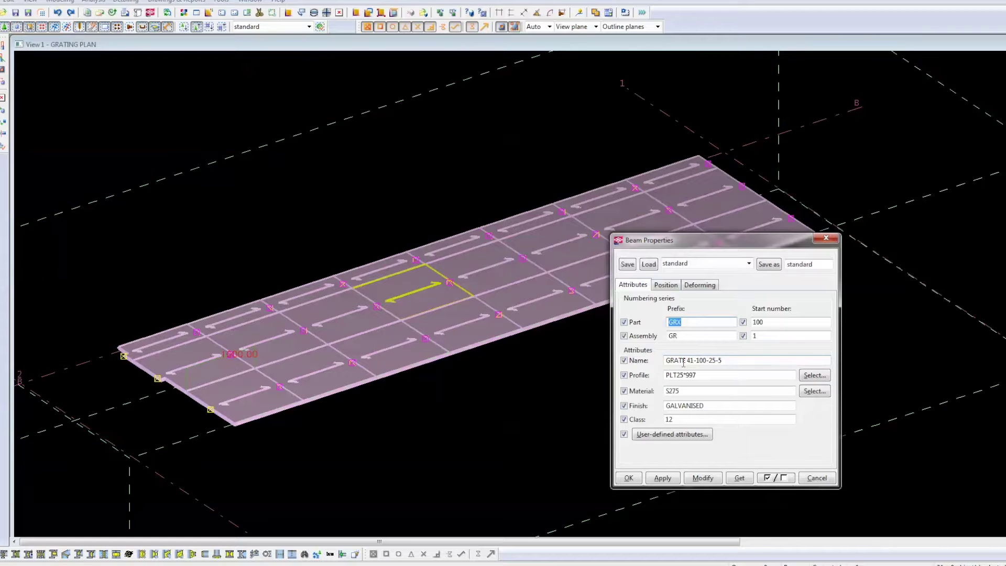
drag(688, 360, 652, 364)
key(BackSpace)
text(GR)
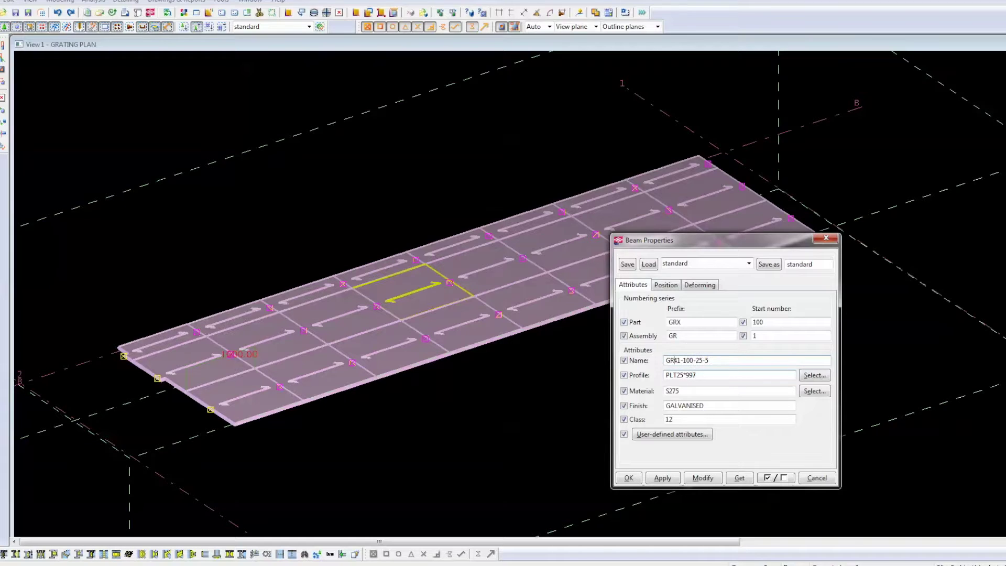
text(-)
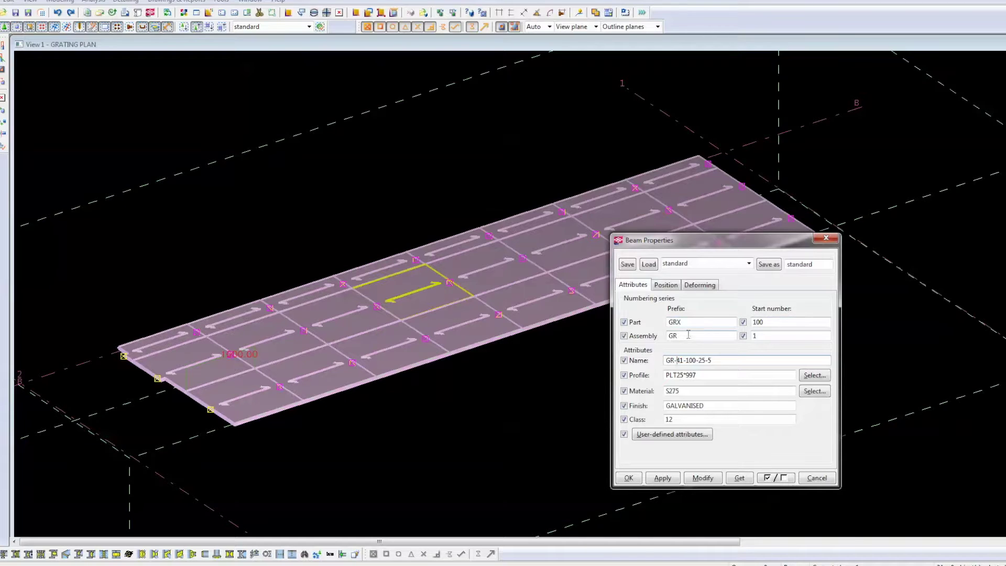
Set the assembly start number to 1 and modify only Part and Assembly numbering, Name, Material and Finish on the selected grating panels.
click(754, 333)
text(1)
click(775, 477)
click(624, 336)
click(624, 322)
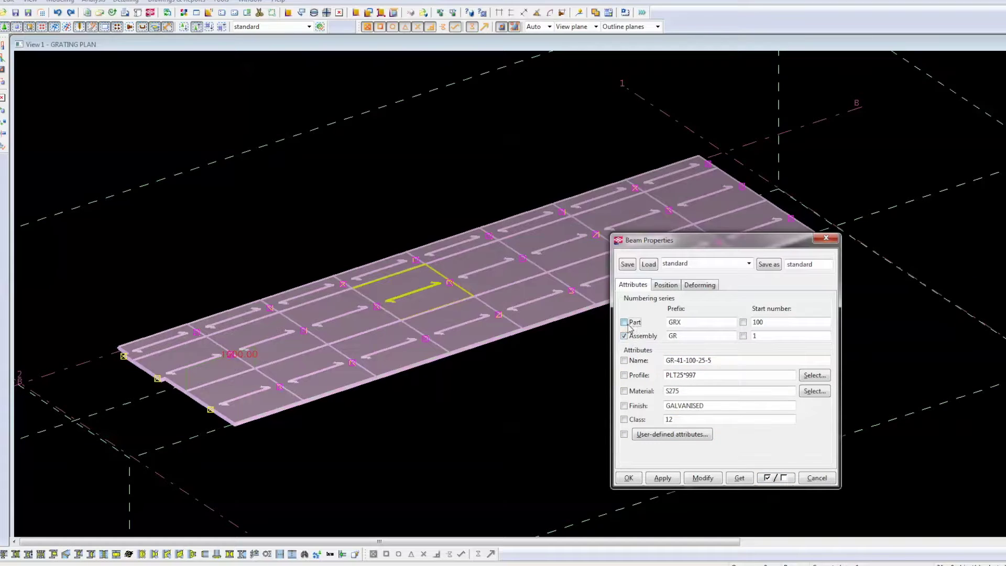
click(742, 321)
click(743, 336)
click(624, 360)
click(624, 391)
click(624, 405)
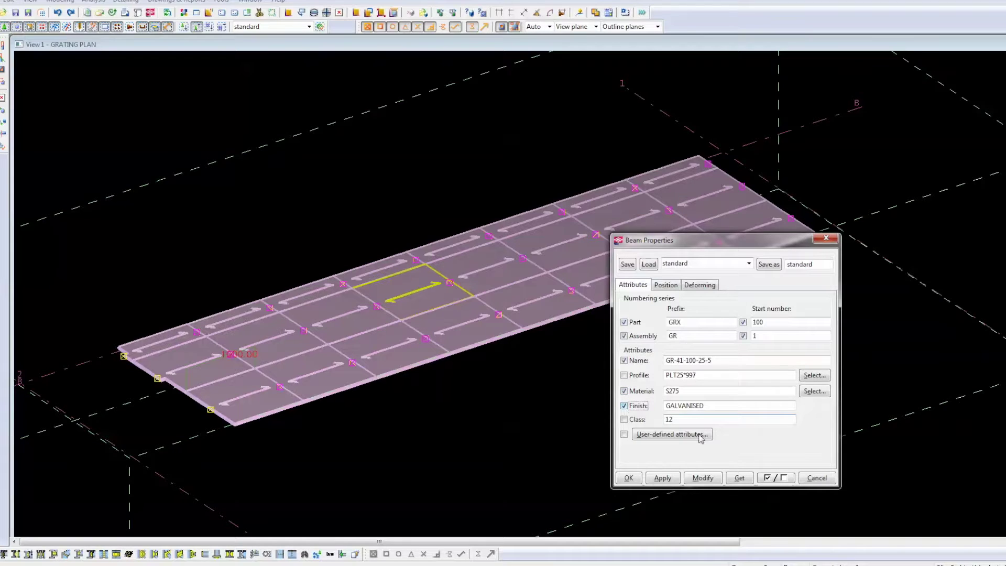
click(704, 478)
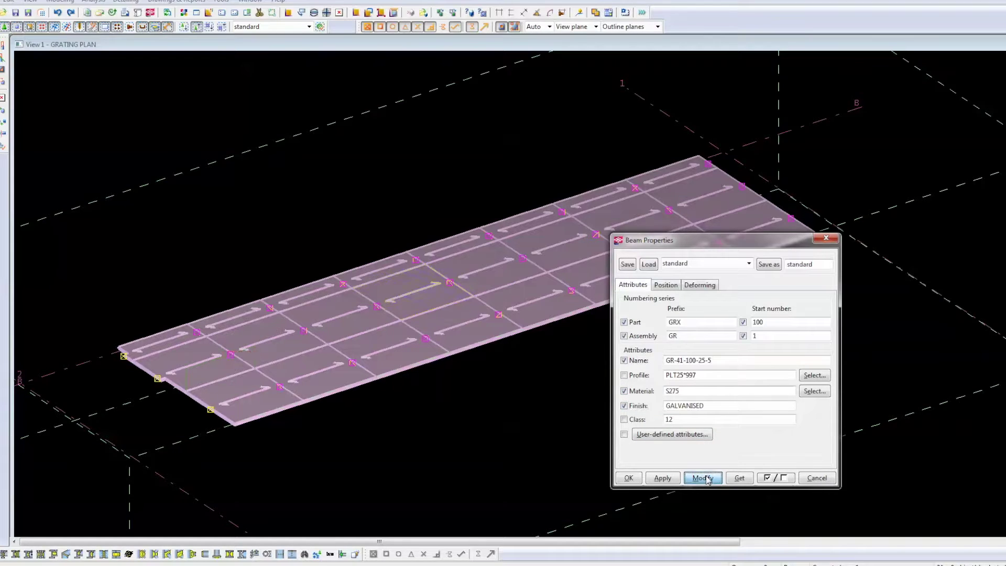
Redraw the view to bring back the whole platform and close the beam properties.
right_click(540, 376)
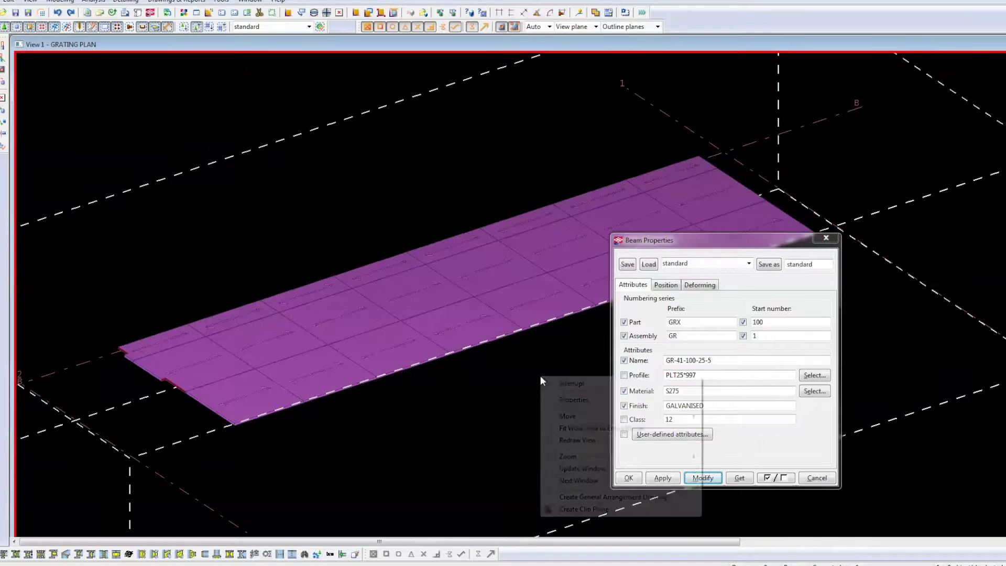
click(574, 445)
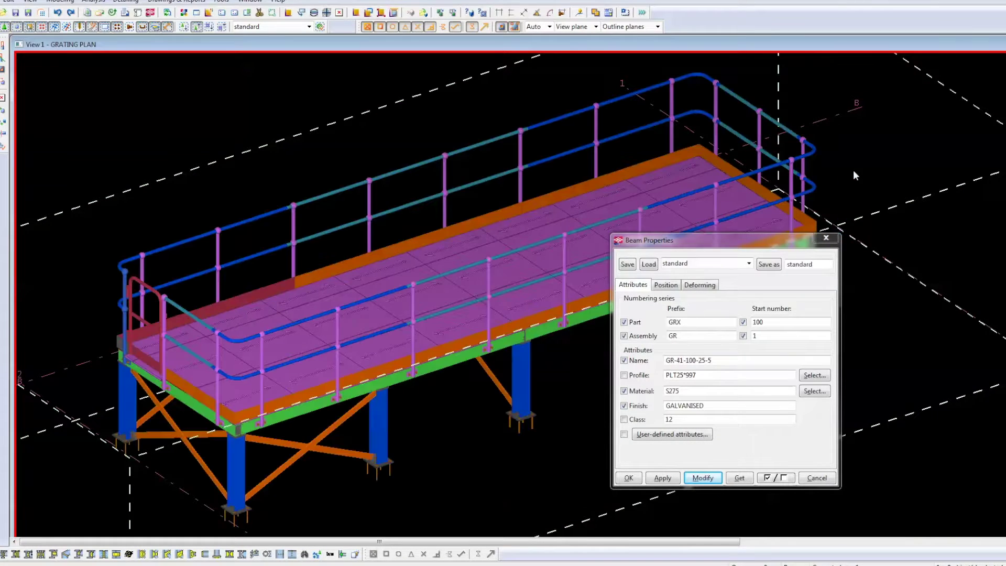
click(826, 238)
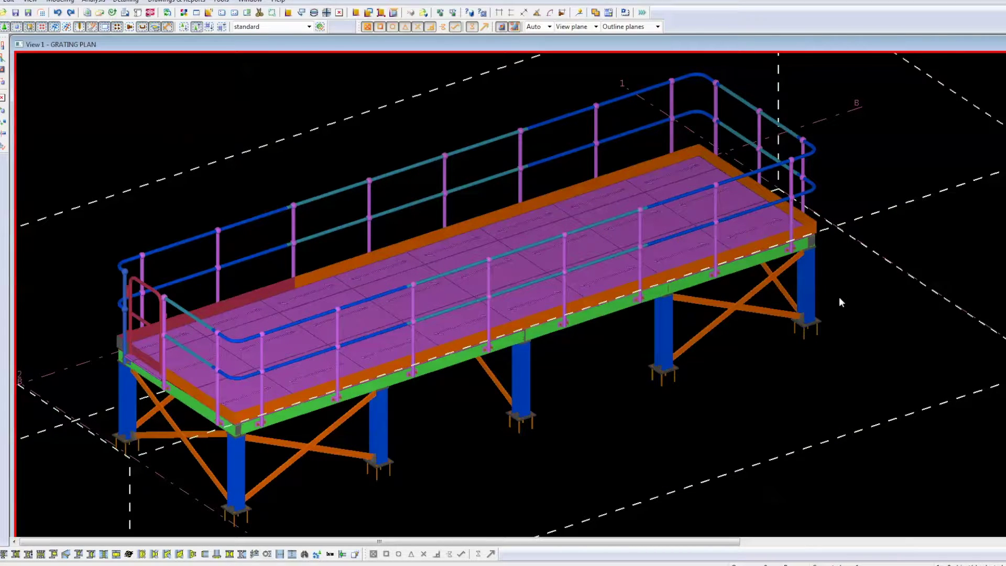
Select all objects of phase 2 BALUSTRADE with the Phase Manager, show only them in the view and close the manager.
key(ctrl+h)
double_click(762, 158)
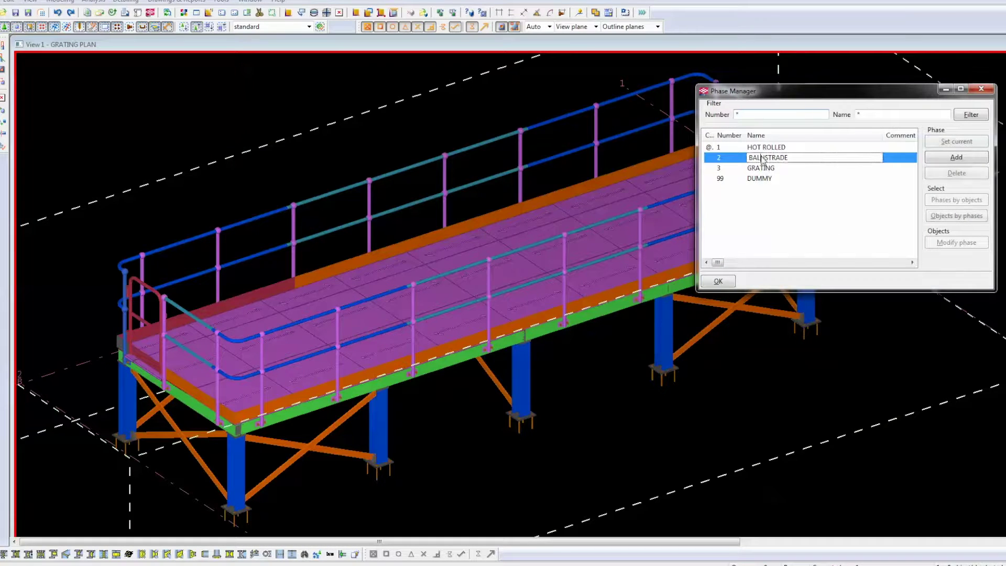
click(955, 216)
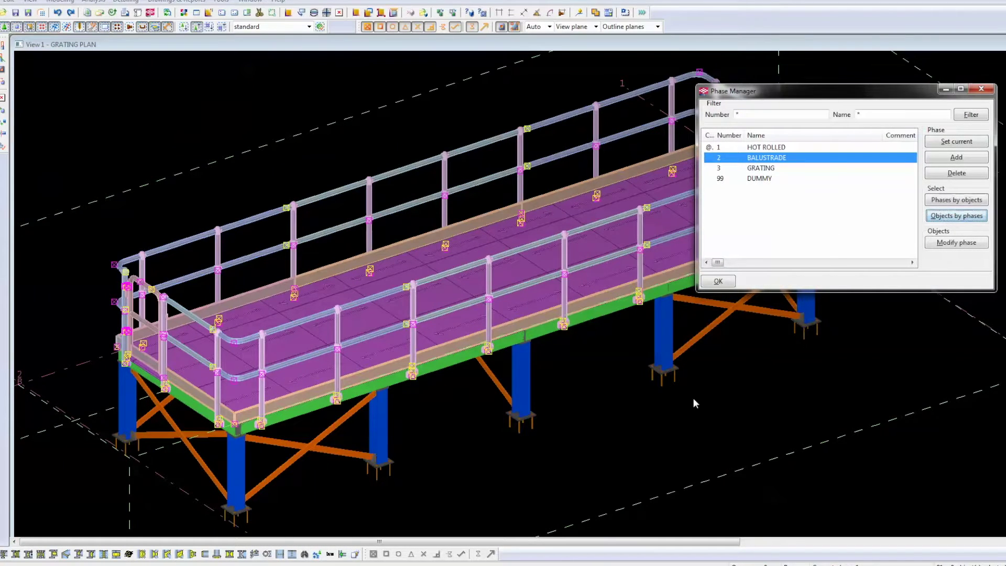
right_click(692, 397)
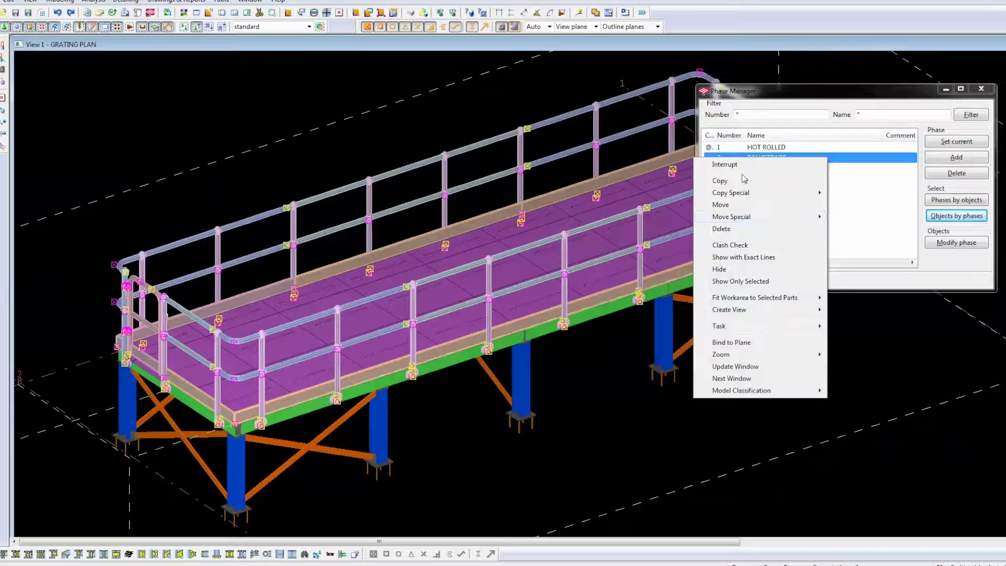
click(743, 281)
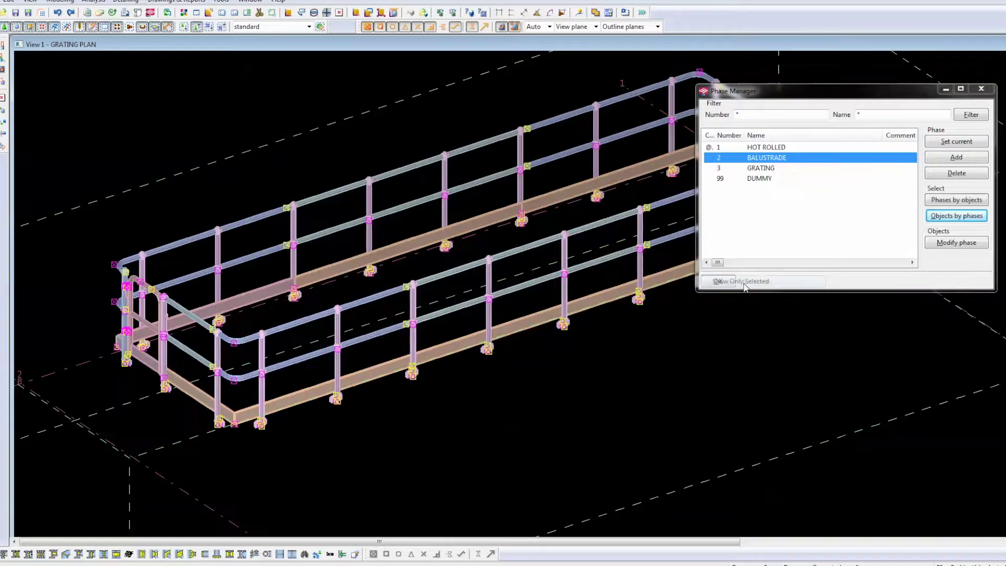
click(980, 89)
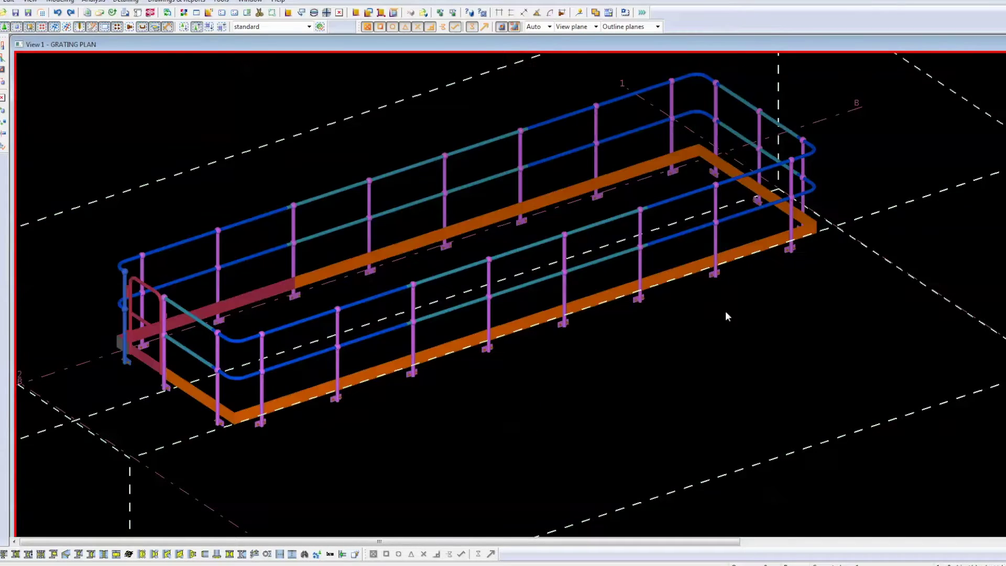
click(727, 259)
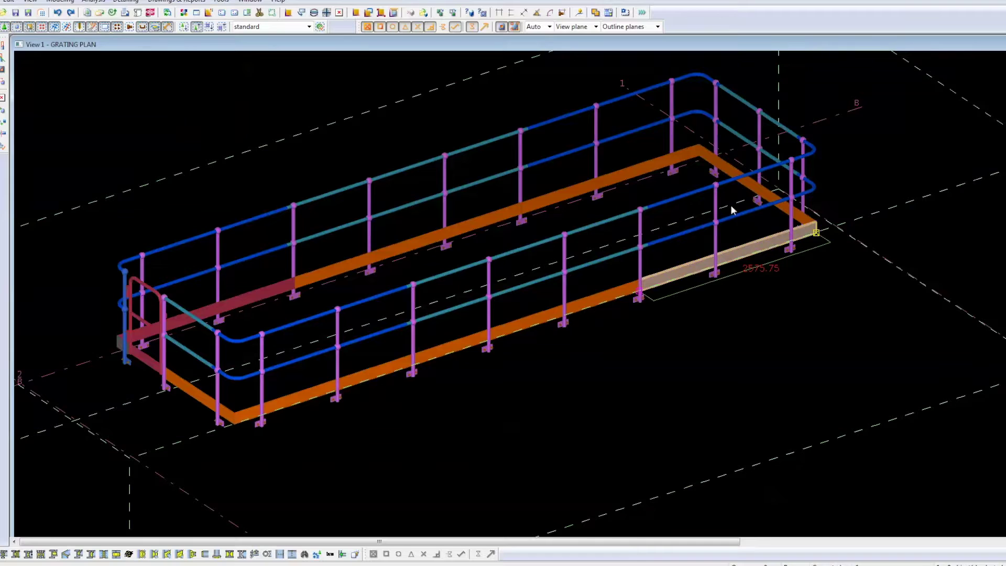
ctrl+click(728, 171)
ctrl+click(634, 173)
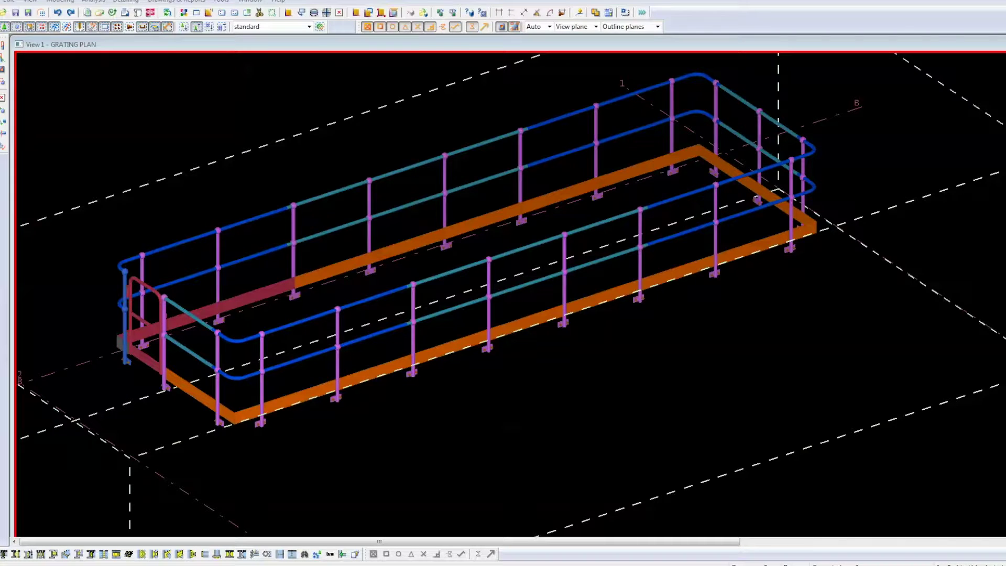
Apply a selection filter of Part Class Equals 13, picking the value from an orange kick flat in the model, and close the filter.
drag(549, 252, 471, 308)
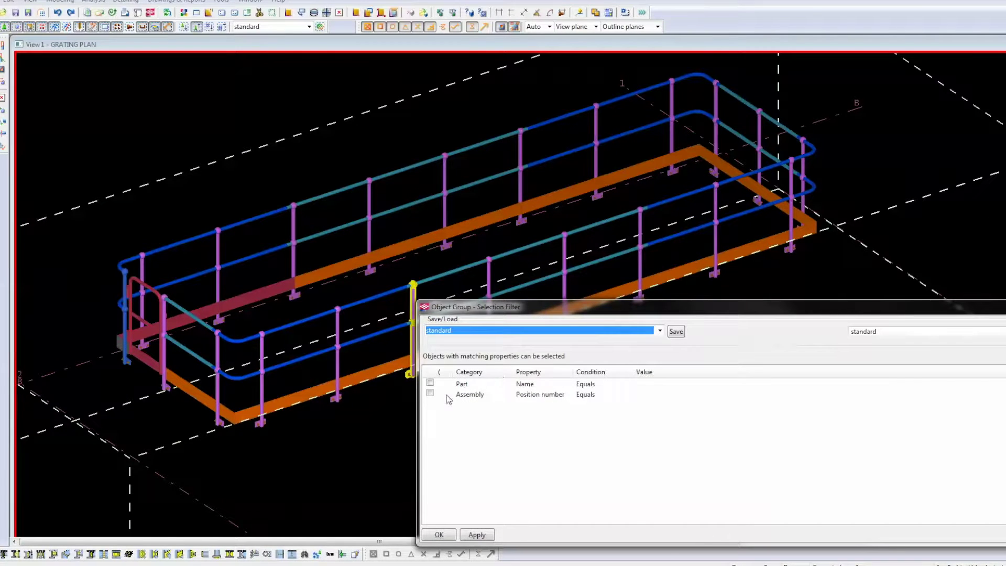
click(538, 385)
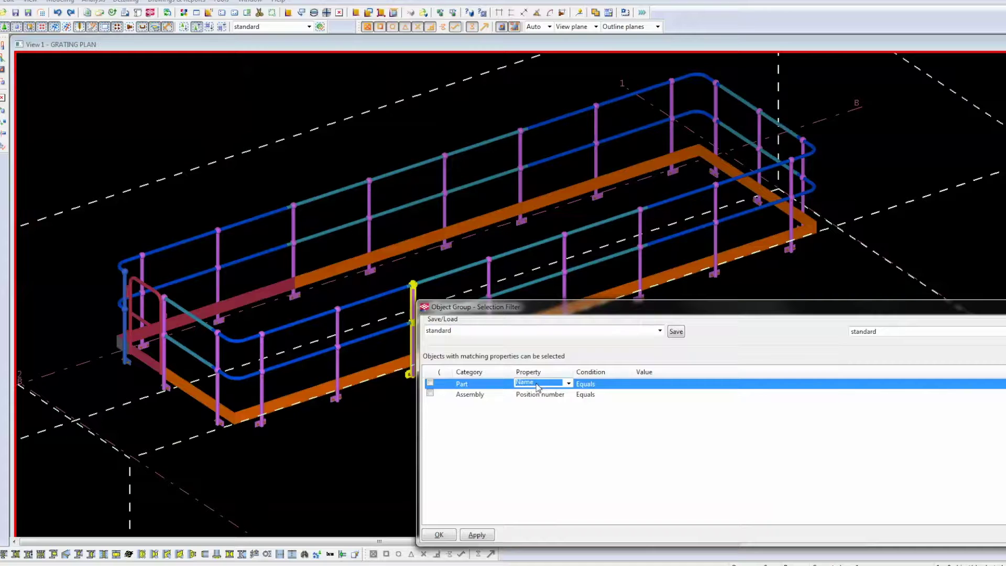
click(568, 383)
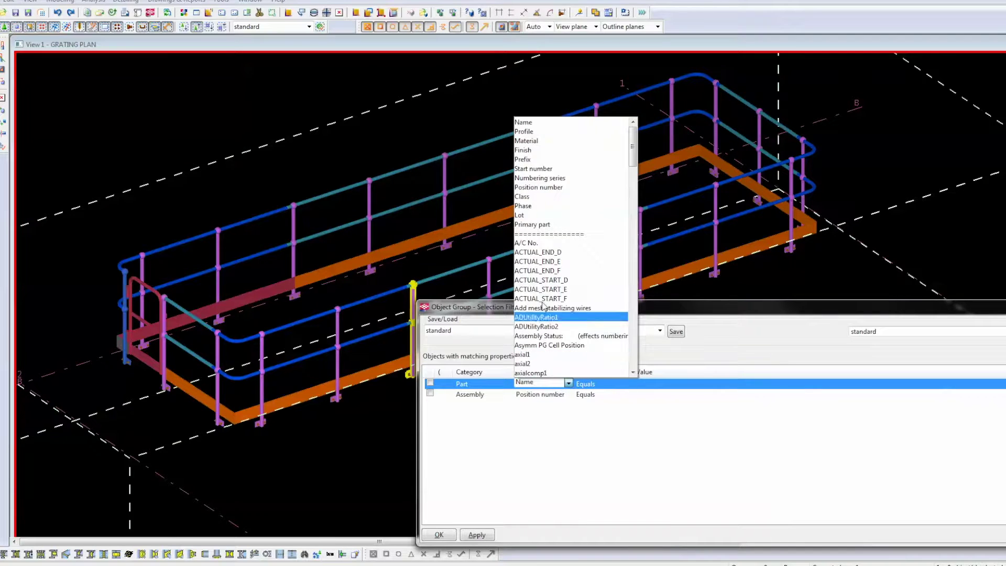
click(528, 197)
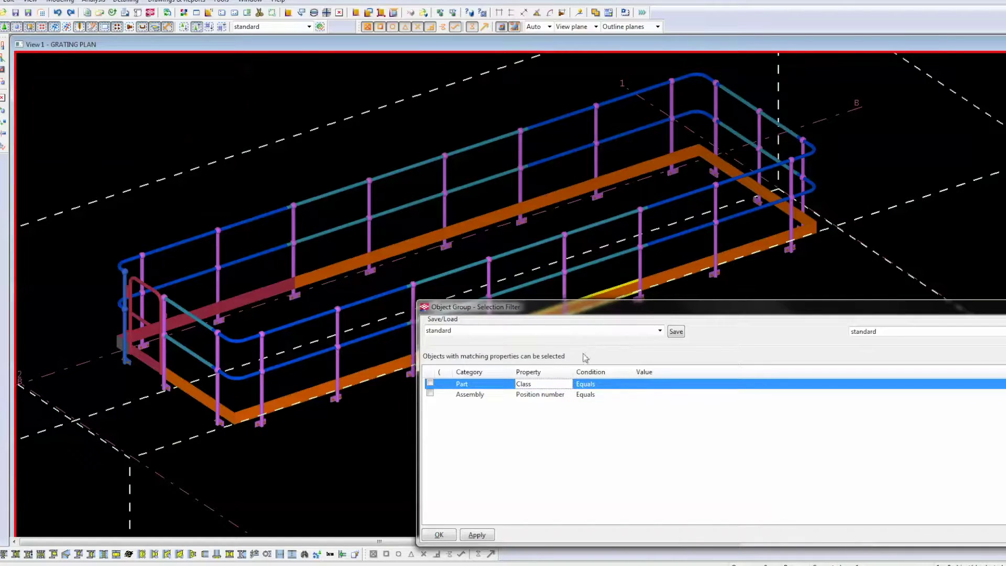
click(696, 383)
click(1003, 383)
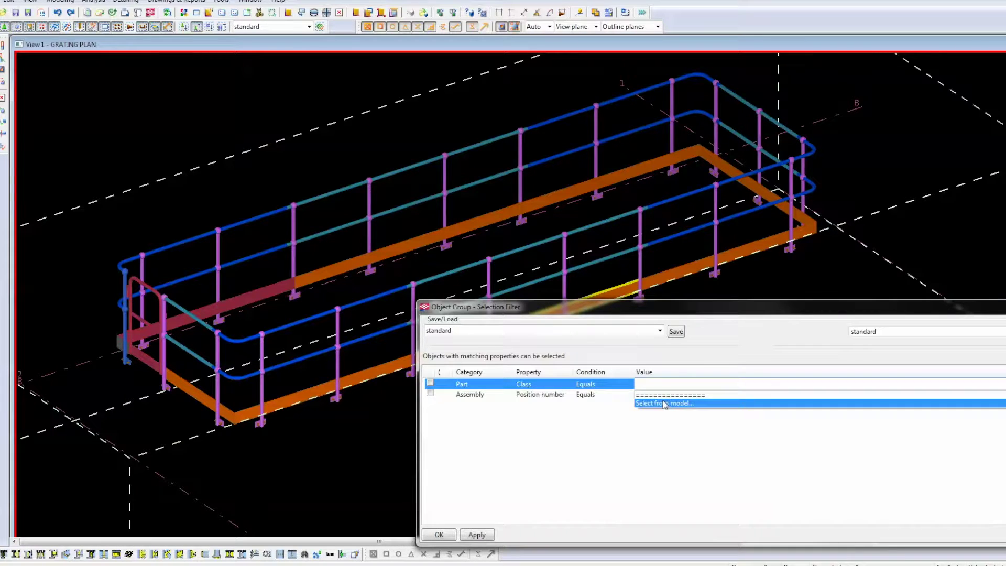
click(664, 403)
click(685, 265)
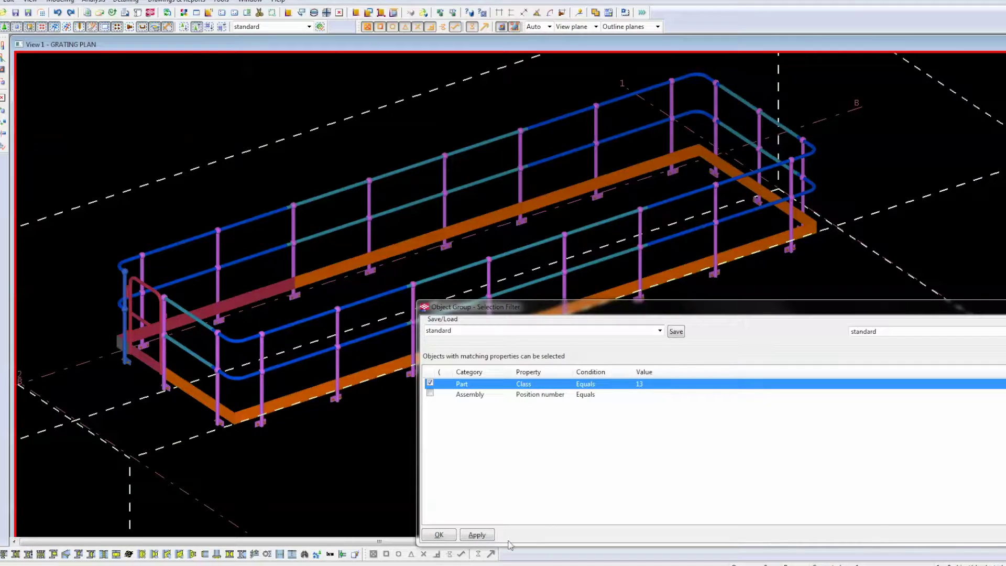
click(477, 535)
drag(762, 307, 447, 323)
click(938, 322)
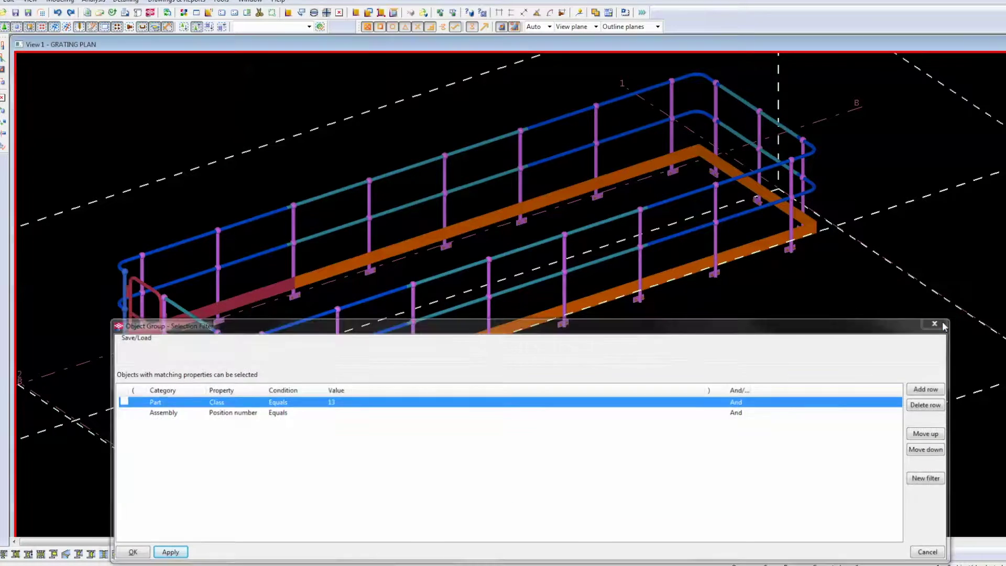
Select all the filtered kick flats and check the numbering and attributes in a front kick flat's beam properties, then clear the selection.
scroll(762, 336, down, 2)
scroll(743, 453, down, 1)
key(ctrl+a)
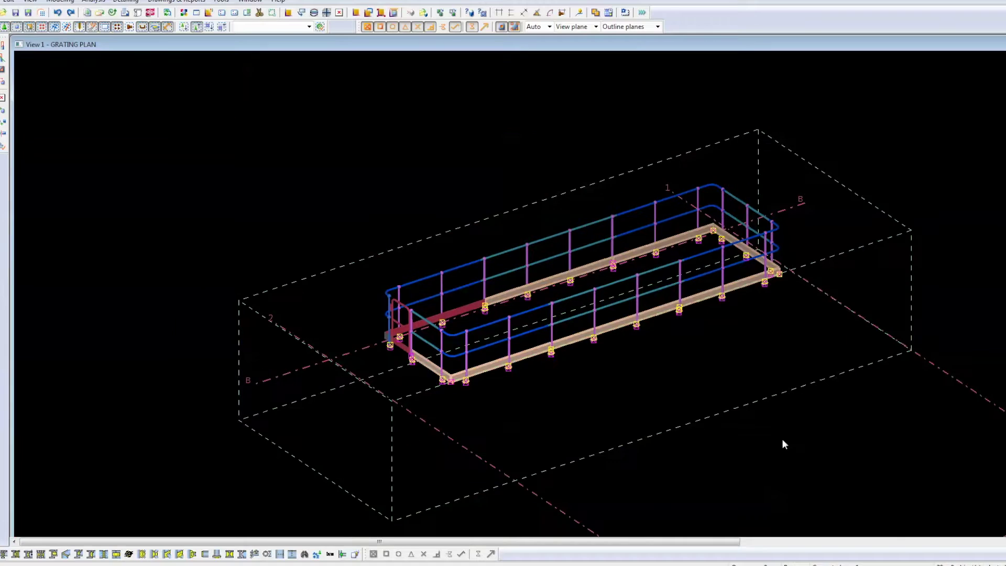
scroll(617, 334, up, 5)
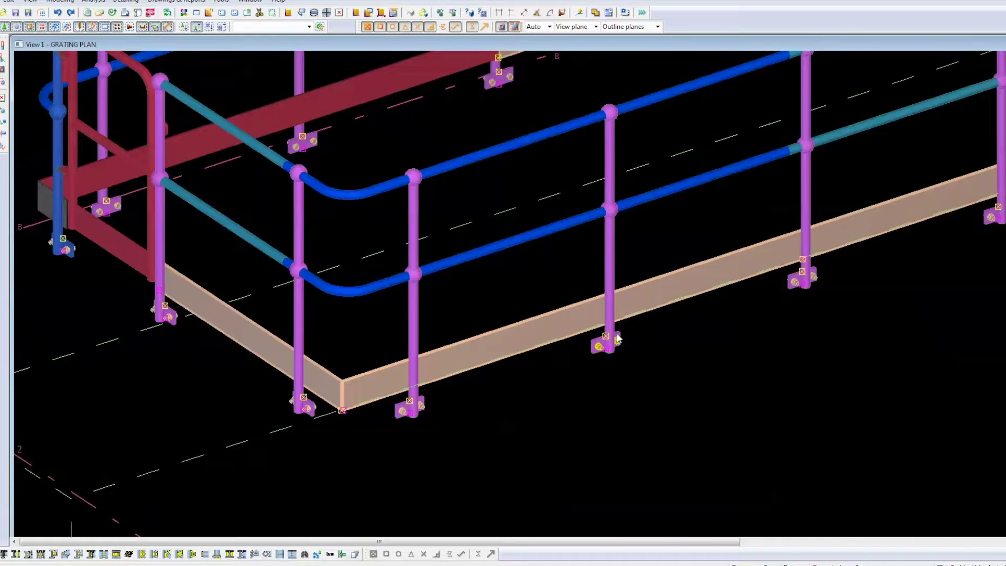
double_click(672, 282)
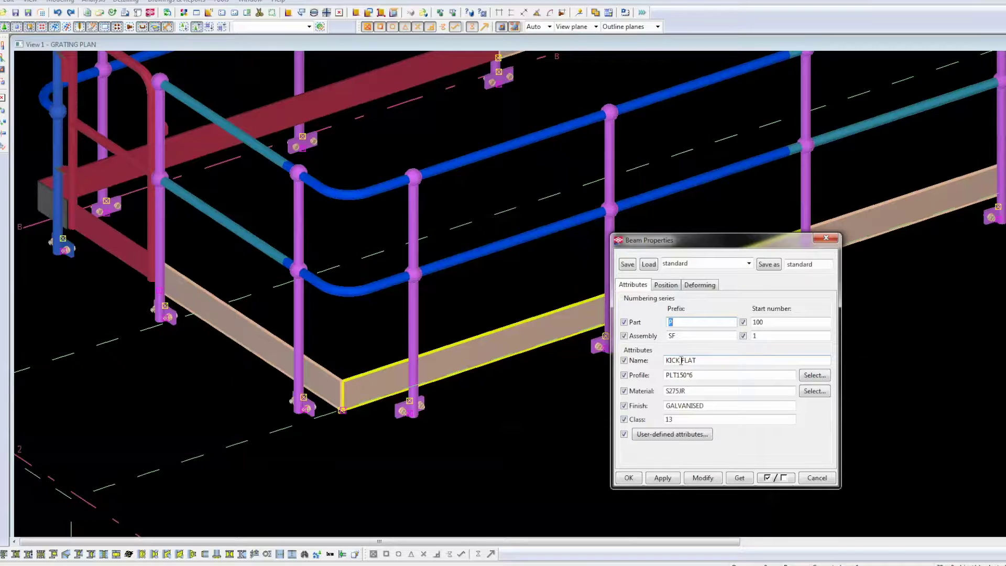
click(900, 351)
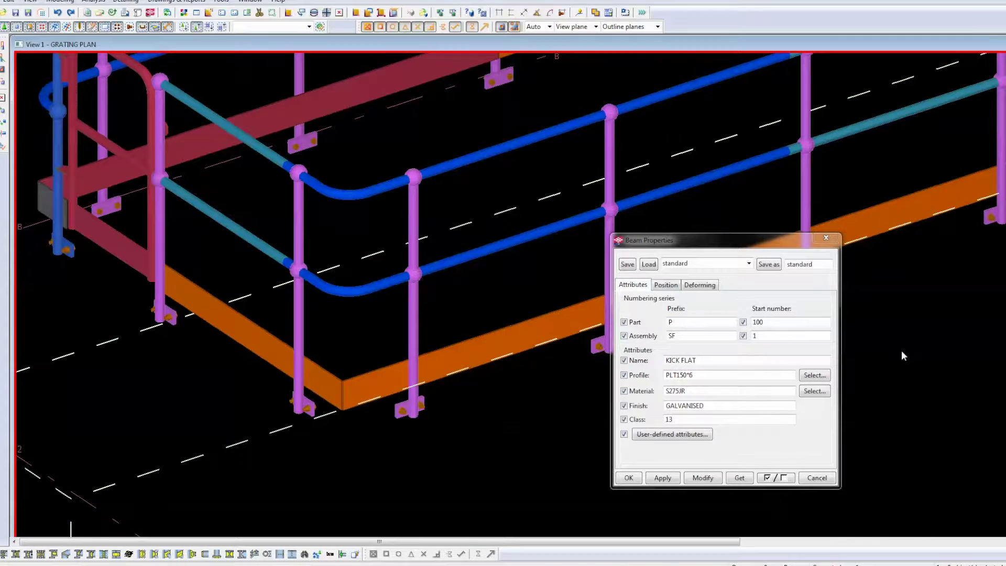
Change the Part rule of the selection filter to the Name property, clear its value, switch the rule off and apply.
key(ctrl+g)
click(224, 402)
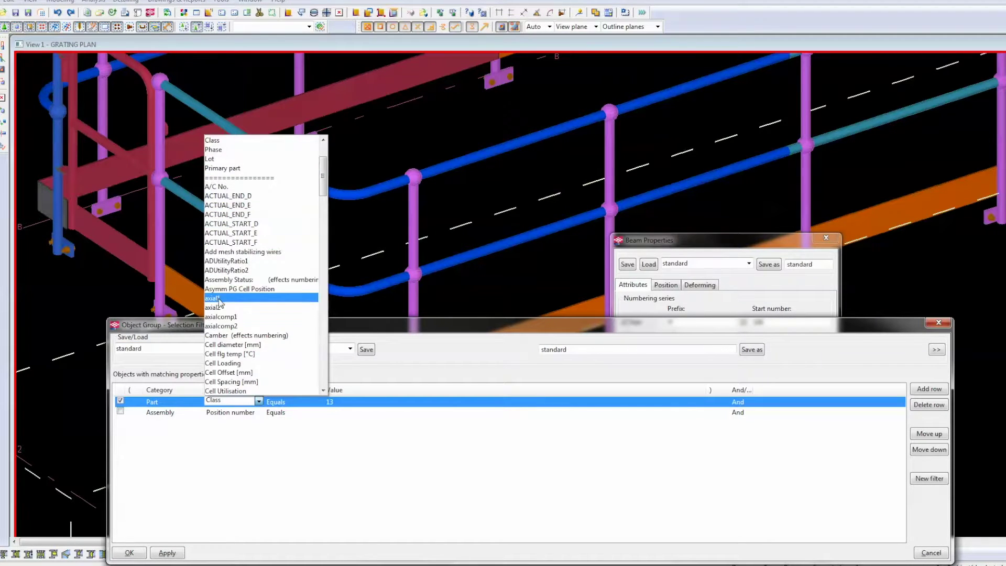
scroll(236, 206, up, 3)
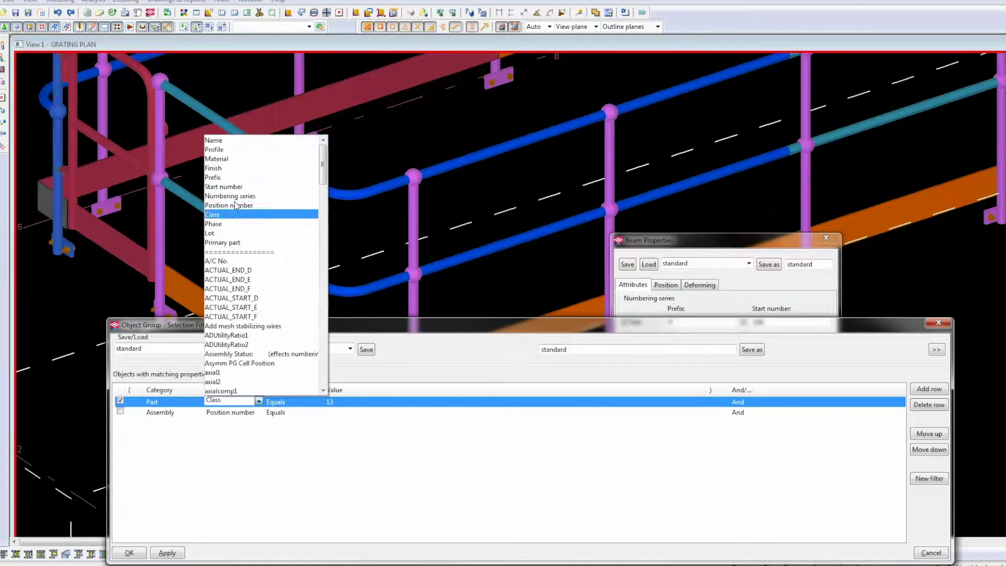
click(215, 140)
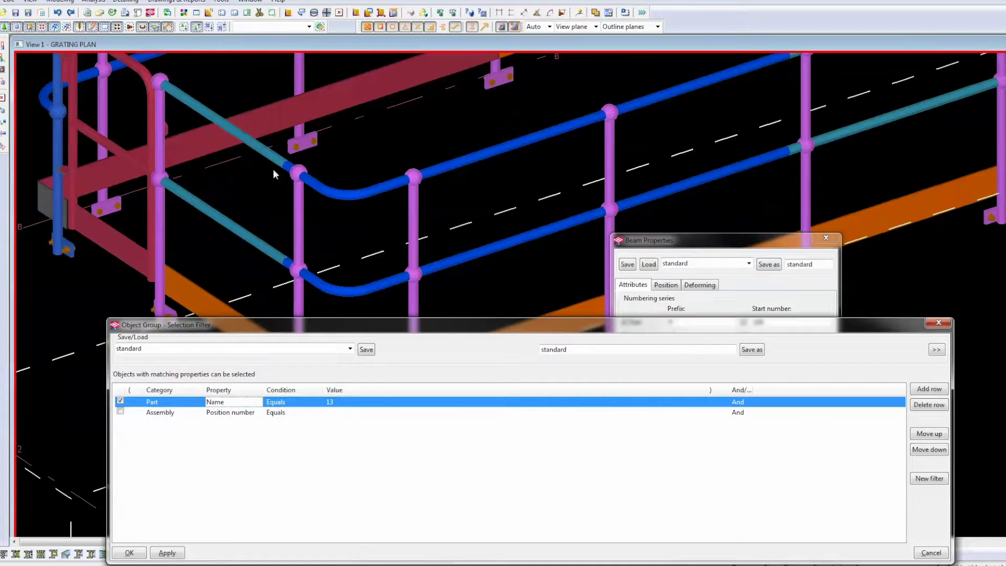
click(366, 405)
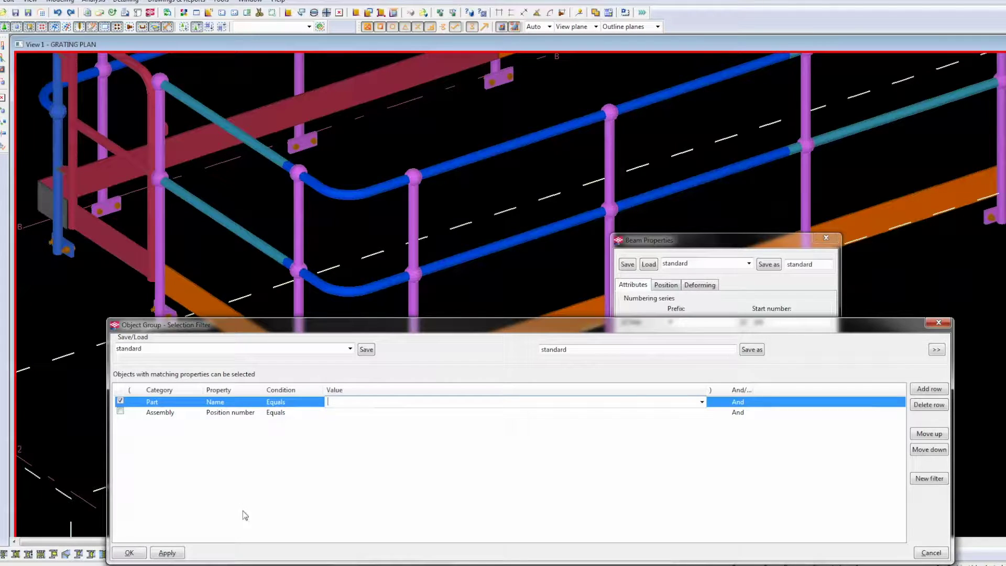
click(173, 555)
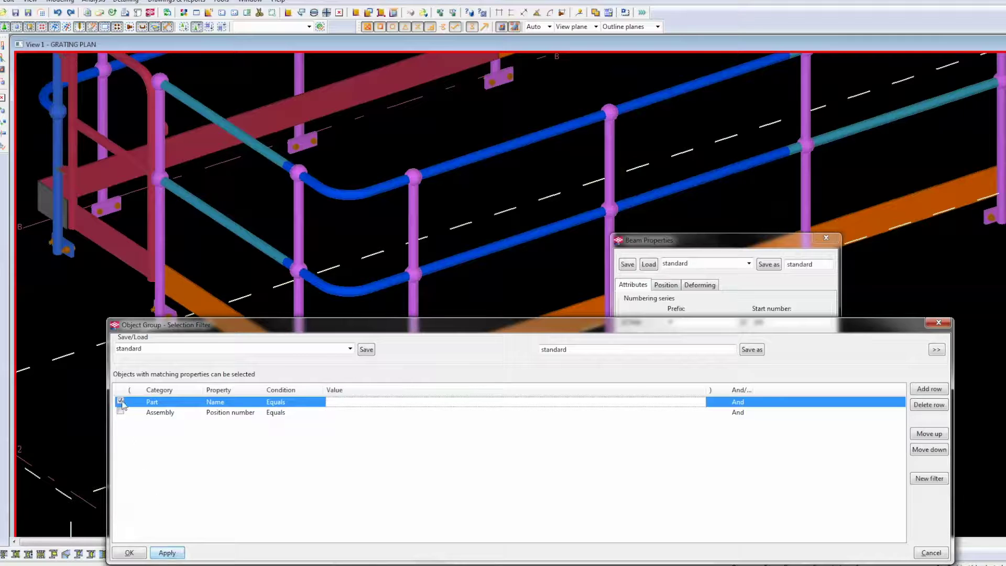
click(120, 401)
click(167, 553)
click(549, 214)
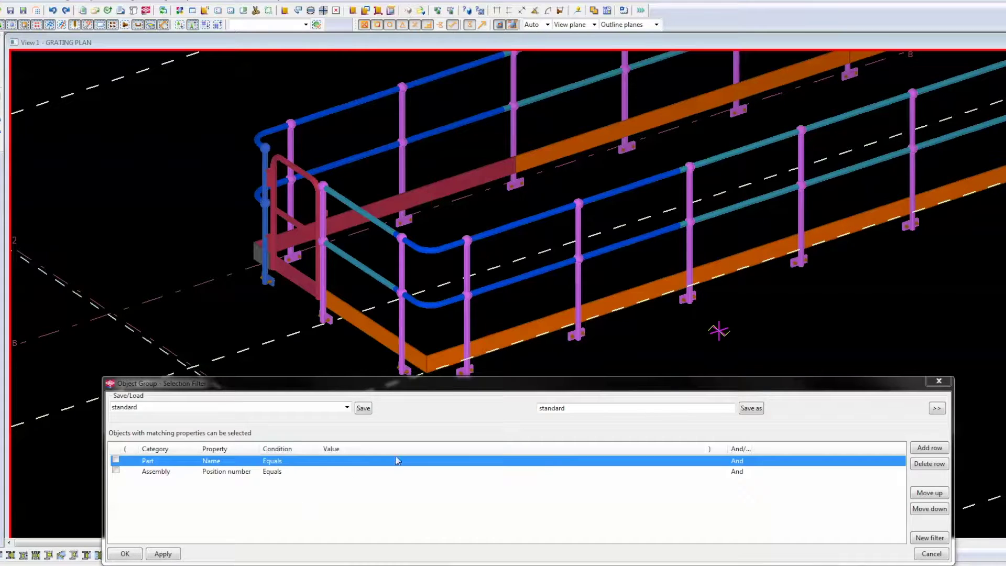
Copy the name KICK FLAT from the front orange kick flat's beam properties into the Name rule's value and apply the filter.
click(449, 464)
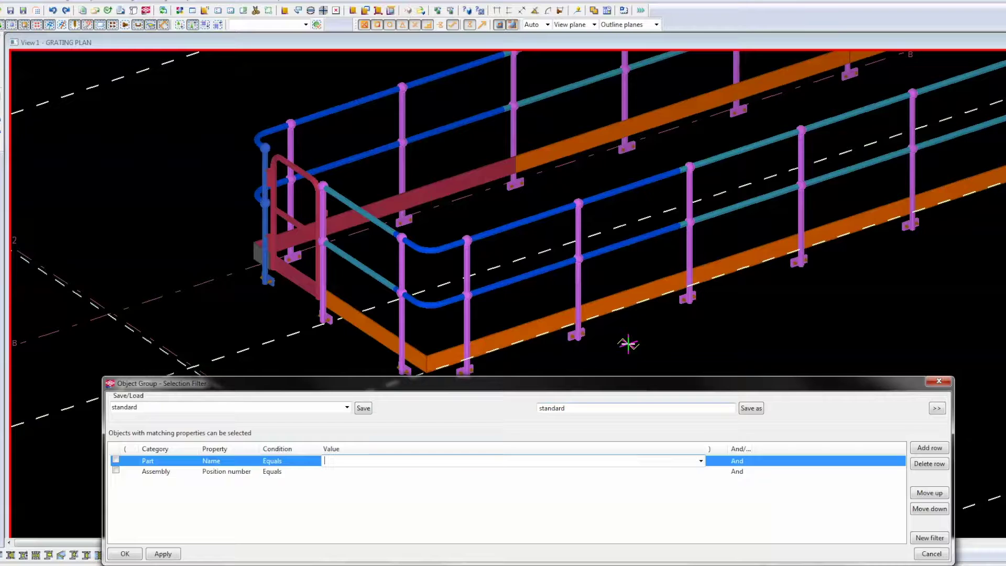
right_click(640, 285)
click(640, 288)
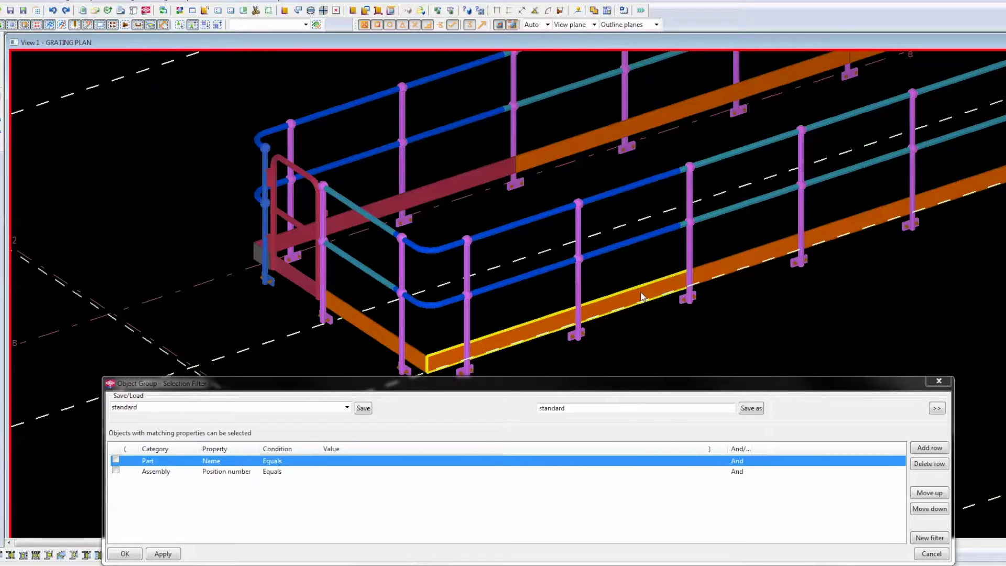
double_click(640, 290)
drag(698, 360, 661, 362)
key(ctrl+c)
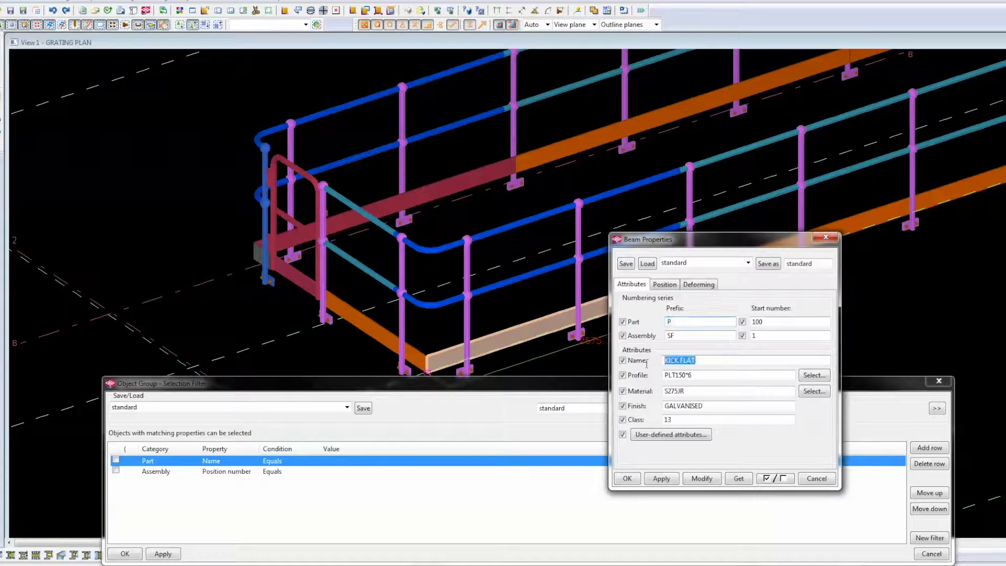
click(382, 460)
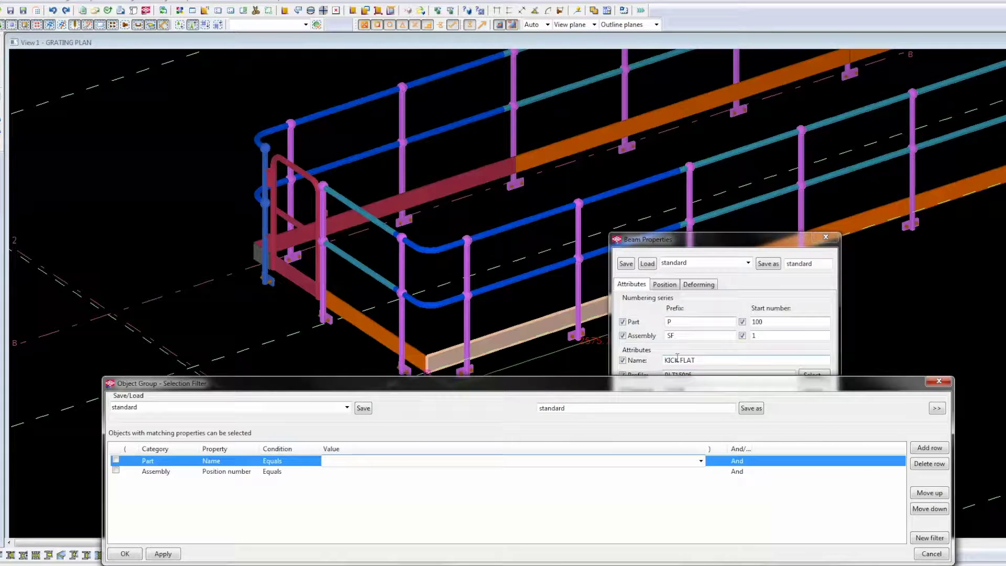
key(ctrl+v)
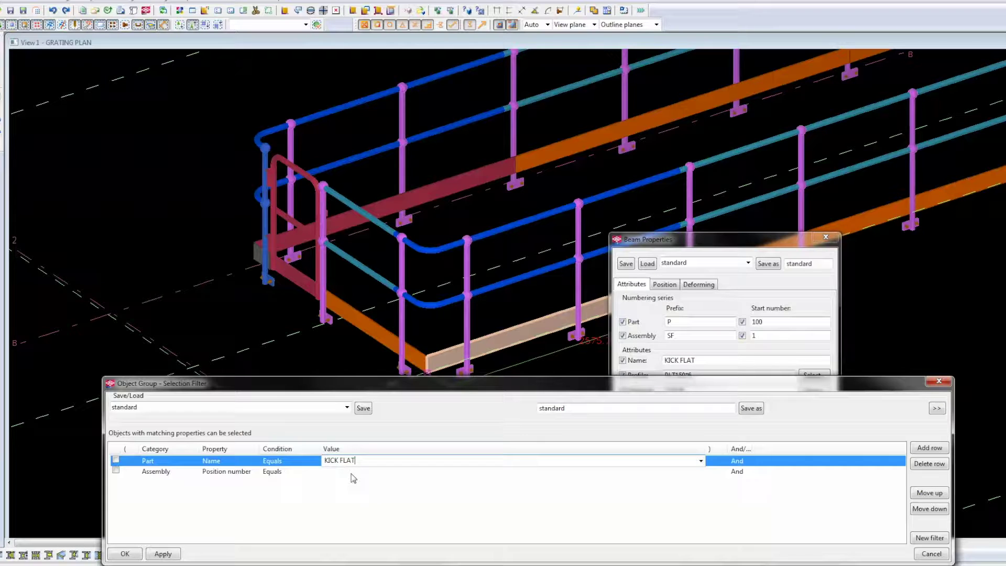
click(161, 554)
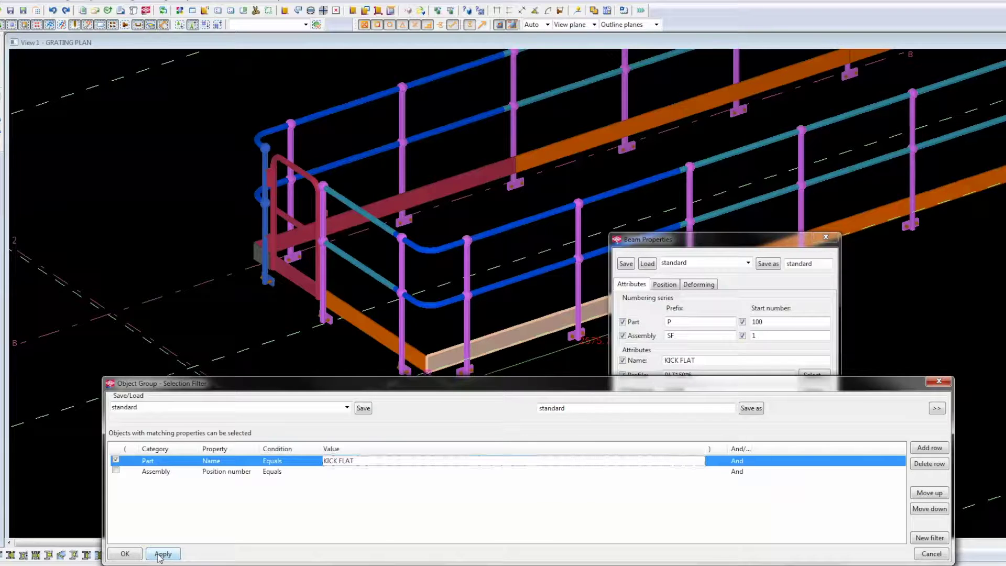
Try to select the kick flats around the gate end with the pasted name filter.
click(334, 285)
drag(557, 347, 373, 127)
drag(544, 357, 244, 130)
drag(530, 359, 142, 135)
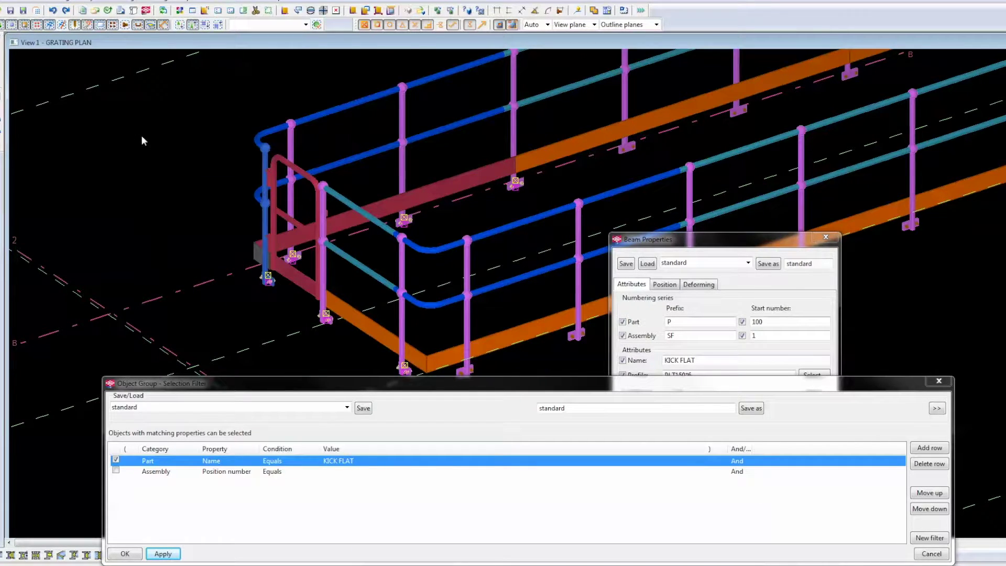
Clear the pasted value from the Name rule, switch the rule off and apply so parts can be picked.
click(364, 462)
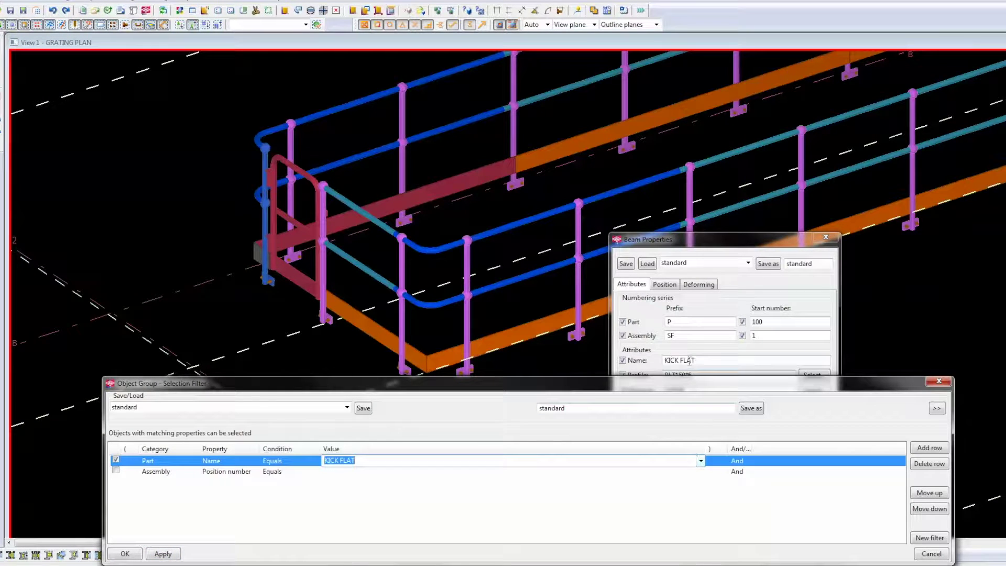
click(701, 461)
click(377, 497)
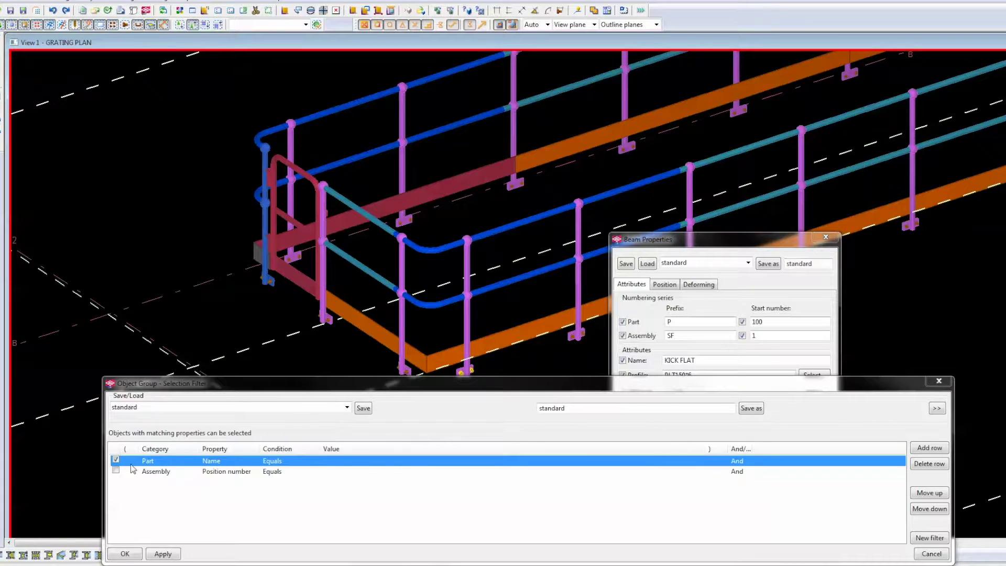
click(115, 459)
click(163, 553)
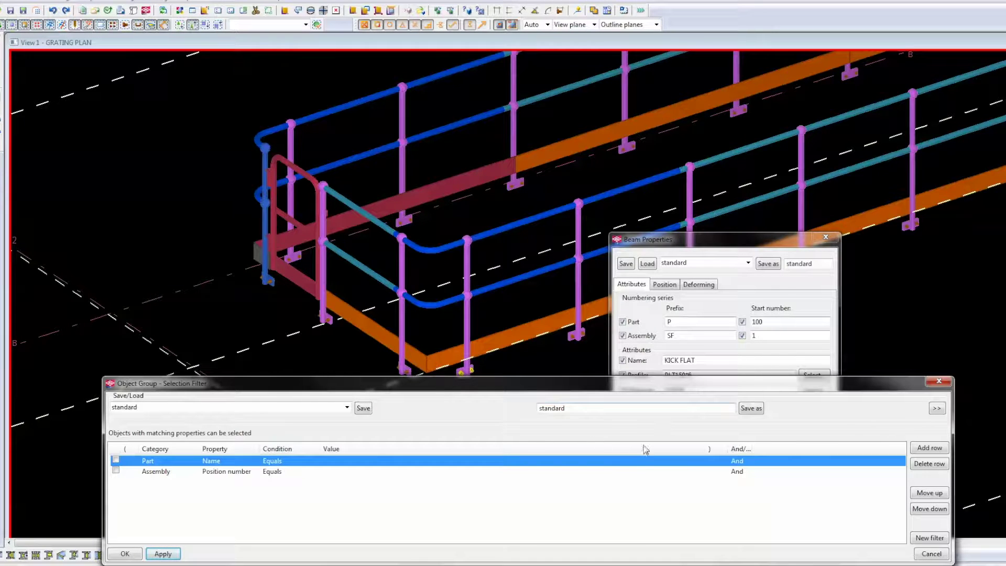
Set the Name rule's value to "KICK FLAT" by picking it from a kick flat in the model, and apply the filter.
click(646, 460)
click(701, 460)
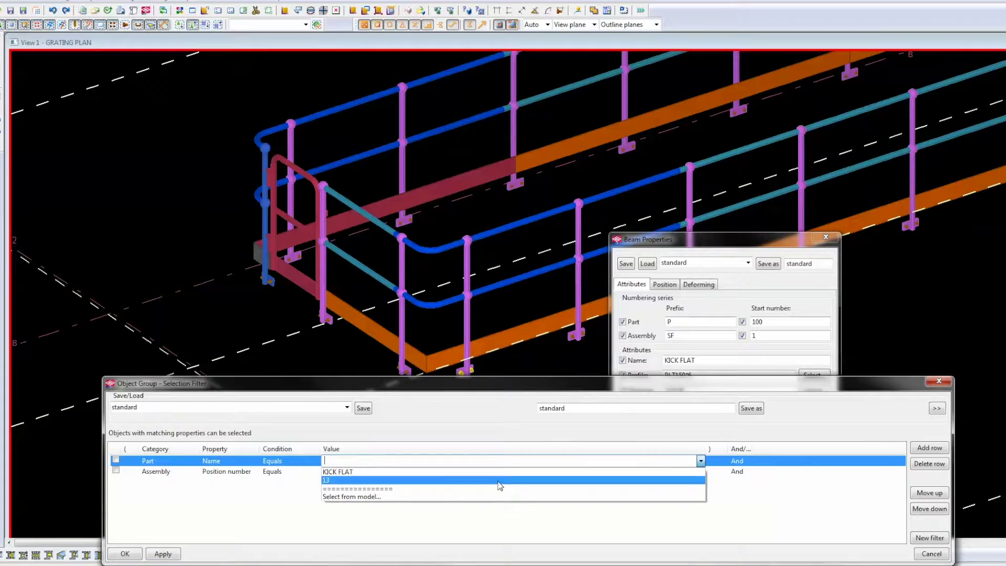
click(361, 498)
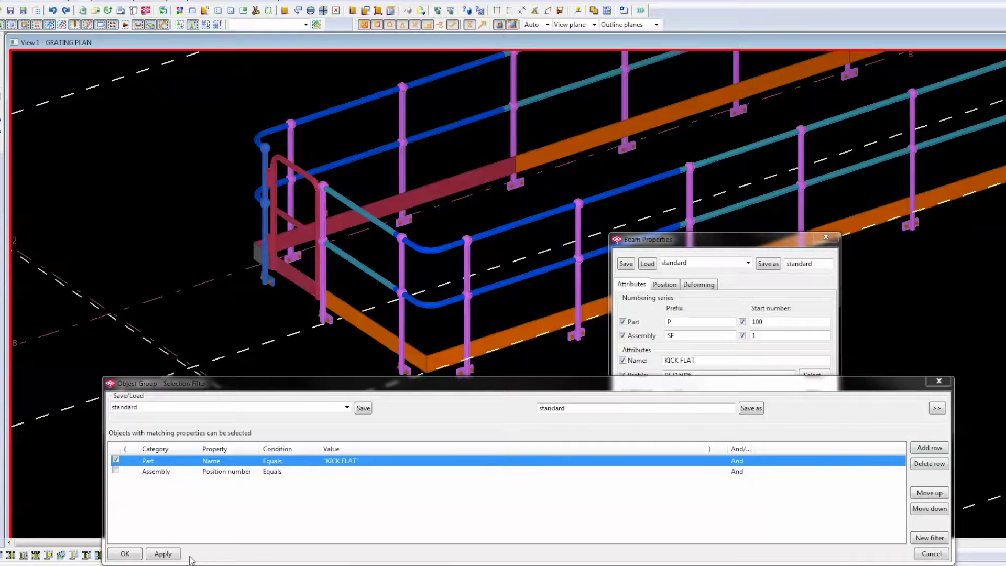
click(171, 554)
Select all the filtered kick flats around the platform and review their name and assembly prefix in the beam properties.
scroll(202, 210, down, 3)
scroll(199, 210, down, 3)
drag(131, 89, 598, 348)
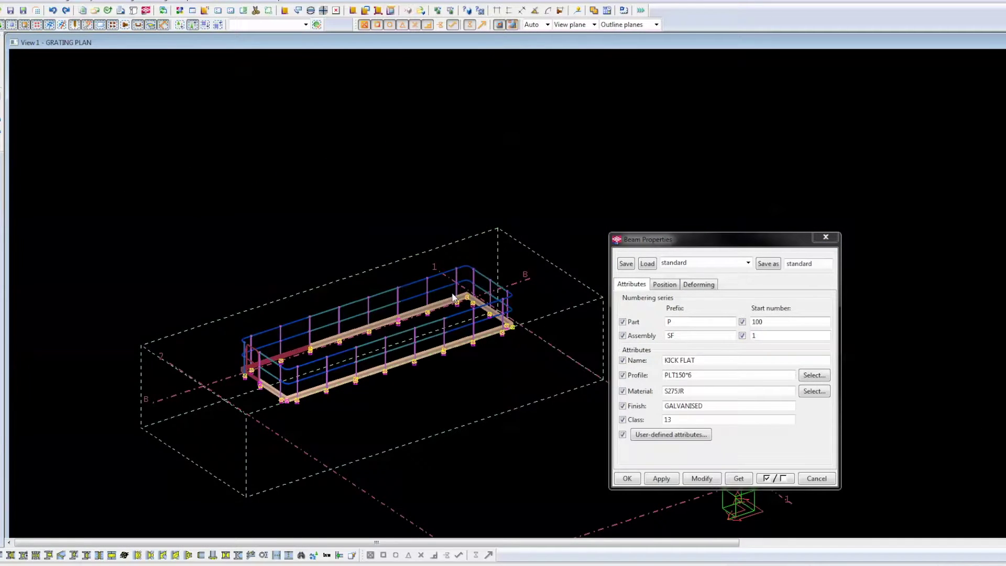
scroll(451, 300, up, 10)
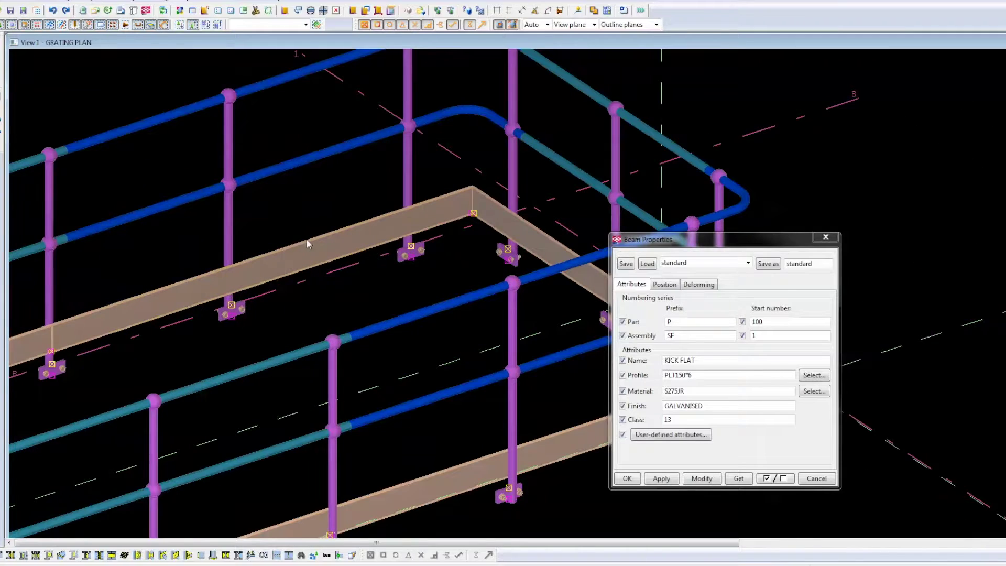
click(307, 246)
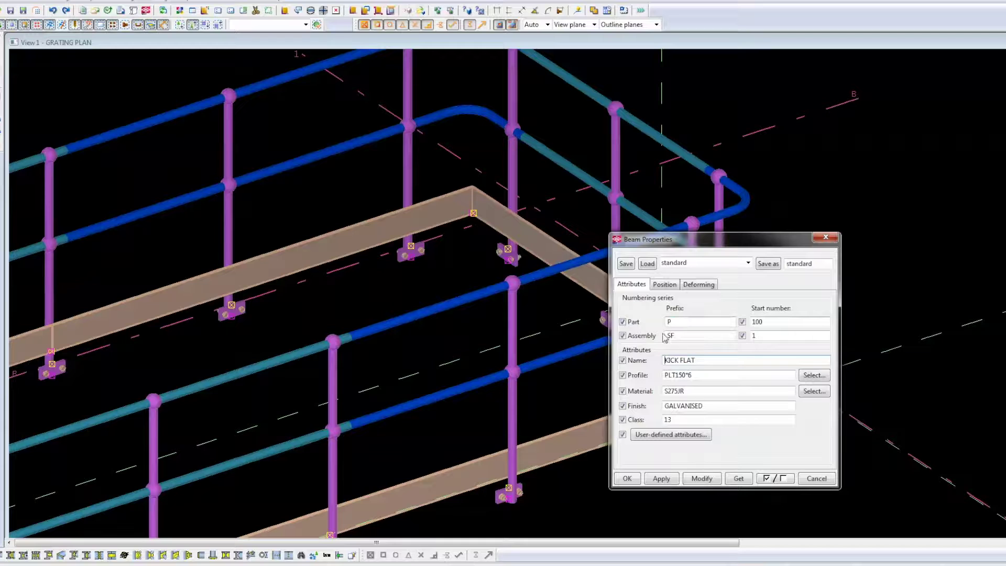
click(694, 333)
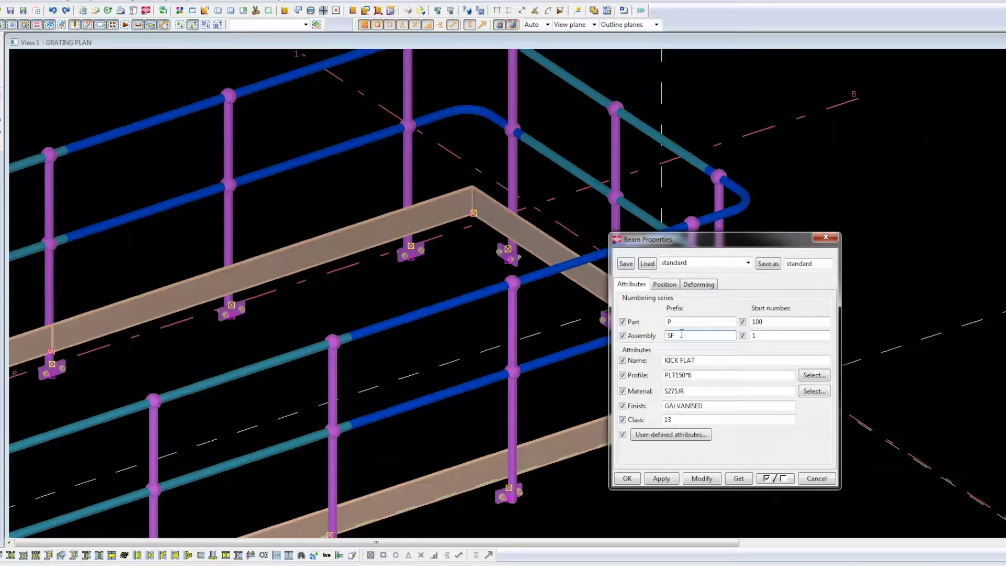
Modify only the selected kick flats' part numbering P 100, assembly numbering SF 1, name KICK FLAT and material S275JR.
click(774, 478)
click(622, 335)
click(623, 321)
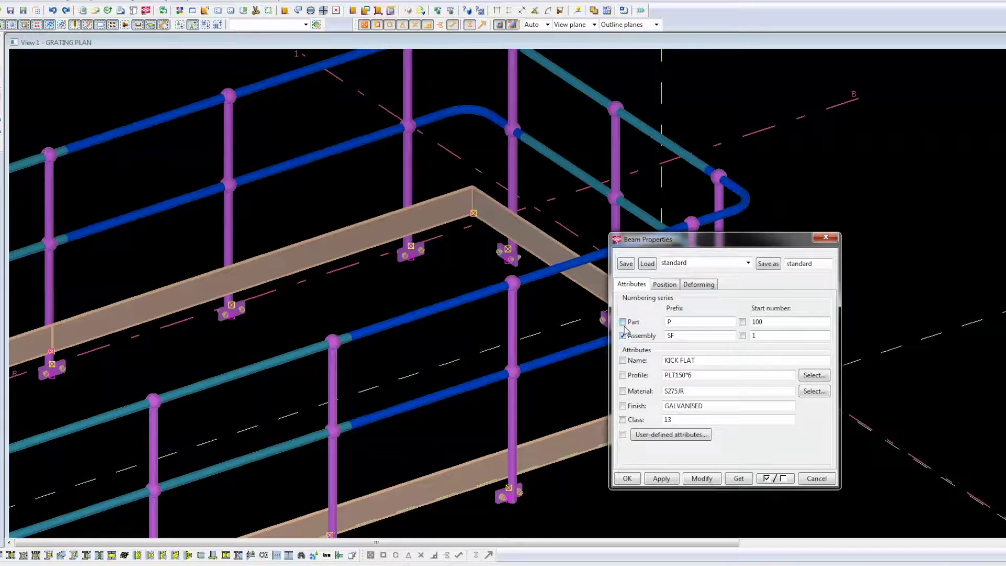
click(743, 336)
click(742, 322)
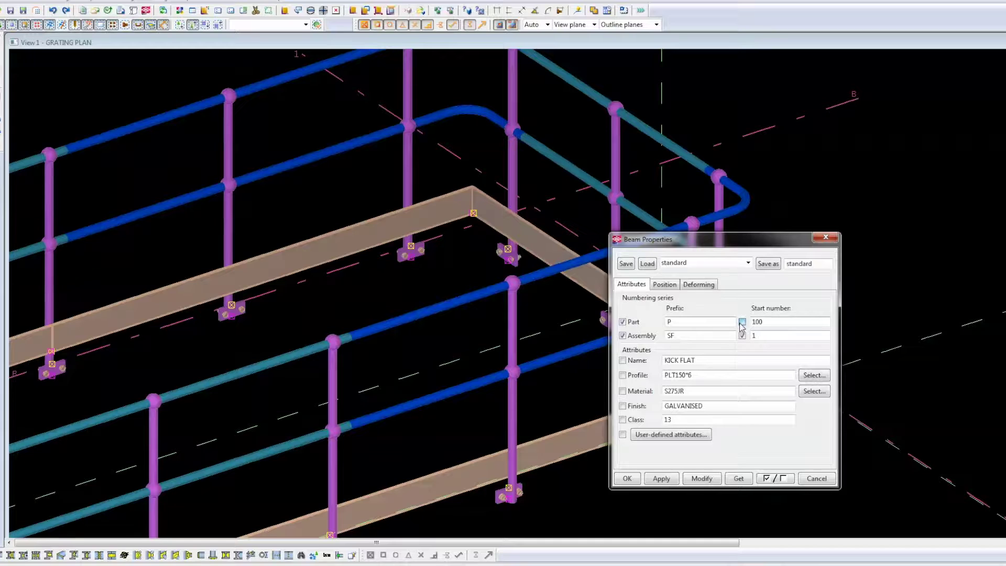
click(623, 361)
click(622, 392)
click(697, 479)
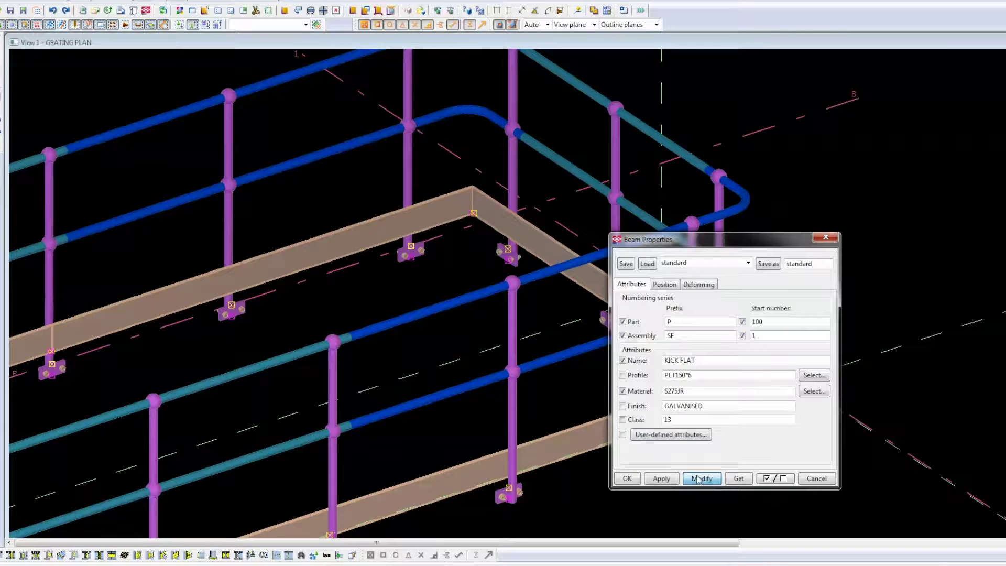
Close the beam properties and hide the selected kick flats from the view.
click(823, 238)
right_click(820, 242)
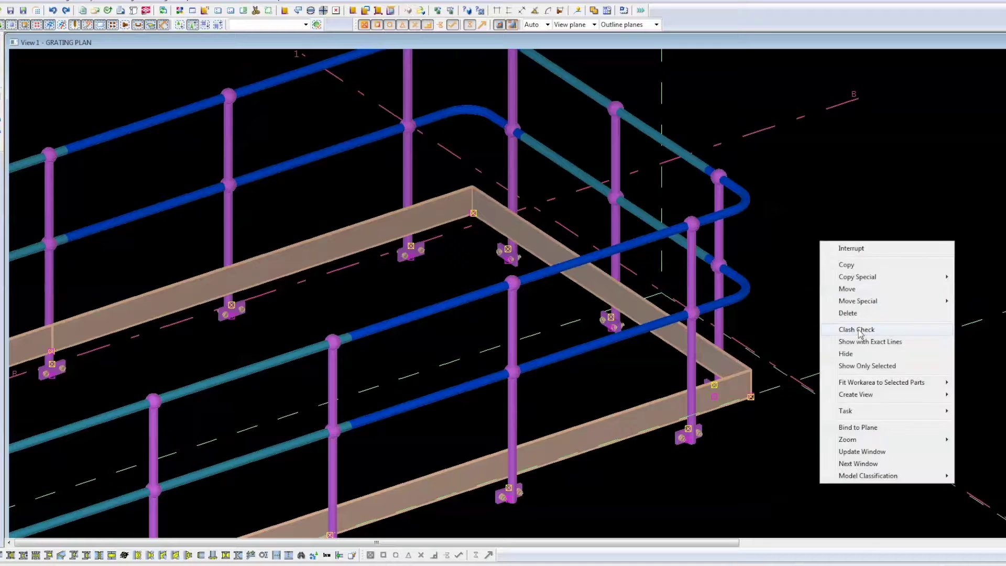
click(847, 354)
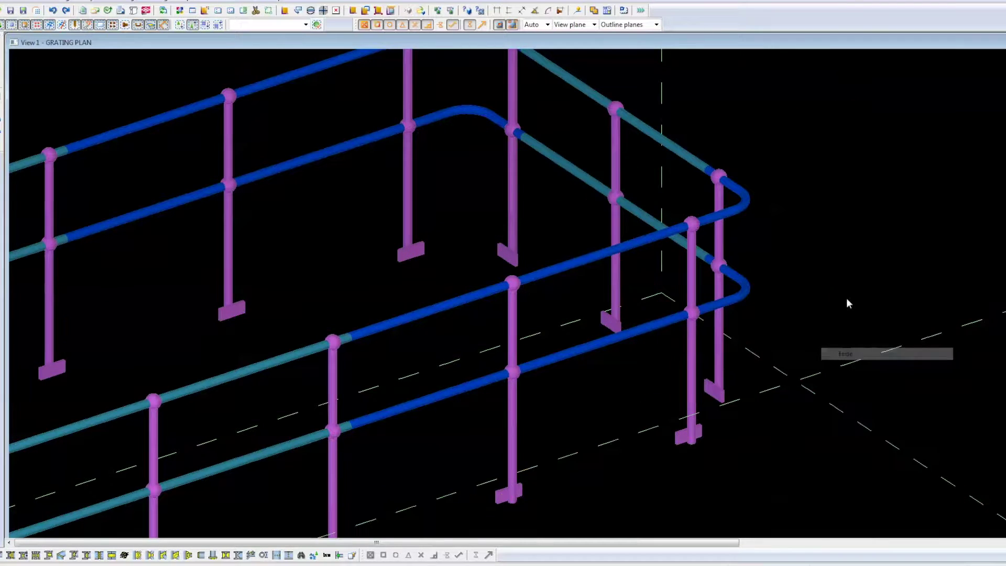
Inspect the remaining balustrade parts around the gate and set the selection filter back to standard.
scroll(832, 227, down, 1)
scroll(580, 319, down, 5)
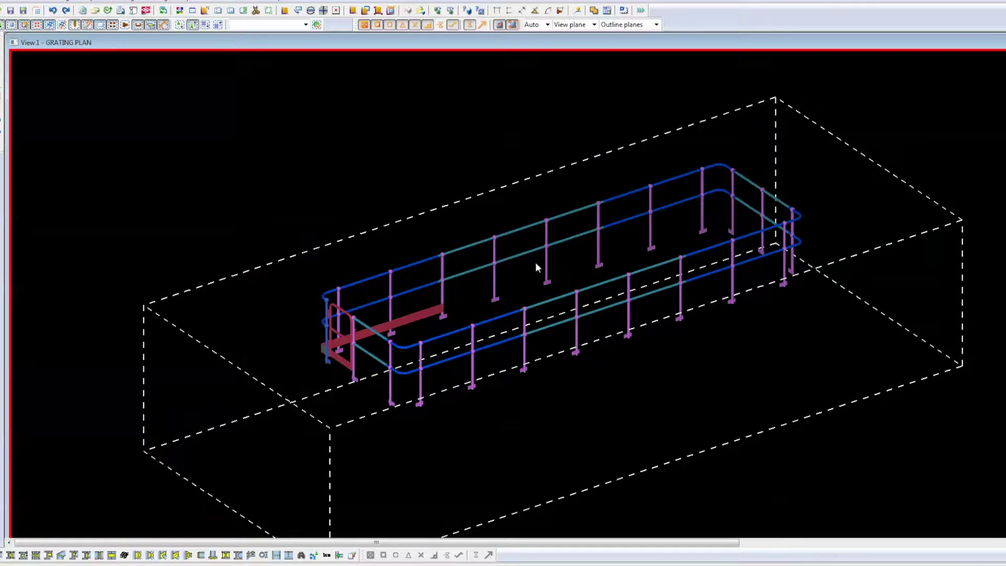
scroll(365, 354, up, 5)
scroll(365, 355, up, 1)
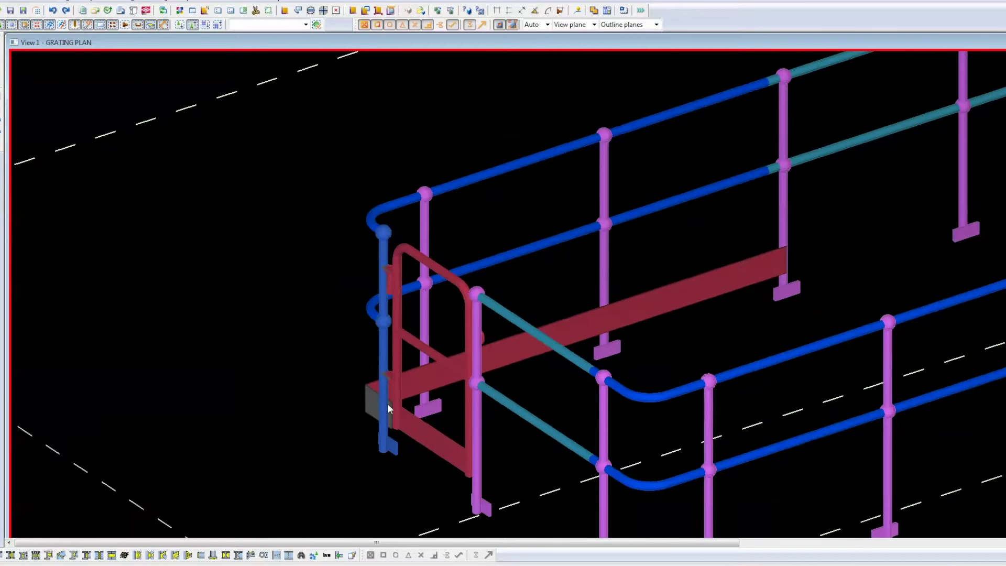
scroll(387, 403, up, 2)
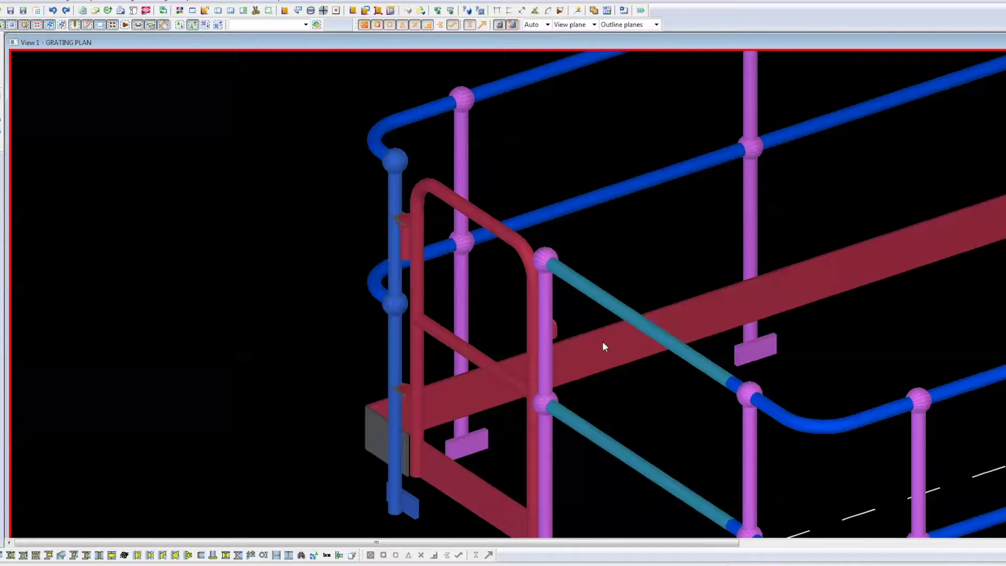
click(244, 27)
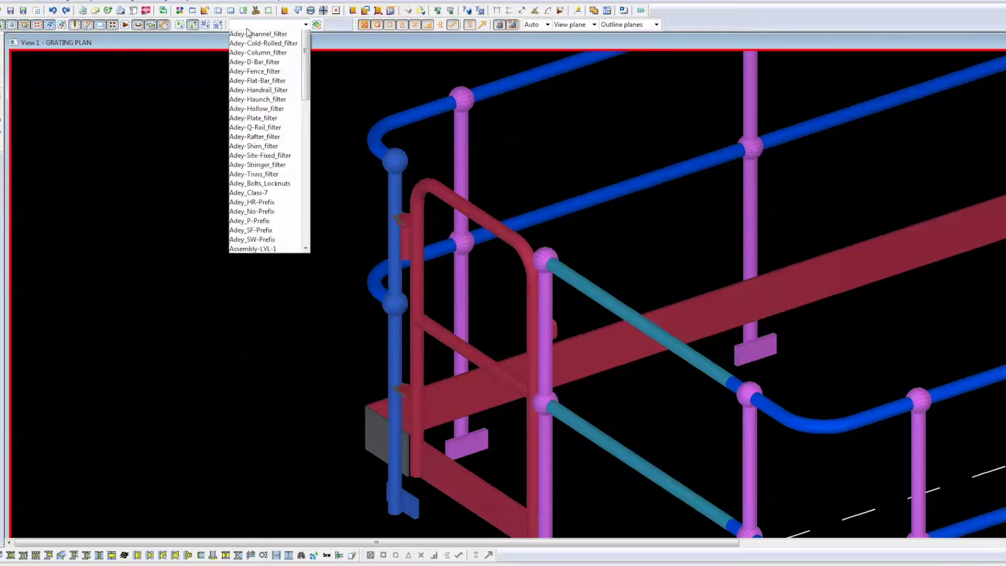
scroll(243, 79, up, 2)
click(243, 37)
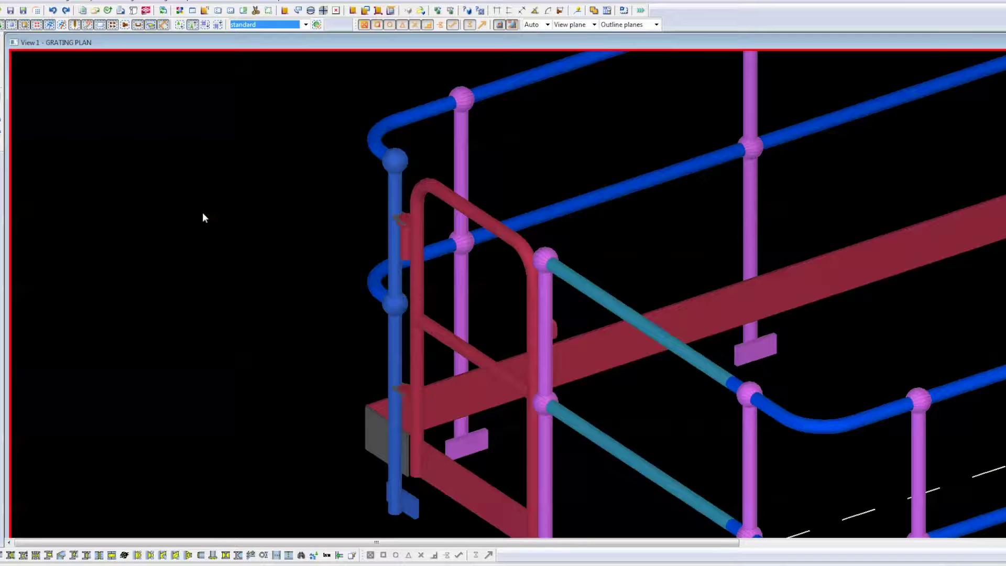
Check the beam properties of the red kick flat behind the gate and the rules of the standard selection filter, closing both.
double_click(713, 300)
click(819, 237)
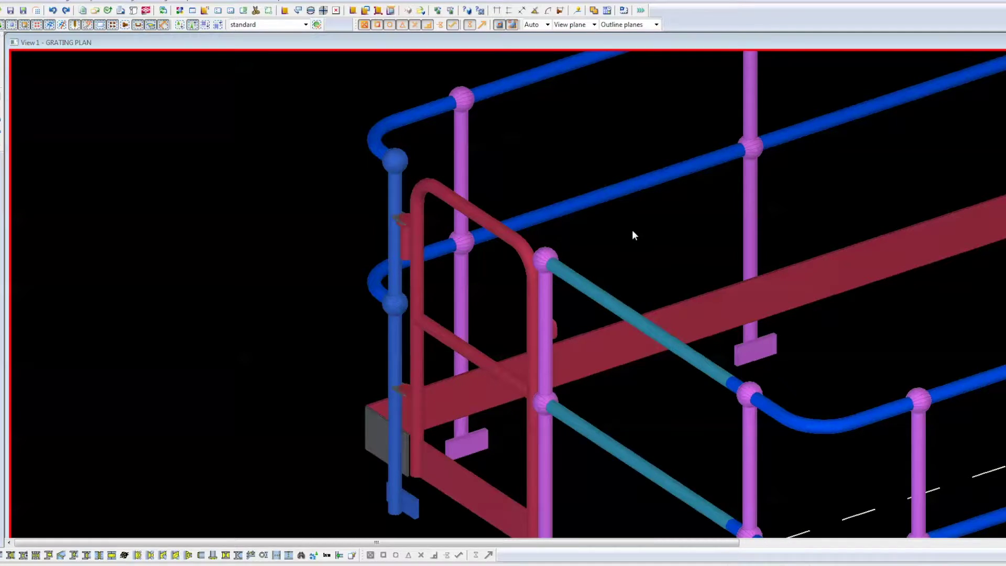
click(316, 24)
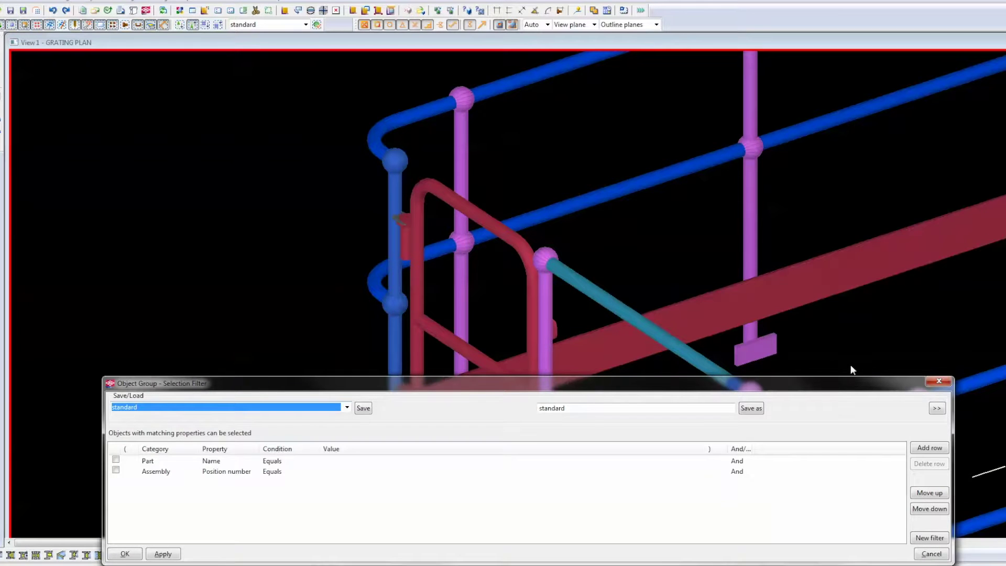
click(932, 382)
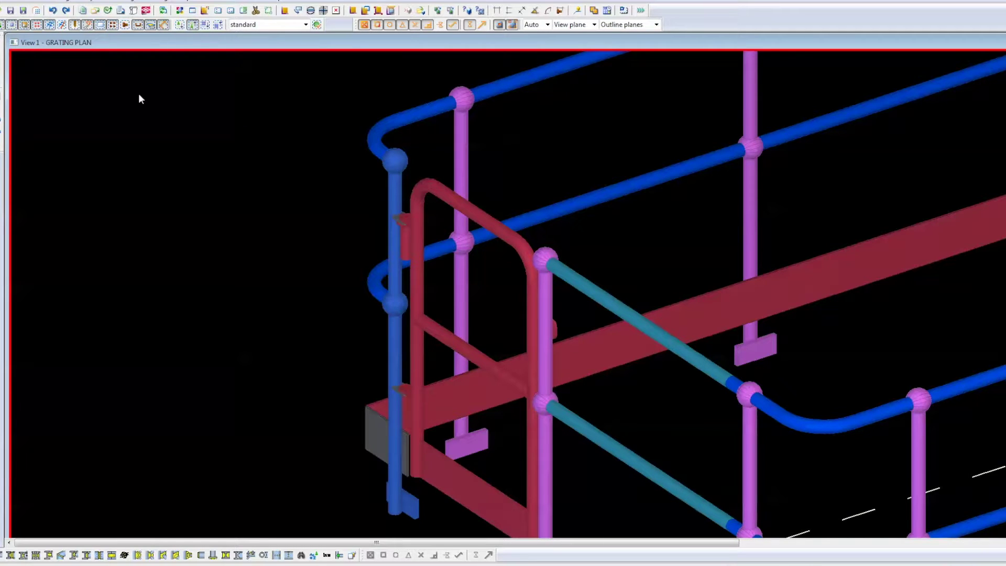
Check the beam properties of the long red kick flat and the short grey kick flat at its end beside the gate.
click(715, 305)
double_click(713, 309)
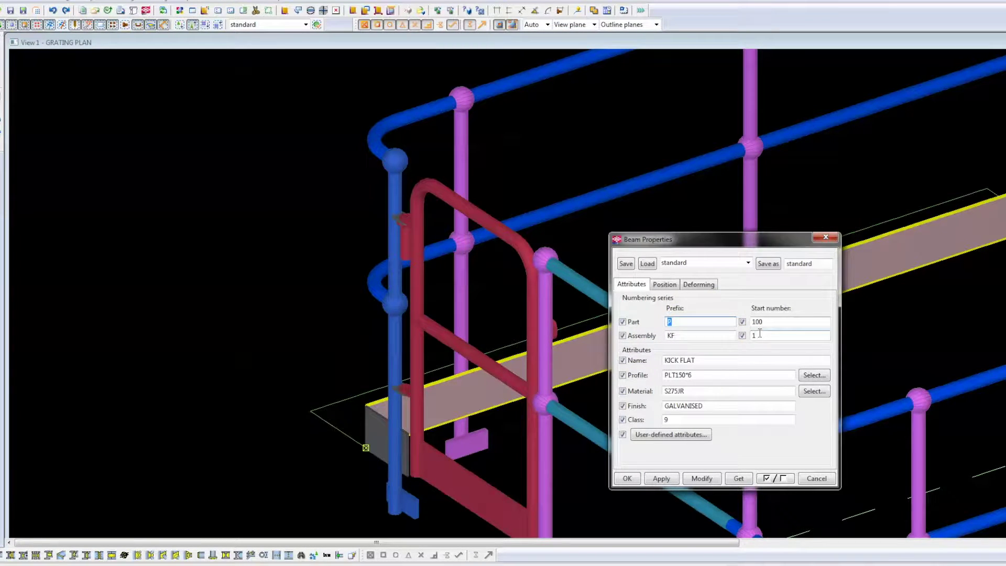
double_click(381, 435)
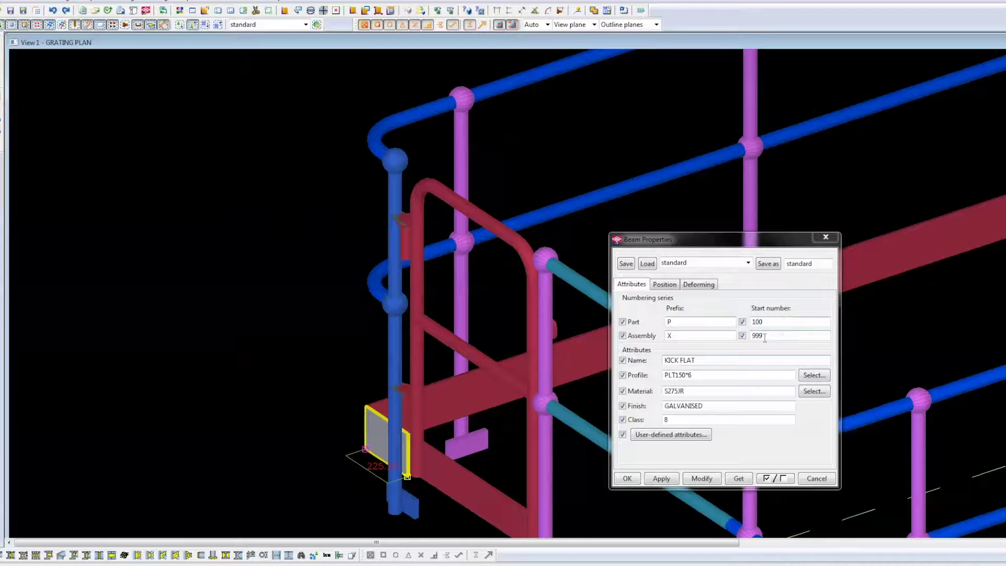
click(545, 336)
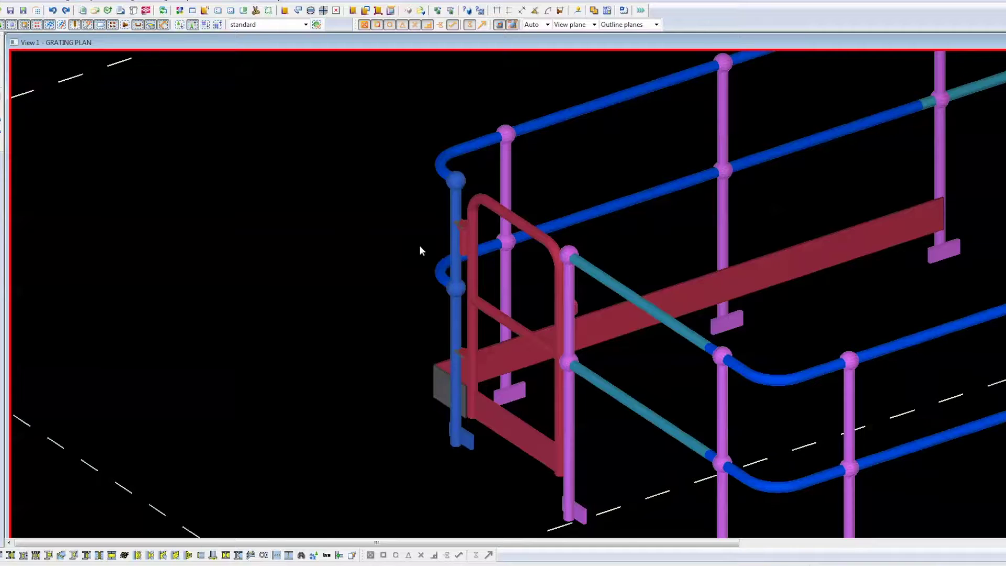
Check the beam properties of the gate assembly and bring up the commands available for the selected gate.
scroll(419, 250, down, 5)
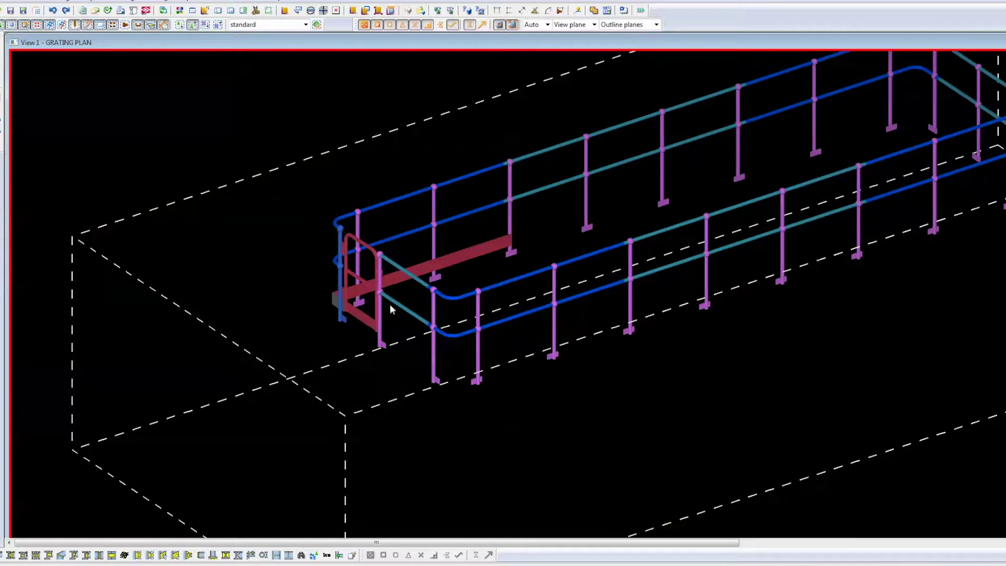
scroll(385, 297, down, 2)
scroll(367, 291, up, 5)
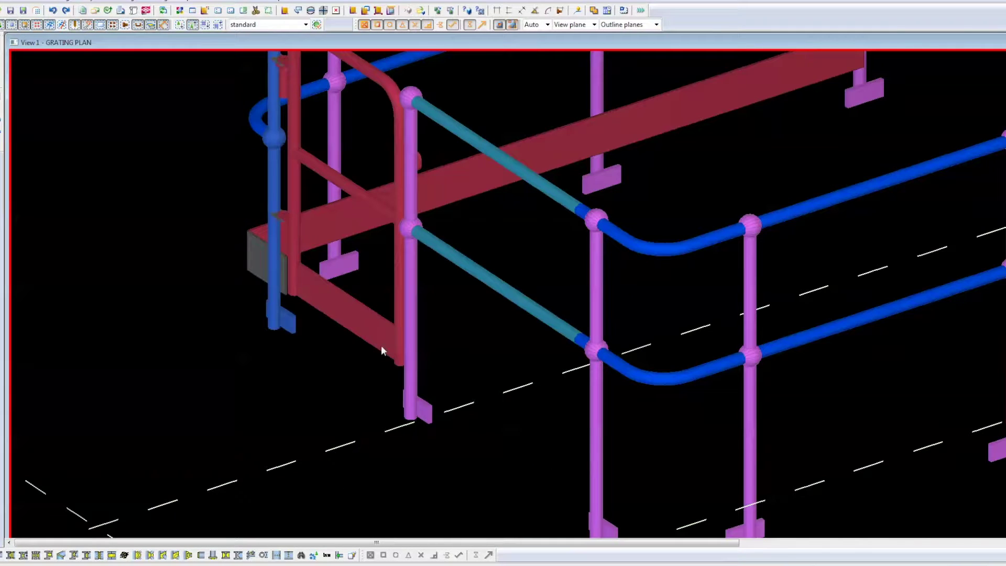
scroll(369, 318, up, 2)
double_click(370, 319)
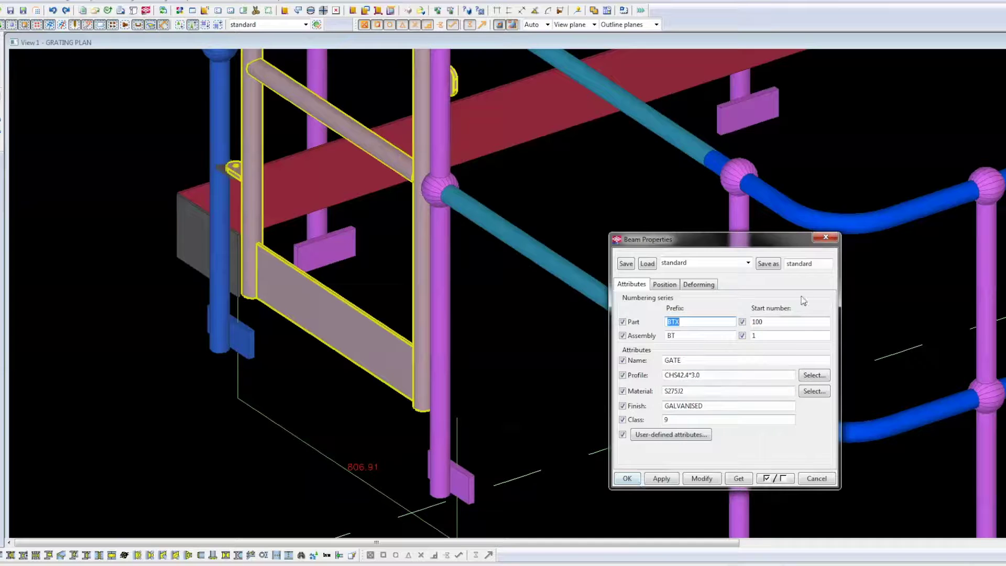
right_click(338, 312)
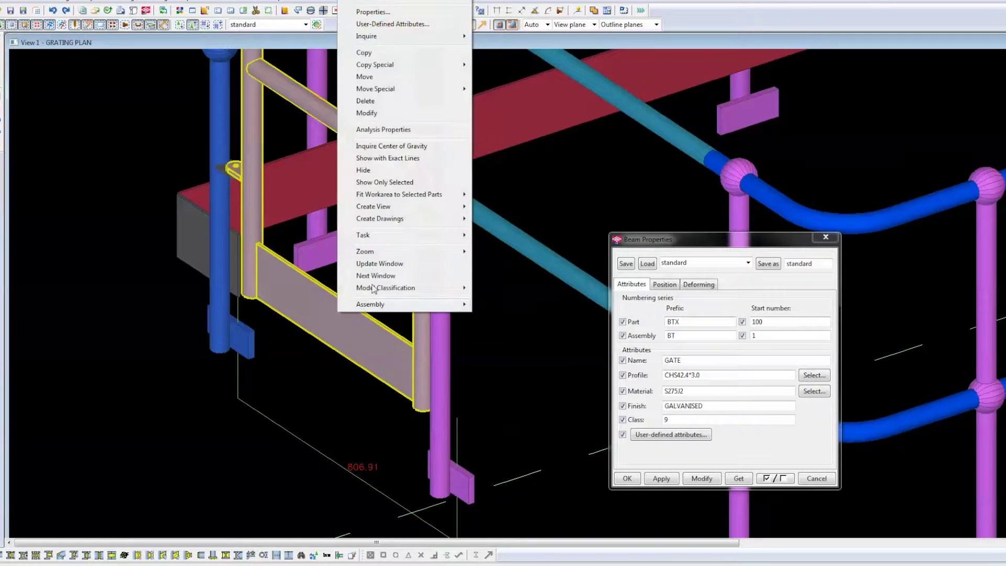
Hide the selected gate parts from the view and close the beam properties.
click(364, 171)
scroll(321, 334, down, 3)
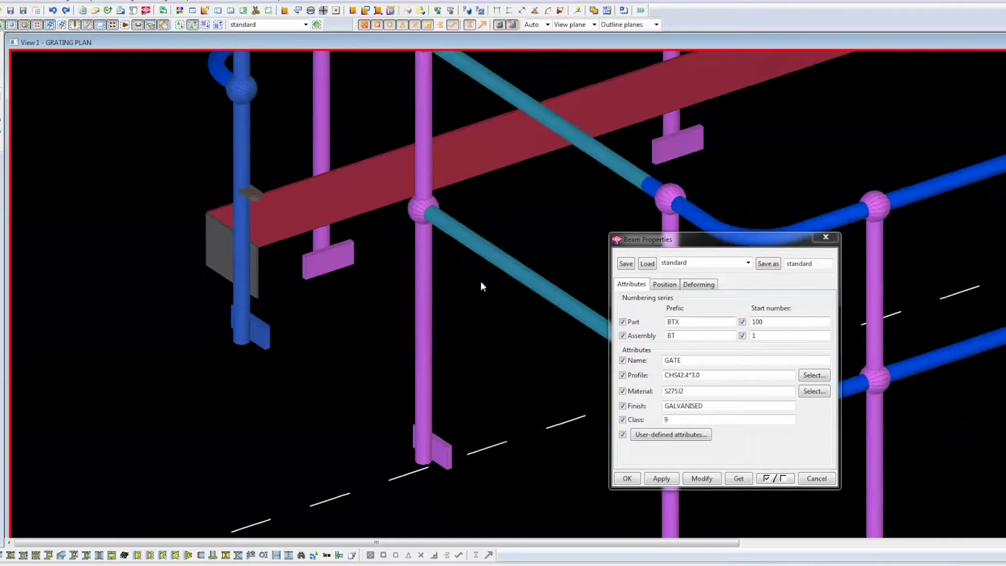
click(824, 239)
Hide the red toe plate and its grey end plate near the open end of the handrail.
scroll(414, 341, down, 2)
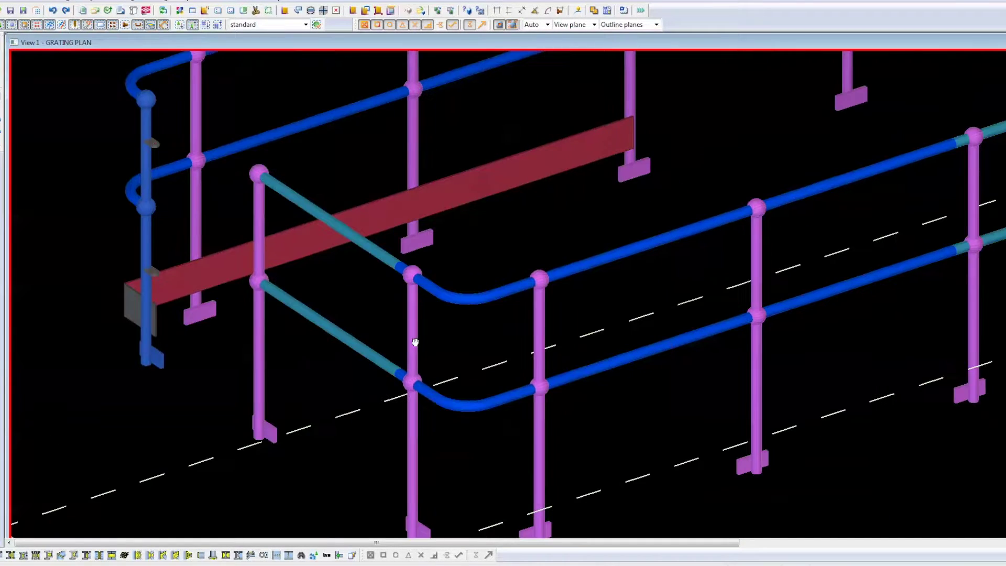
scroll(592, 317, down, 3)
click(595, 315)
click(502, 384)
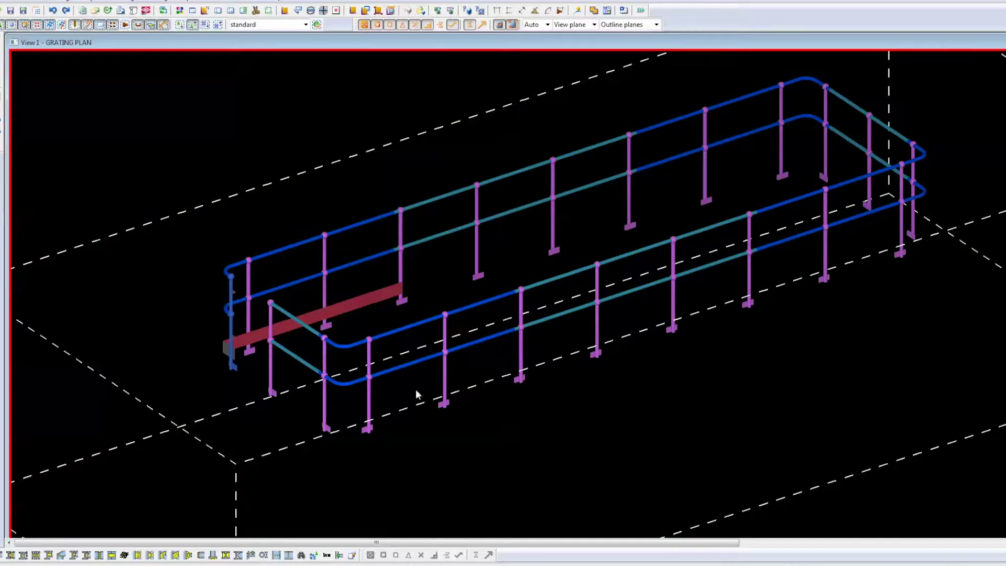
click(397, 367)
click(365, 309)
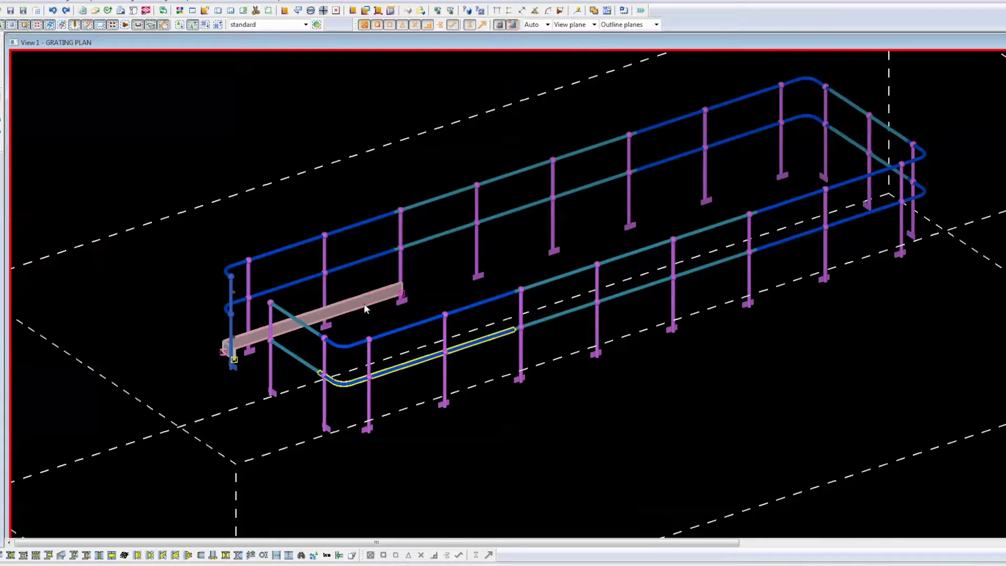
right_click(364, 308)
click(394, 385)
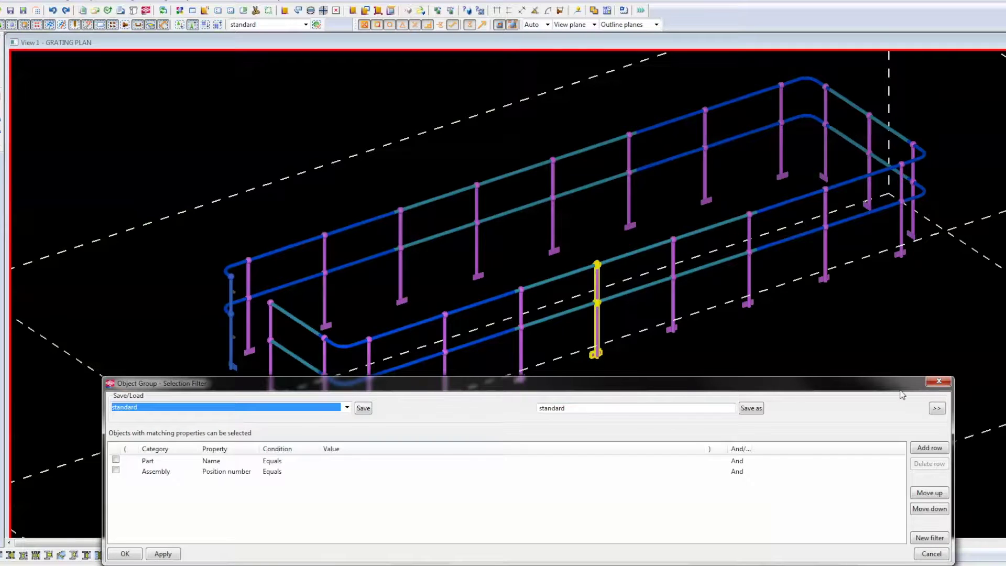
key(Escape)
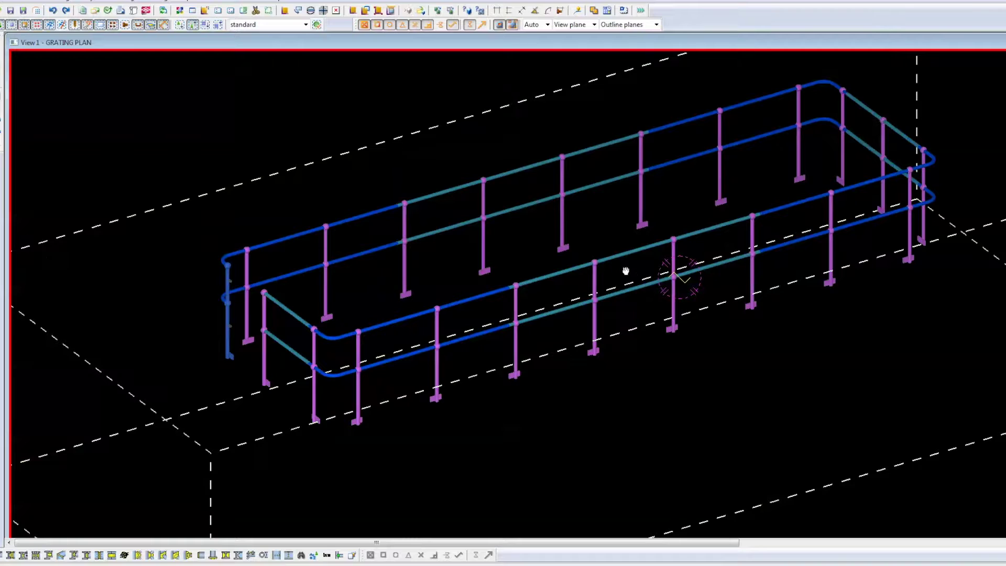
Rotate the model to a side view and select the handrail posts together with a selection window.
key(ctrl+Left)
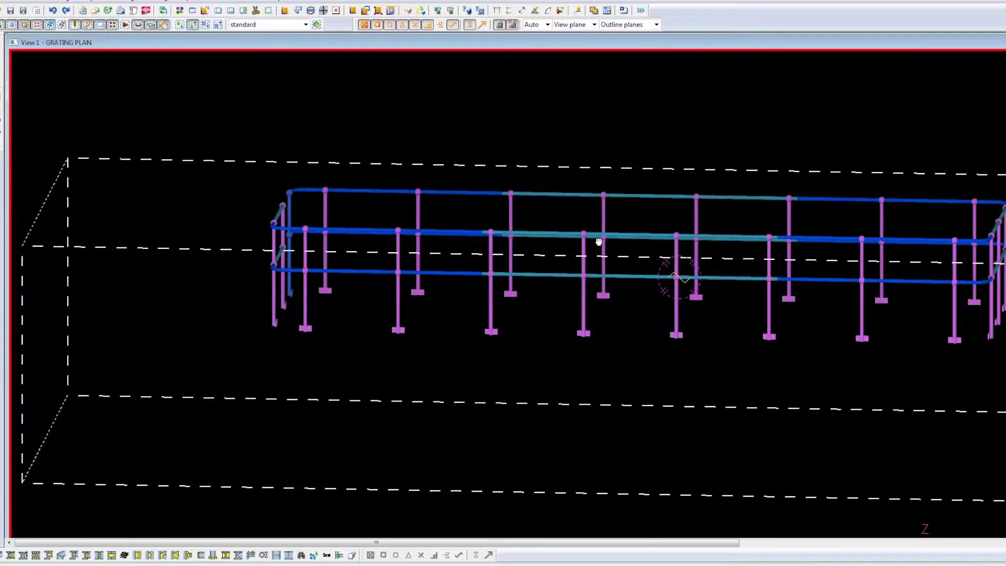
key(ctrl+p)
right_click(680, 158)
click(682, 162)
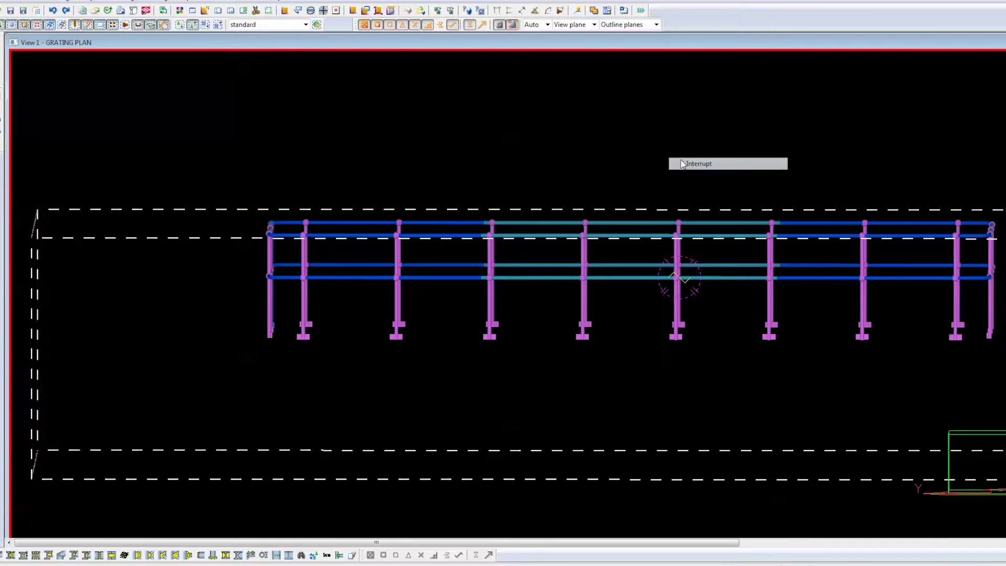
drag(996, 348, 309, 319)
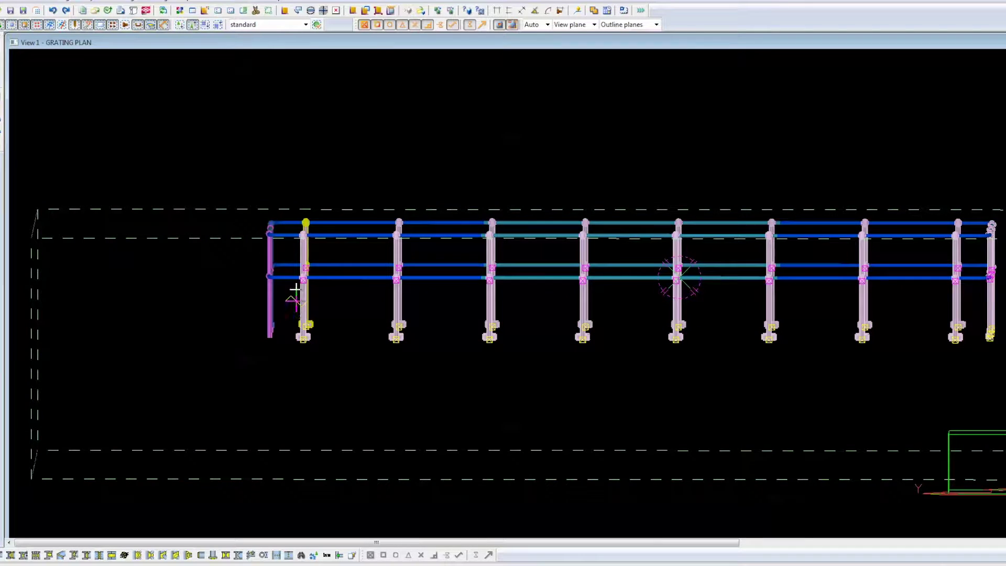
Add the three remaining posts around the gate opening to the post selection.
key(ctrl+p)
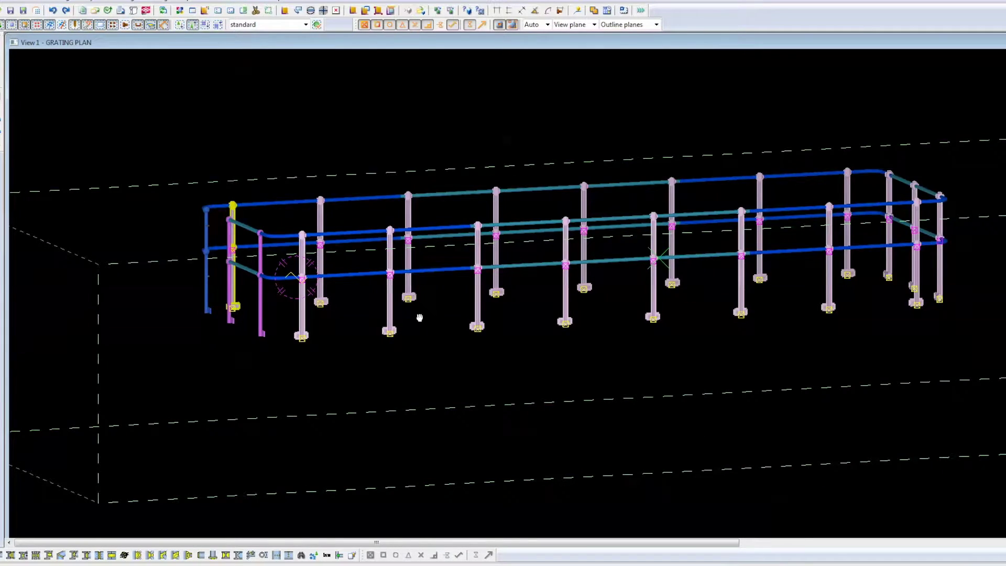
key(ctrl+Left)
key(ctrl+Left)
scroll(419, 315, up, 3)
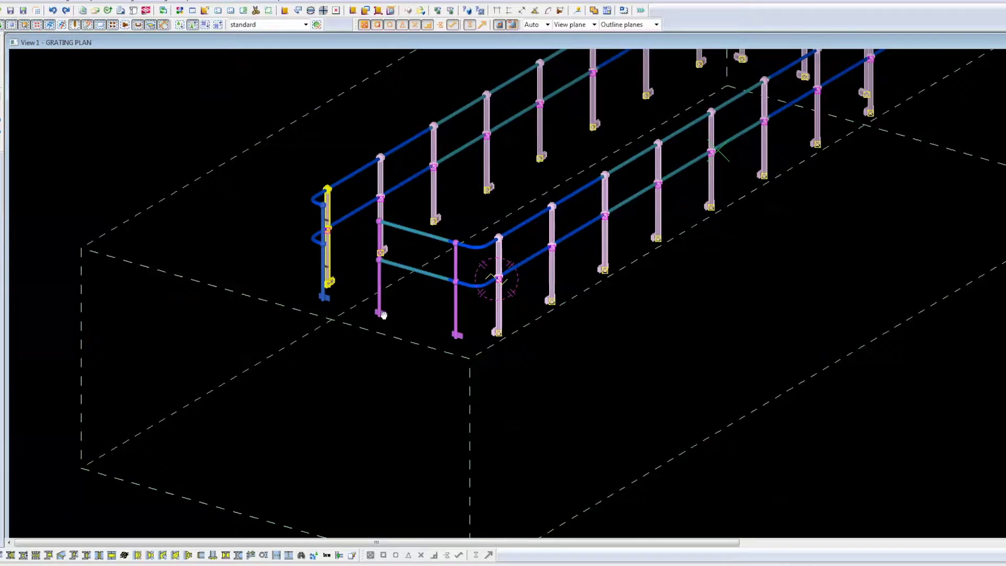
scroll(384, 314, up, 2)
right_click(507, 313)
click(520, 321)
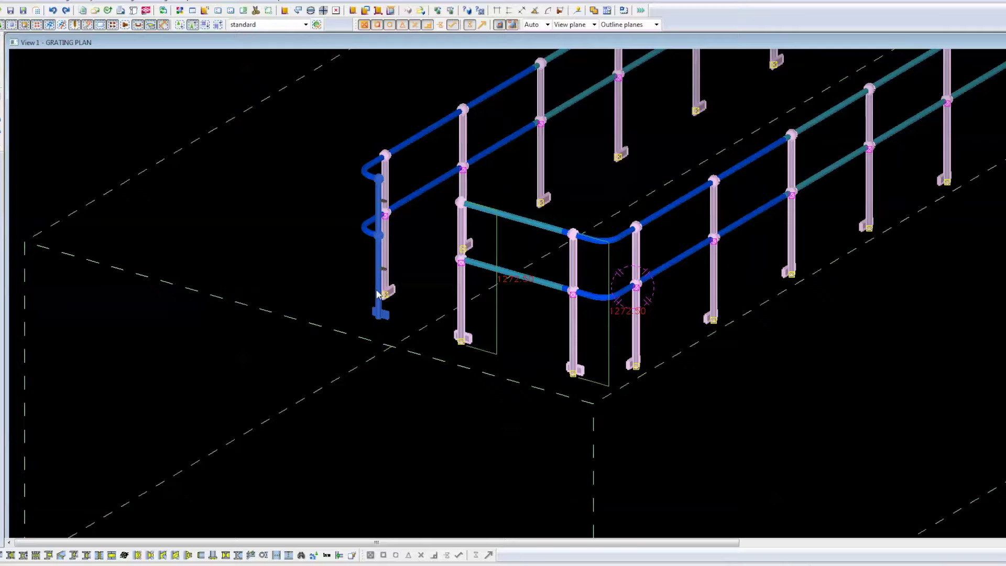
click(369, 310)
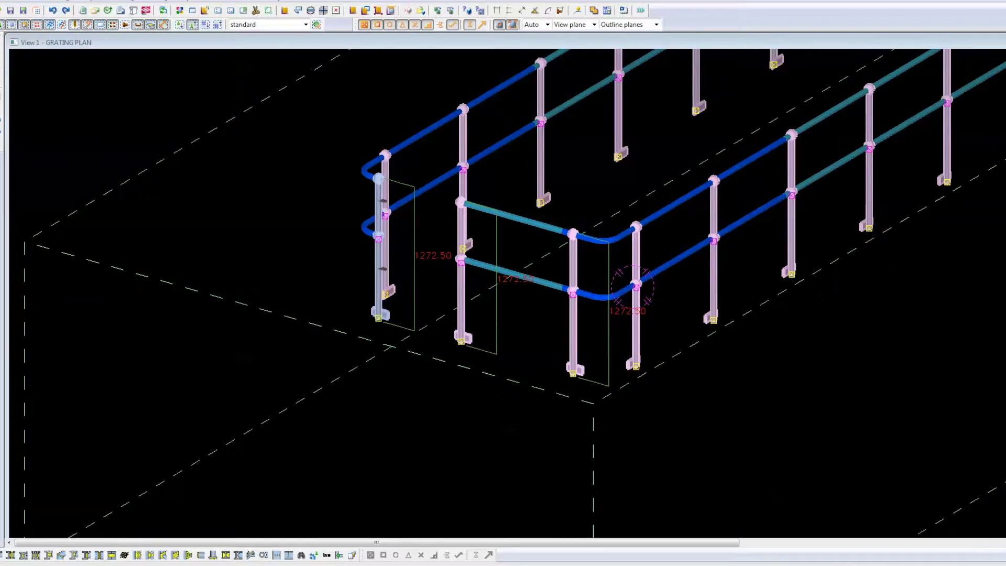
In the posts' column properties, enable only the part and assembly prefixes for modification and set the assembly prefix to BAL.
double_click(378, 262)
drag(624, 14, 190, 214)
click(223, 428)
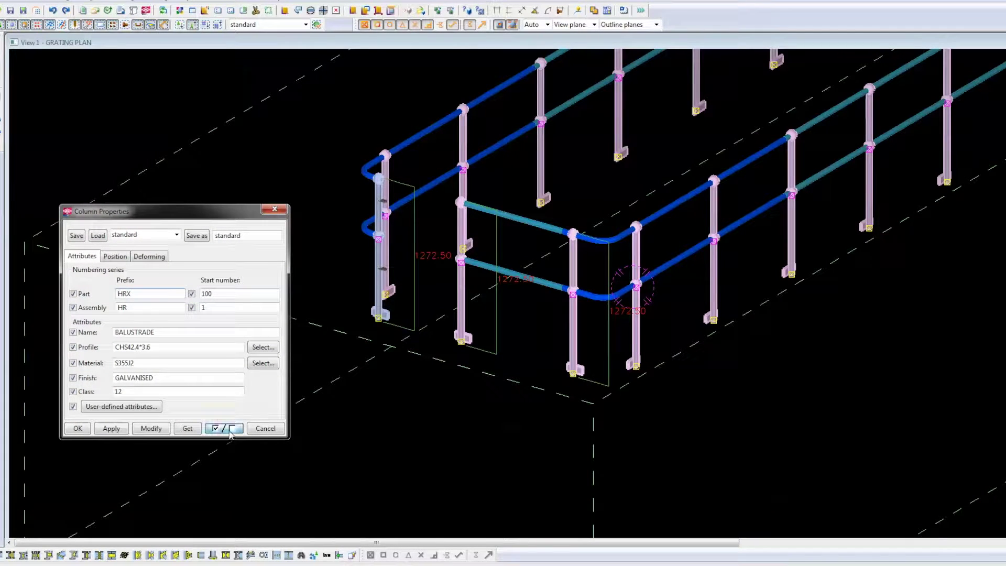
click(74, 295)
drag(135, 312, 106, 318)
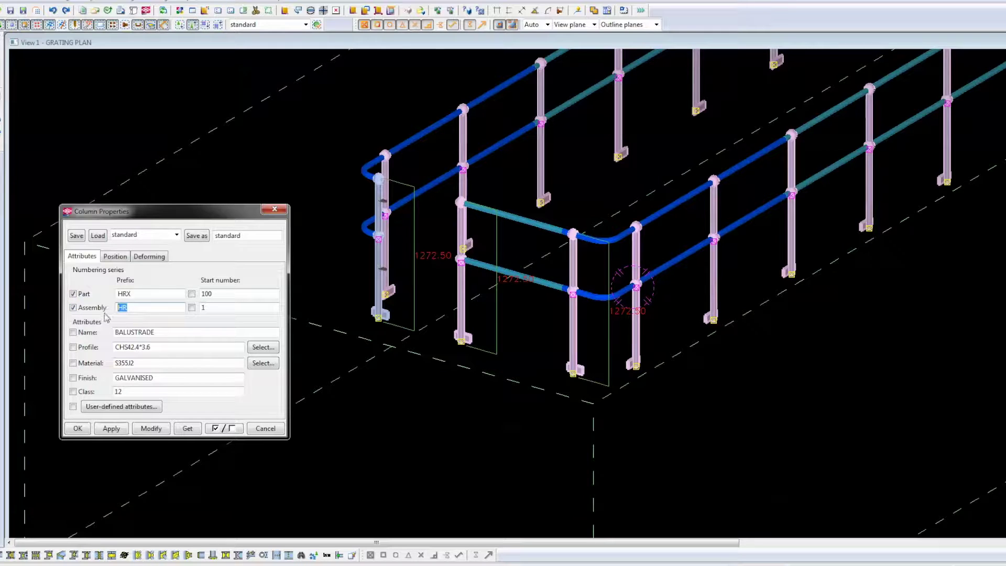
text(BAL)
Rename the posts as BALUSTRER, include start numbers 100 and 1 and material S355J2, and apply the modification.
drag(152, 331, 144, 332)
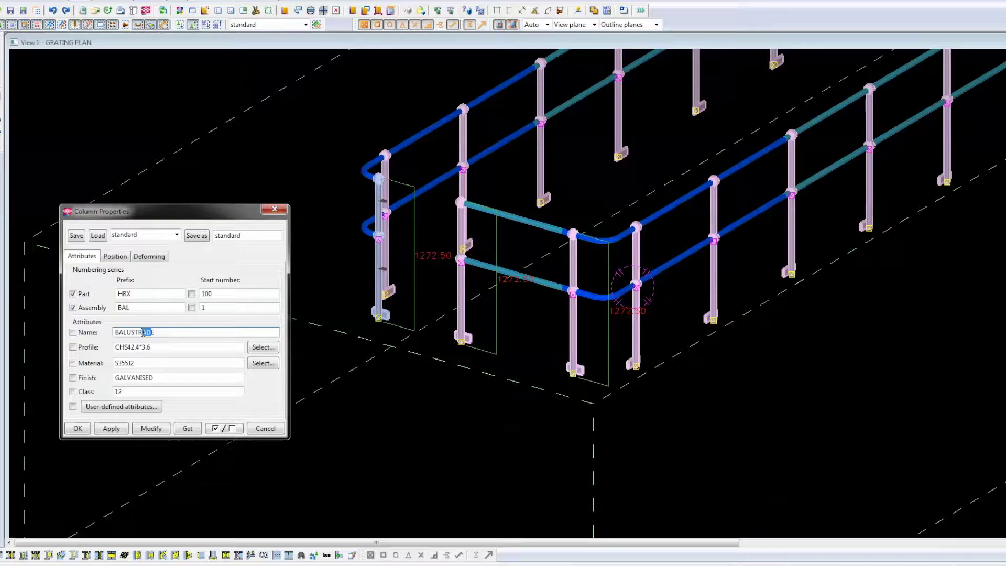
key(Delete)
text(R)
click(192, 293)
click(191, 308)
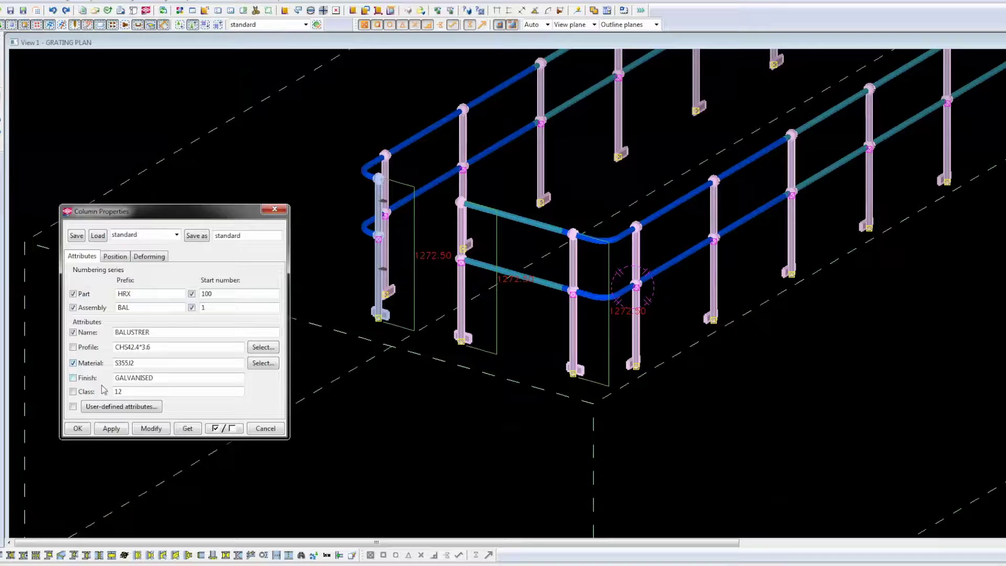
click(149, 428)
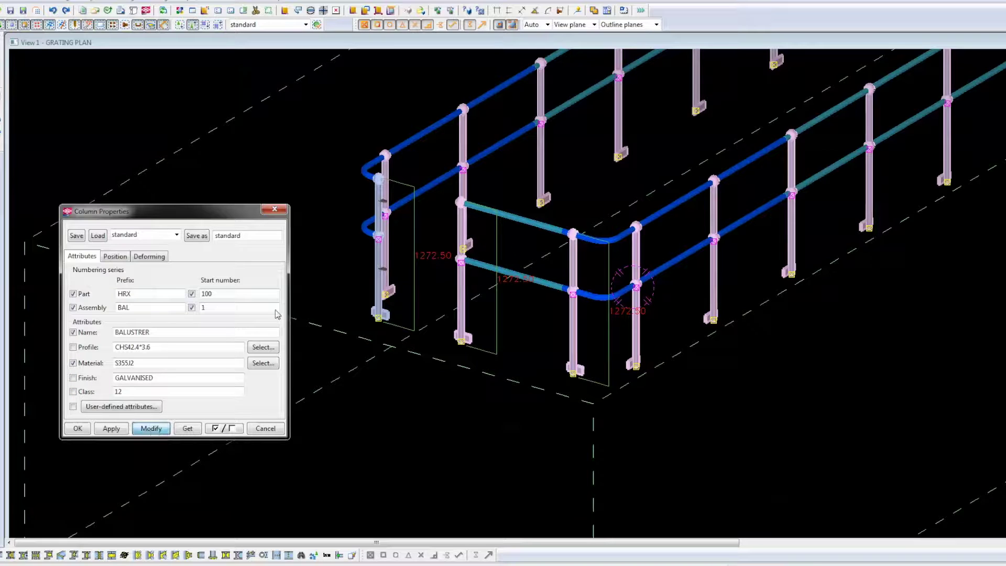
Hide the modified posts and select all of the remaining upper and lower handrail tubes.
right_click(297, 152)
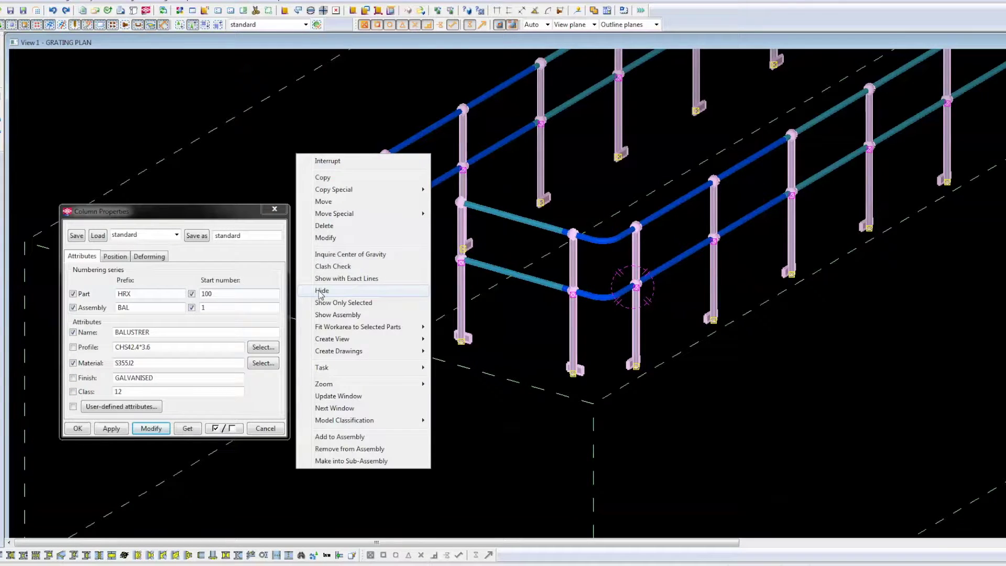
click(390, 287)
scroll(390, 288, down, 3)
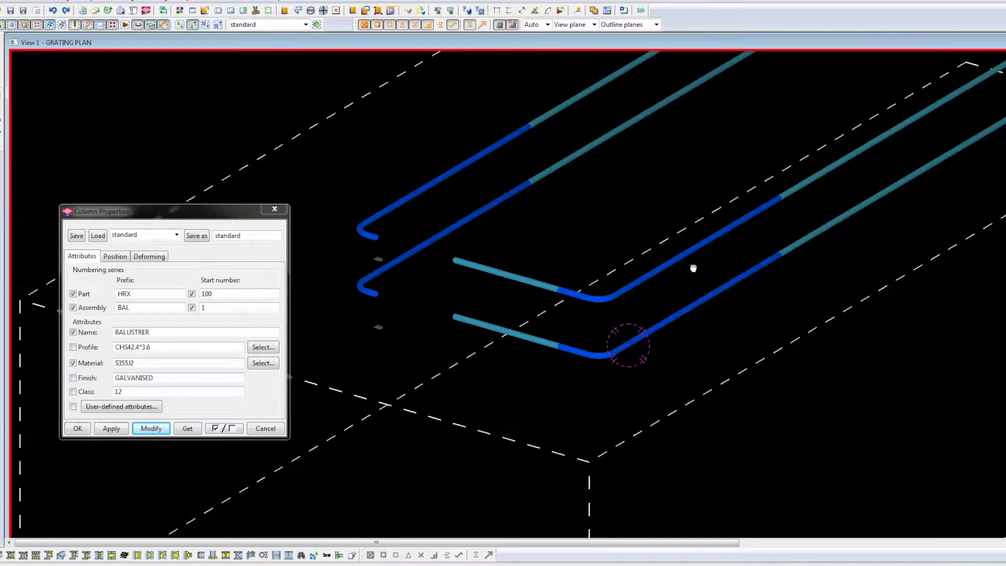
scroll(693, 236, down, 5)
click(648, 177)
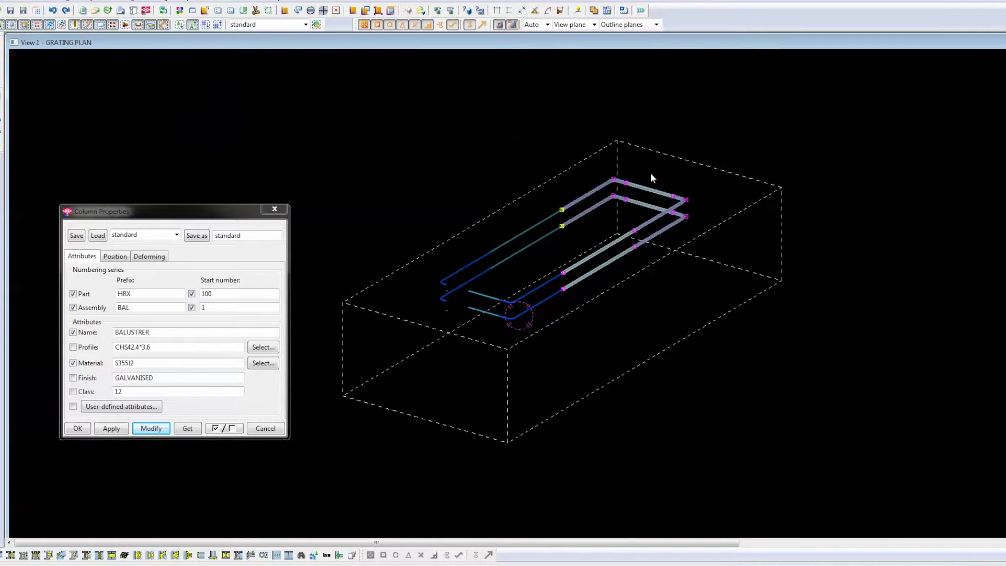
ctrl+click(507, 240)
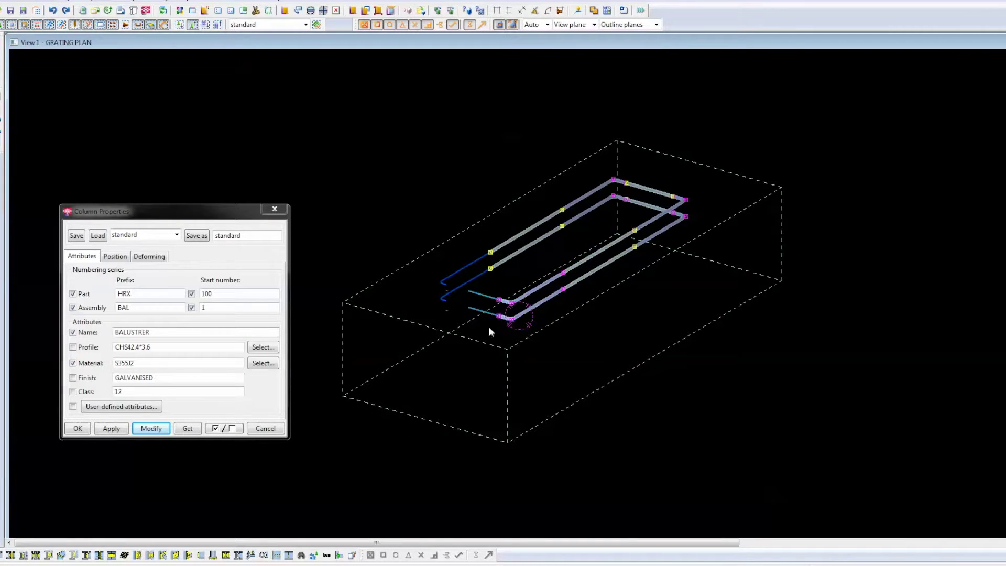
ctrl+click(465, 273)
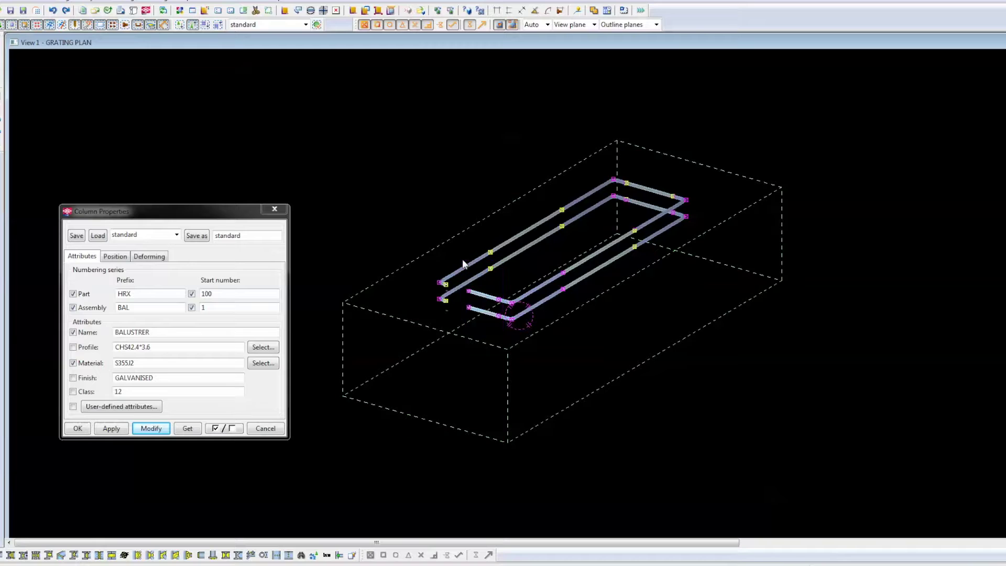
In the handrail tubes' beam properties, enable only the name, prefixes and start numbers for modification.
double_click(545, 221)
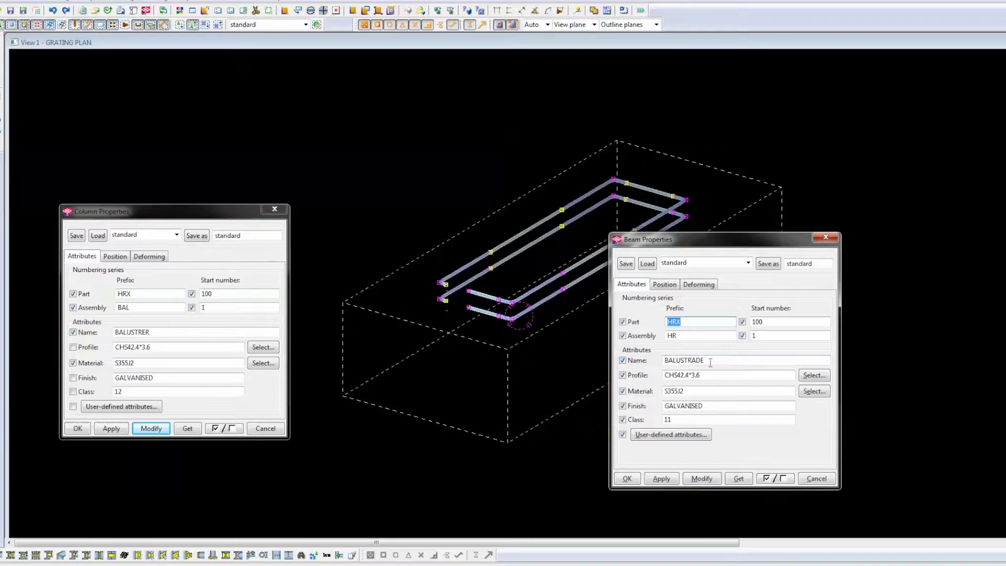
click(768, 479)
click(635, 361)
click(632, 335)
click(632, 322)
click(742, 322)
click(742, 335)
Rename the handrail tubes as HANDRAIL, include material S355J2, and apply the modification.
drag(721, 360, 604, 370)
text(HANDRAIL)
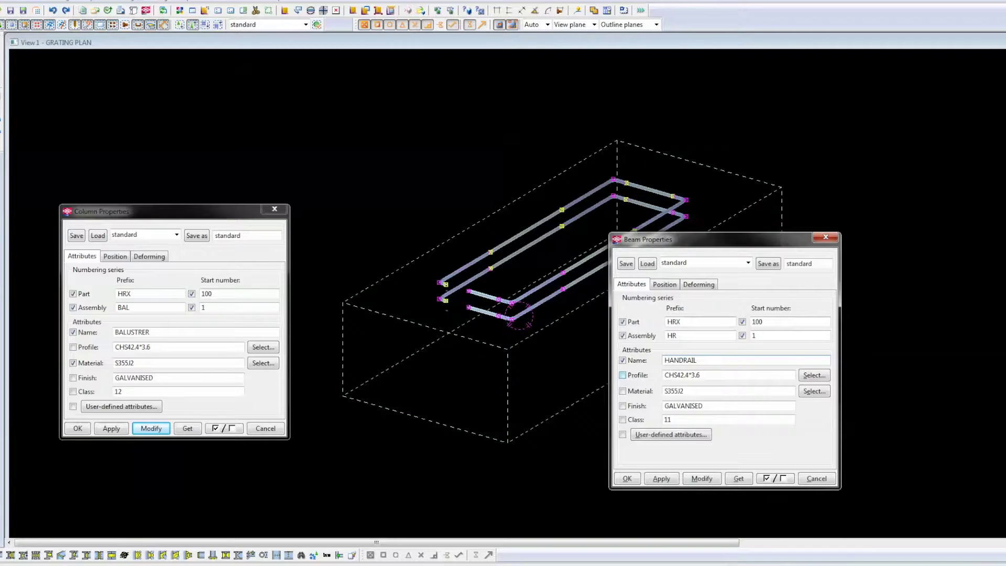
click(640, 390)
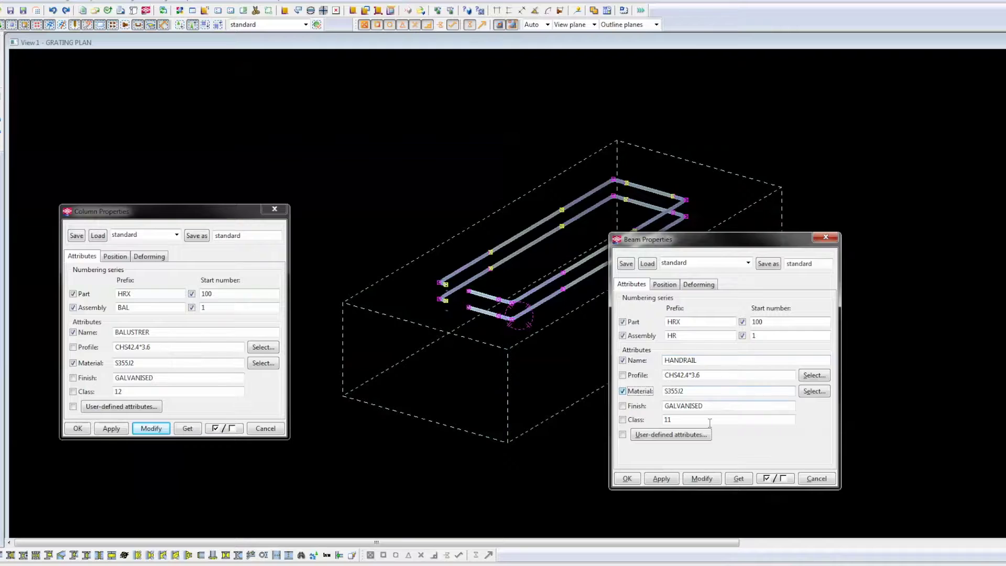
click(700, 478)
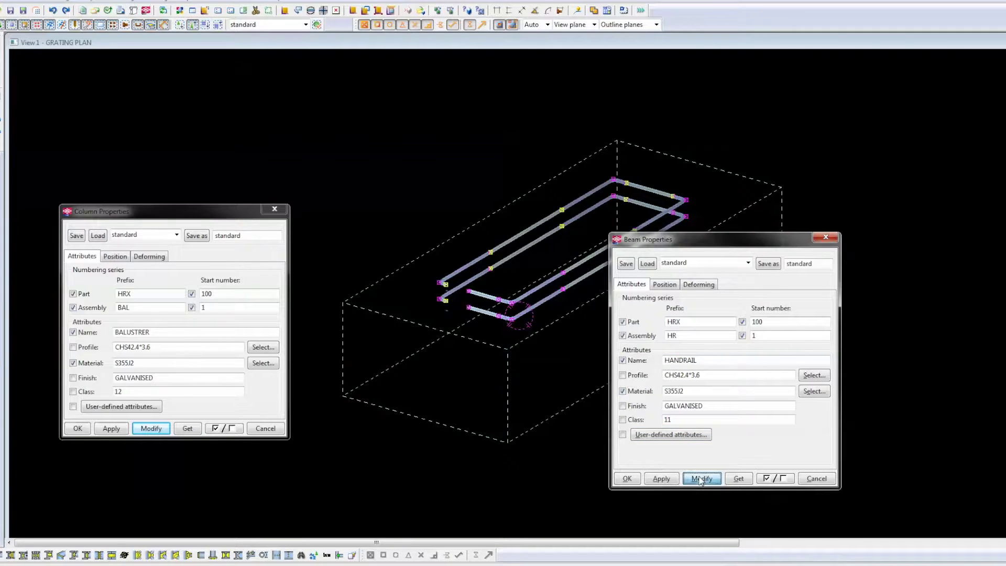
Hide the handrail tubes and select the small gate lugs that remain in the view.
right_click(469, 155)
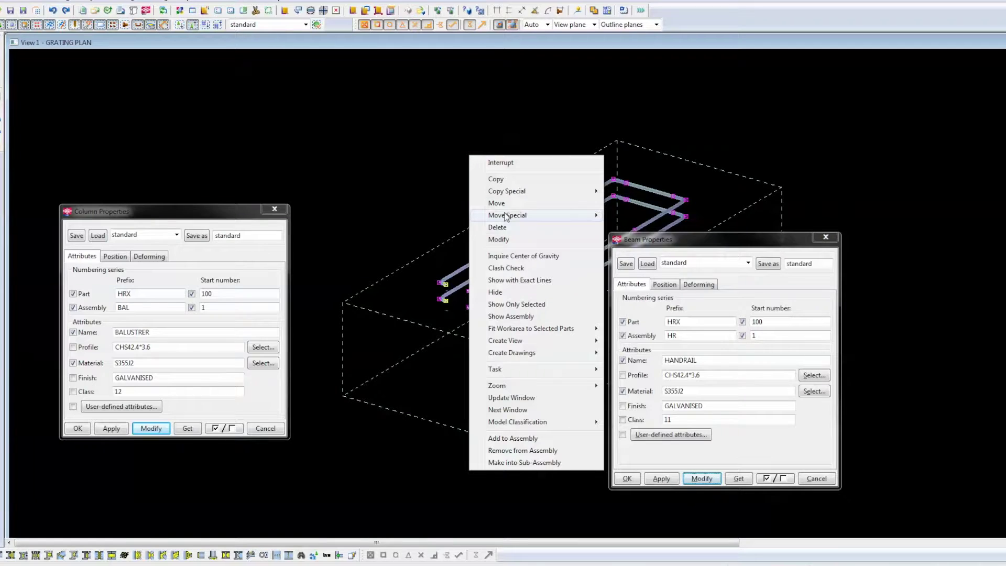
click(494, 291)
scroll(450, 278, up, 2)
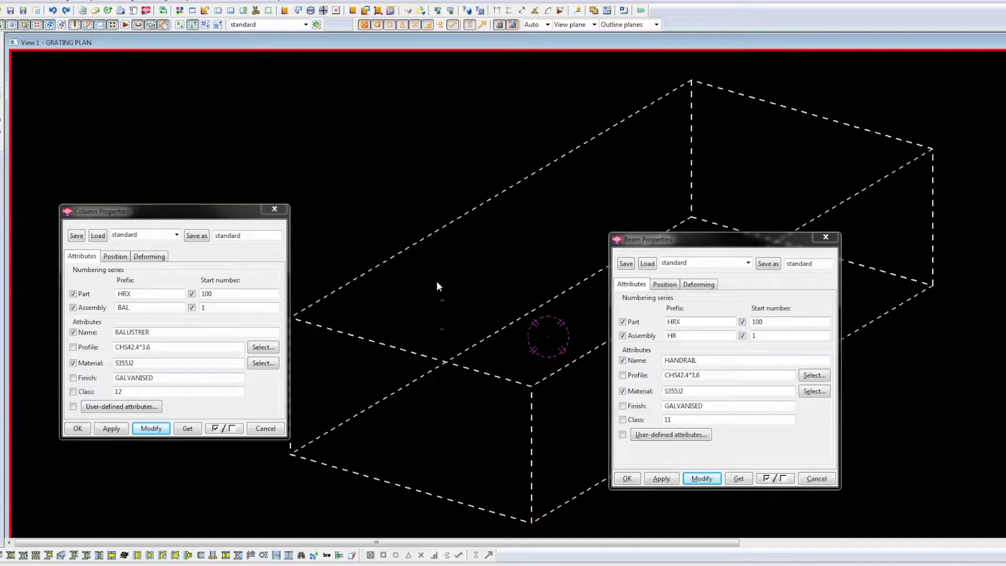
scroll(422, 288, up, 2)
drag(378, 318, 436, 511)
scroll(412, 349, up, 1)
scroll(413, 352, up, 5)
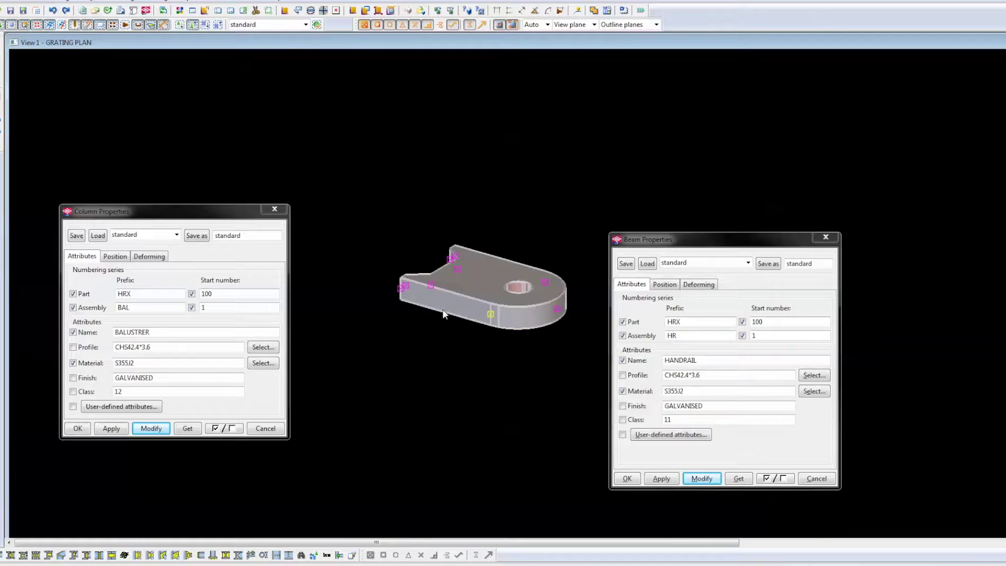
Modify only the gate lugs' numbering and name, using part BTX 100, assembly BT 1 and name GATE-LUG.
double_click(454, 305)
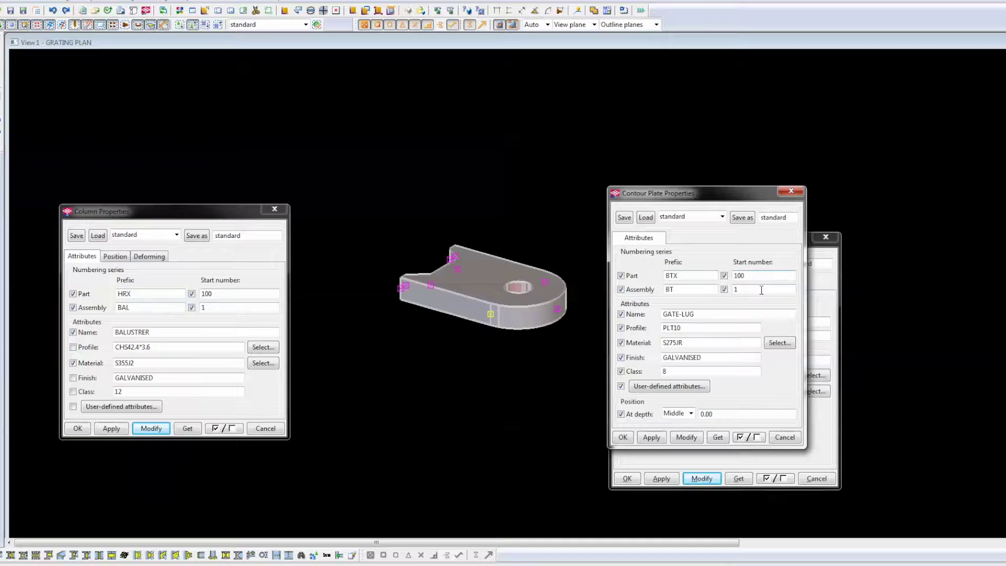
click(751, 437)
click(724, 289)
click(724, 275)
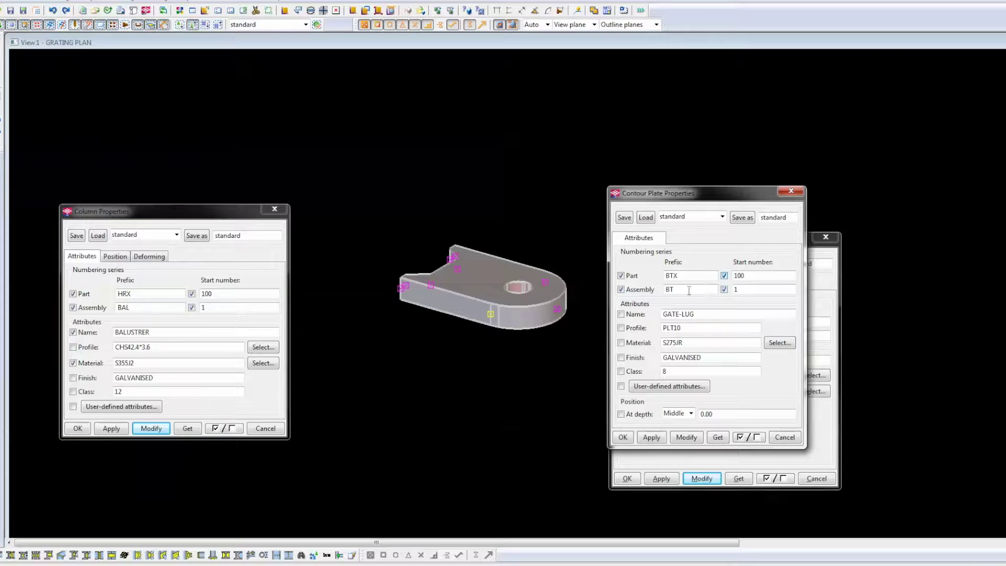
click(622, 314)
click(652, 438)
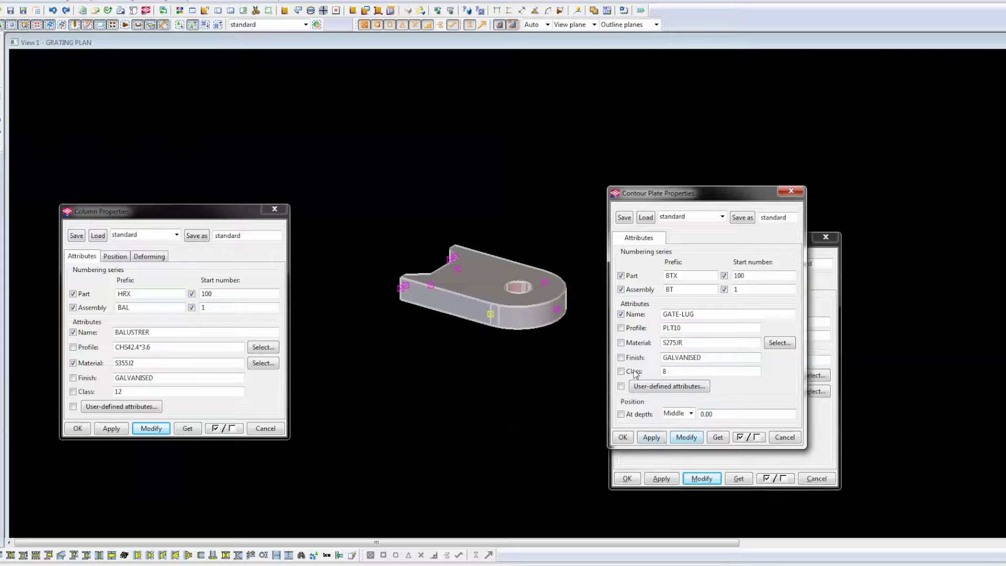
click(682, 438)
Hide the modified gate lugs from the view.
right_click(543, 201)
click(570, 337)
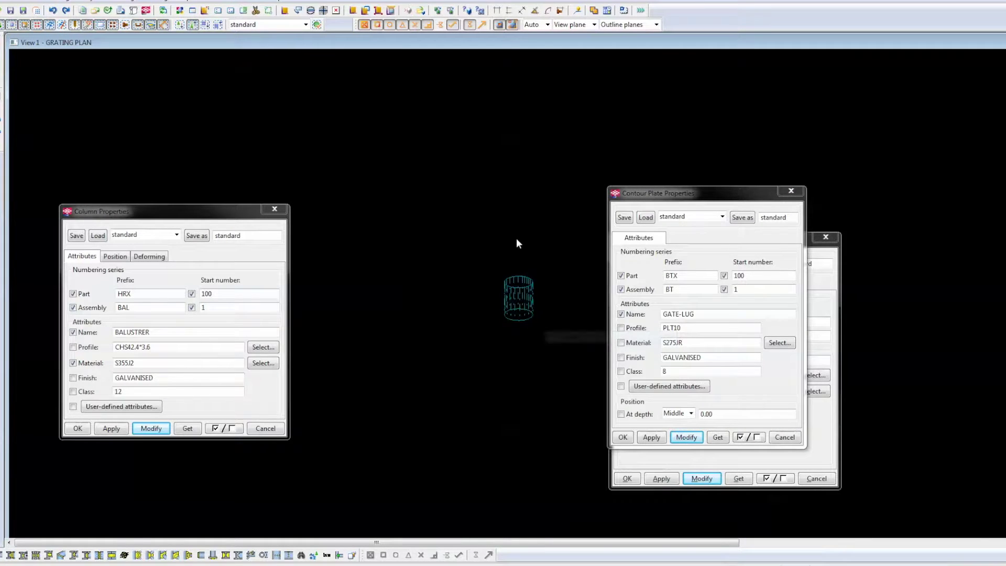
scroll(488, 234, down, 6)
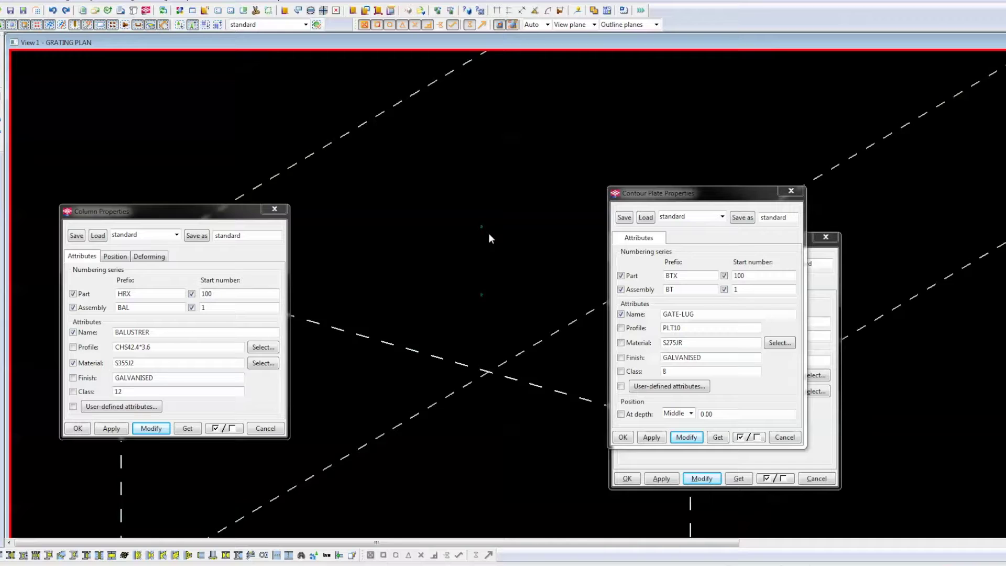
Open the GRATING PLAN view's object filter and set the part and bolt phase conditions to Equals.
ctrl+middle_drag(425, 259, 475, 230)
double_click(475, 231)
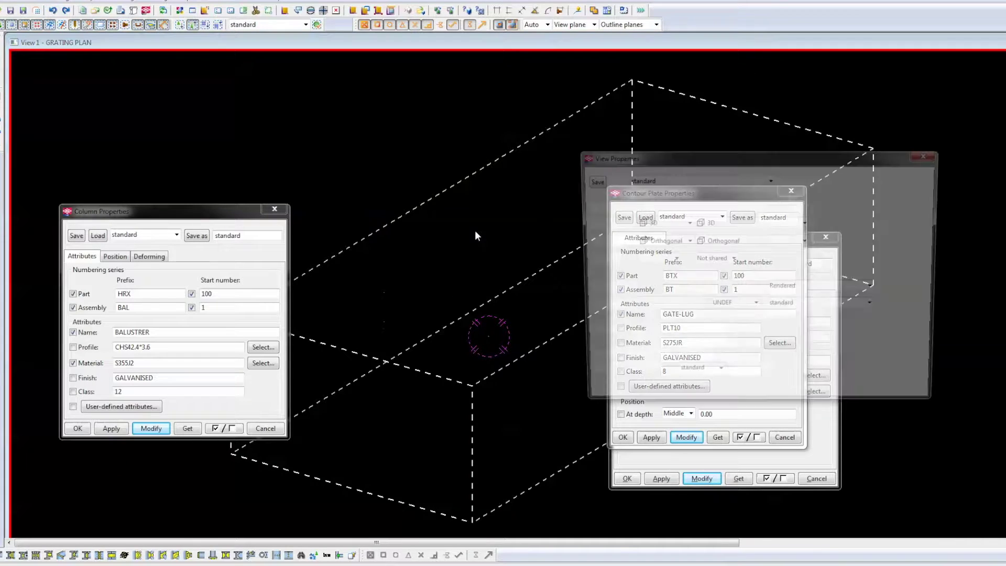
click(779, 360)
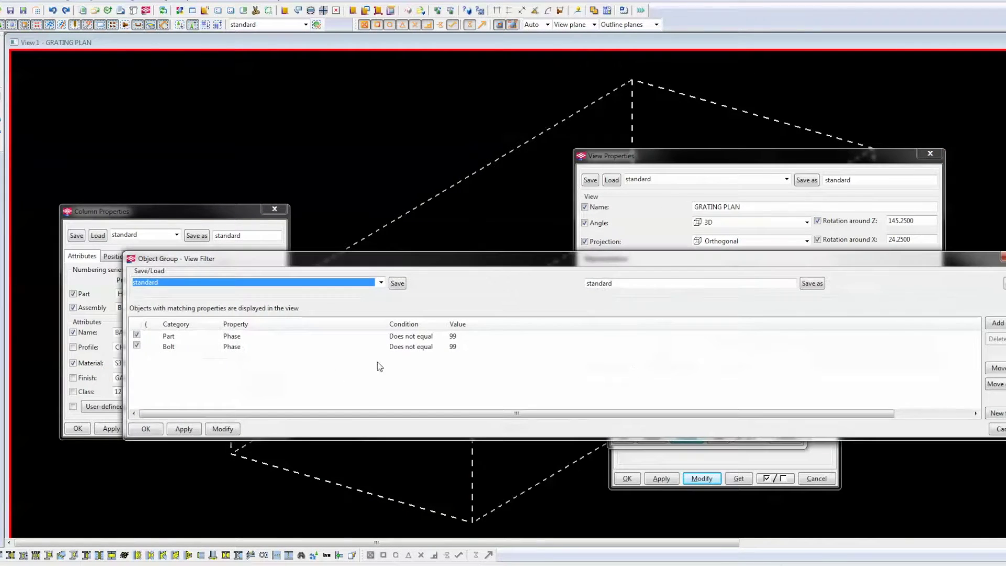
click(436, 338)
click(435, 338)
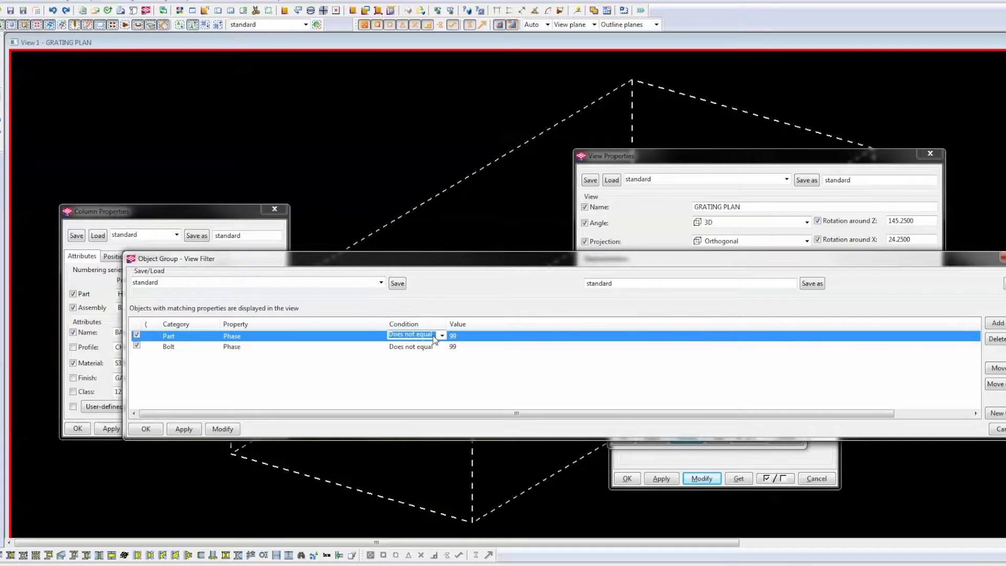
click(442, 335)
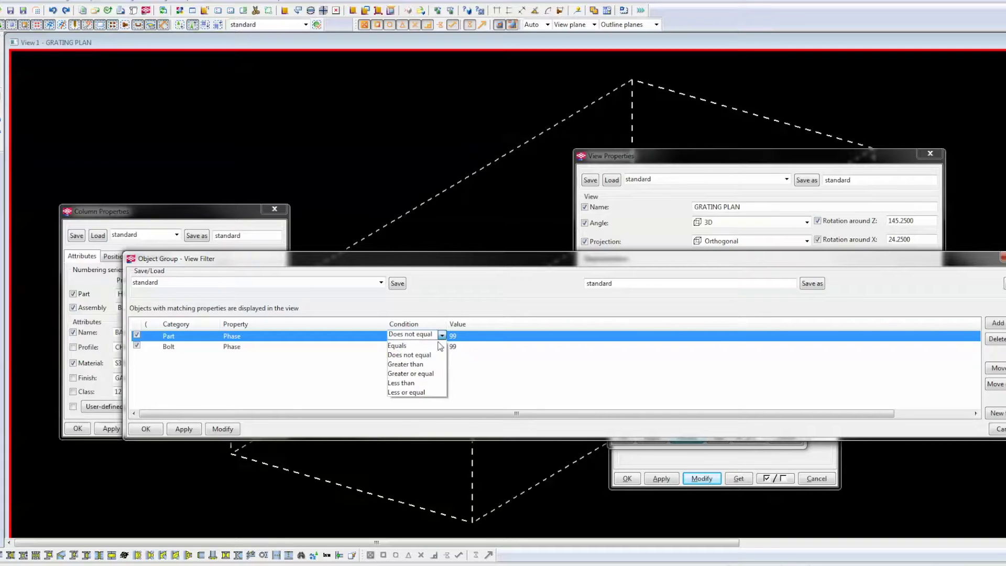
click(421, 345)
click(421, 347)
click(422, 346)
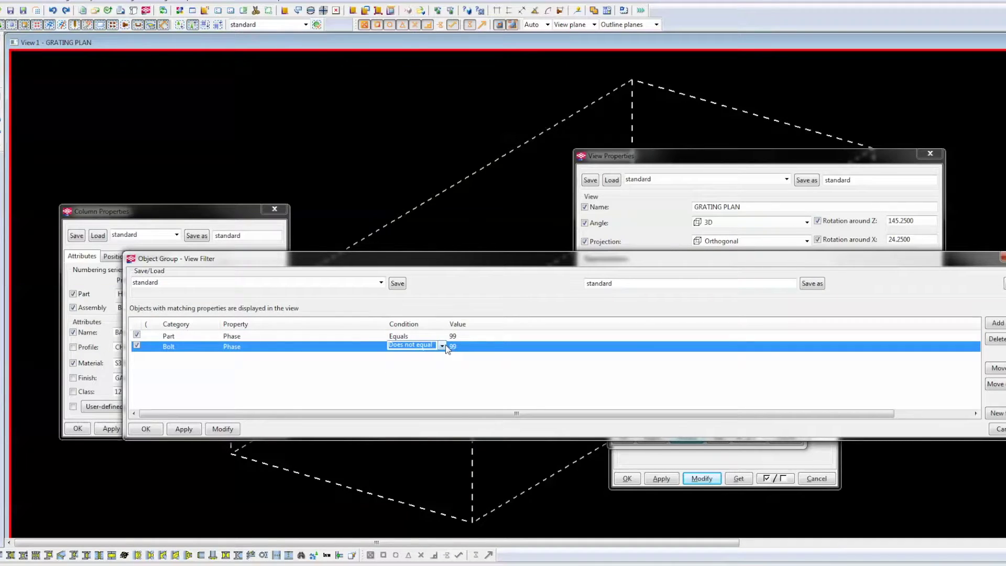
click(419, 346)
click(413, 356)
Set the phase value to 1 for both the part and bolt filter rows and modify the view.
click(454, 335)
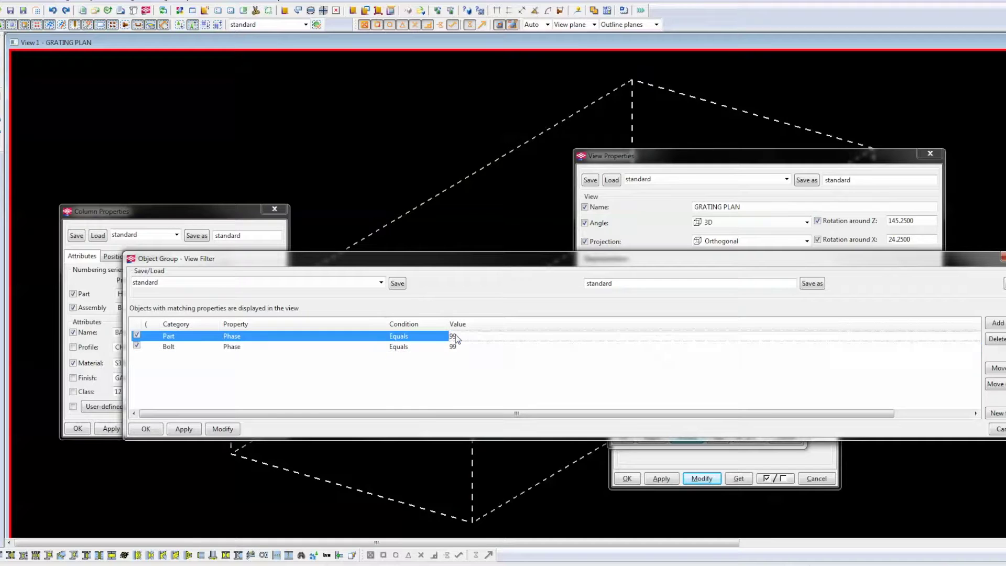
text(1)
click(453, 346)
text(1)
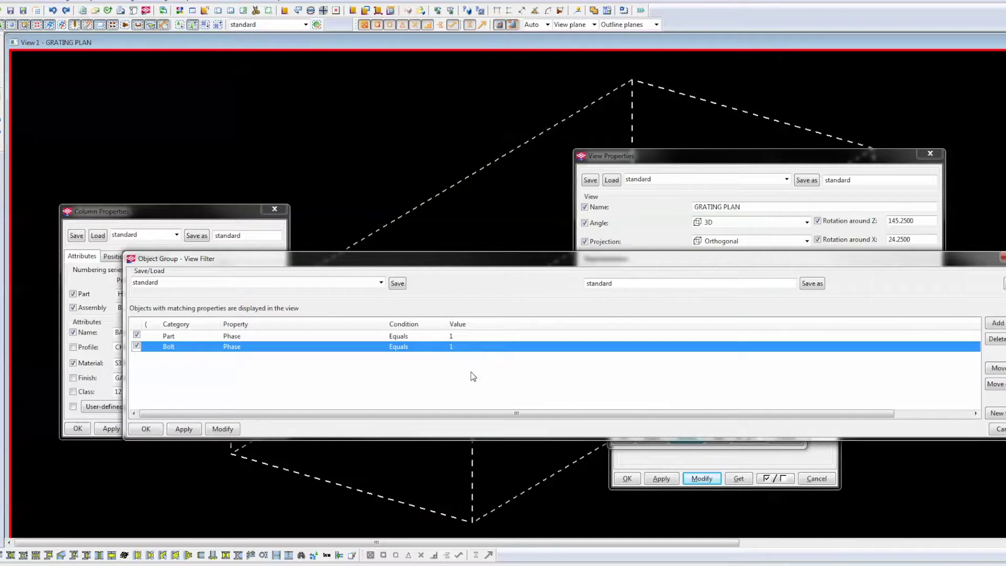
click(223, 428)
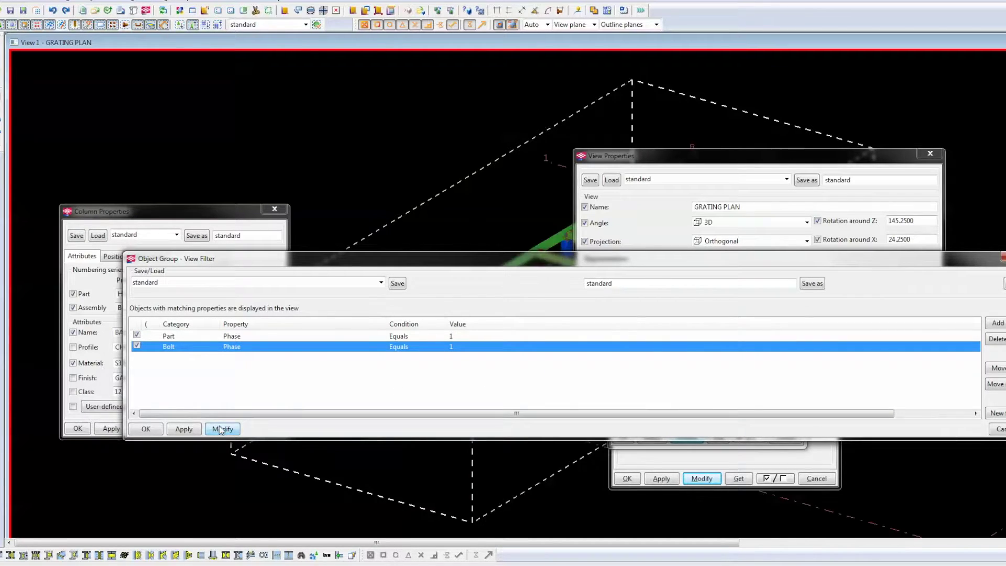
Close the view filter, view properties and all open part properties dialogs.
click(265, 211)
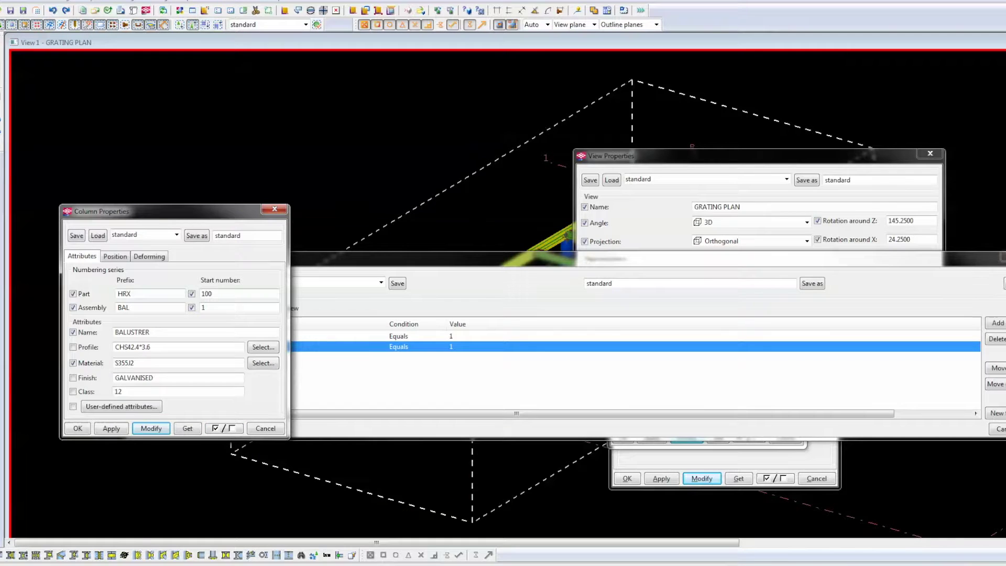
click(1000, 257)
click(930, 153)
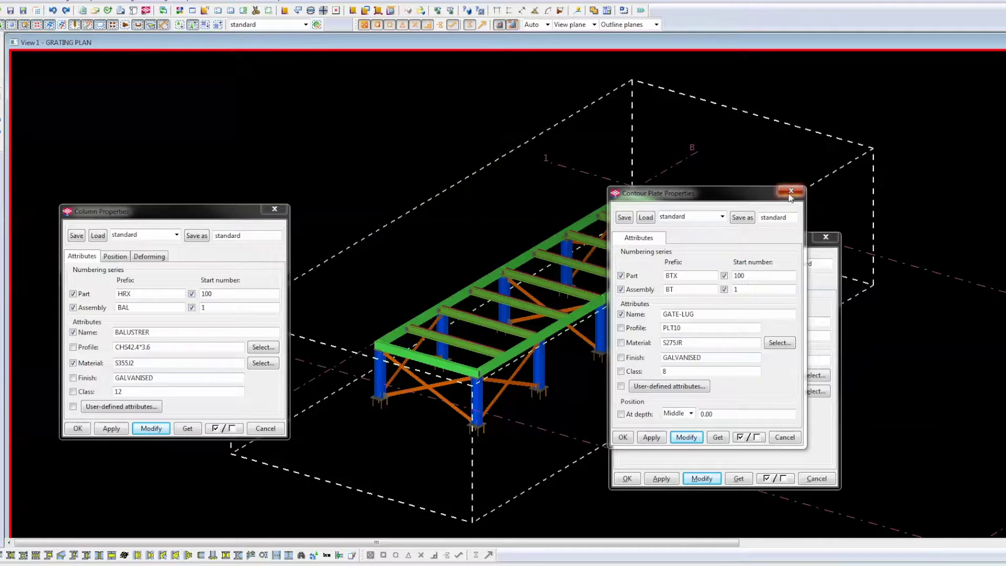
click(790, 199)
click(825, 238)
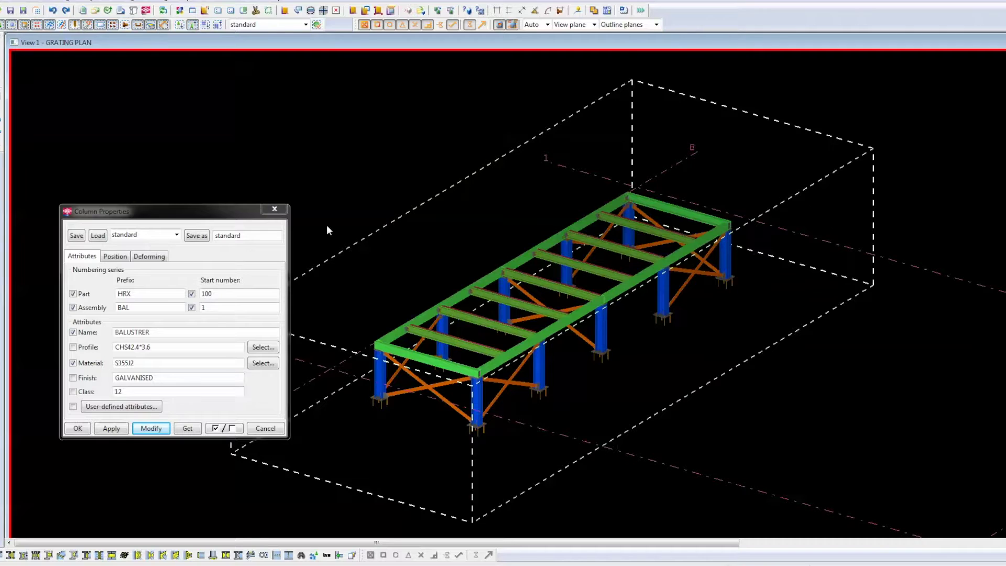
click(273, 211)
Set the selection filter's part row to Profile Equals UB* UC* PFC* RSA* and apply it.
scroll(471, 380, up, 2)
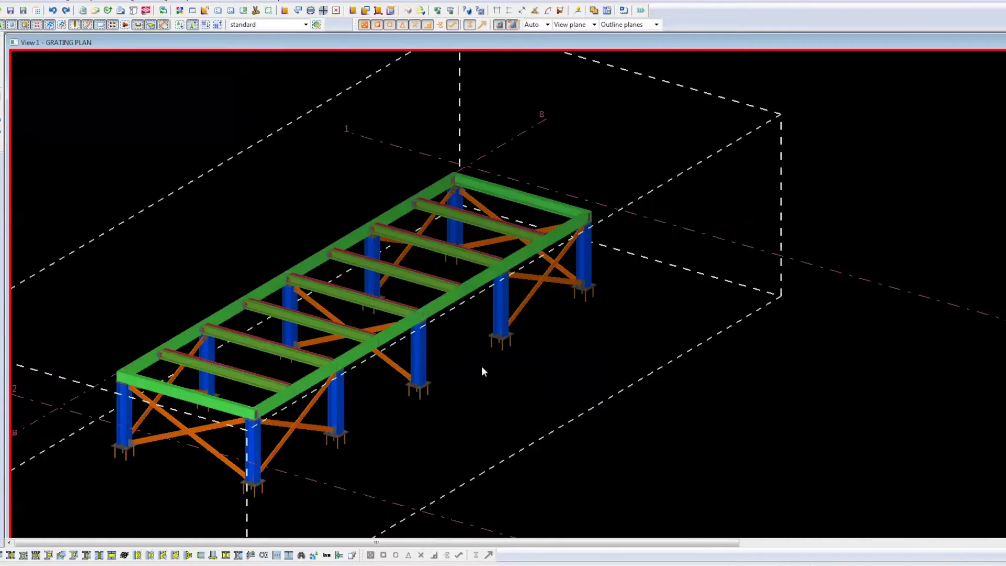
scroll(524, 393, up, 2)
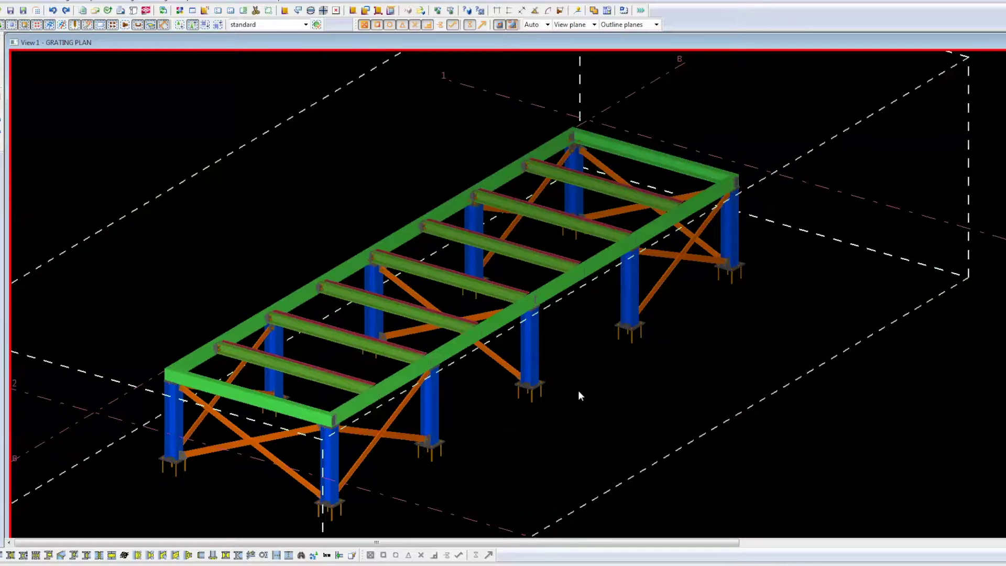
click(610, 184)
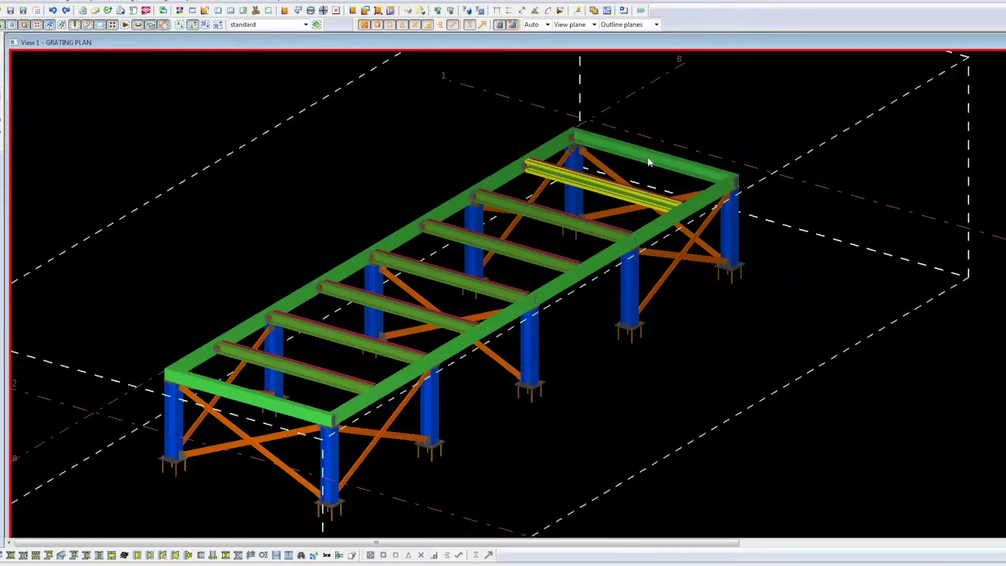
click(667, 353)
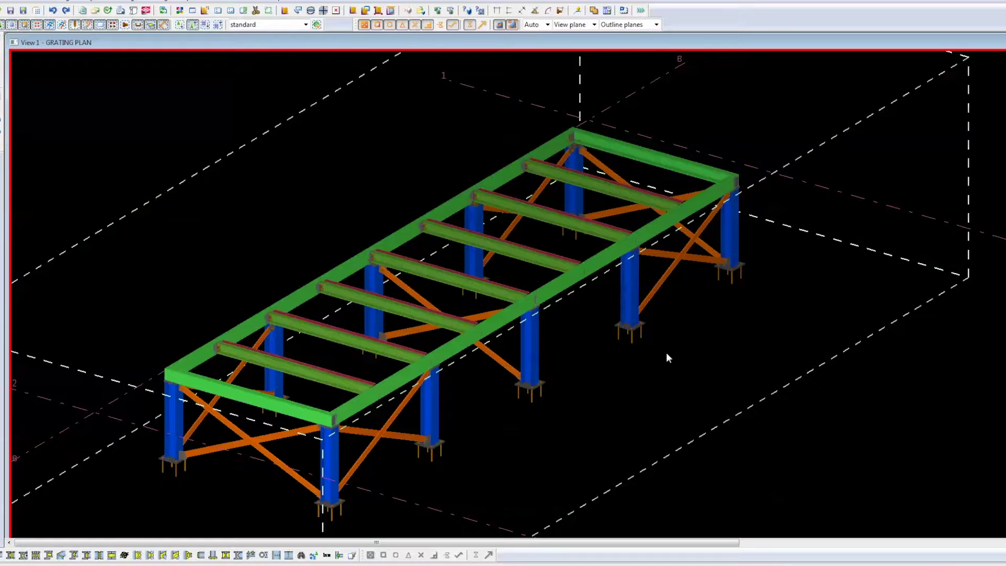
key(ctrl+g)
drag(490, 386, 734, 284)
click(471, 359)
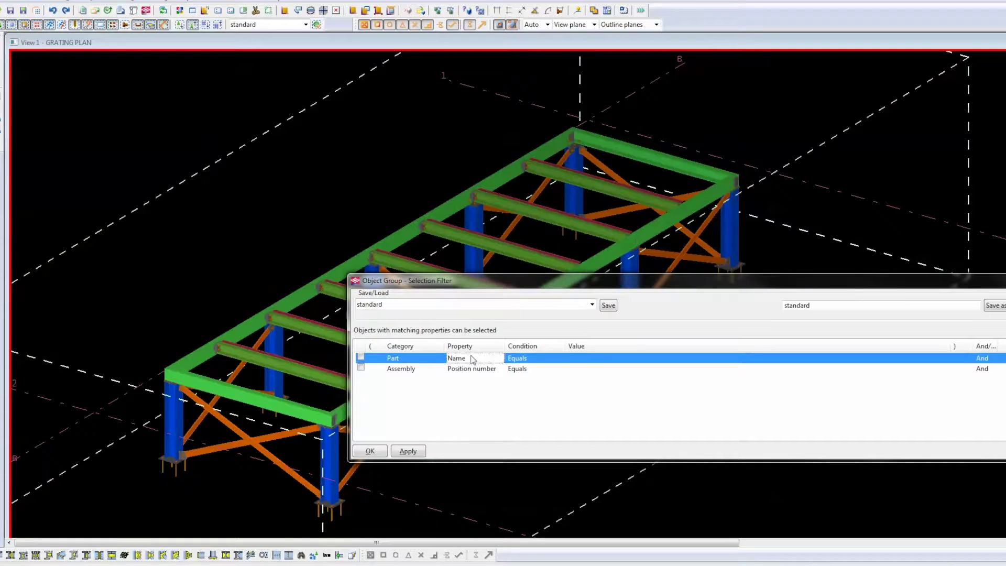
click(472, 358)
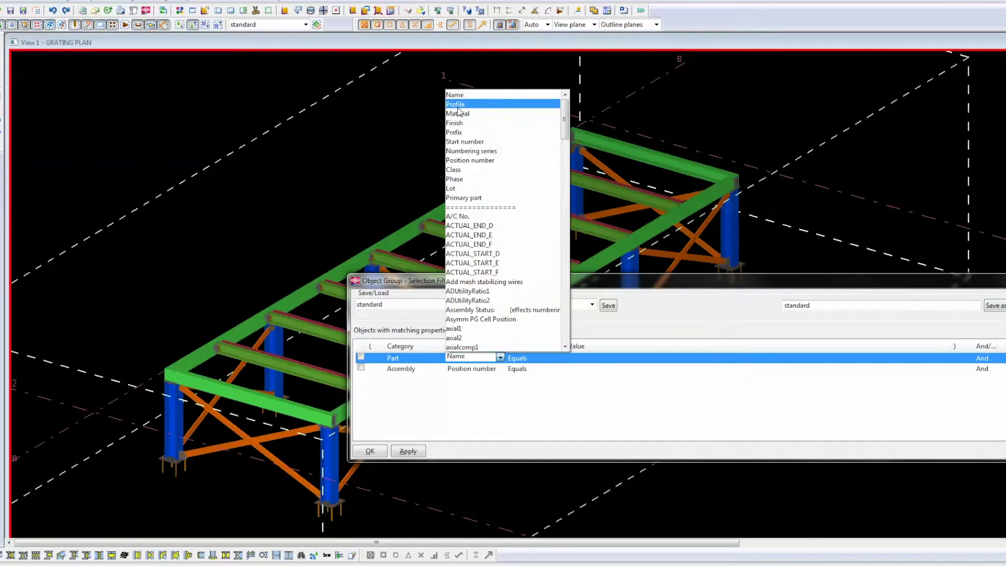
click(457, 105)
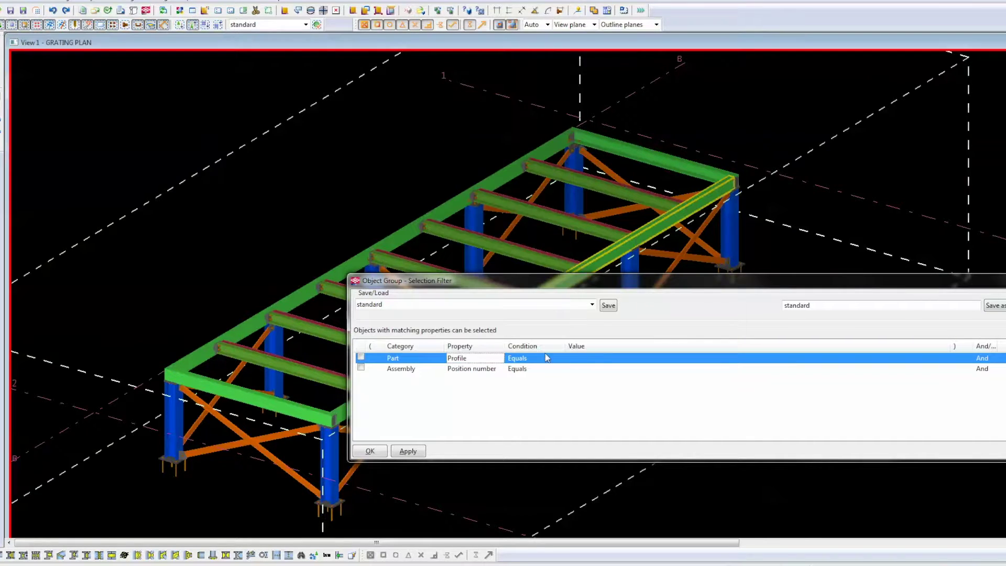
click(606, 359)
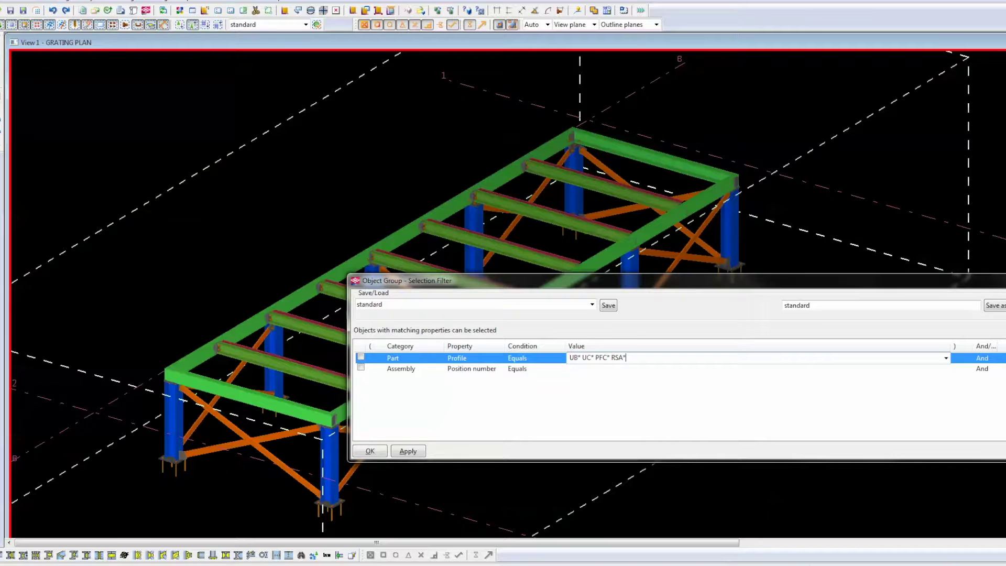
click(408, 451)
Close the selection filter, select everything it allows and show only the selected members.
drag(1001, 282, 601, 326)
click(785, 320)
key(ctrl+a)
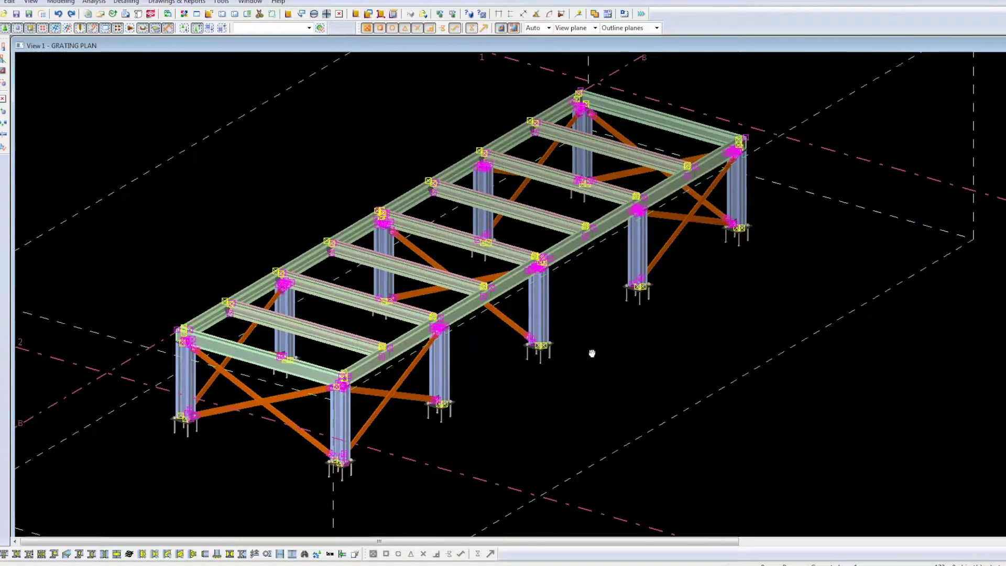
scroll(601, 327, up, 2)
right_click(591, 309)
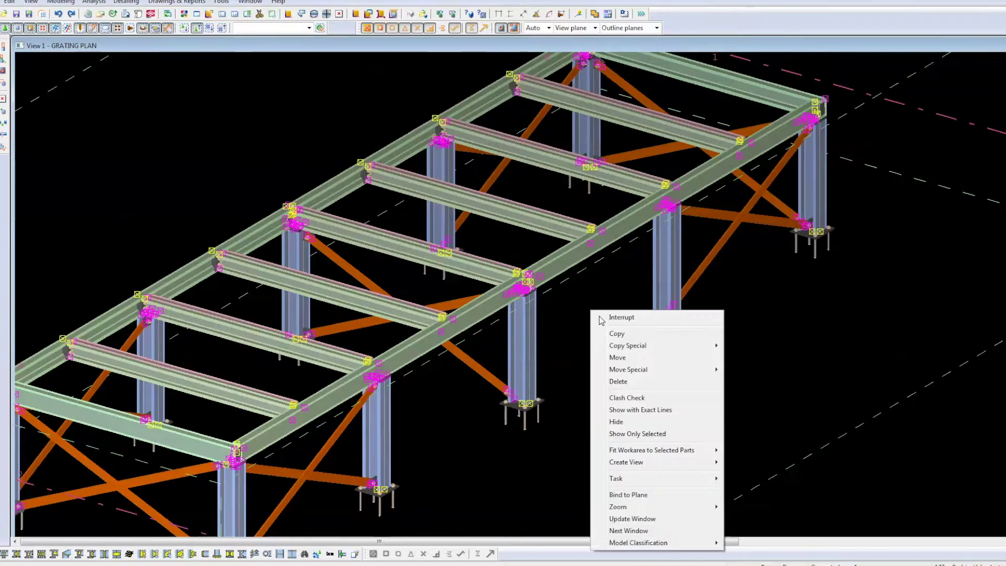
click(637, 434)
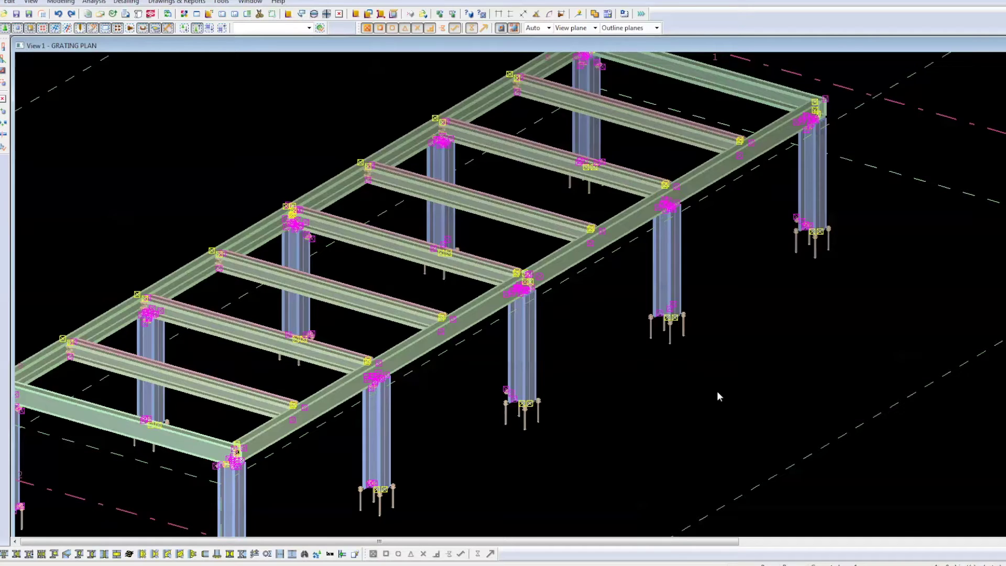
Clear the selection and restrict object selection to parts only.
click(128, 93)
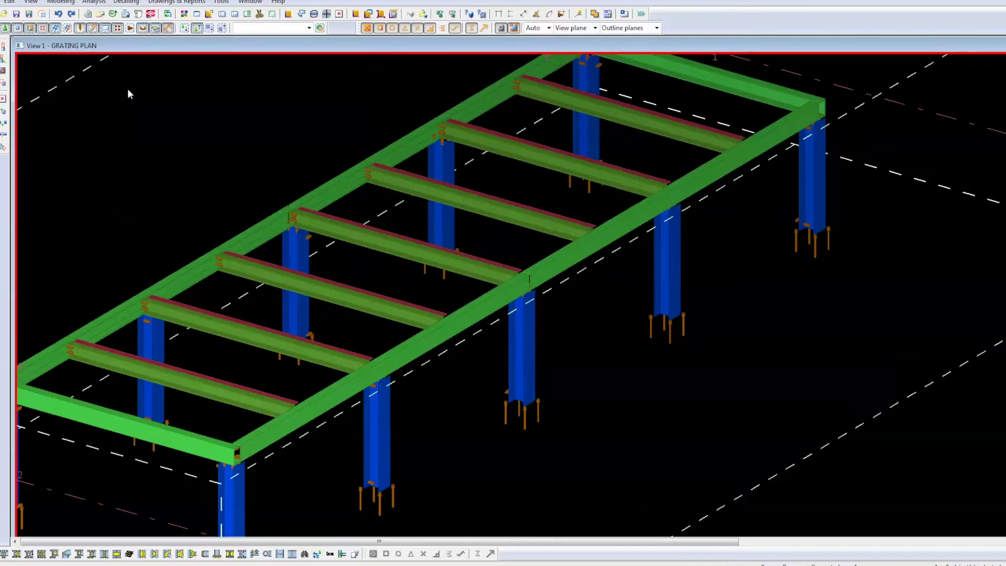
click(17, 28)
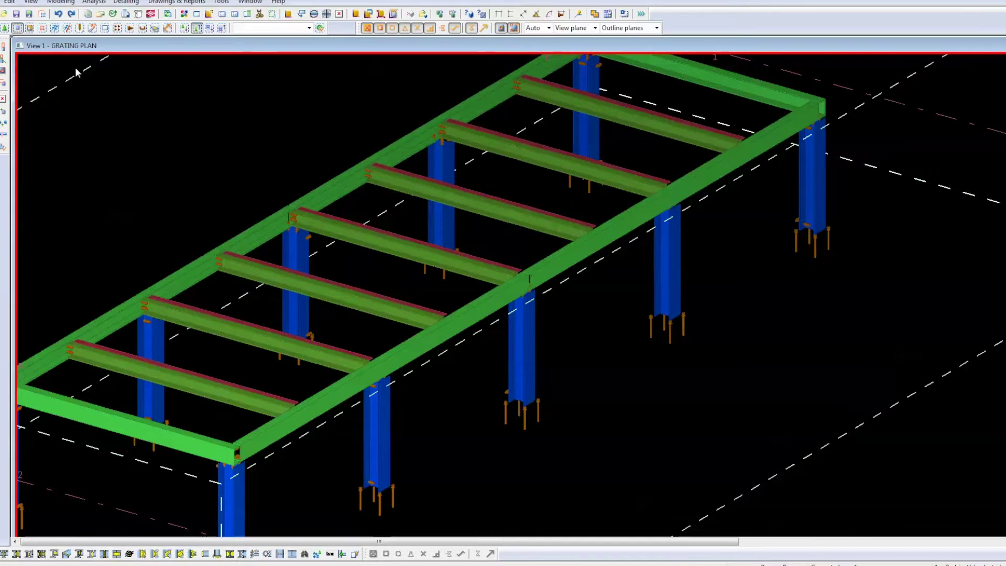
click(335, 288)
scroll(515, 207, down, 5)
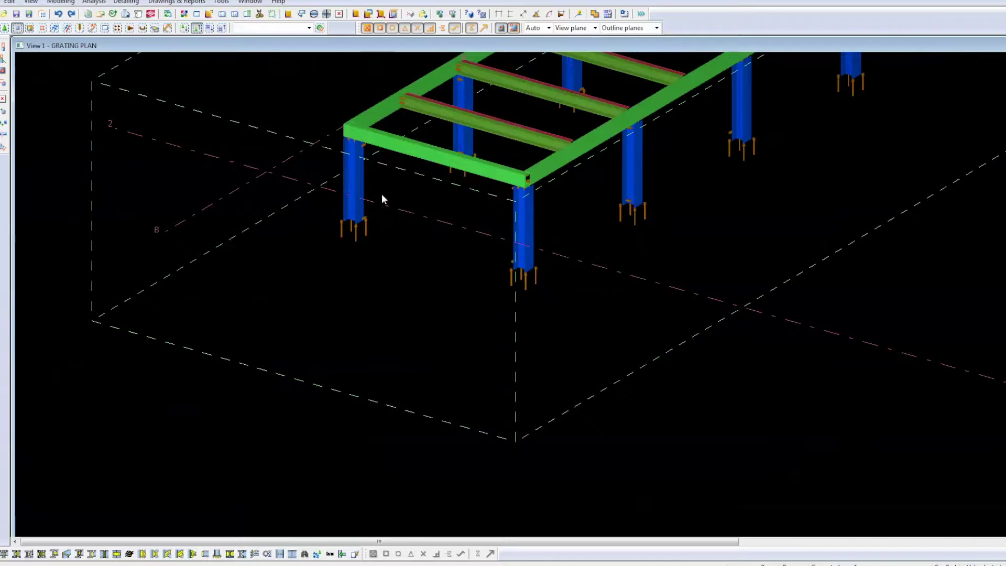
middle_drag(270, 368, 262, 382)
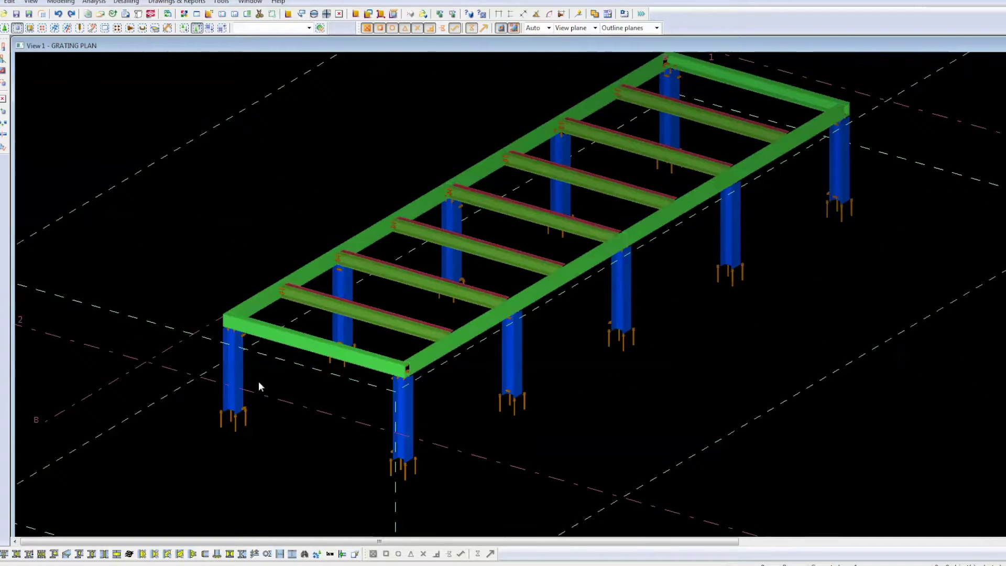
Select all ten blue columns of the platform frame, leaving the beams out of the selection.
click(233, 373)
ctrl+click(348, 287)
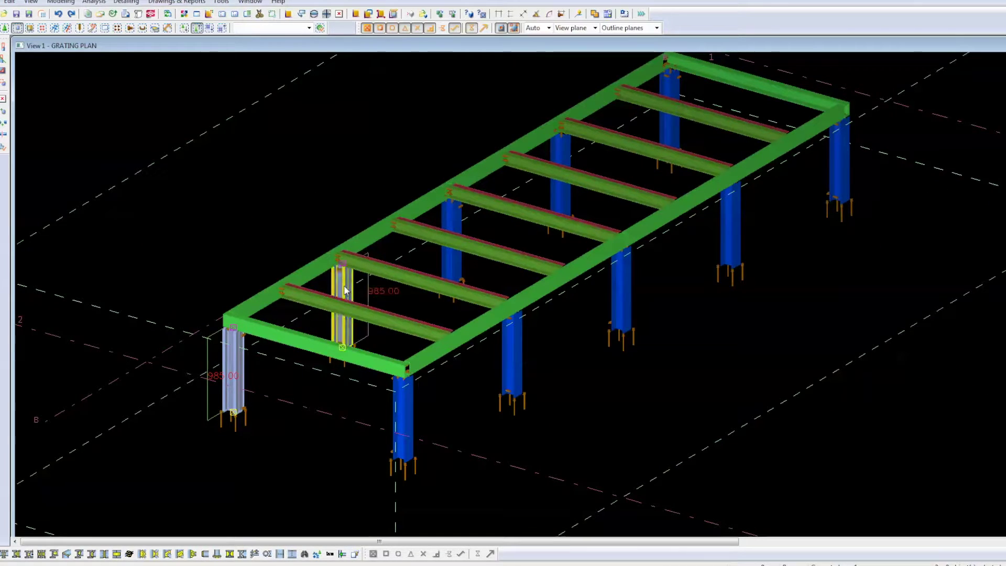
ctrl+click(412, 411)
ctrl+click(511, 359)
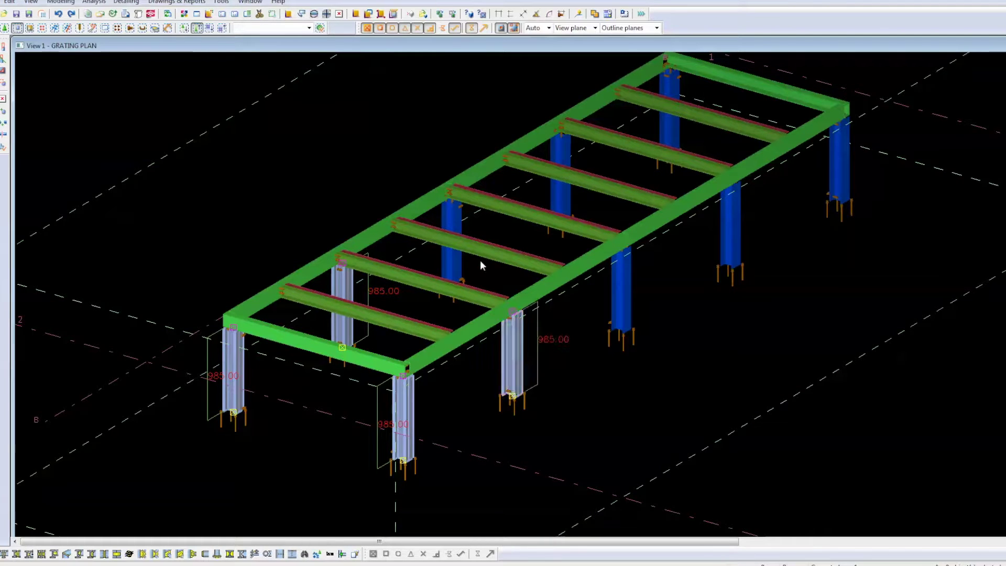
ctrl+click(451, 219)
ctrl+click(626, 289)
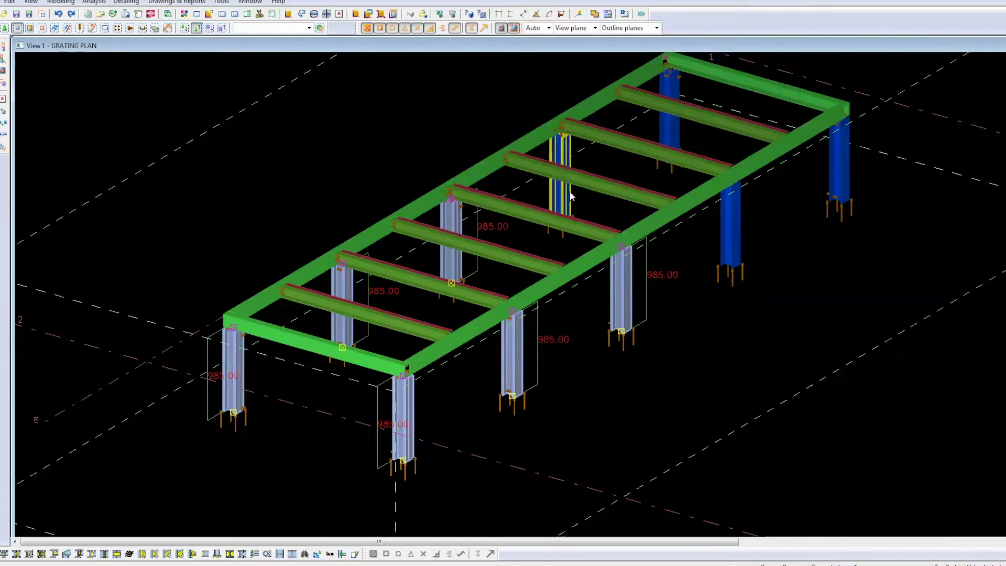
ctrl+click(561, 178)
ctrl+click(729, 215)
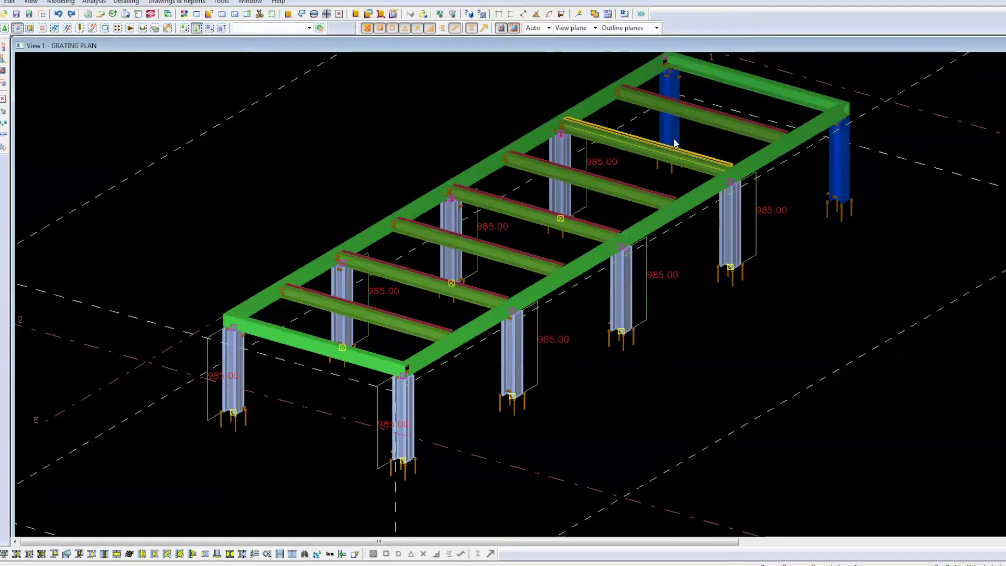
ctrl+click(670, 96)
ctrl+click(850, 157)
right_click(849, 157)
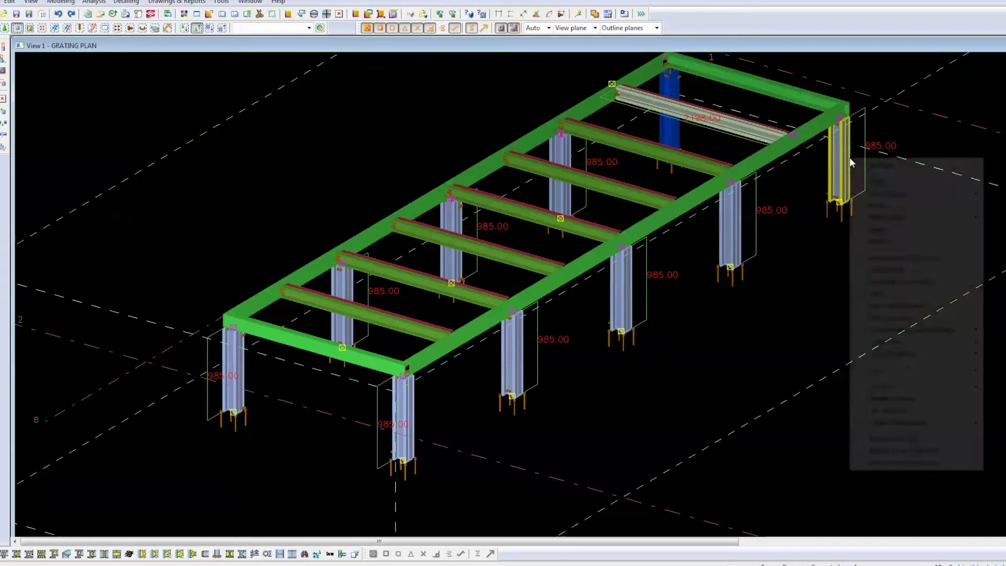
ctrl+click(726, 126)
ctrl+click(670, 105)
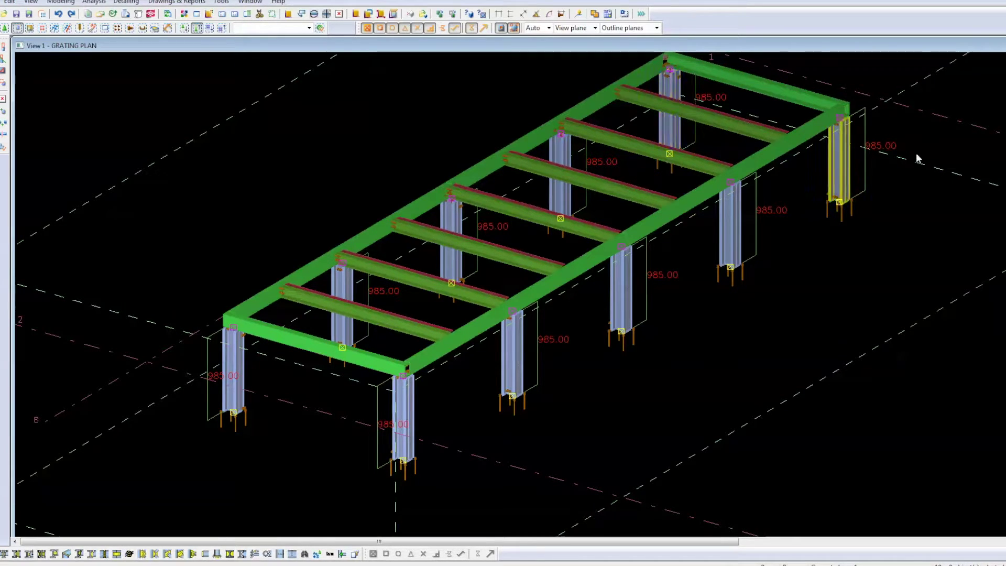
Modify only the columns' numbering, name, material and finish, using part S 100, assembly C 1, COLUMN, S355JR and GALVANISED.
double_click(838, 172)
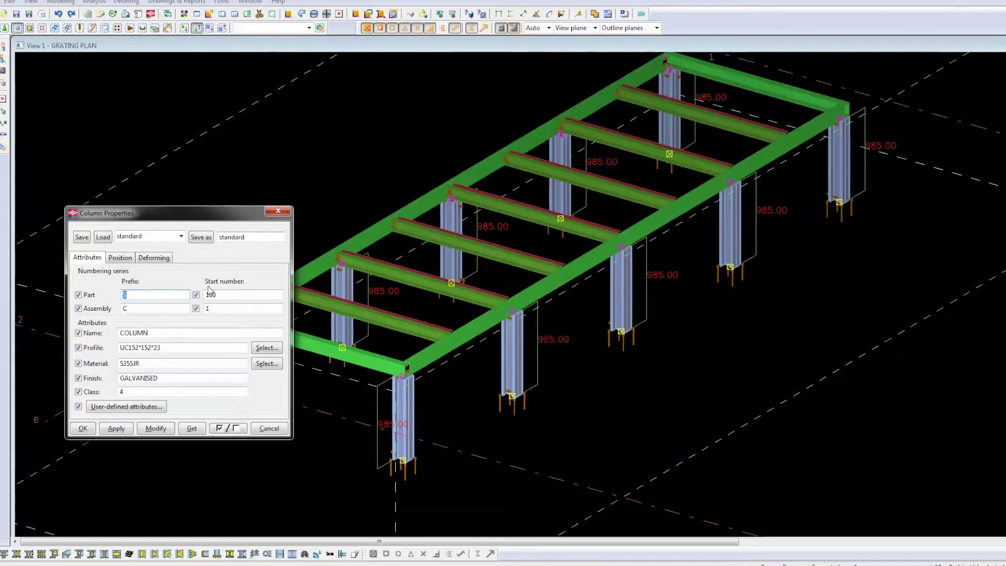
click(227, 428)
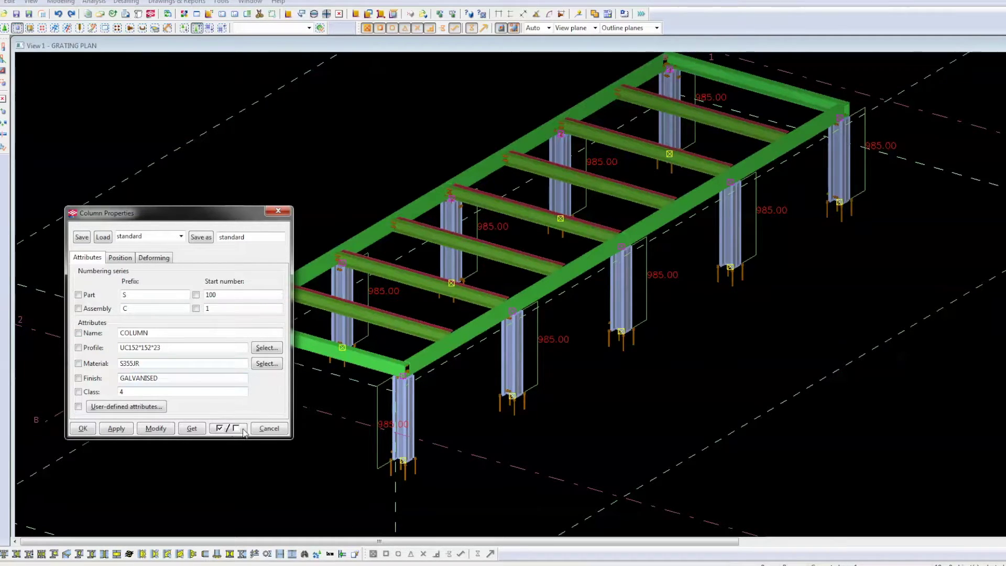
click(79, 294)
click(78, 308)
click(196, 295)
click(196, 308)
click(80, 333)
click(79, 364)
click(80, 378)
click(153, 429)
Hide the selected columns and select all the remaining channels and angles of the platform frame.
right_click(573, 327)
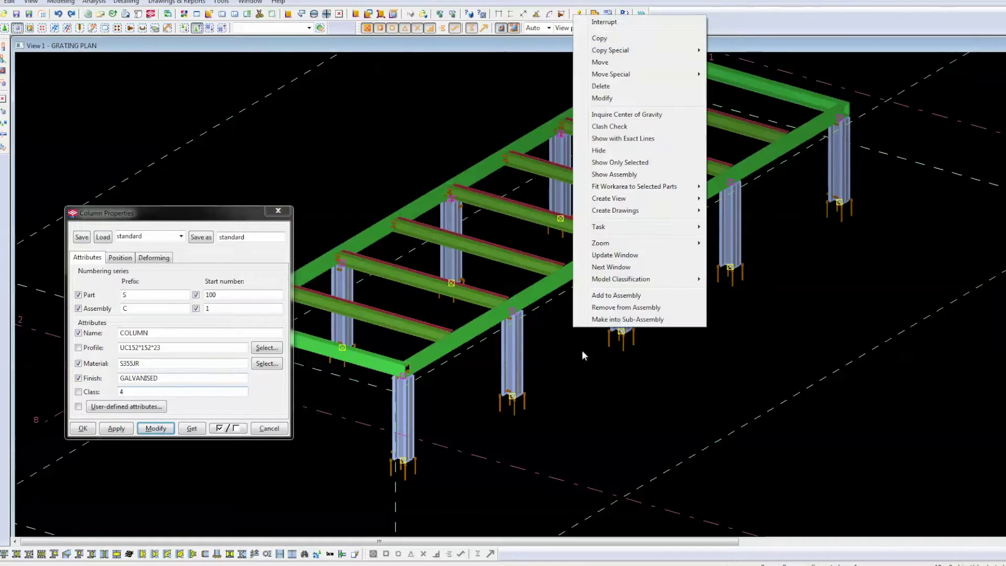
click(596, 152)
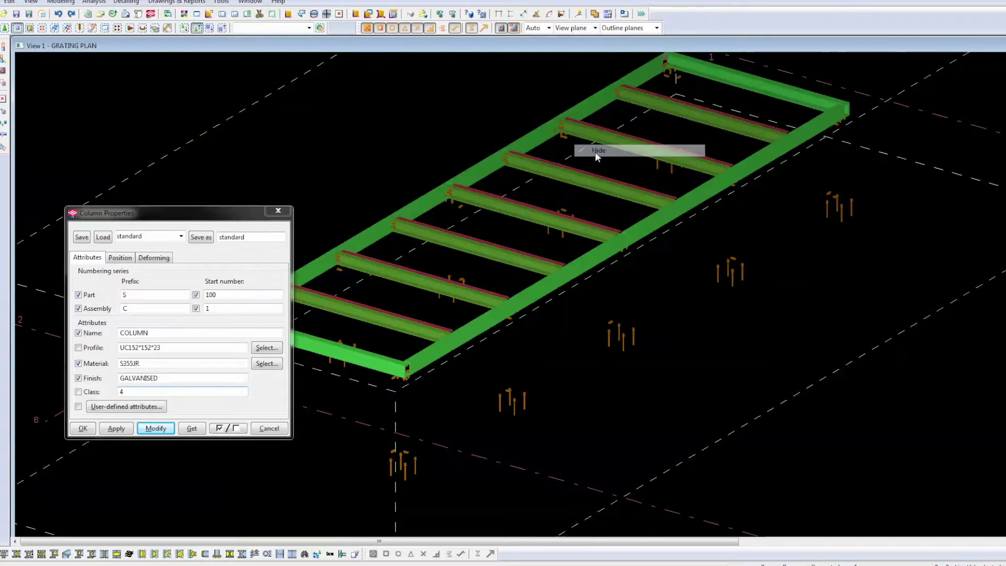
scroll(685, 406, down, 3)
scroll(369, 184, down, 2)
drag(323, 130, 782, 482)
scroll(688, 287, up, 5)
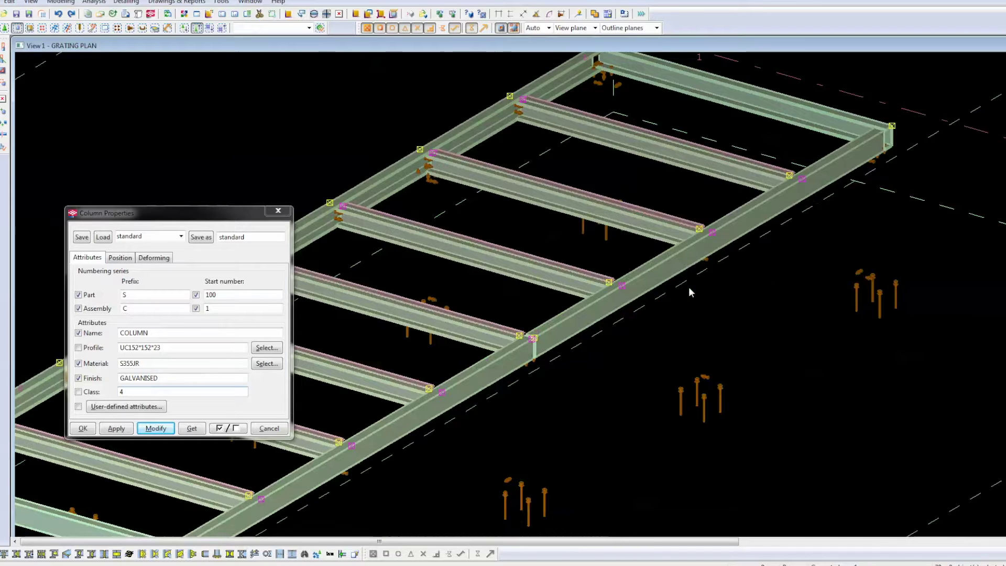
middle_drag(504, 193, 747, 266)
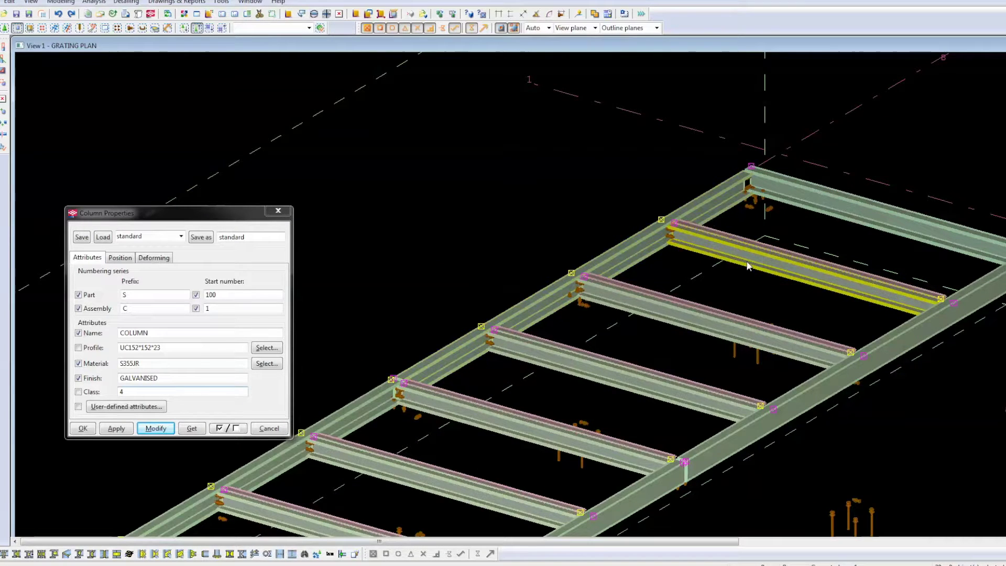
Modify only the numbering and material of the selected members, using part S 100, assembly B 1 and S275JR.
double_click(748, 267)
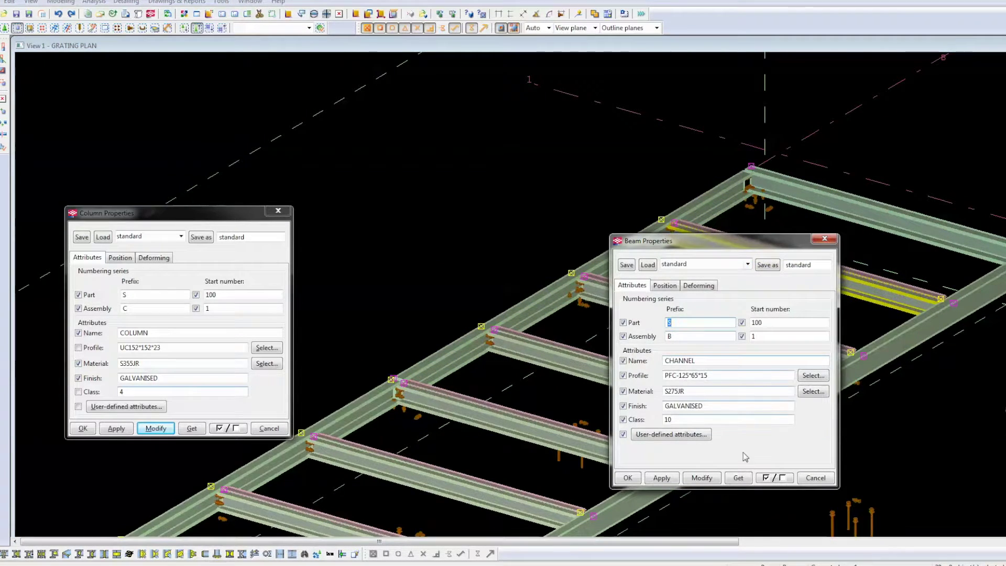
click(778, 476)
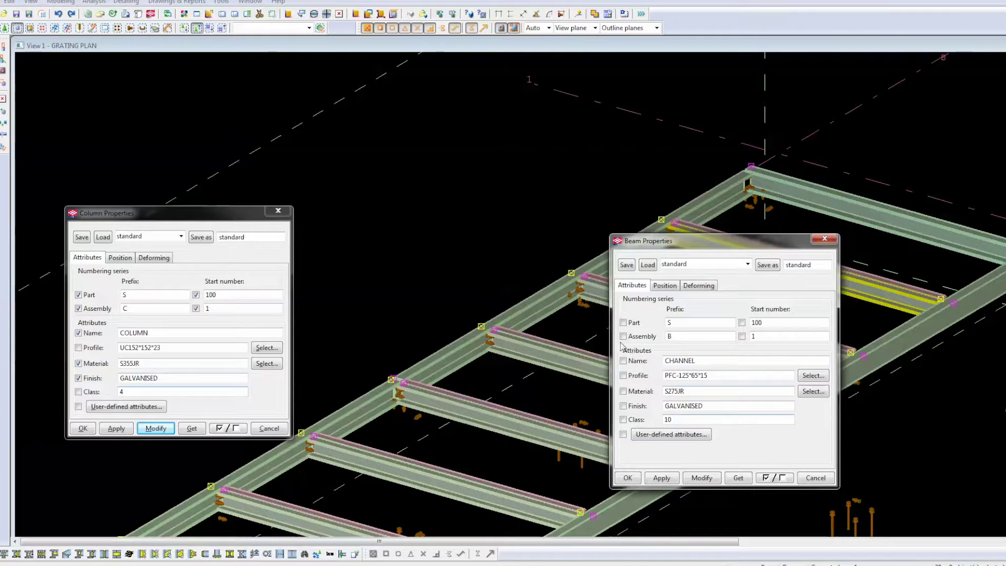
click(629, 337)
click(631, 324)
click(741, 322)
click(742, 336)
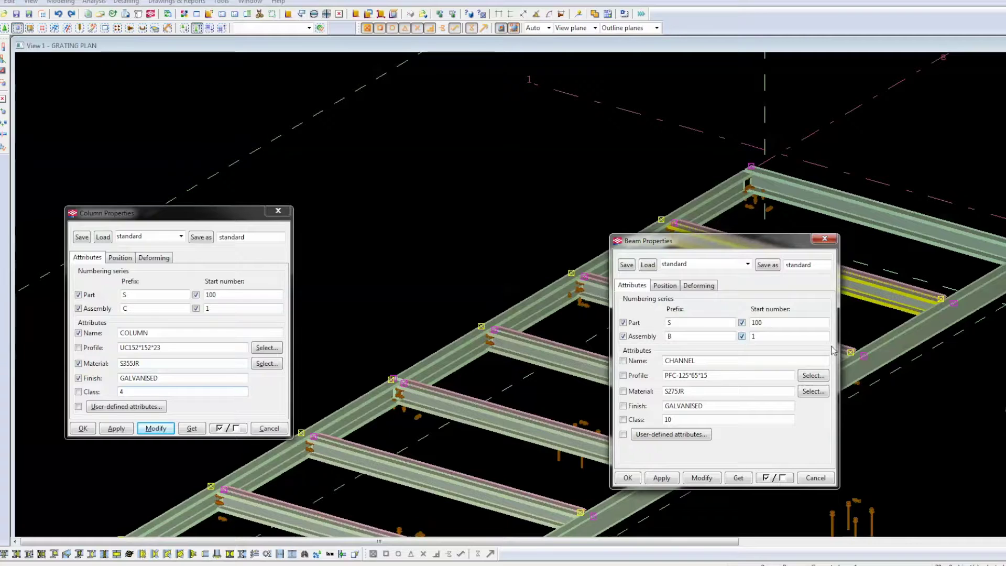
click(623, 392)
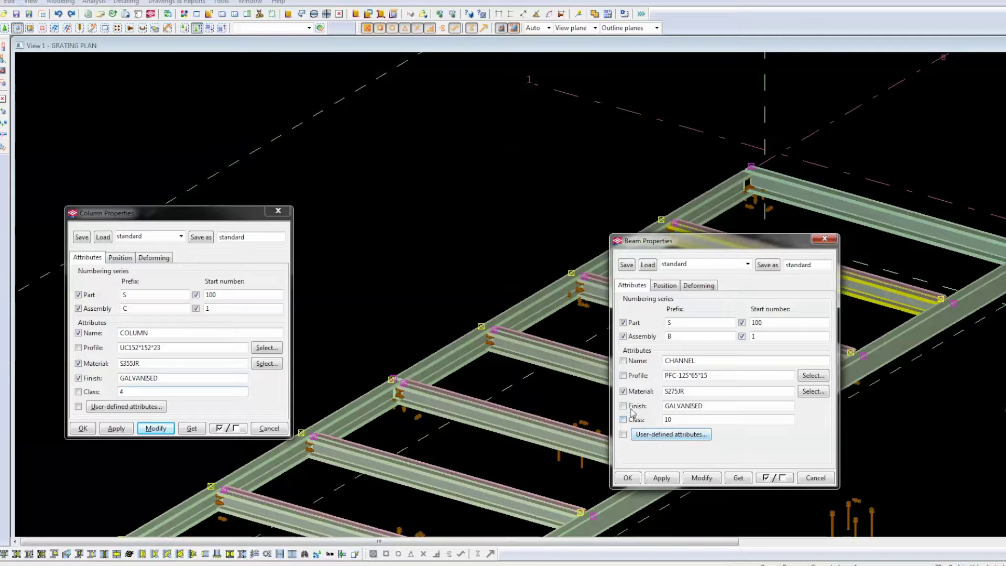
click(701, 479)
click(702, 479)
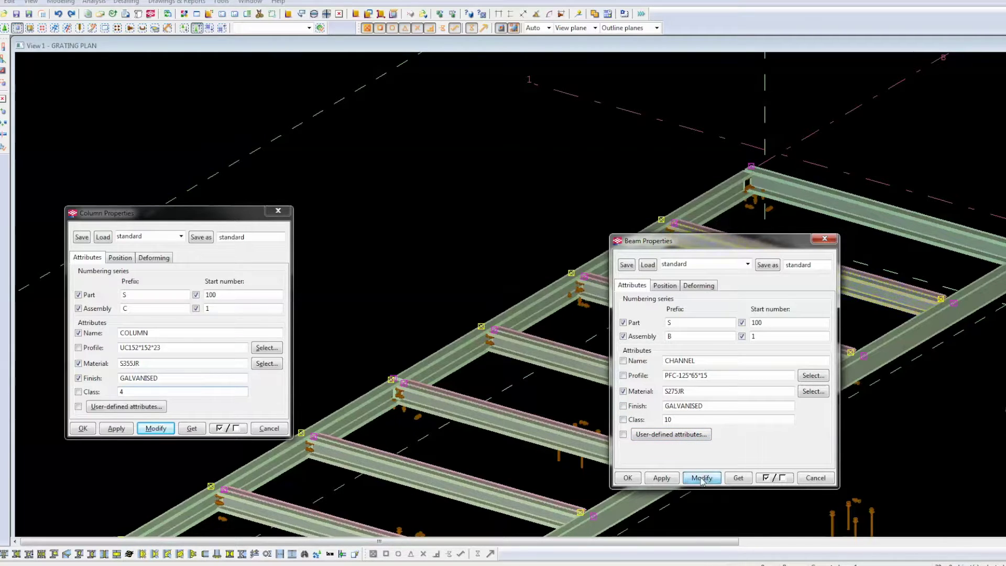
Clear the selection, close the beam properties and select the angles running along the tops of the cross channels.
click(502, 209)
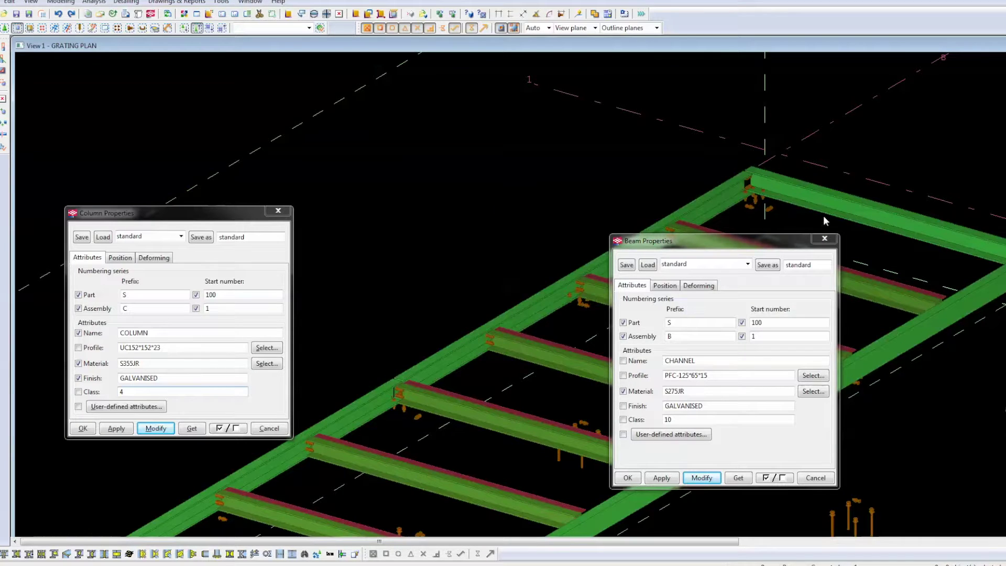
click(825, 240)
click(786, 258)
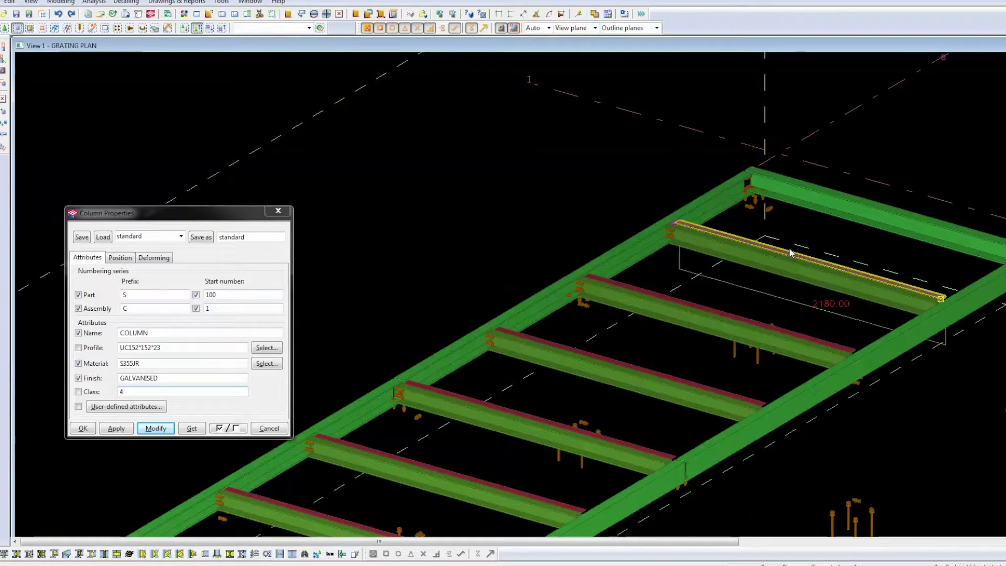
click(710, 308)
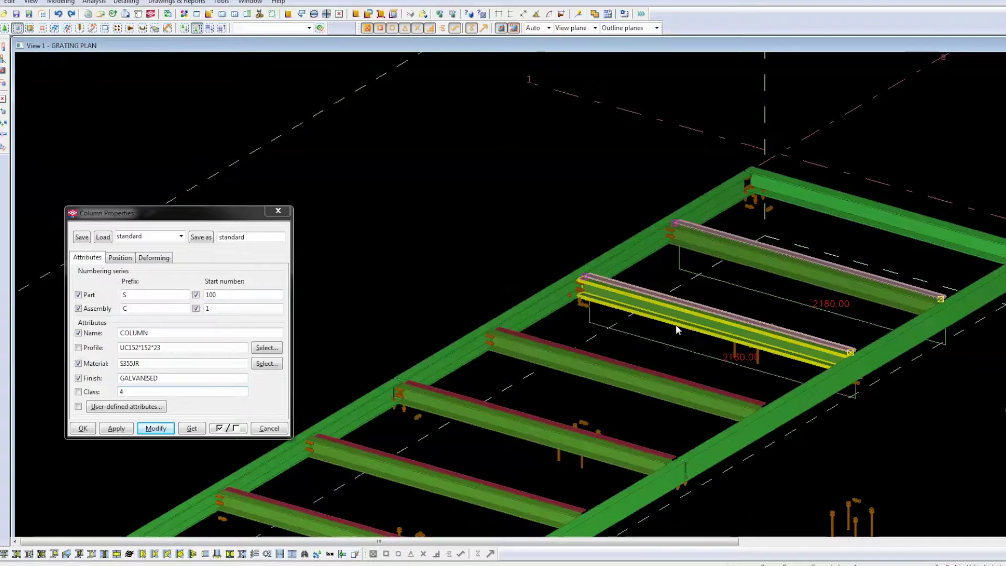
click(636, 359)
middle_drag(636, 359, 505, 335)
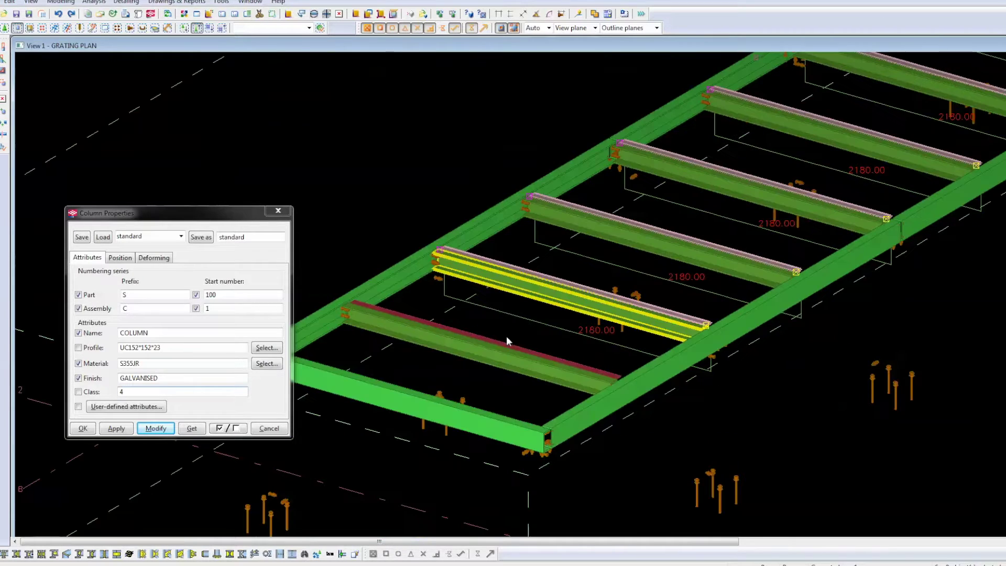
click(492, 346)
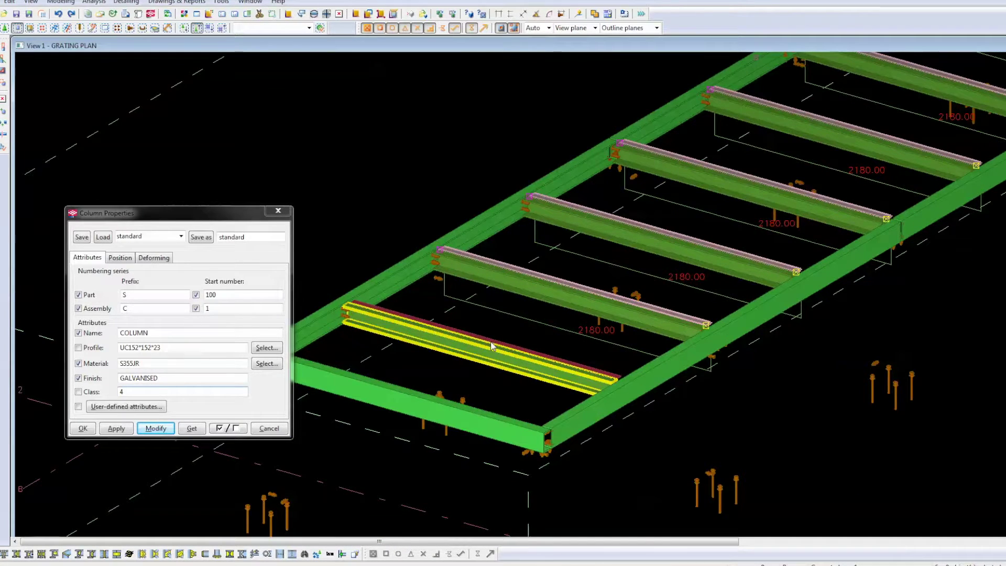
Modify only the name of the seven angles on the cross channels, using ANGLE.
double_click(493, 345)
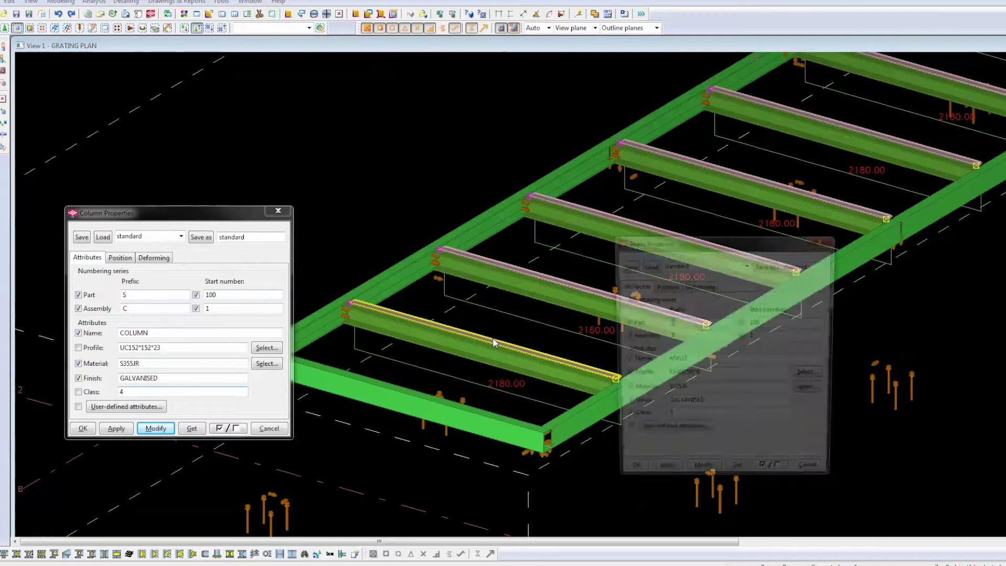
click(761, 479)
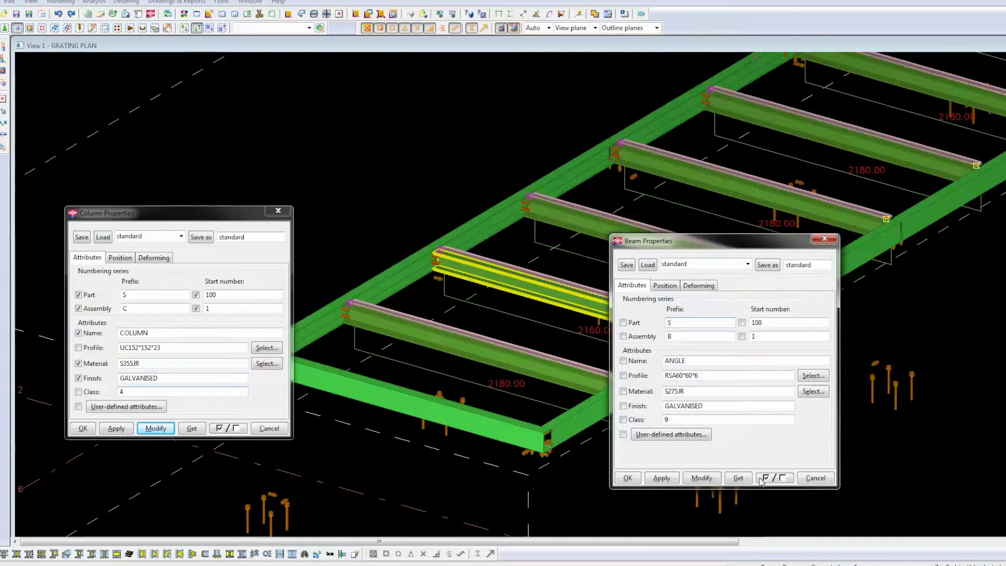
click(633, 361)
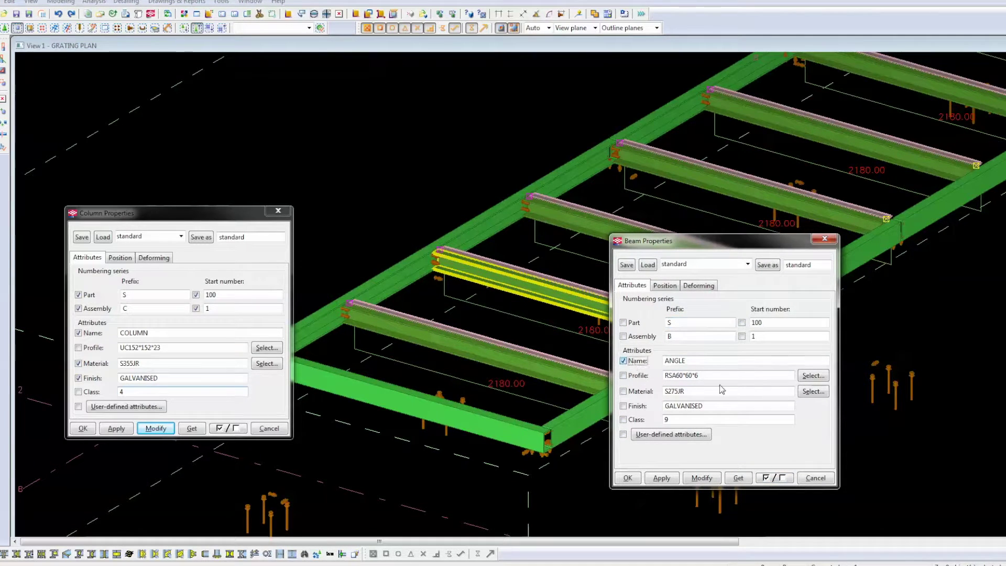
click(700, 478)
Hide the angles, then select all remaining frame channels and modify only their name to CHANNEL.
right_click(422, 162)
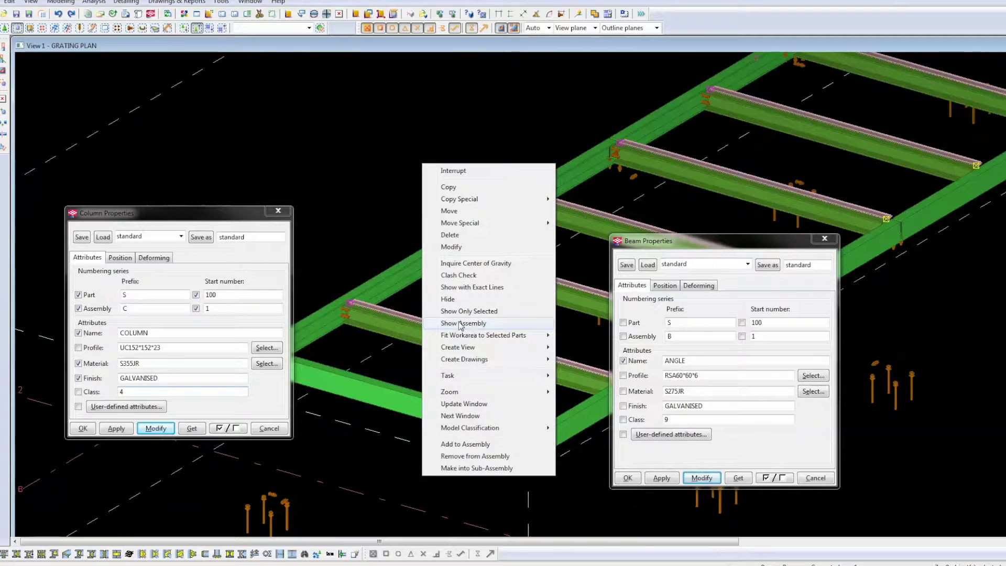
click(452, 245)
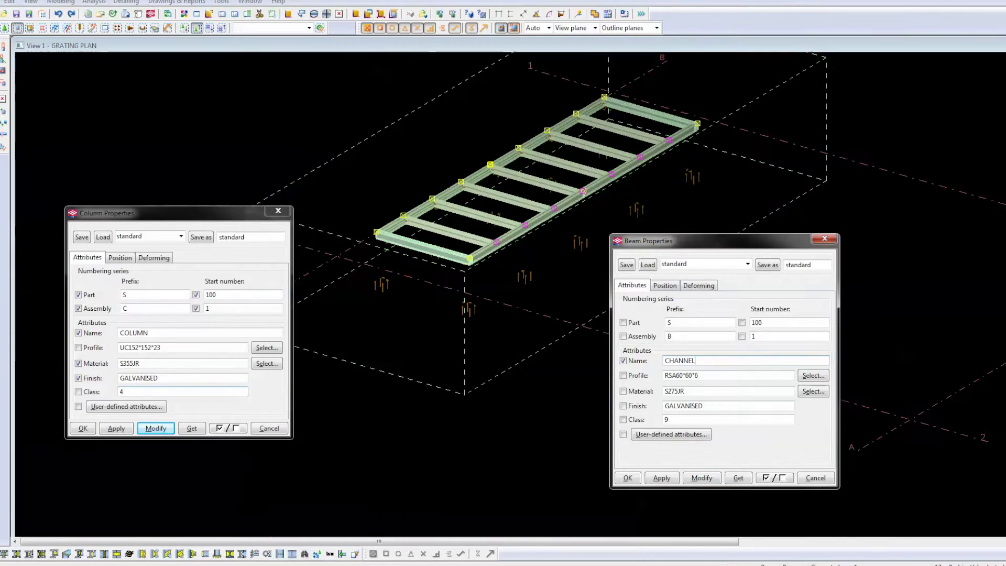
click(693, 479)
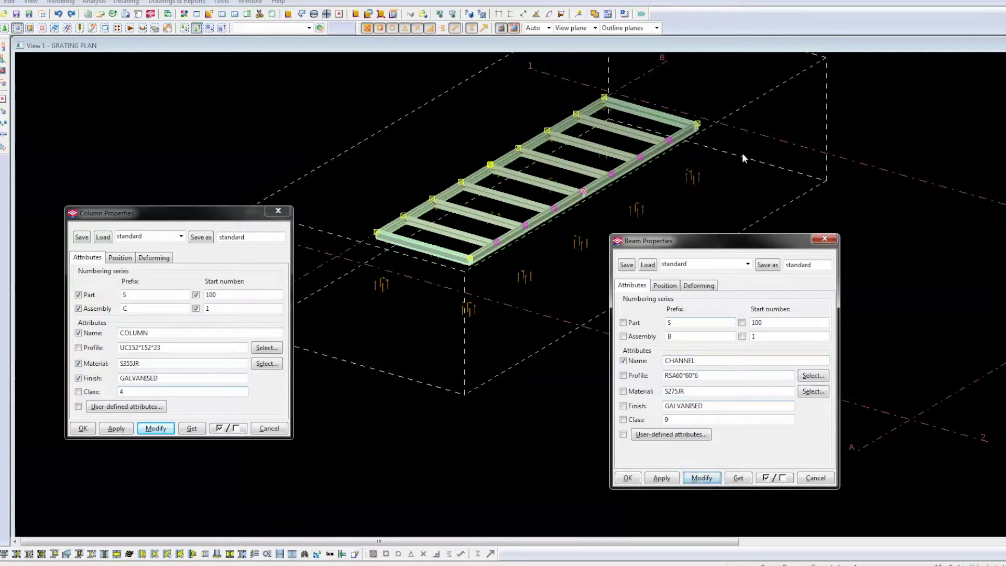
Clear the selection, redraw the view to bring back the hidden members and close the beam and column properties.
right_click(739, 168)
click(718, 185)
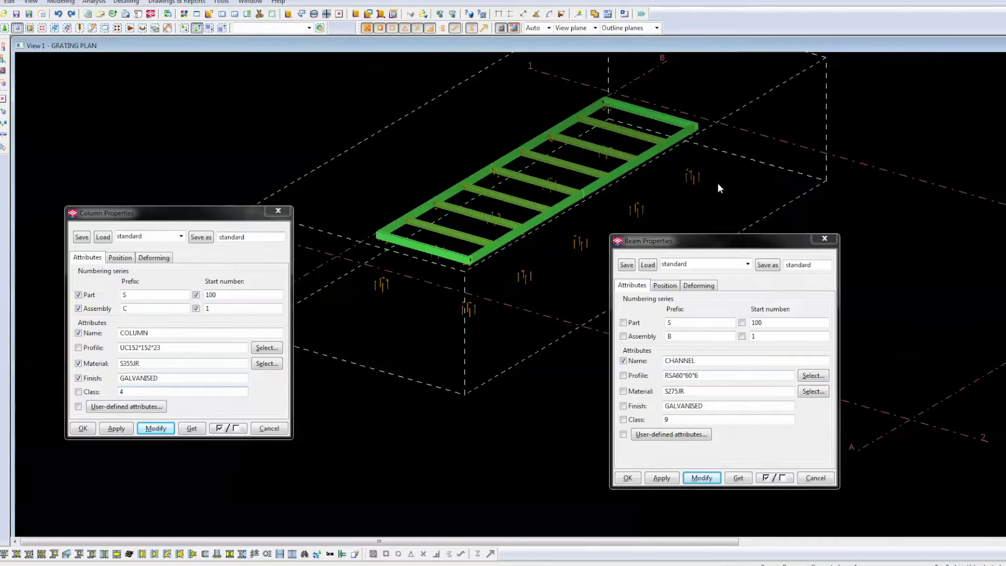
right_click(718, 184)
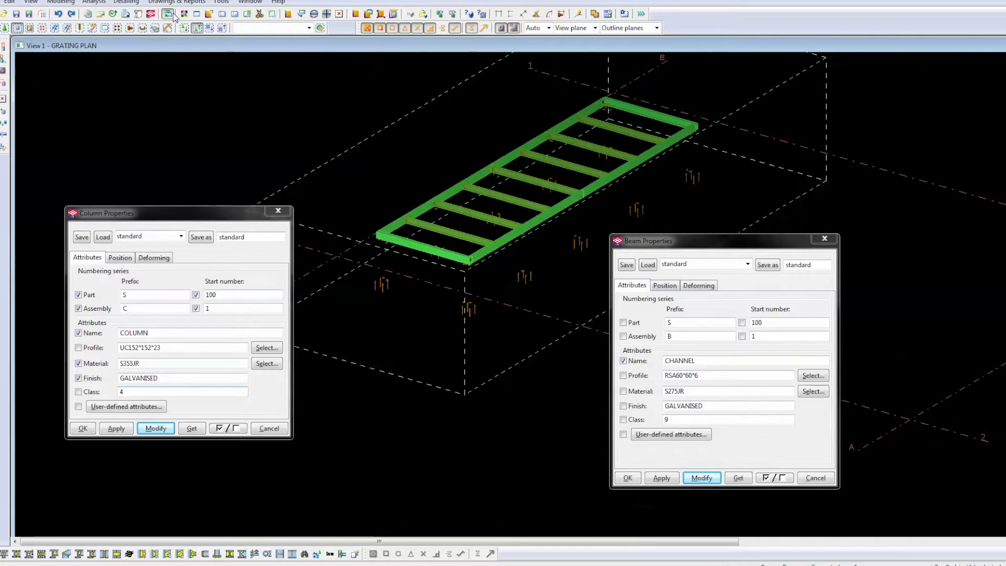
click(136, 16)
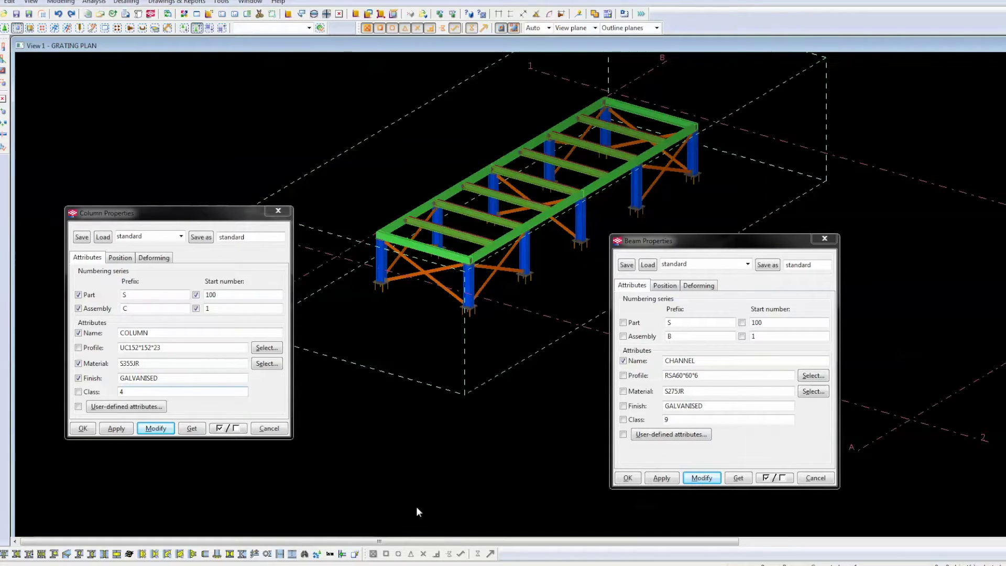
click(824, 238)
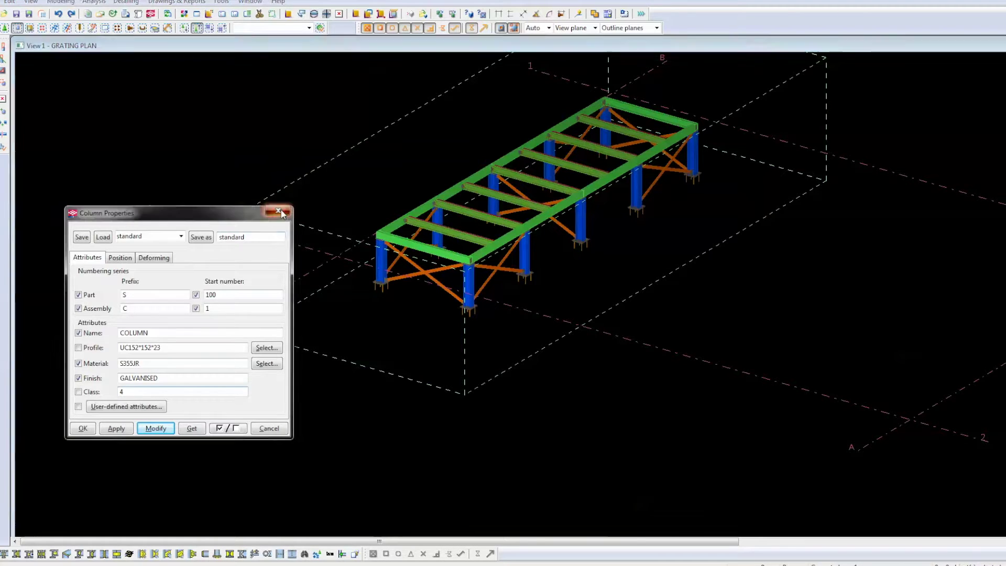
click(279, 212)
Change the selection filter's part rule to Class equals 8 and apply it.
key(ctrl+g)
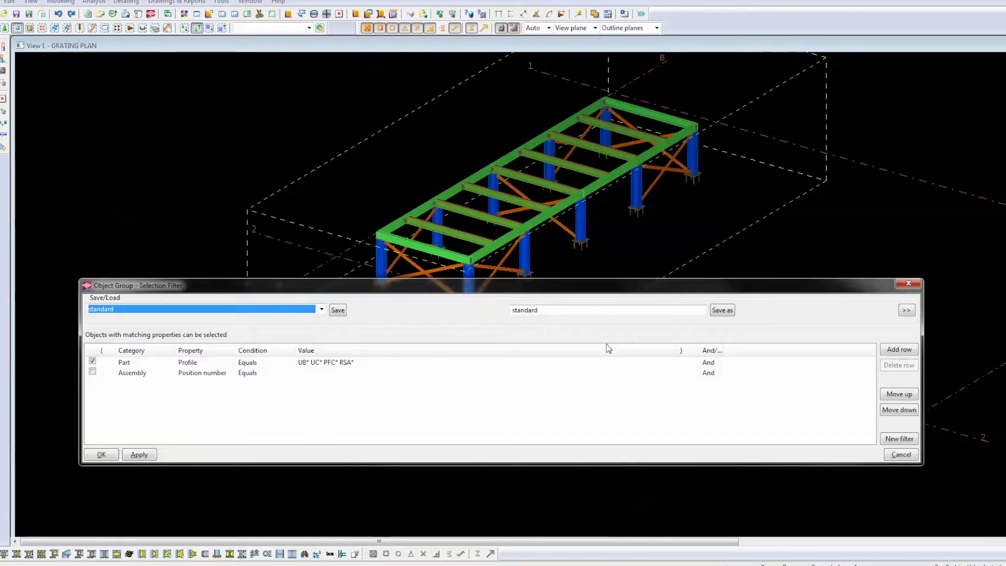
click(196, 365)
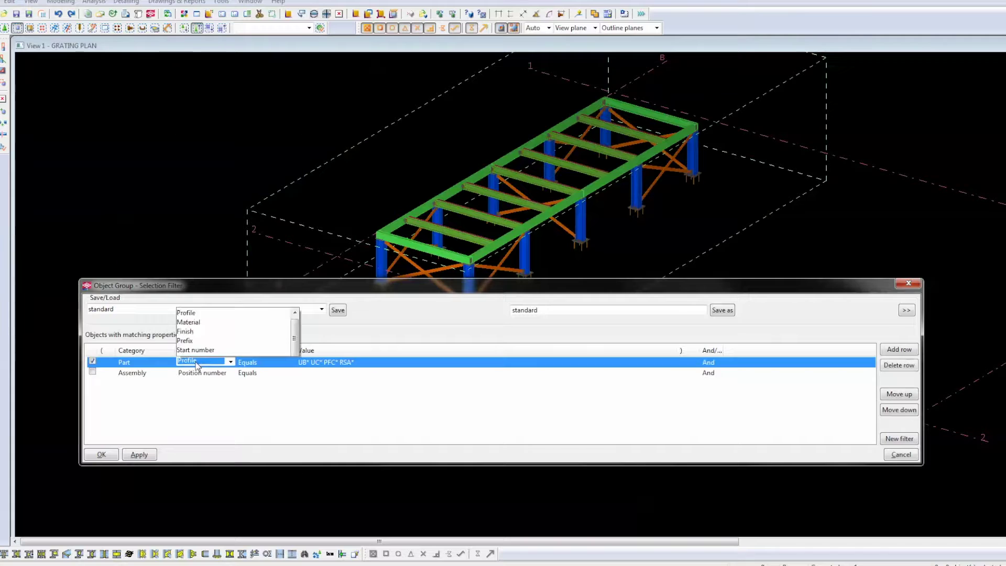
click(184, 166)
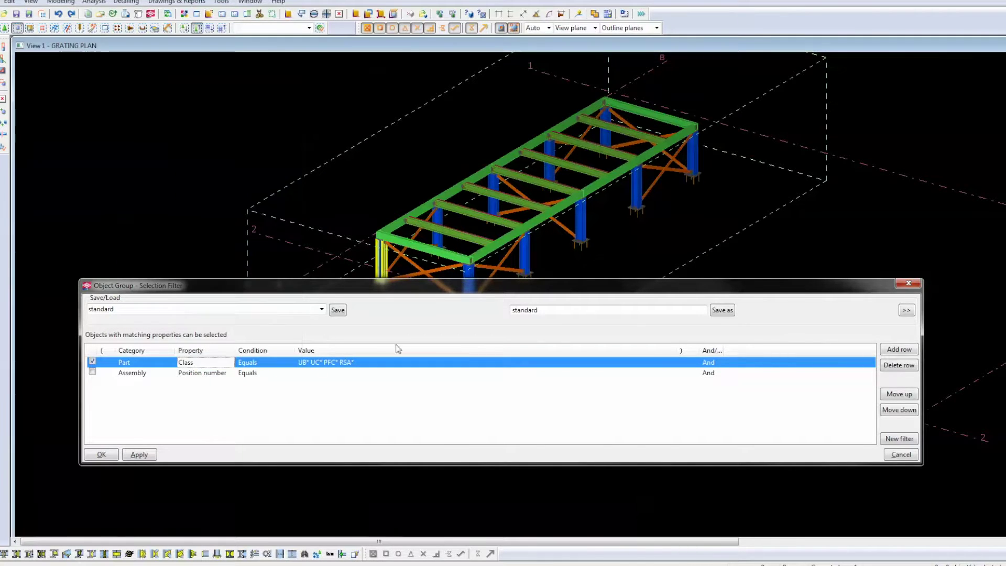
click(326, 363)
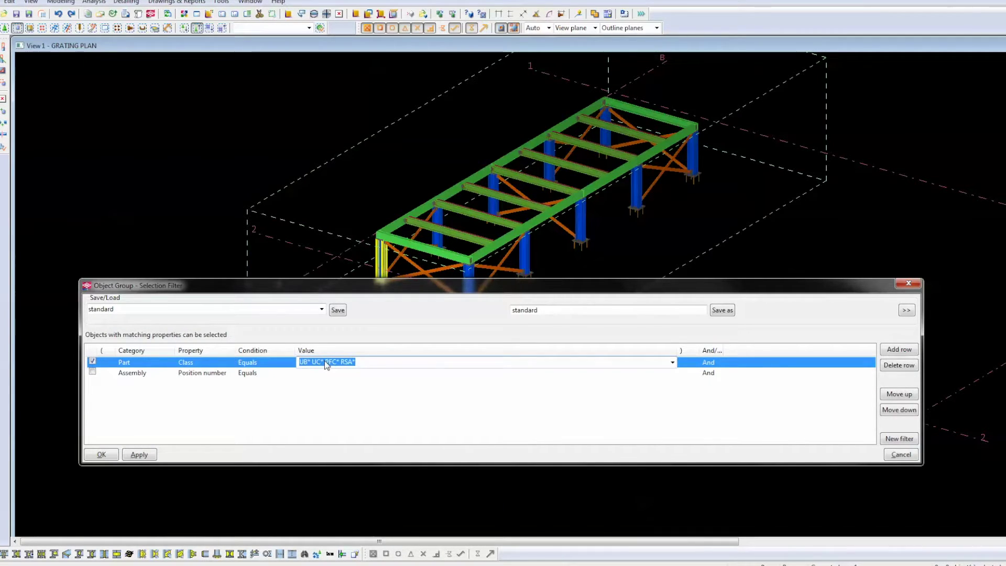
text(8)
key(Return)
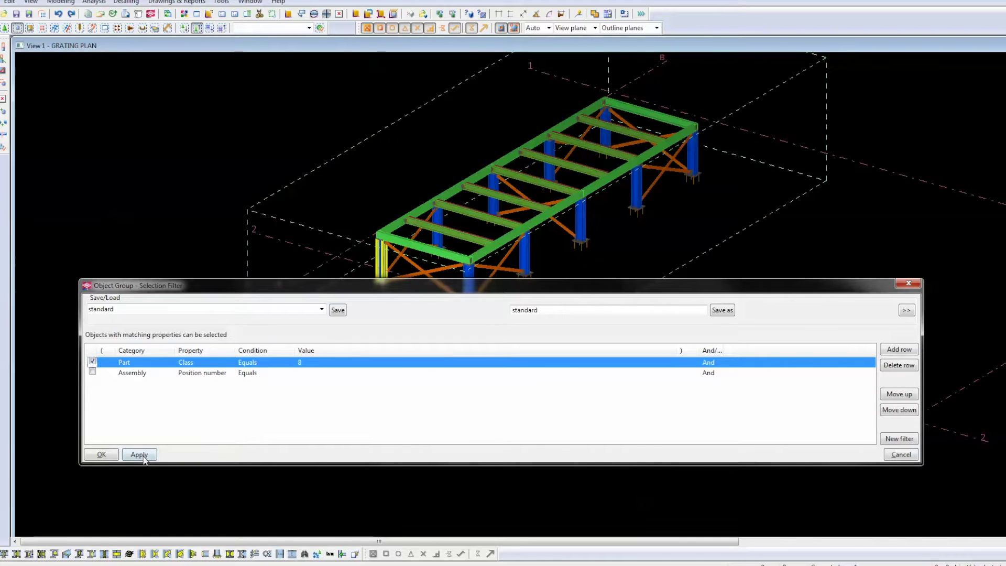
click(101, 454)
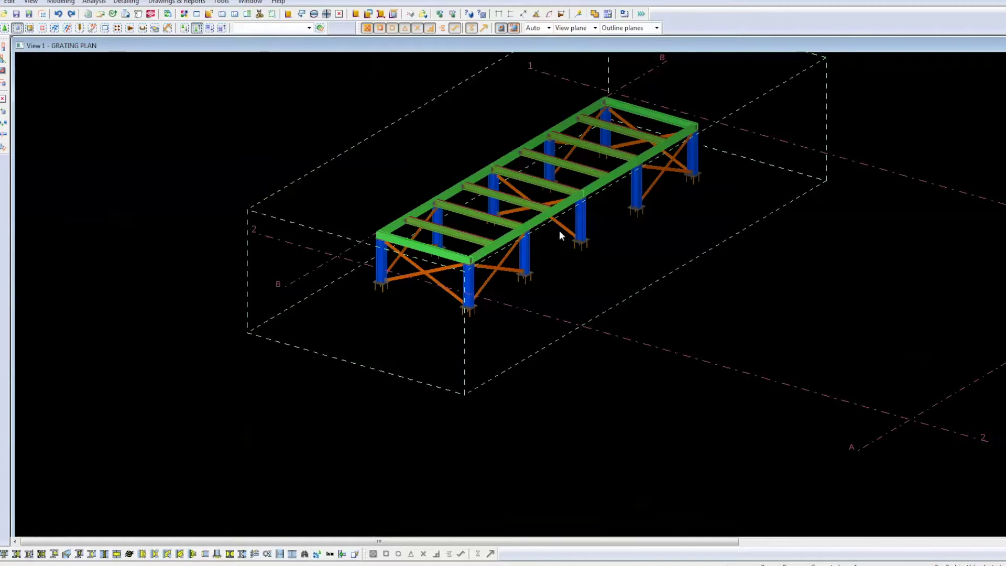
Select everything the filter allows across the whole platform and show only the selected plates.
middle_drag(548, 142, 478, 265)
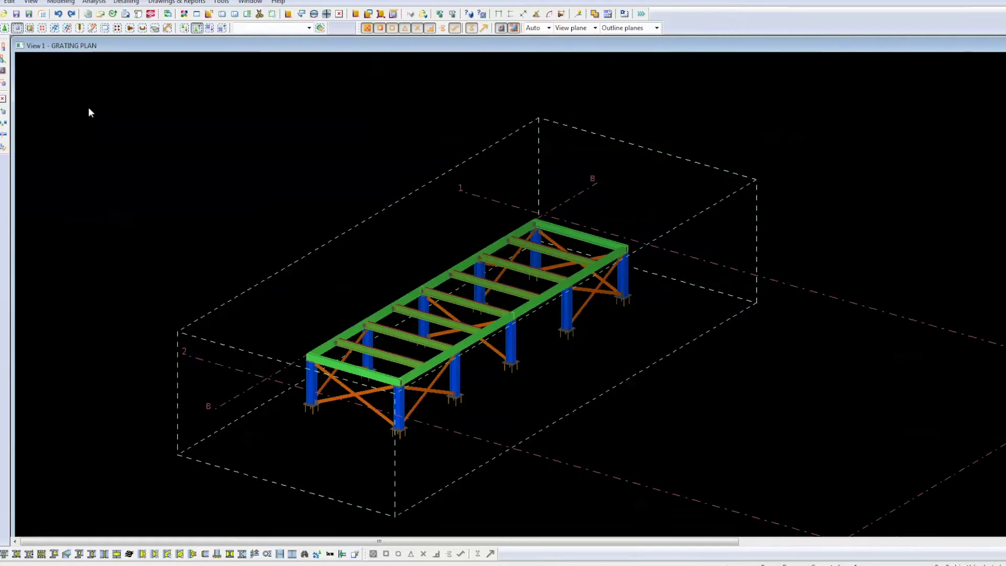
drag(130, 130, 720, 518)
scroll(505, 330, up, 3)
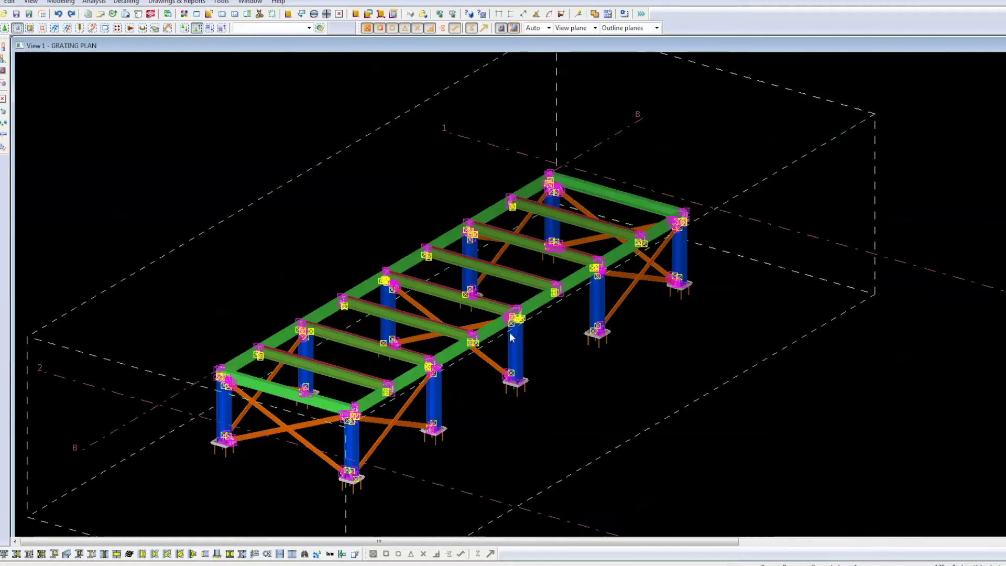
scroll(529, 338, up, 1)
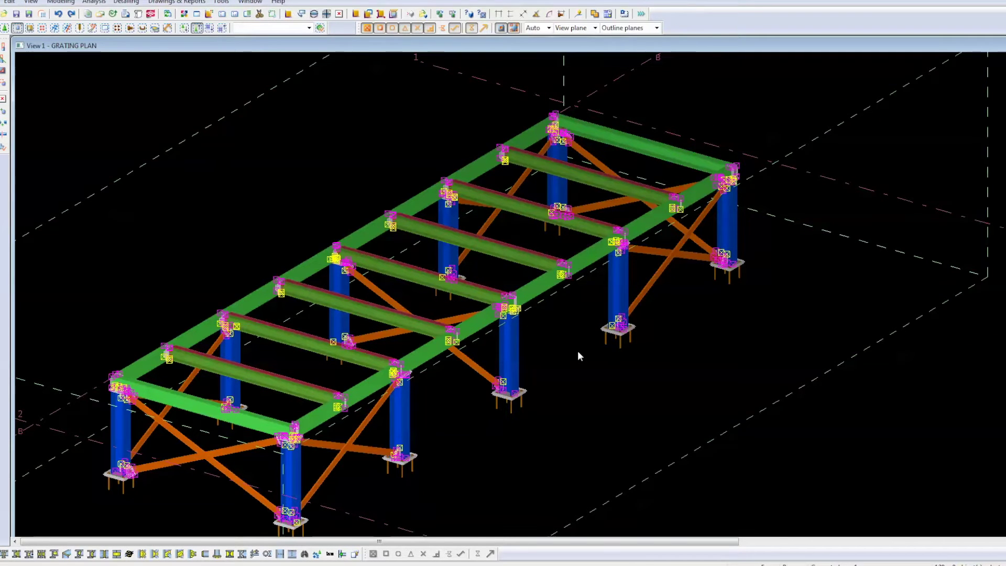
right_click(578, 352)
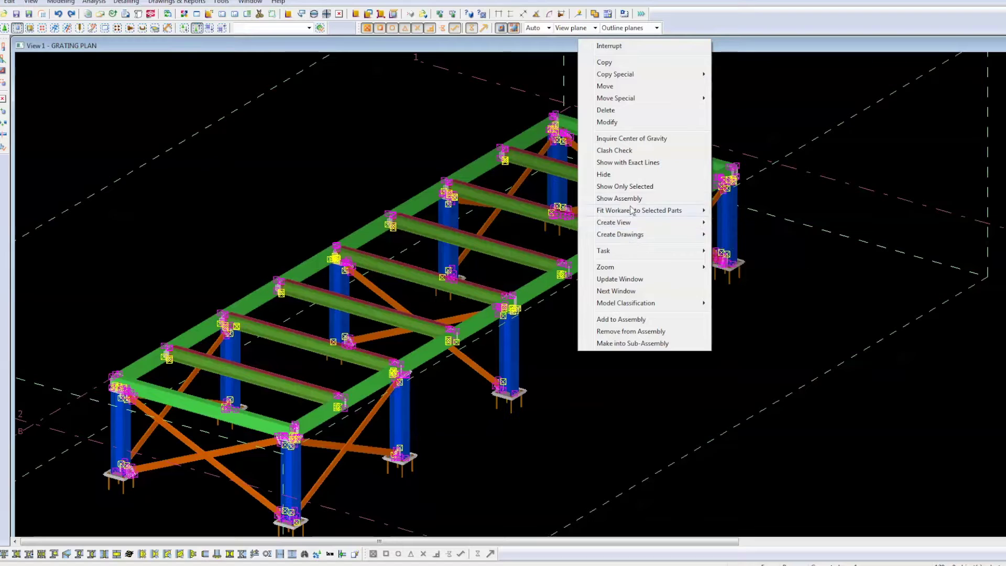
click(631, 187)
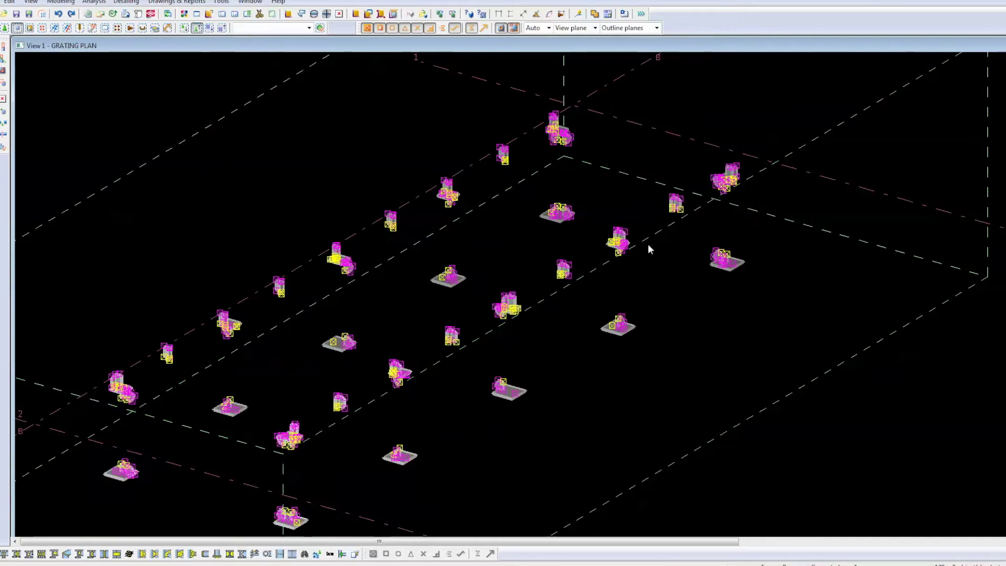
Clear the selection and reselect all the isolated class 8 plates across the platform.
click(656, 302)
ctrl+middle_drag(678, 337, 664, 283)
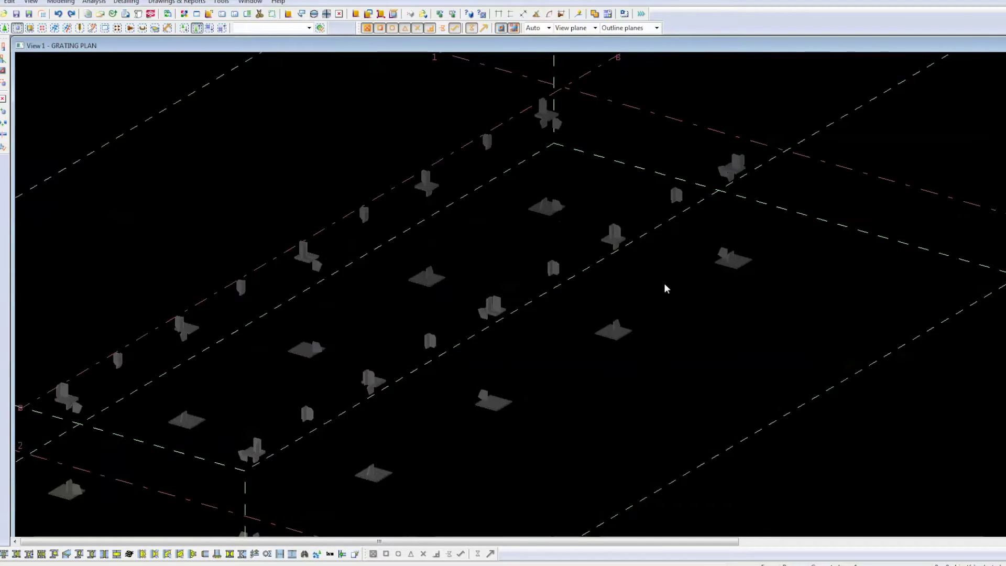
scroll(664, 282, down, 3)
scroll(210, 220, down, 3)
drag(166, 177, 882, 480)
scroll(664, 250, up, 5)
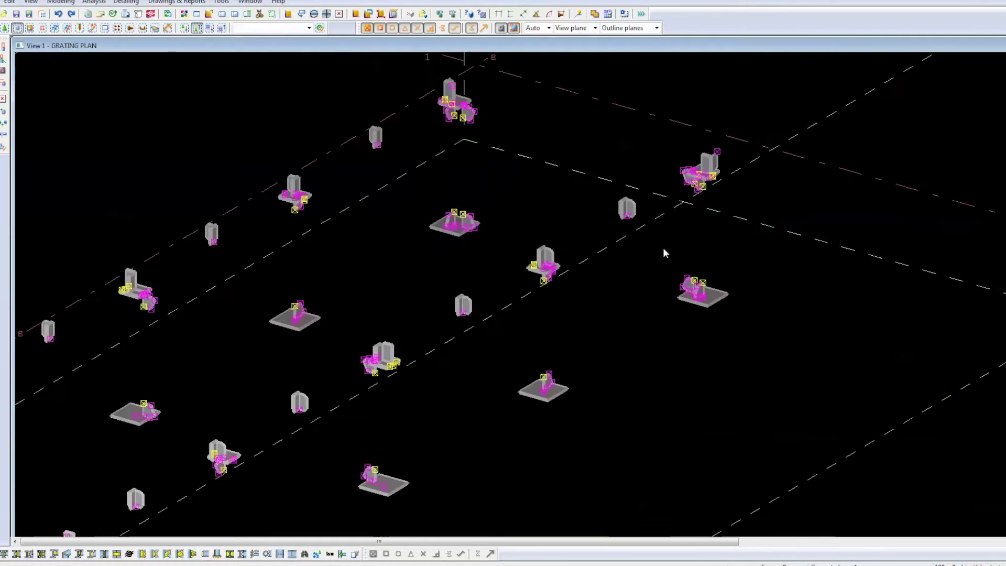
scroll(372, 218, up, 3)
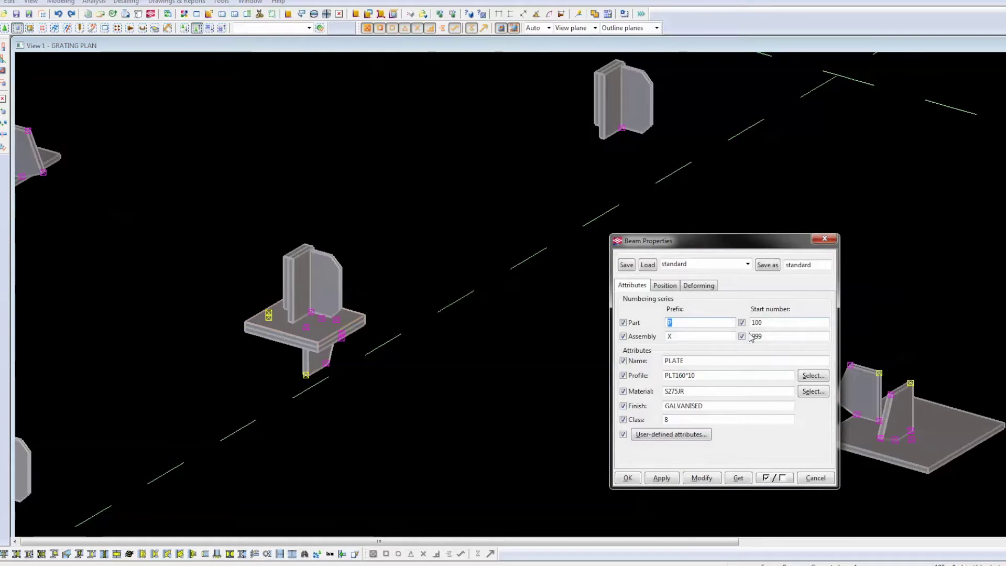
Modify only the selected plates' part series P/100, assembly series X/999, name PLATE and material S275JR.
click(773, 476)
click(639, 361)
click(639, 335)
click(633, 323)
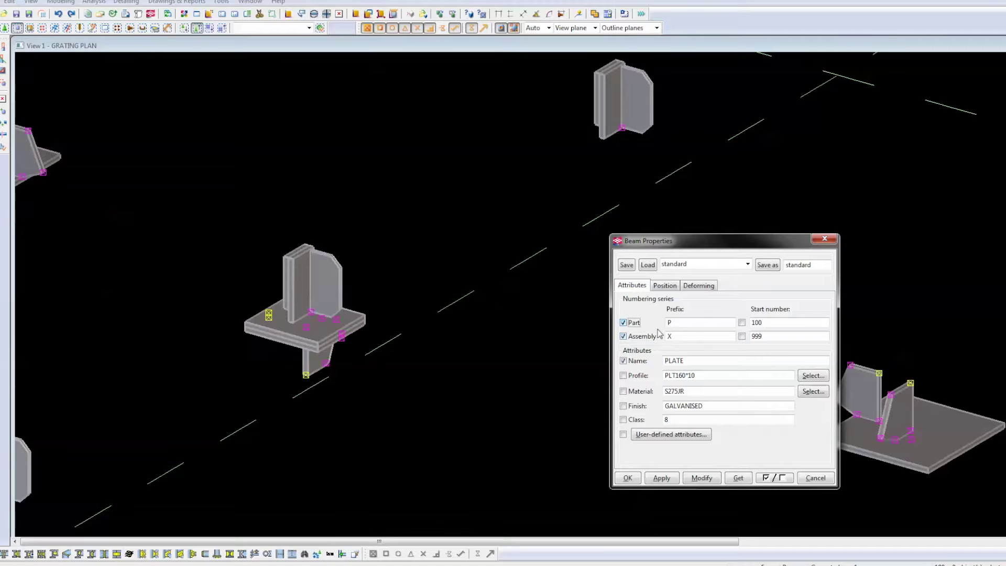
click(742, 322)
click(742, 336)
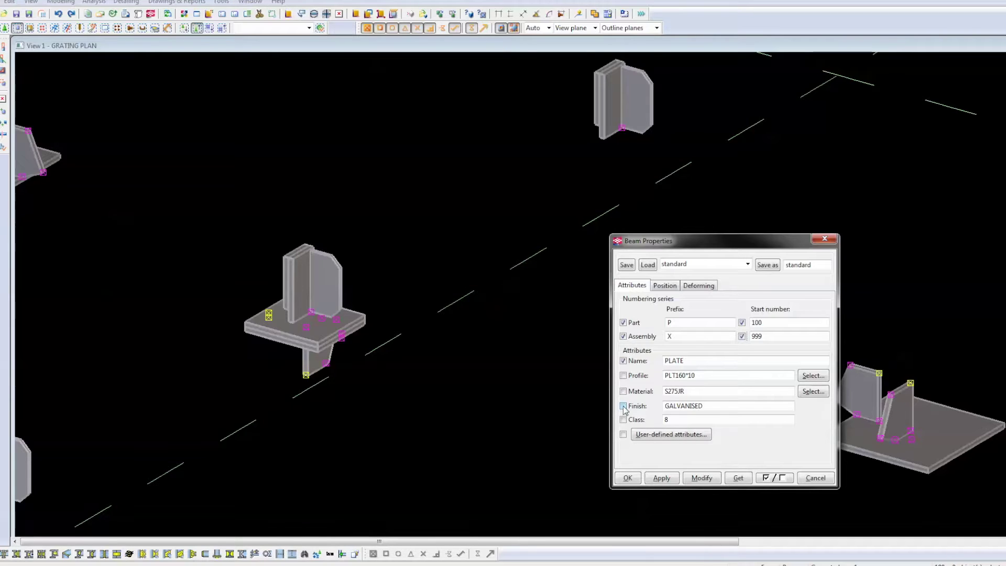
click(635, 391)
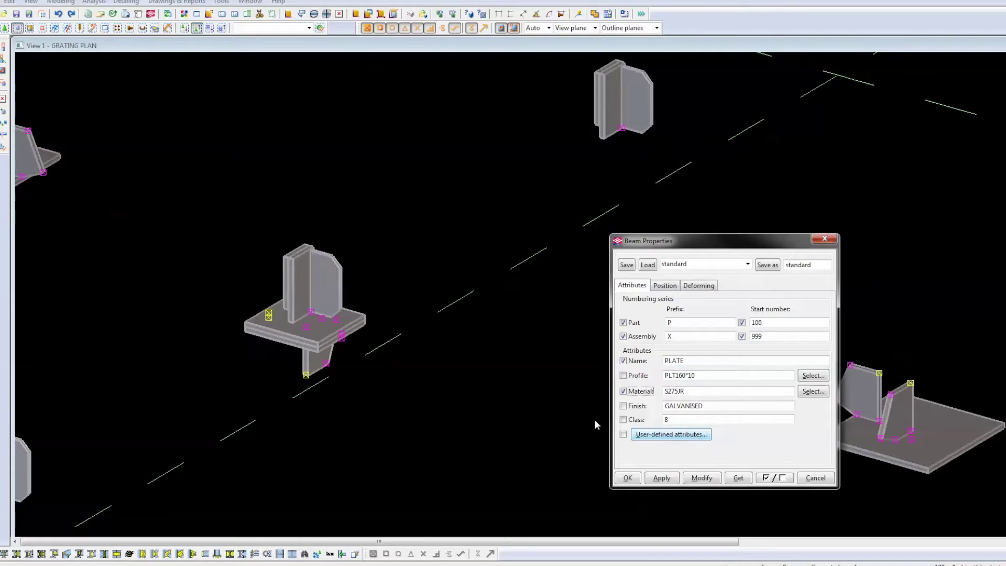
click(701, 478)
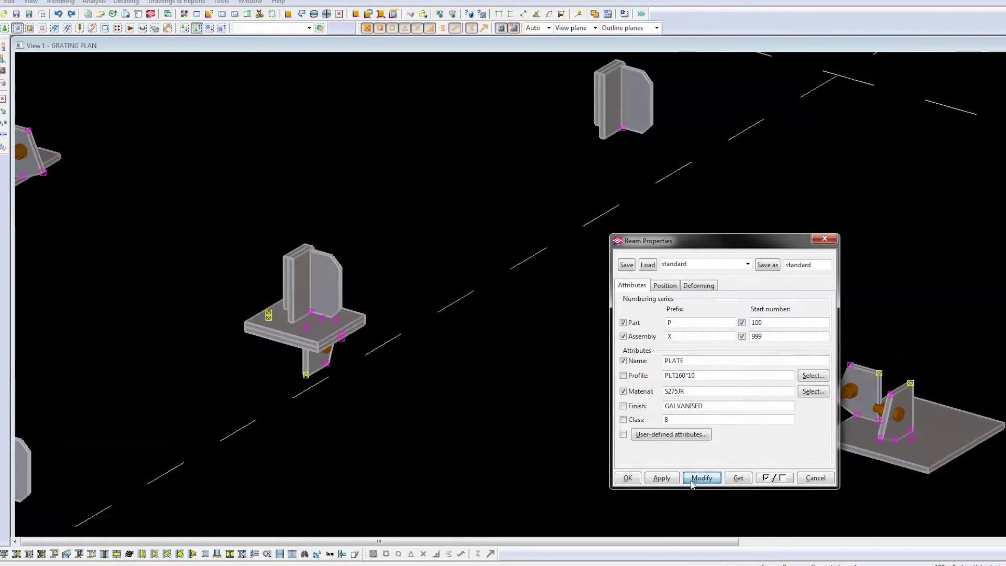
Close the beam properties, redraw the view to bring back the hidden members and make all object types selectable.
click(828, 238)
right_click(705, 274)
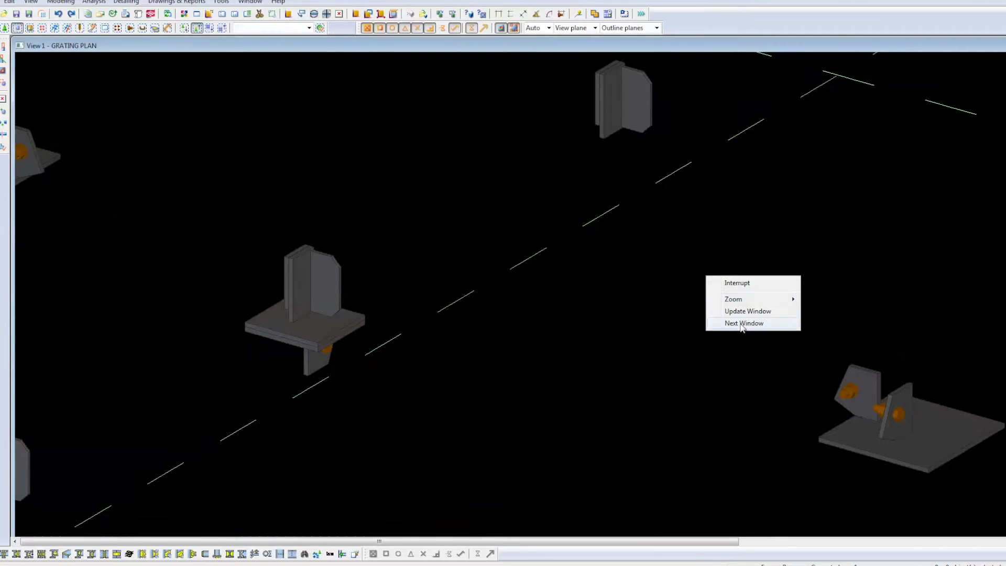
click(744, 325)
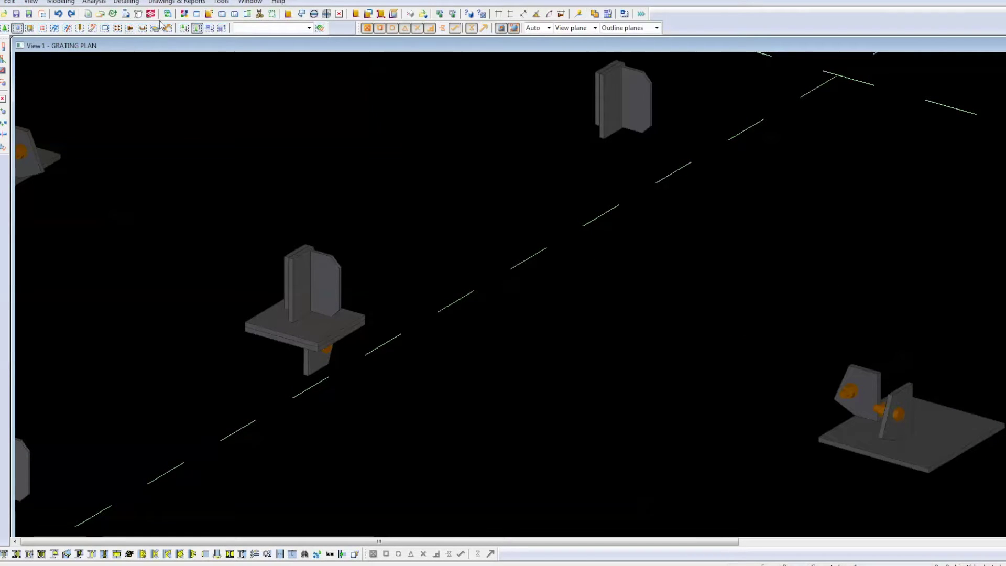
key(ctrl+r)
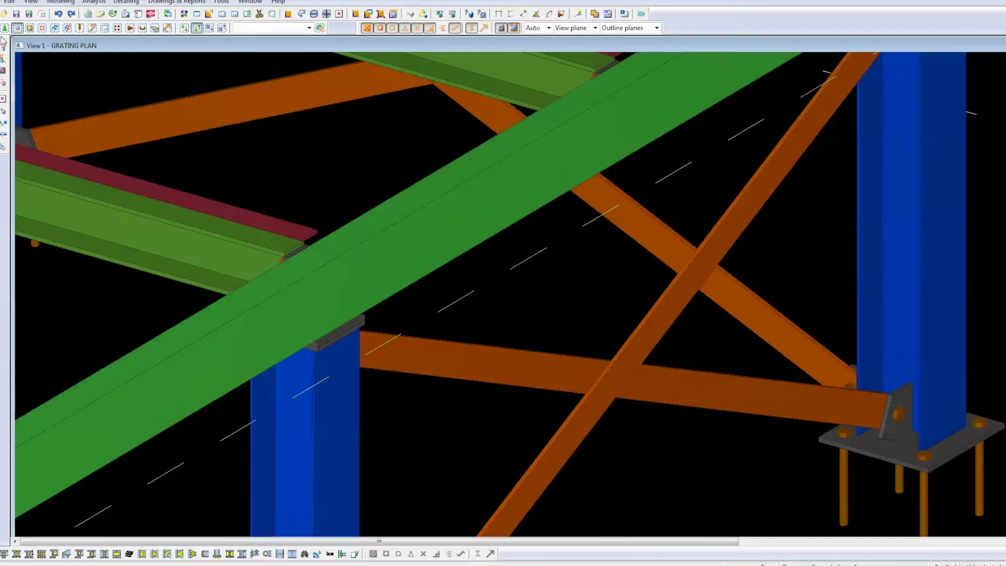
click(248, 115)
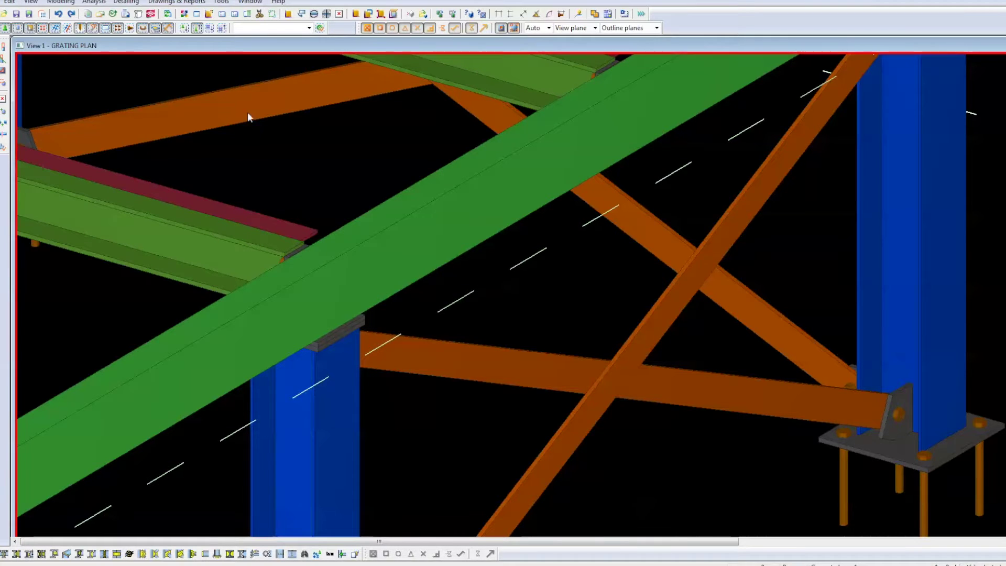
Reset the active selection filter to standard and bring the whole platform into view.
click(272, 30)
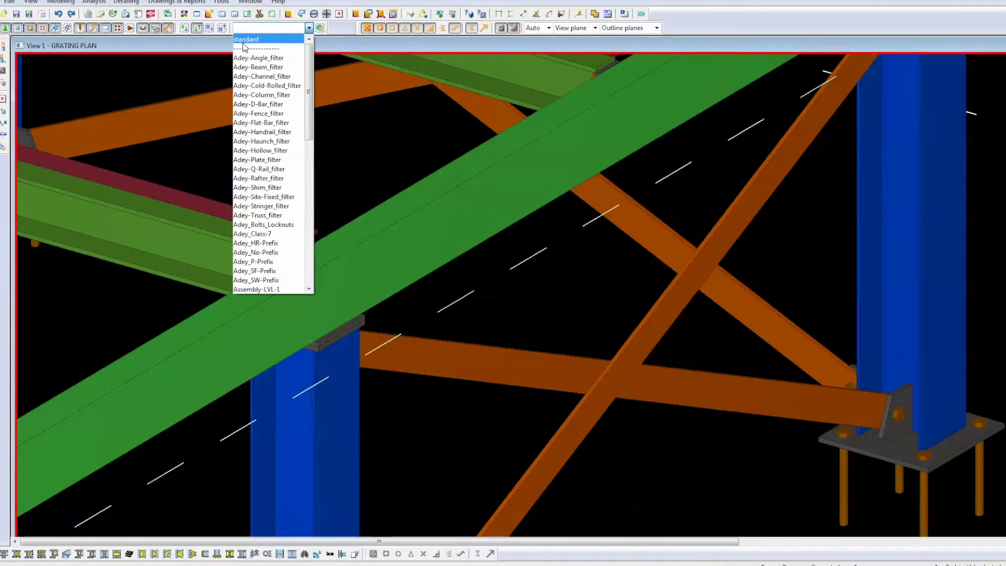
click(244, 40)
scroll(464, 269, down, 2)
scroll(554, 367, down, 5)
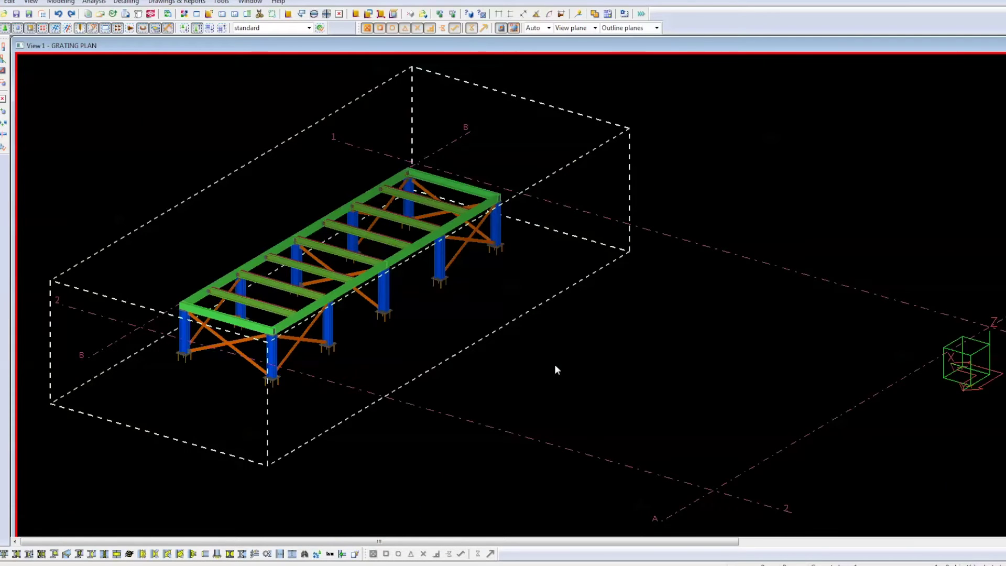
middle_drag(554, 369, 600, 277)
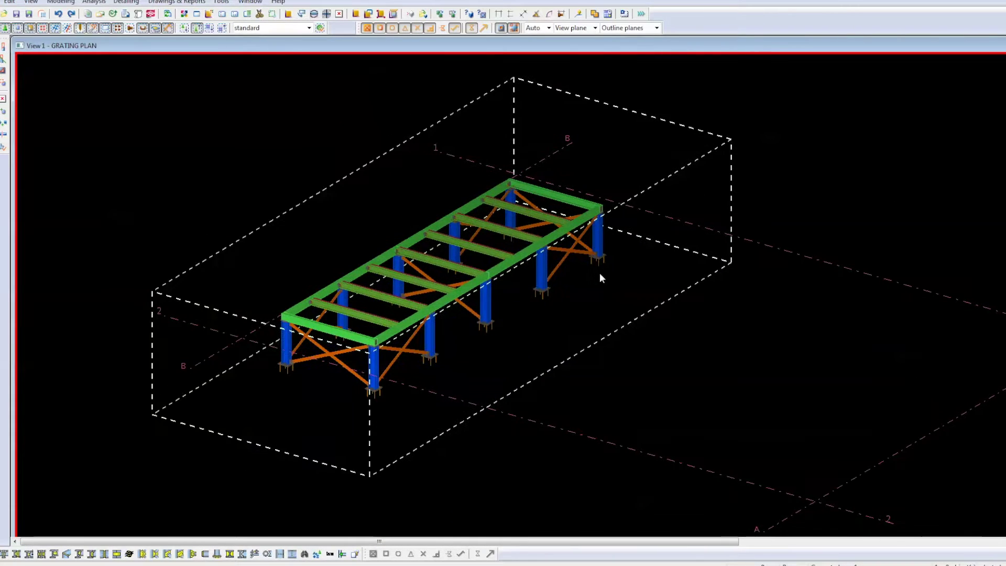
click(320, 28)
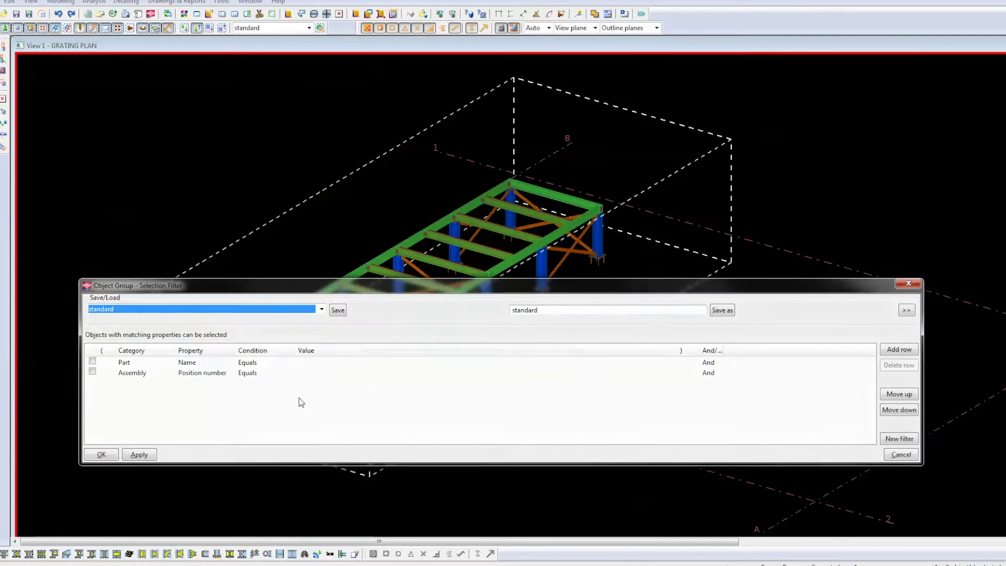
click(211, 363)
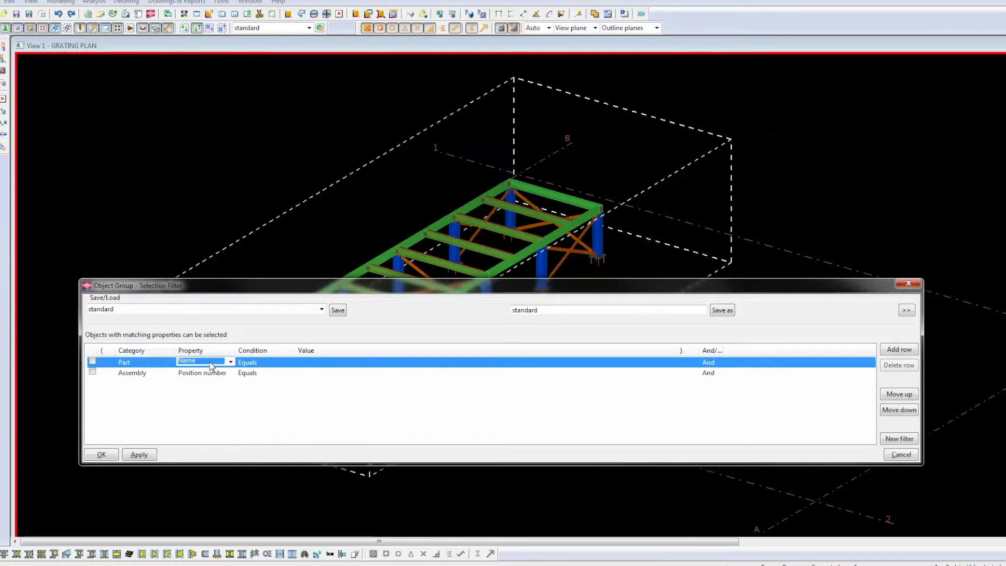
click(904, 284)
Change the GRATING PLAN view filter's part rule to Phase does not equal 99 and apply it to the view.
double_click(819, 243)
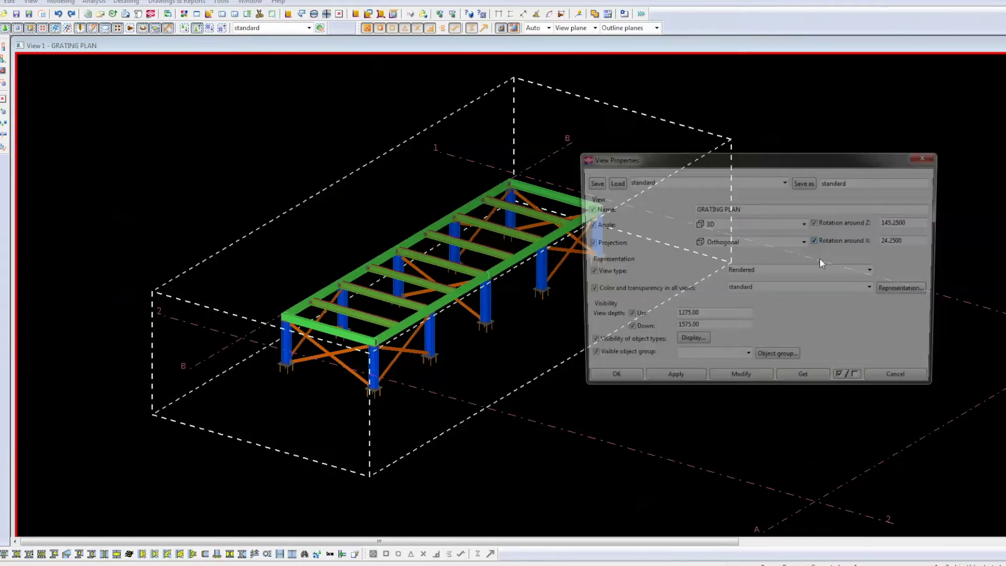
click(774, 361)
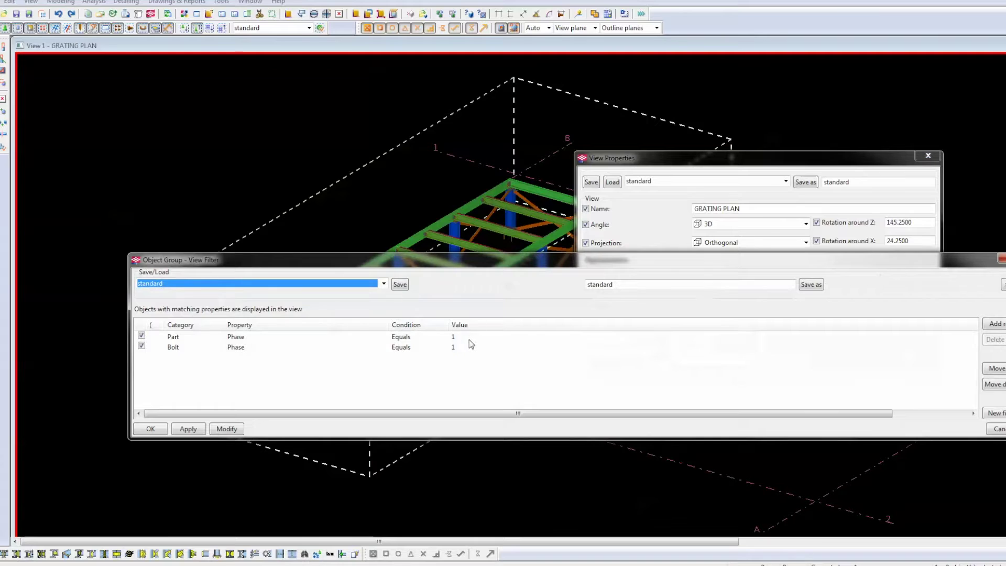
click(422, 340)
click(443, 335)
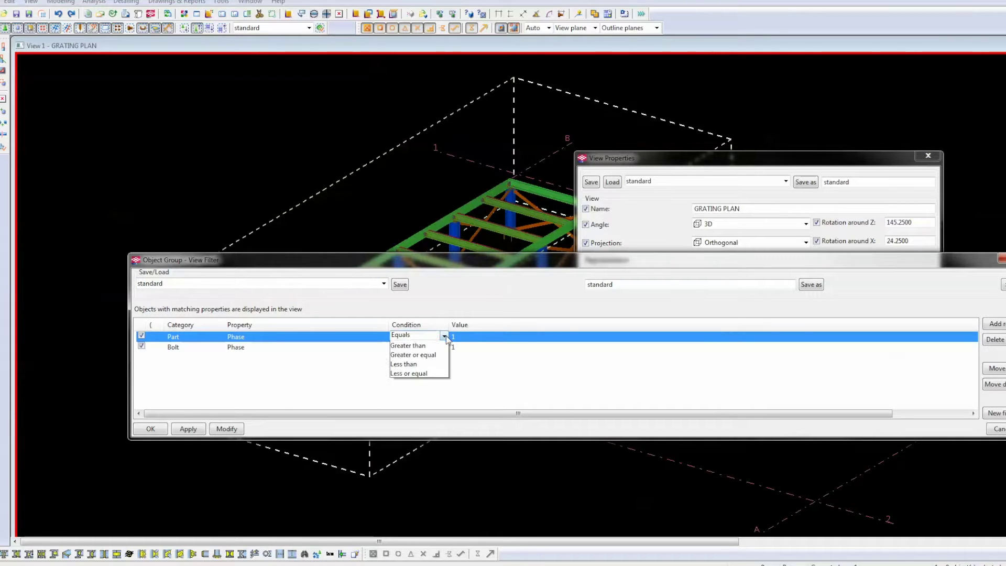
click(417, 355)
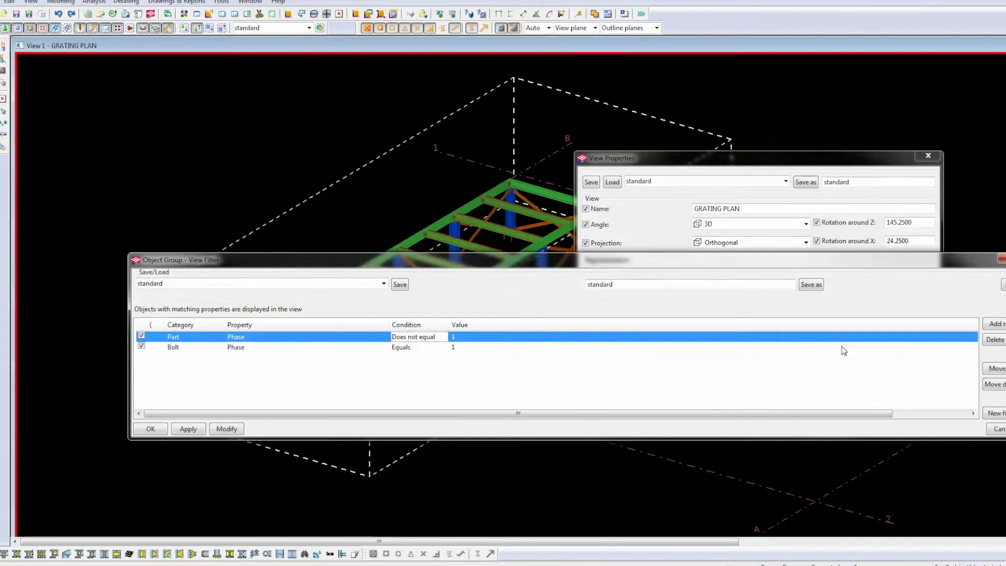
click(937, 336)
click(972, 337)
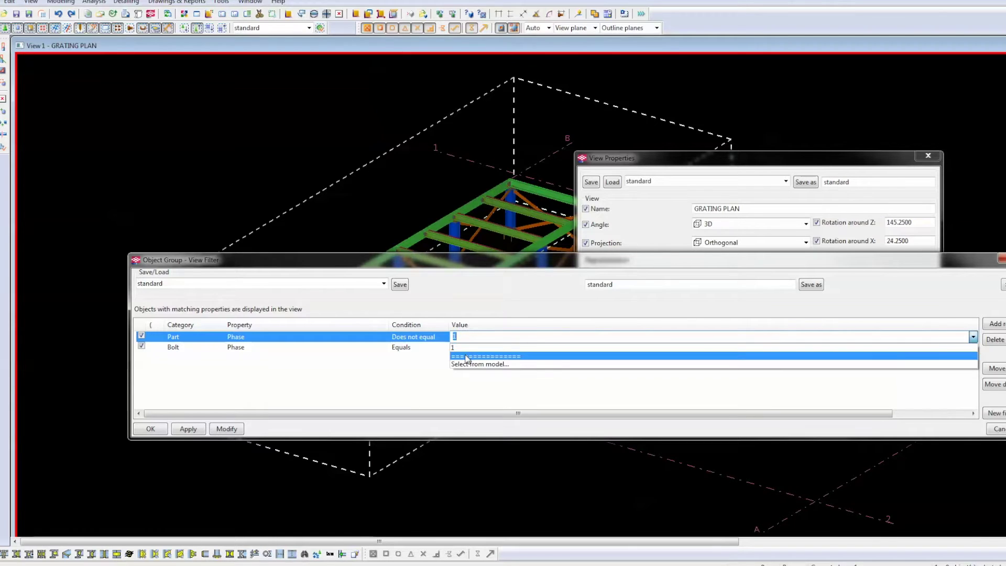
click(468, 338)
text(99)
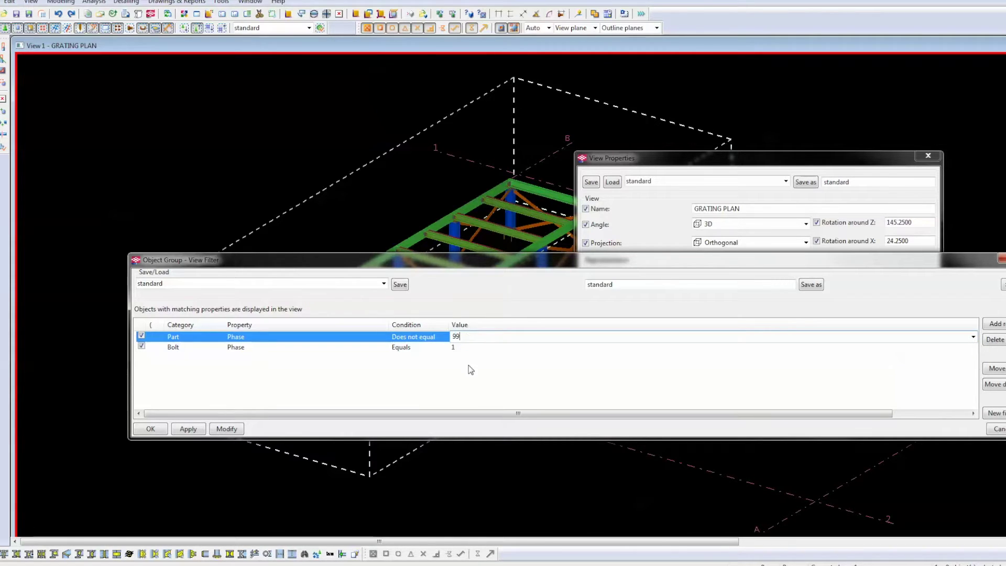
key(Return)
click(227, 428)
Disable the bolt phase rule in the view filter, apply the change and close the view properties.
click(141, 346)
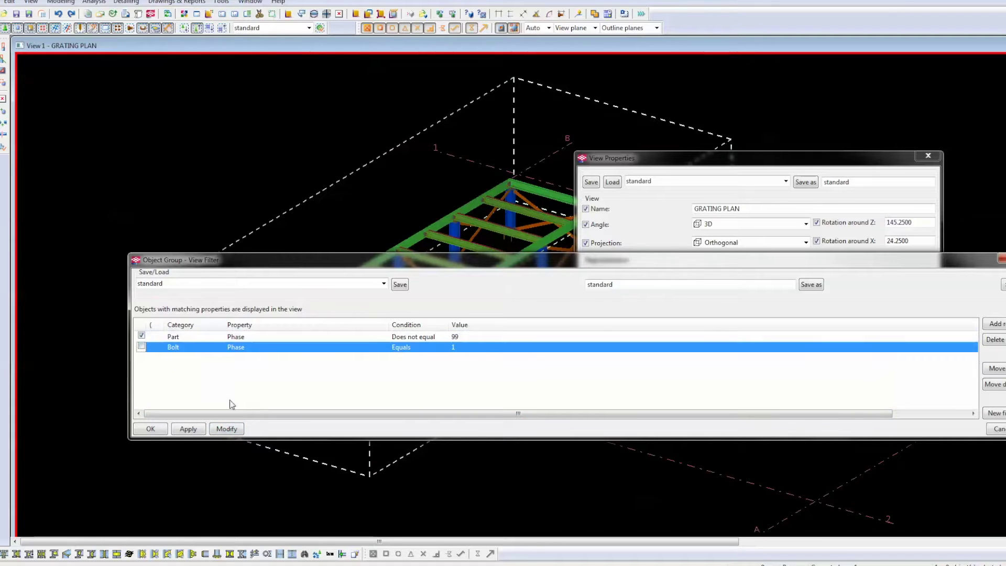
click(231, 429)
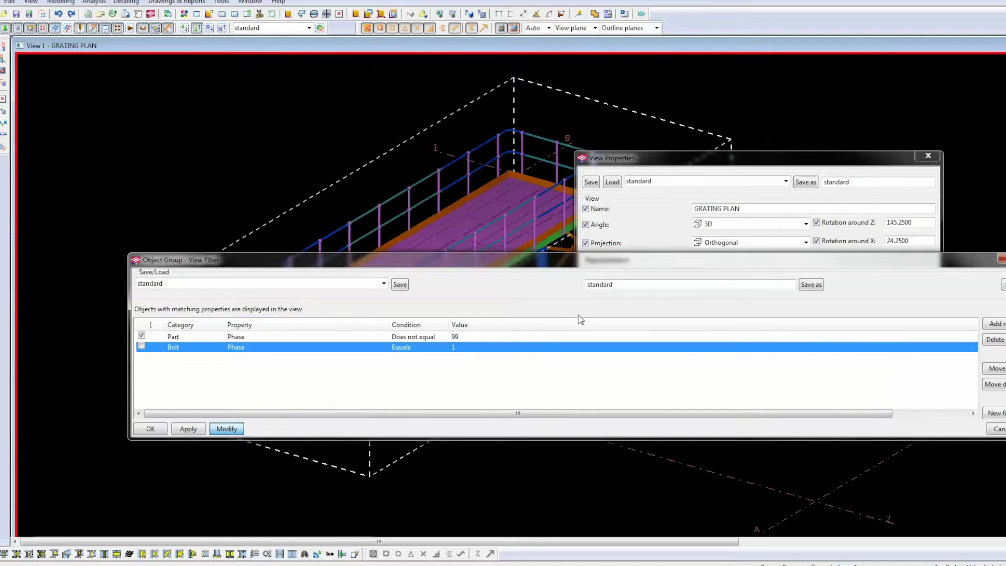
key(Escape)
click(927, 155)
middle_drag(585, 300, 570, 362)
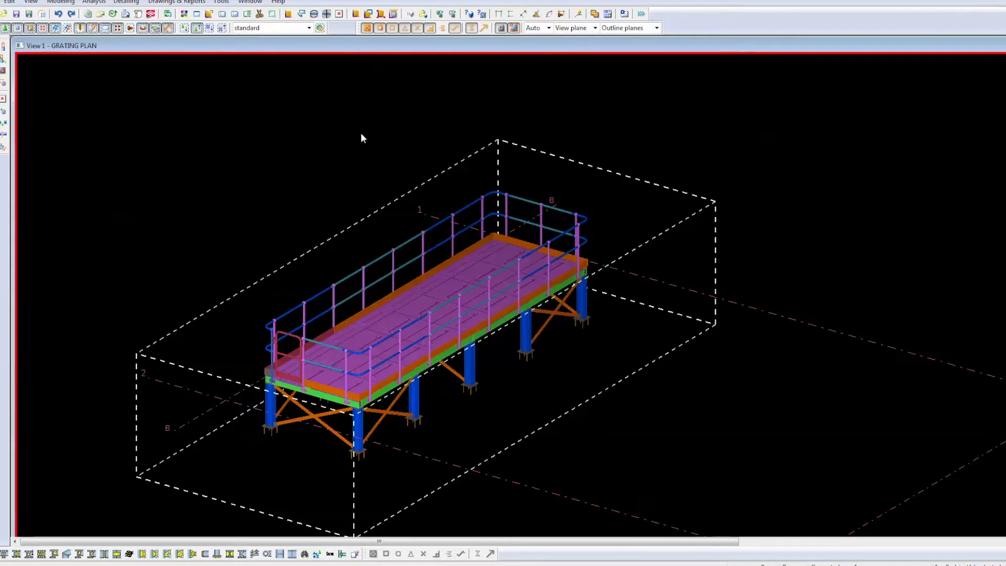
Disable the part phase rule in the GRATING PLAN view filter, apply the change and close the view properties.
double_click(782, 215)
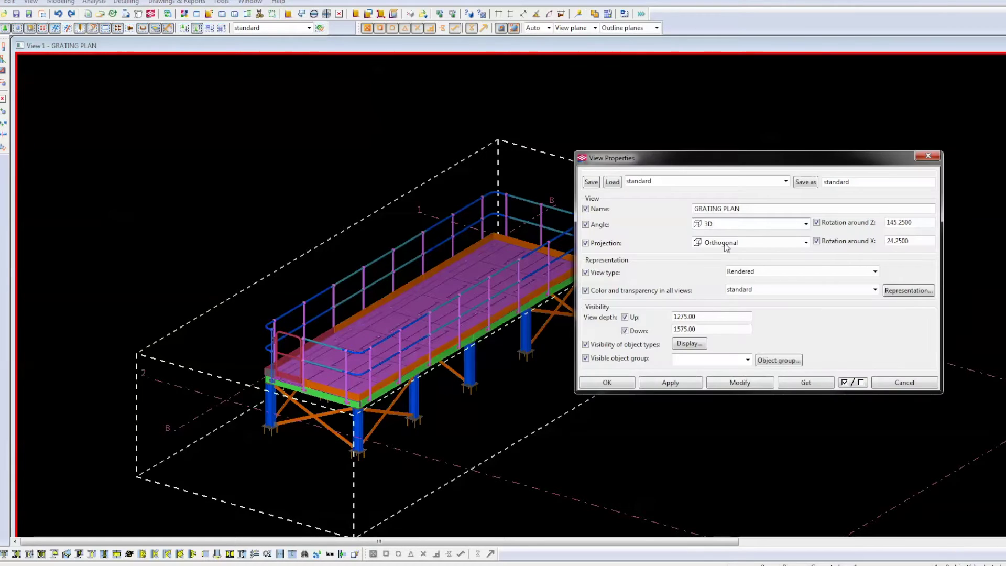
click(778, 359)
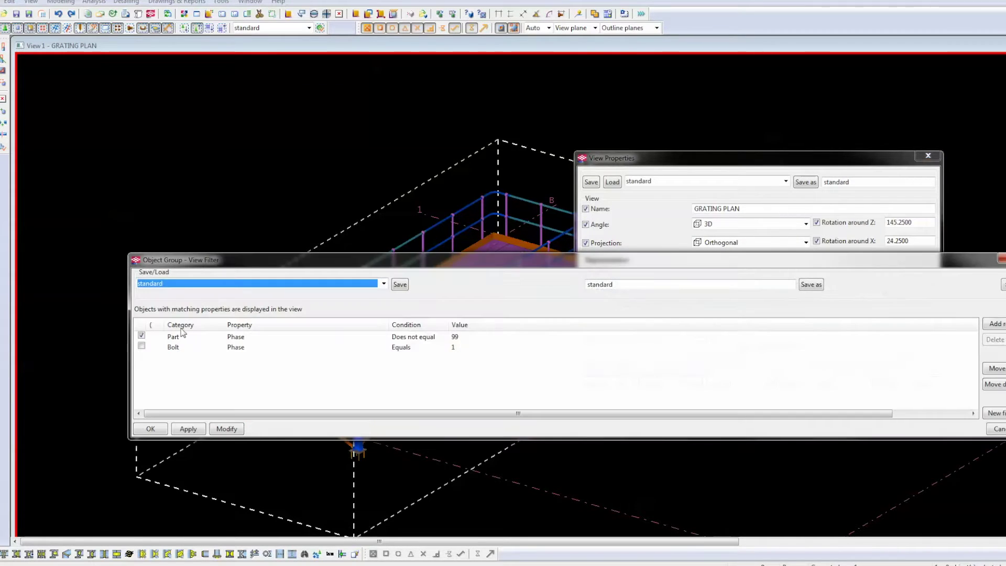
click(141, 335)
click(226, 428)
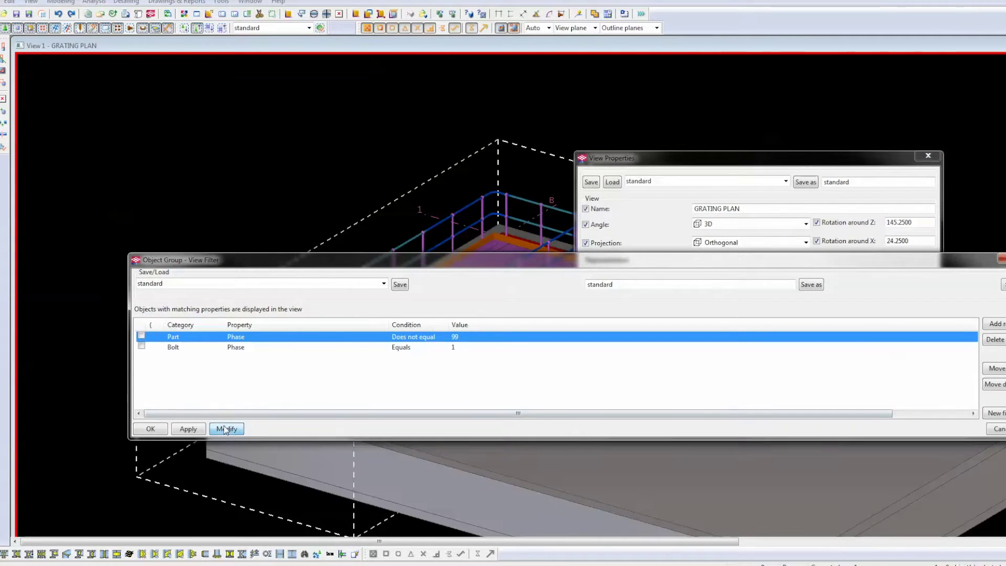
click(999, 256)
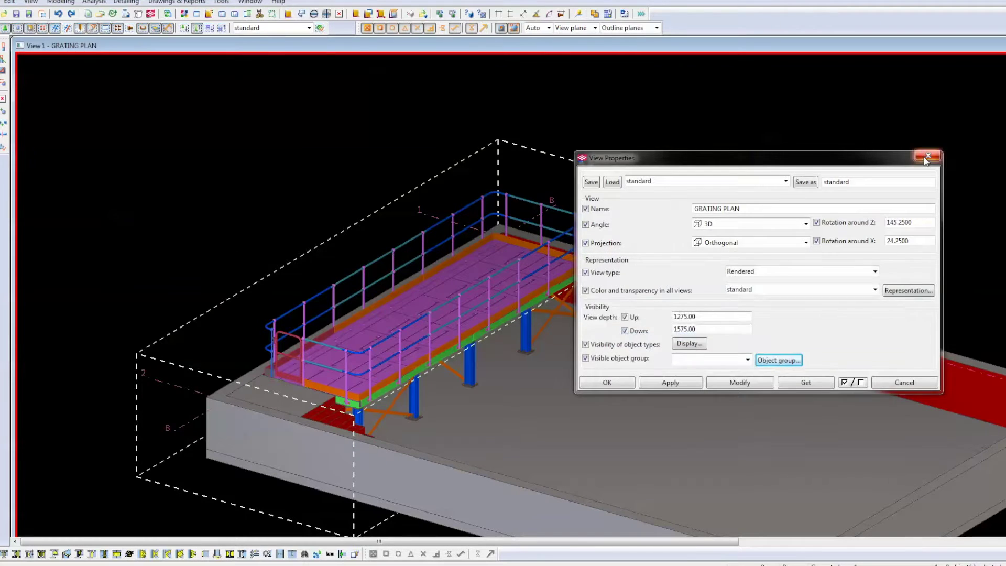
click(927, 156)
Select the entire model, including the platform and concrete base, and clear its part and assembly numbers.
scroll(624, 202, down, 2)
drag(315, 136, 942, 429)
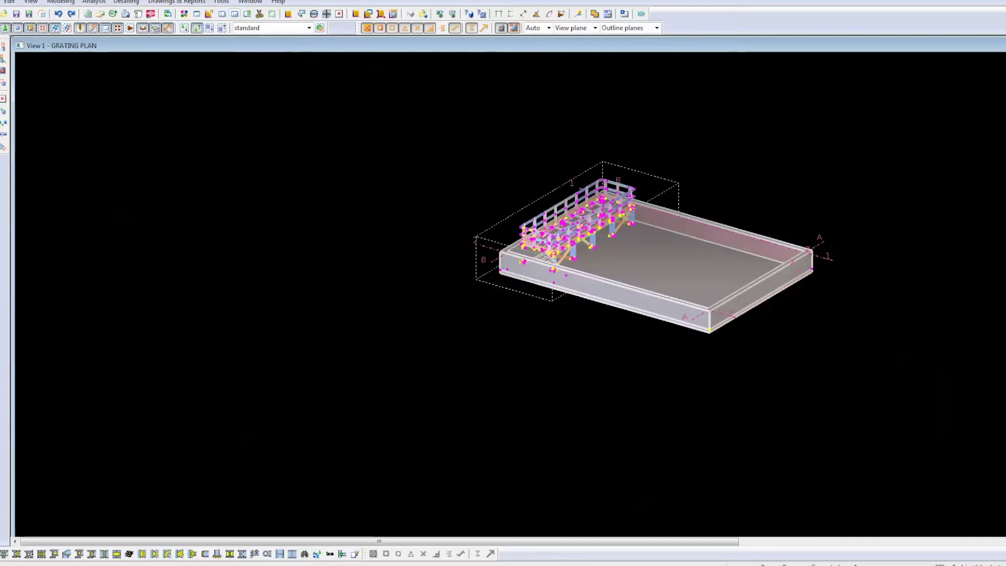
click(178, 2)
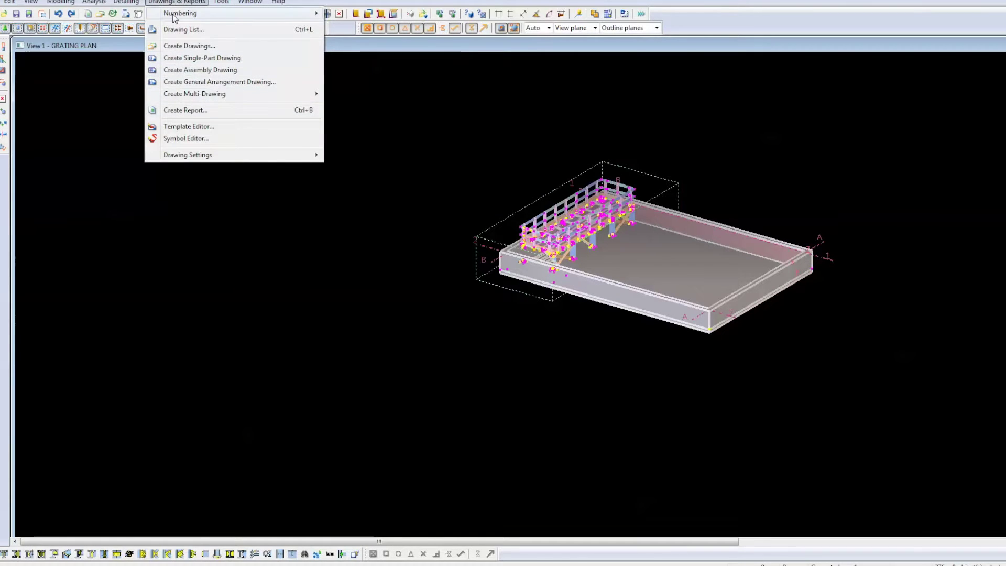
mouse_move(173, 14)
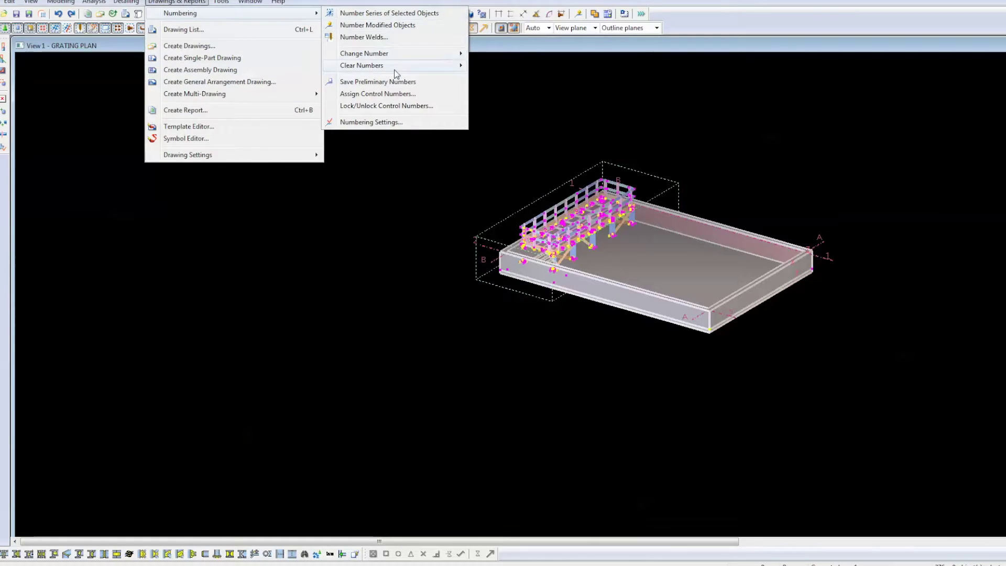
mouse_move(370, 69)
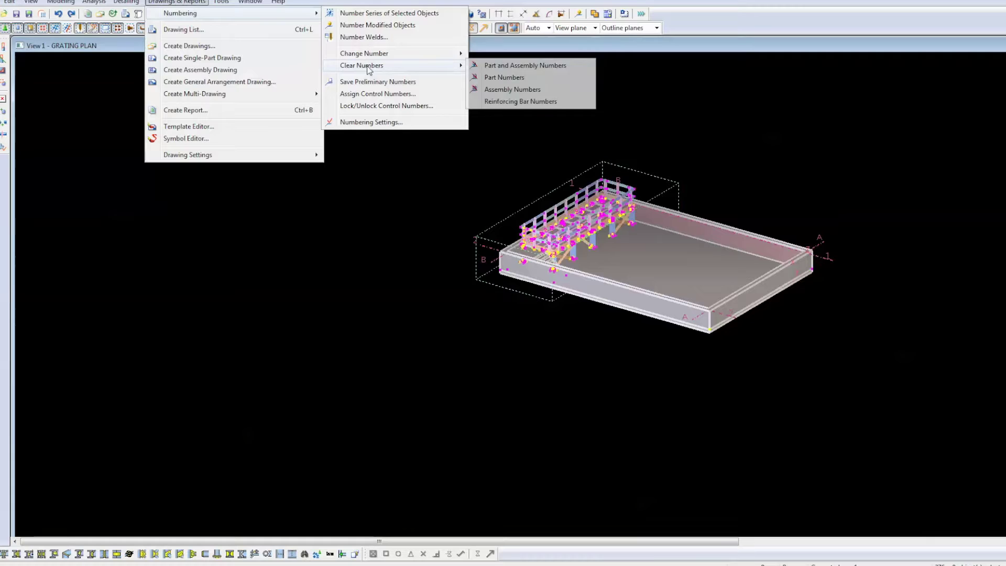
click(513, 66)
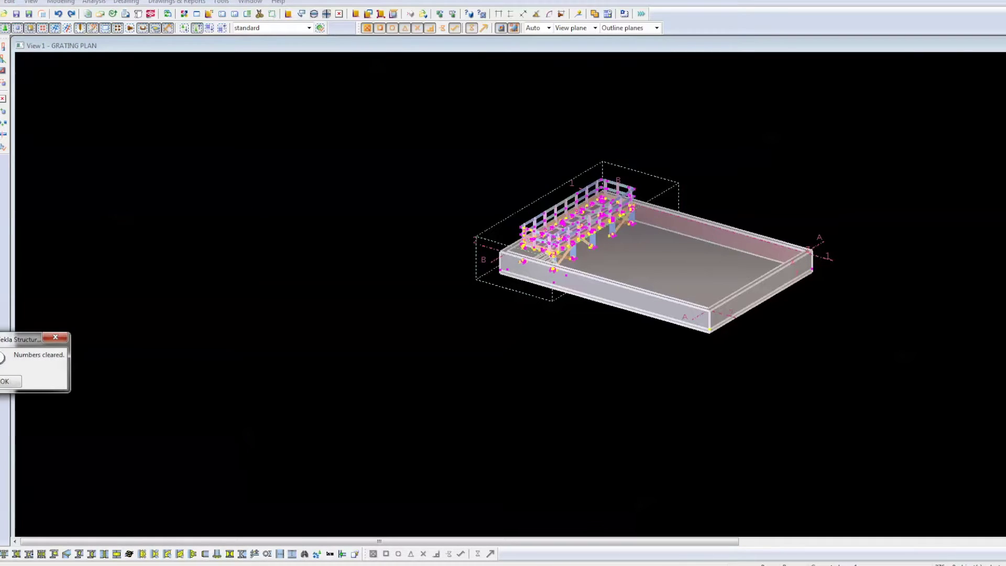
click(5, 381)
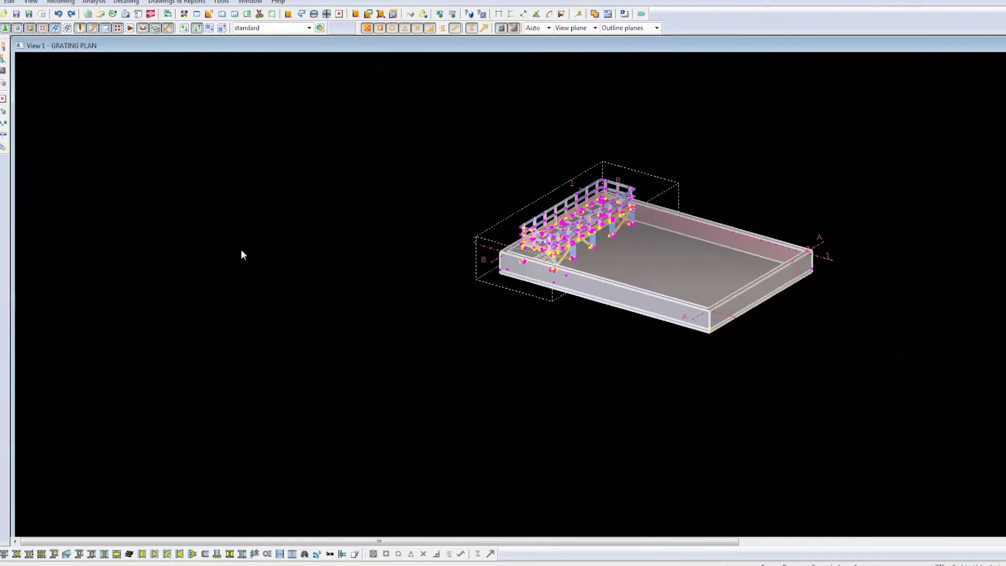
Accept the standard numbering settings, number the model's modified objects and save the resulting numbers.
click(241, 250)
click(160, 2)
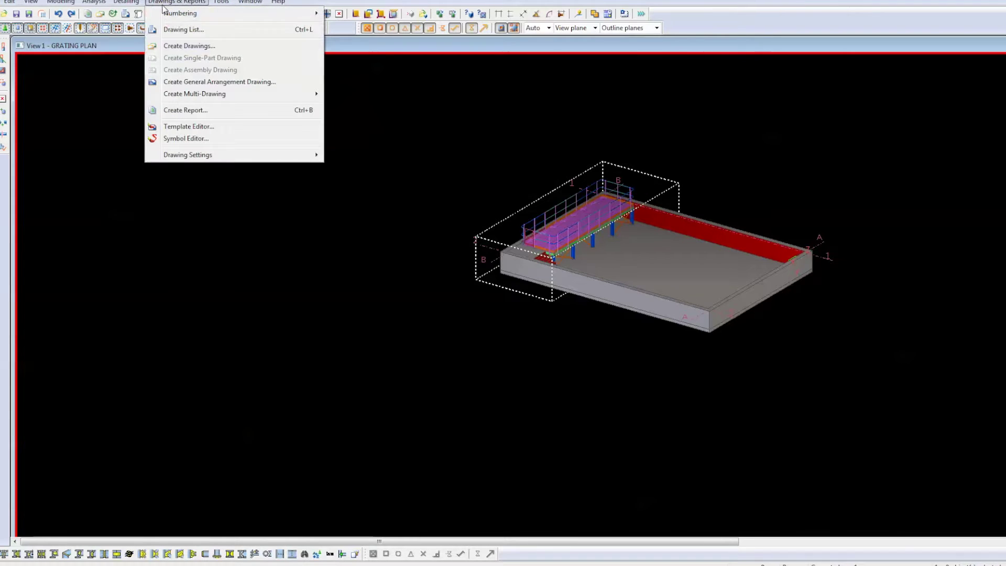
mouse_move(197, 13)
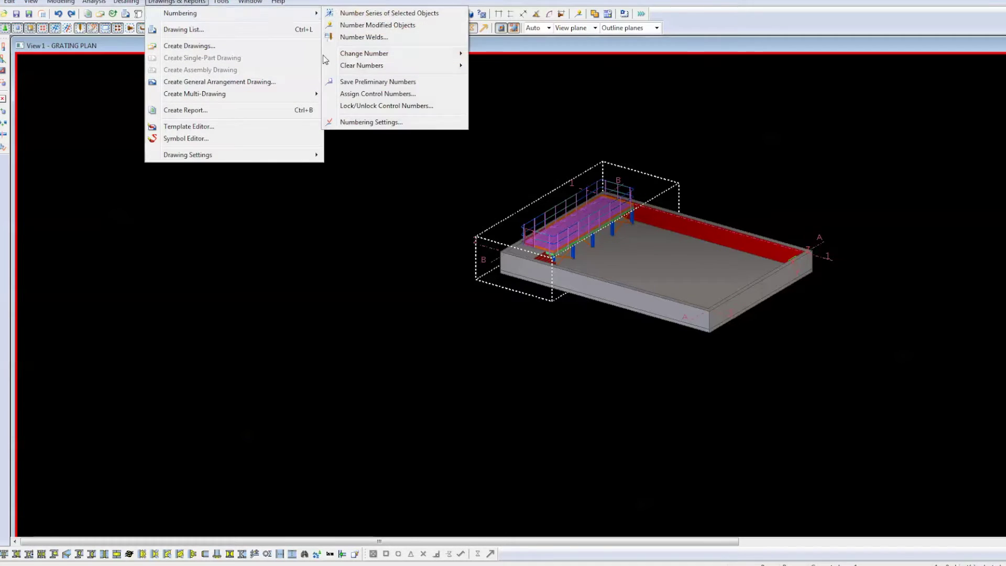
click(373, 123)
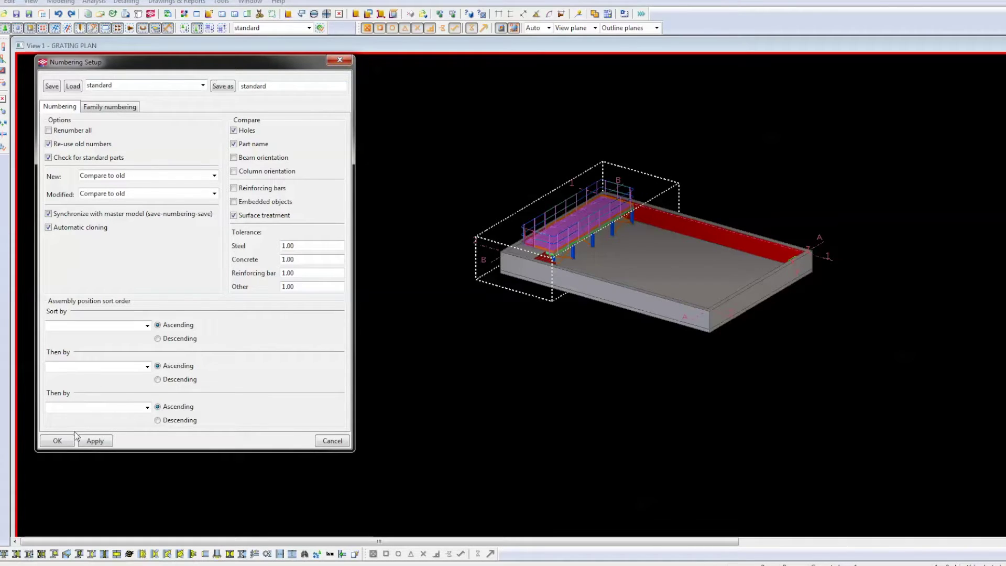
click(58, 440)
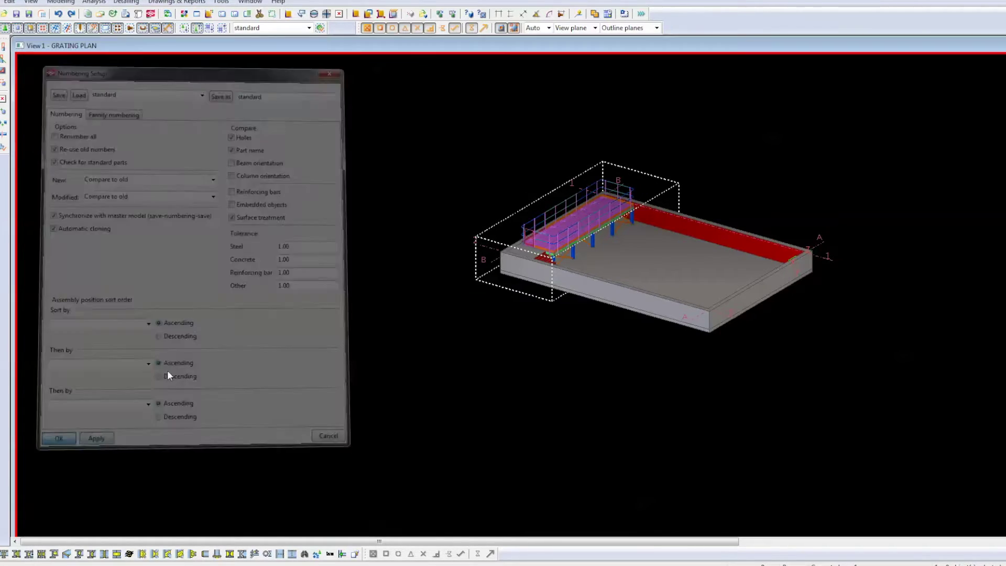
click(580, 13)
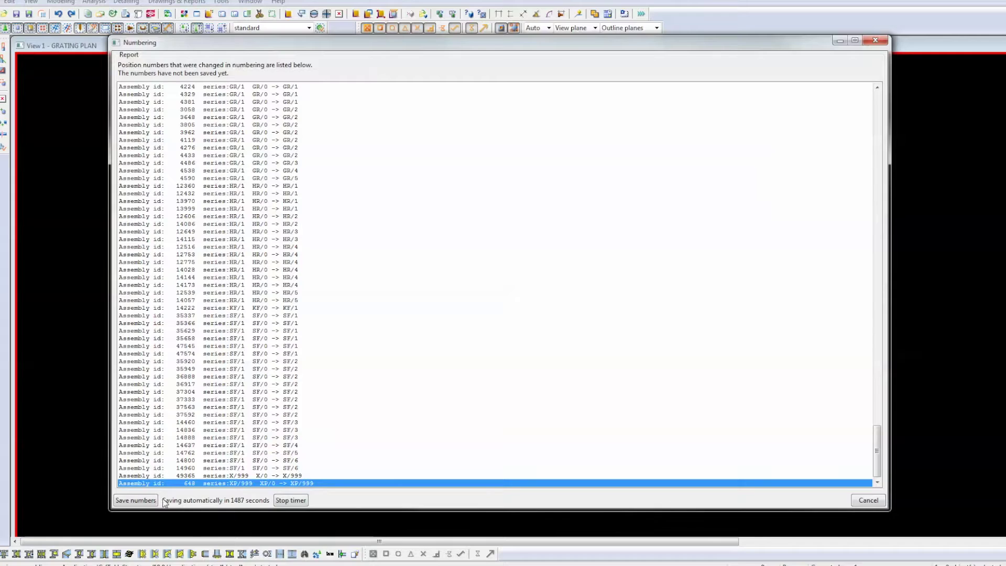
click(137, 500)
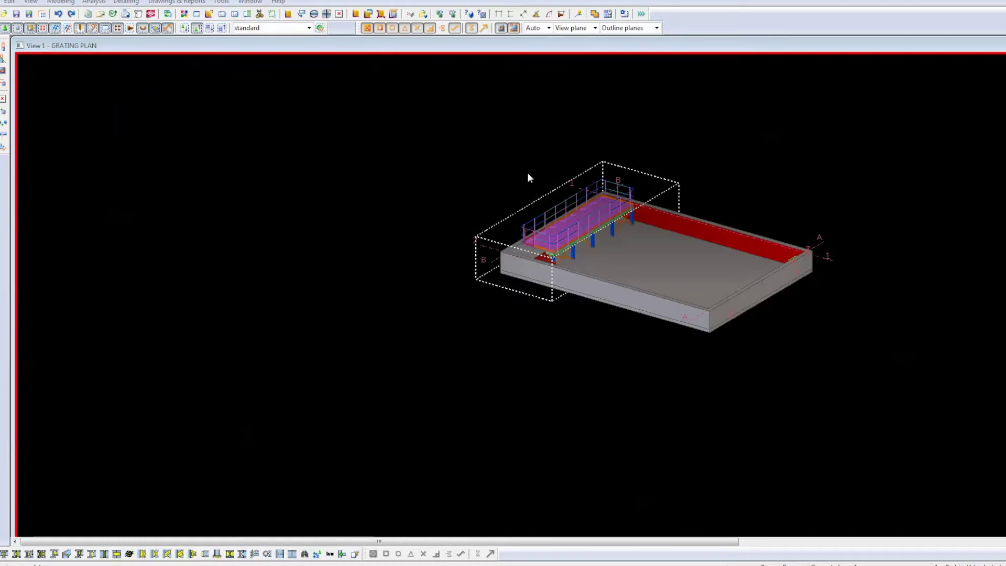
Open AutoDrawings and re-enable the part rule Phase does not equal 99 in the GRATING PLAN view filter, applying it to the view.
key(ctrl+w)
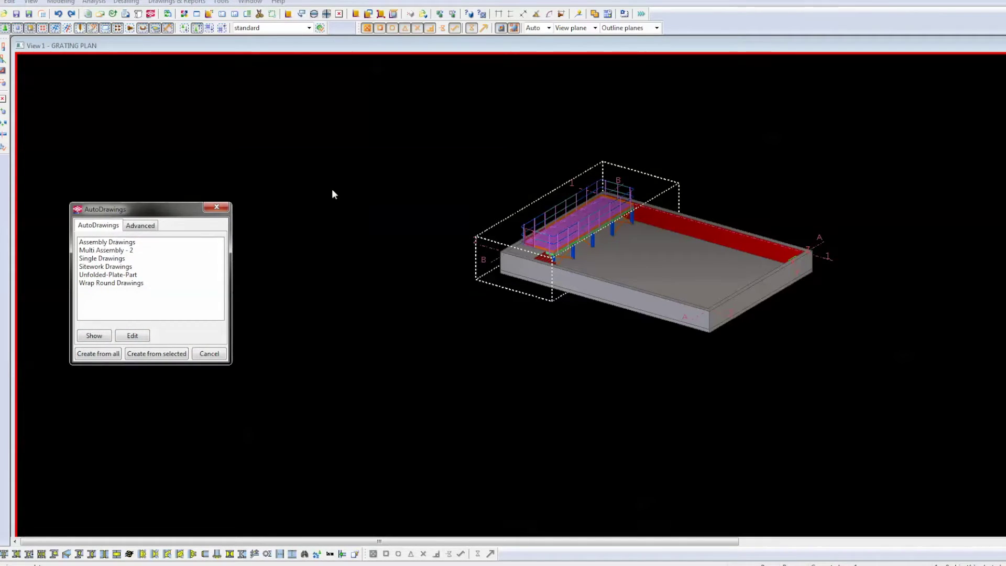
click(504, 150)
double_click(446, 139)
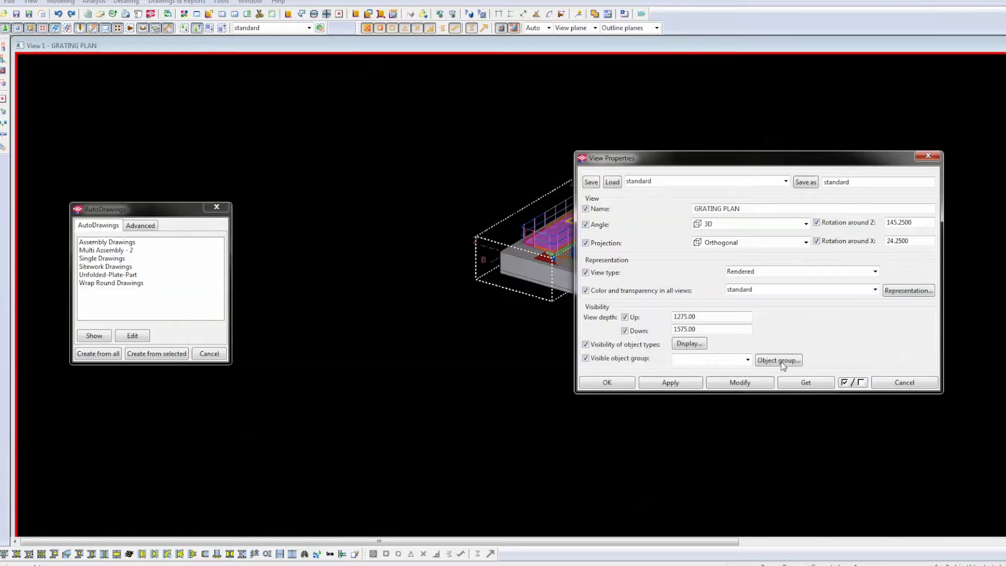
click(777, 358)
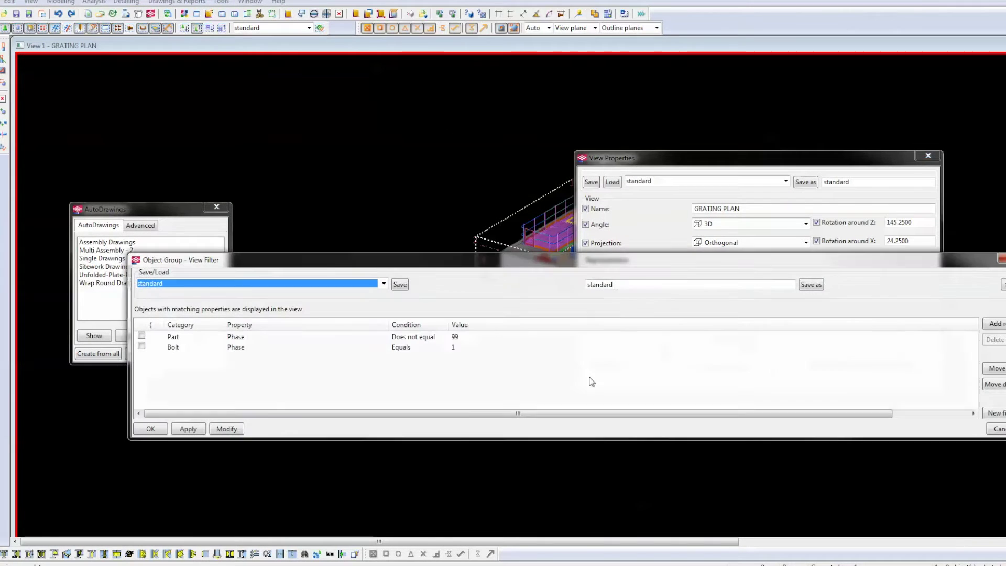
click(142, 335)
click(226, 429)
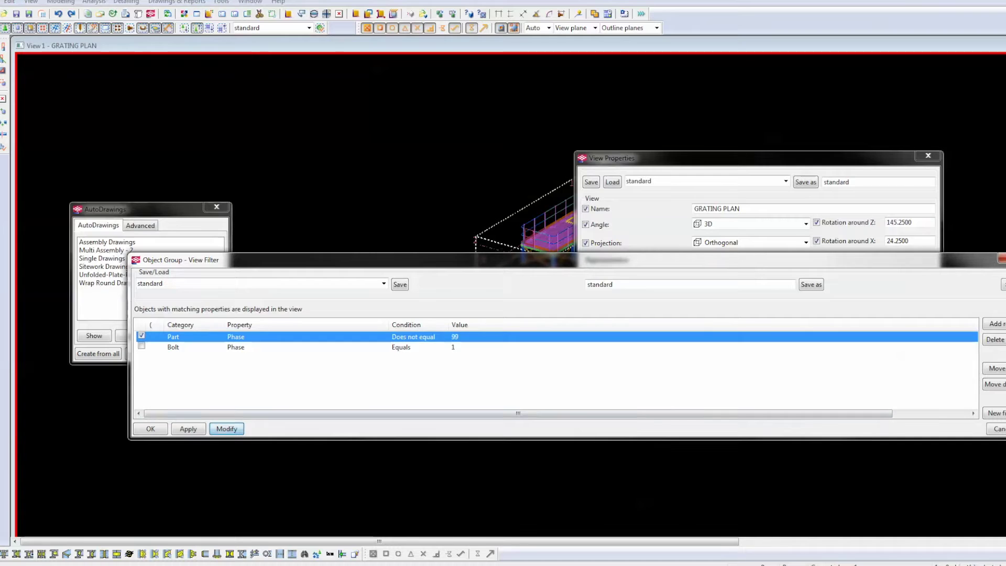
click(1000, 258)
click(928, 156)
Select the whole platform and create its assembly drawings and single drawings with AutoDrawings.
drag(387, 141, 673, 340)
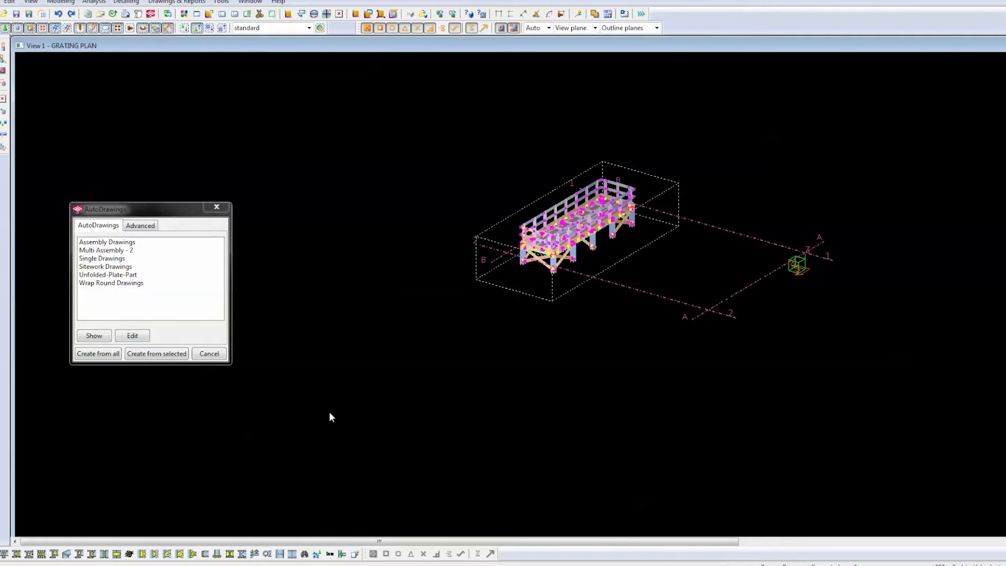
click(156, 355)
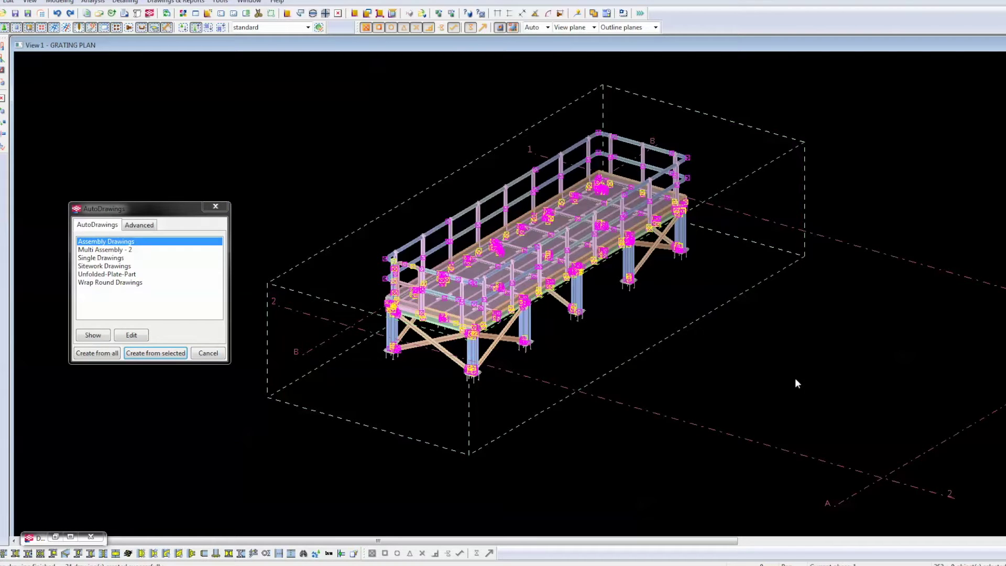
click(106, 259)
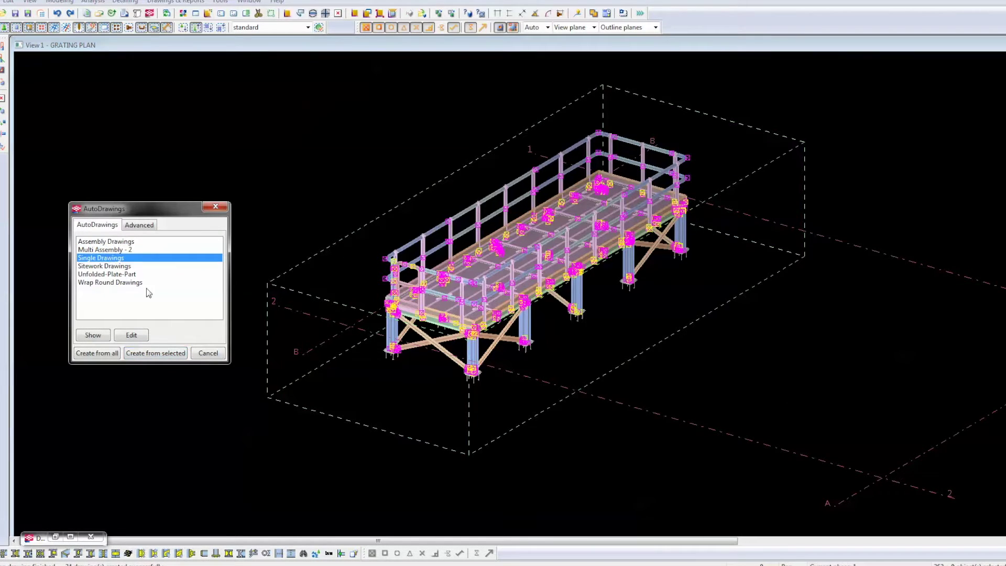
click(153, 355)
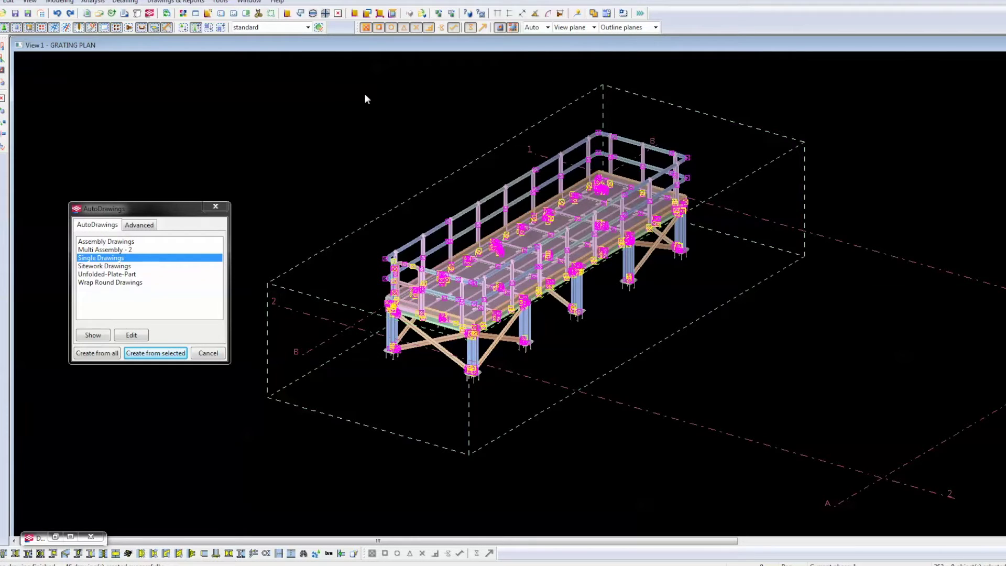
click(382, 112)
click(215, 206)
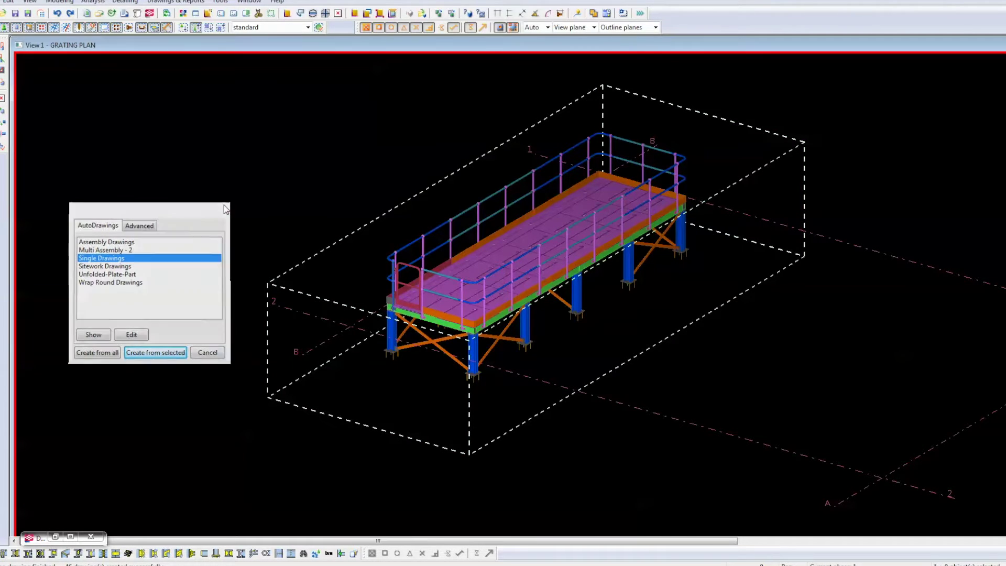
Examine the marks and names in the drawing list for wrong numbering series, from the channel drawings down to the X.999 entries.
click(71, 537)
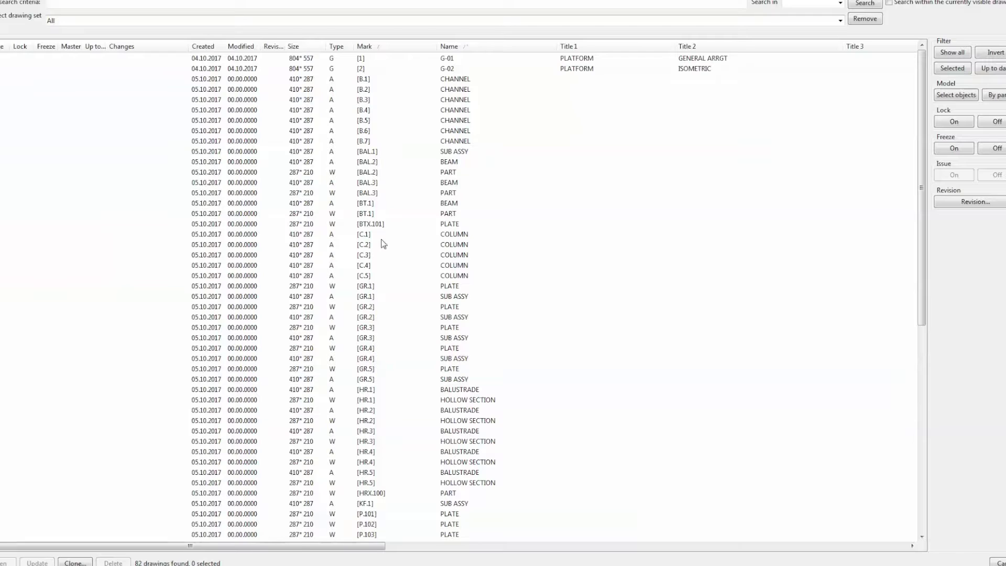
click(529, 193)
click(374, 80)
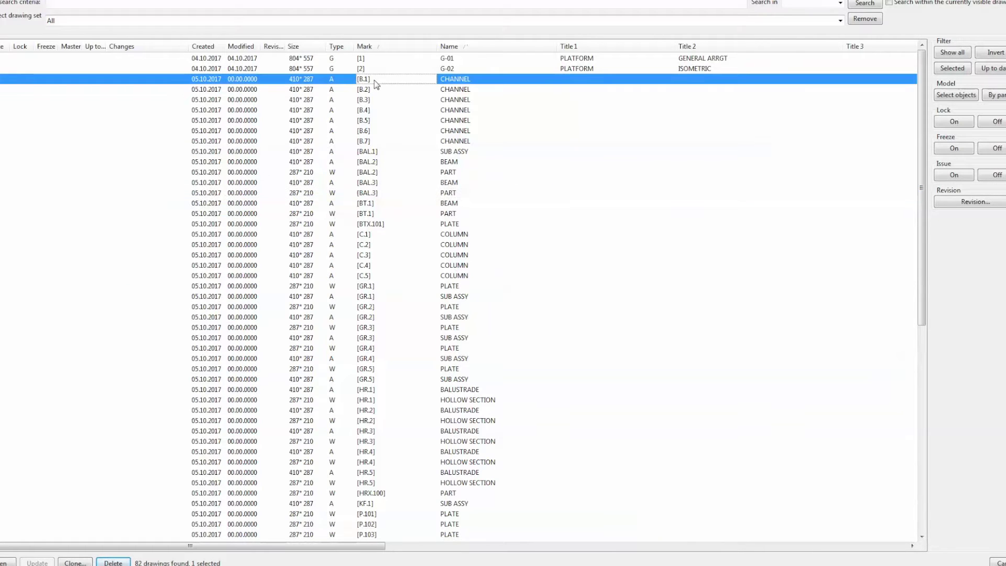
click(381, 226)
scroll(383, 199, down, 3)
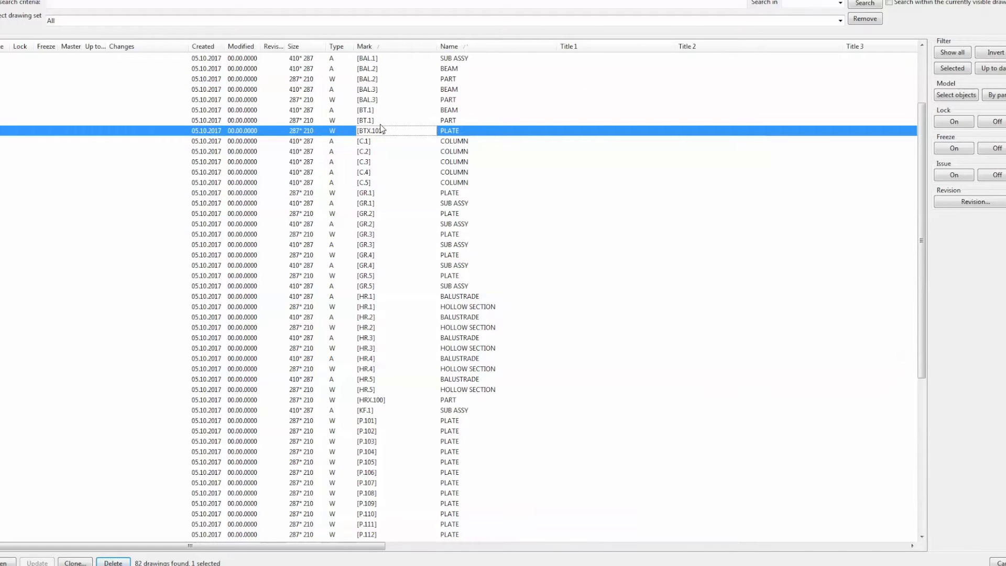
scroll(381, 128, down, 1)
scroll(375, 112, up, 4)
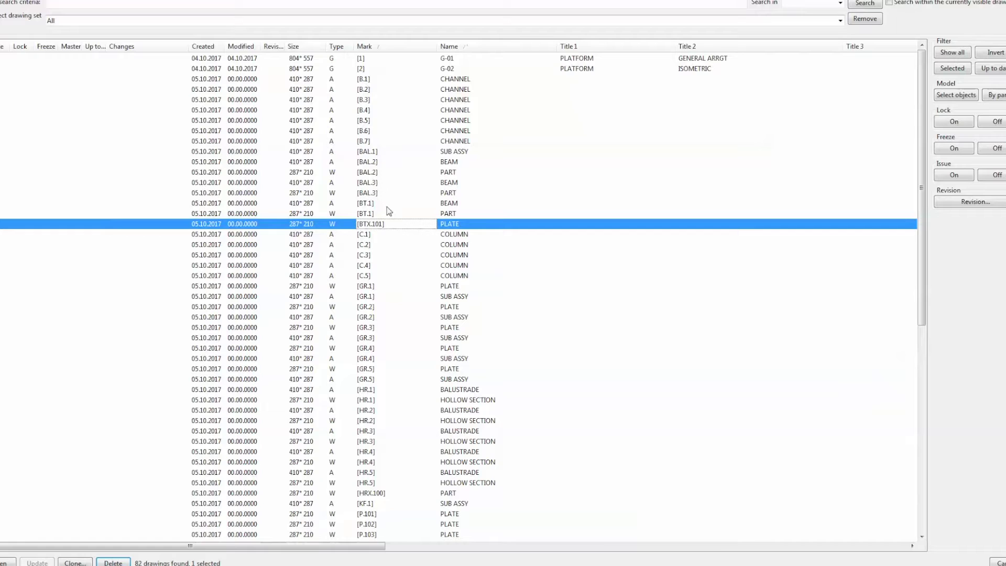
scroll(384, 383, down, 1)
click(369, 463)
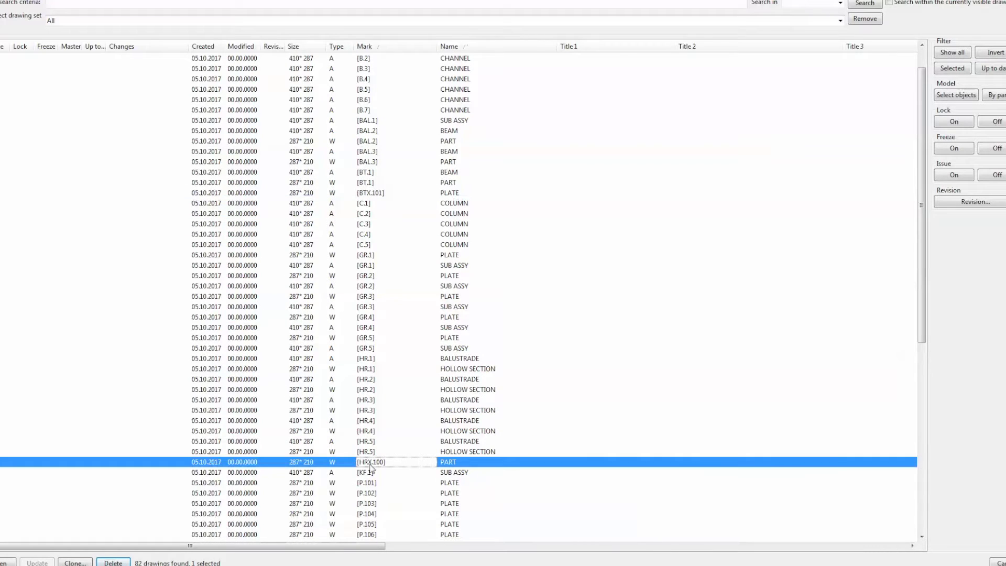
scroll(399, 354, down, 4)
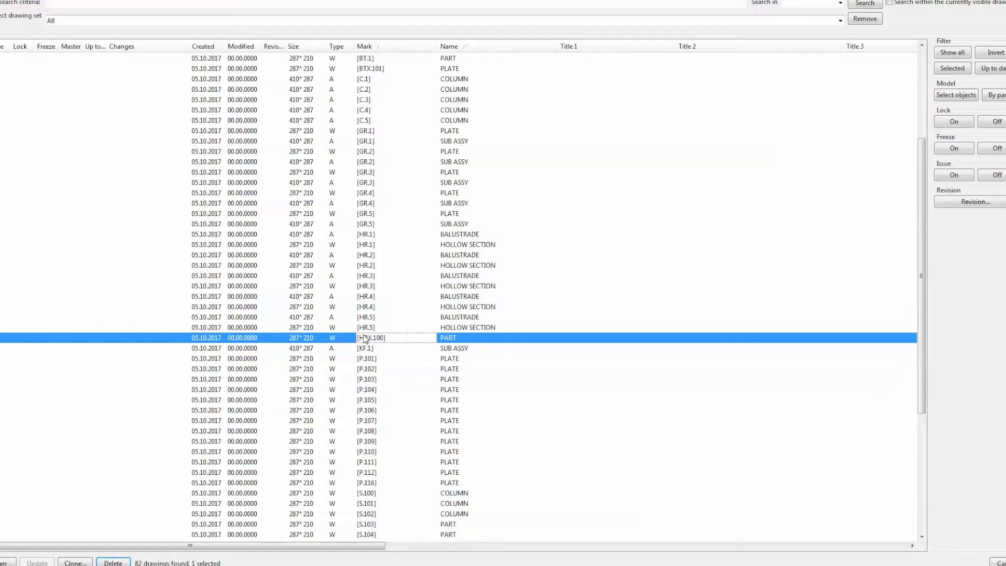
scroll(365, 338, down, 7)
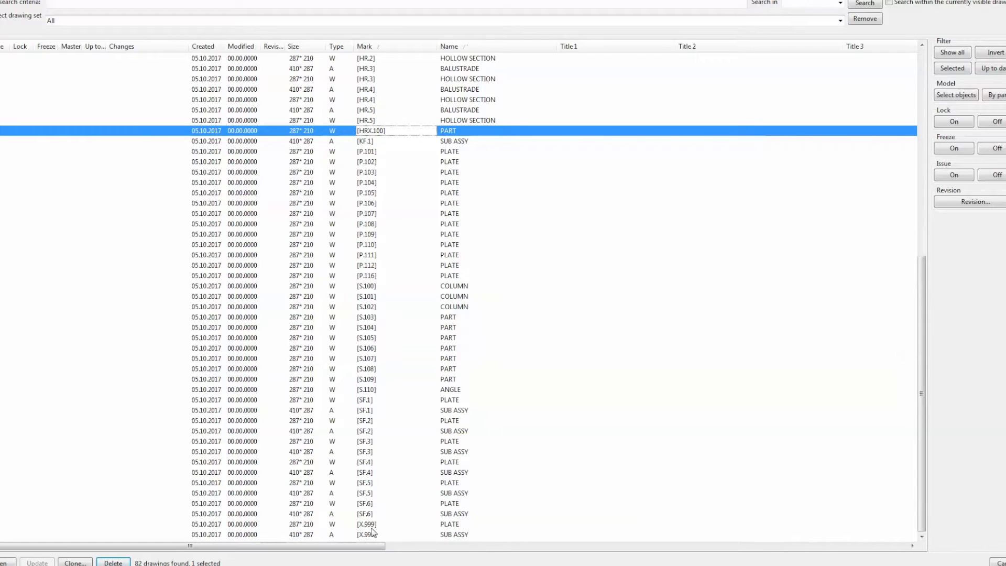
Select the plate and sub-assembly drawings marked X.999 and locate their objects in the model at the column head.
click(370, 527)
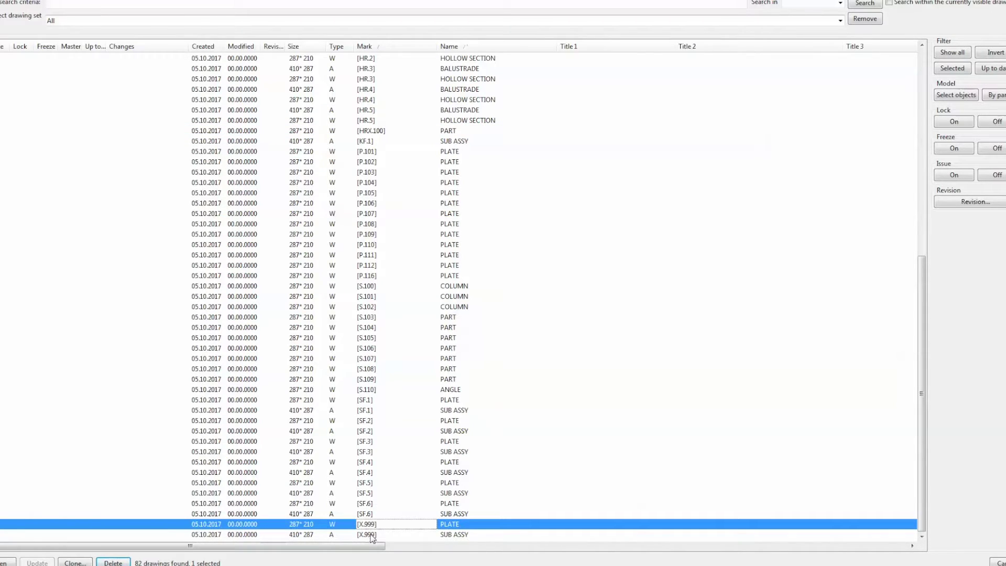
ctrl+click(370, 535)
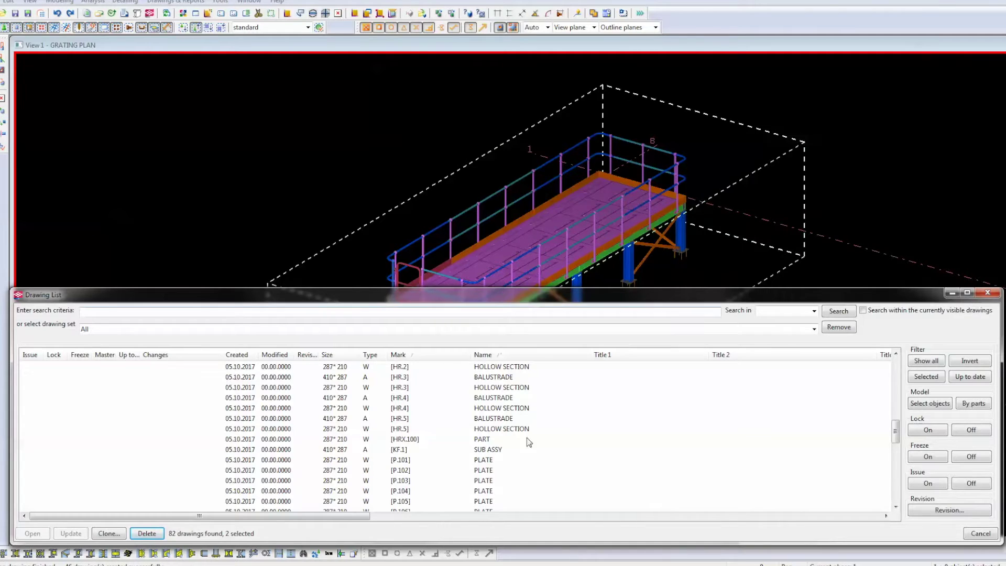
click(936, 403)
scroll(652, 259, up, 5)
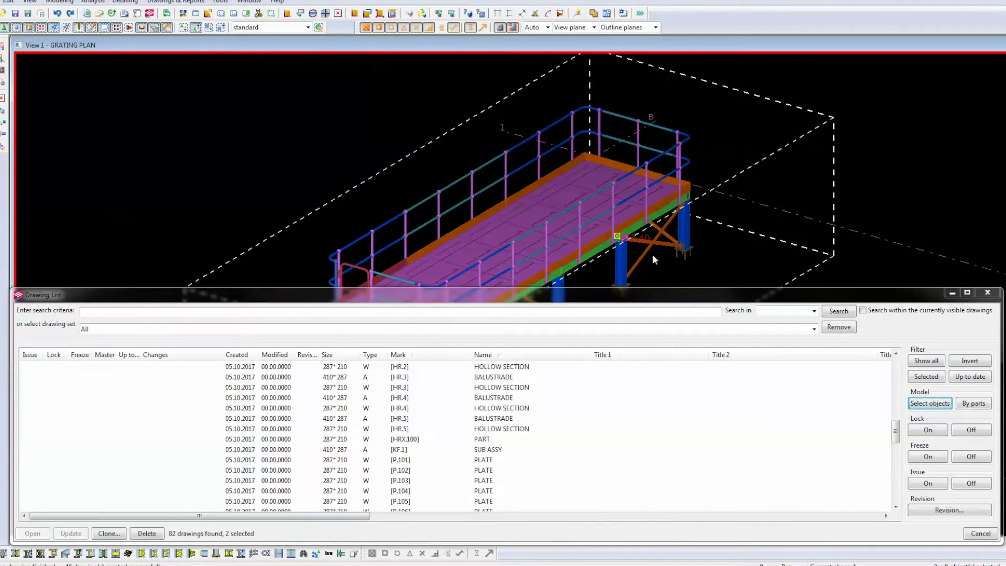
scroll(523, 193, up, 2)
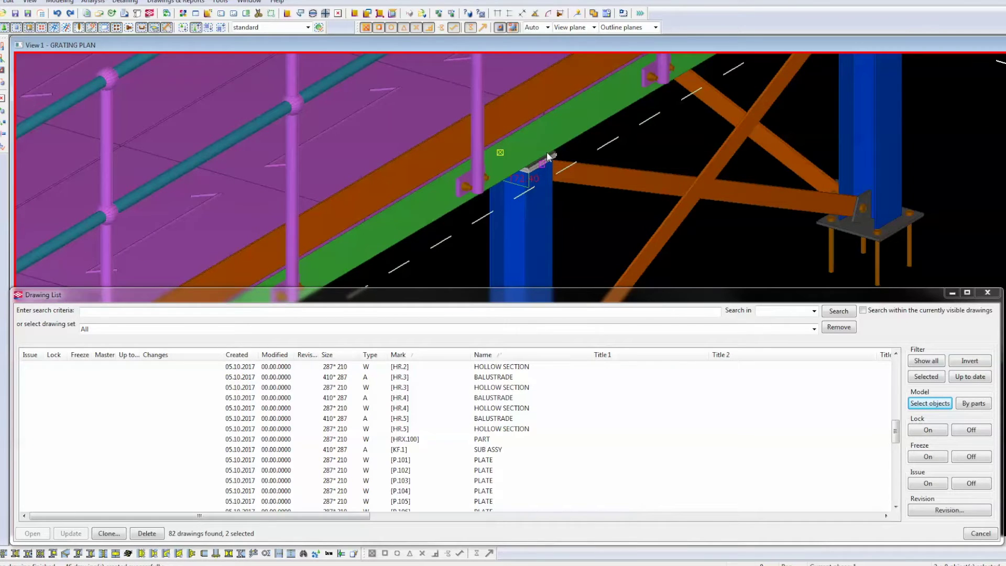
scroll(547, 154, up, 4)
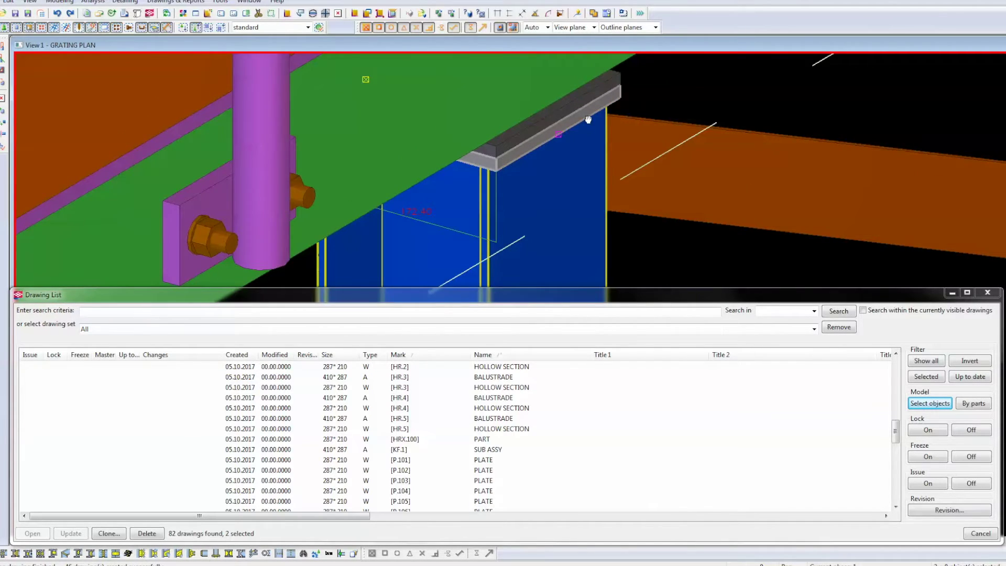
middle_drag(587, 120, 572, 128)
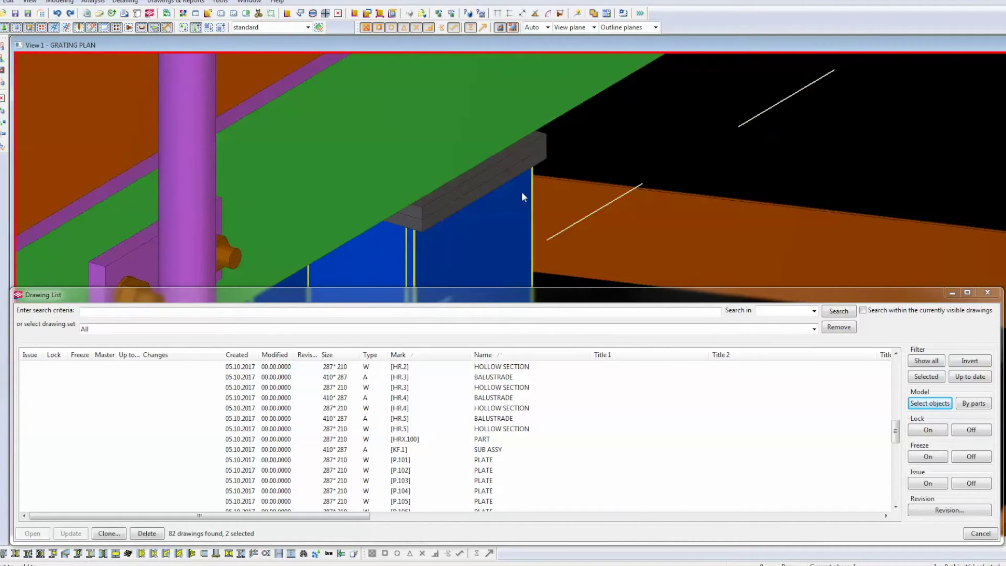
Correct the stray X.999 plate at the column head, number the modified objects and save the numbers.
click(521, 171)
right_click(587, 126)
click(615, 133)
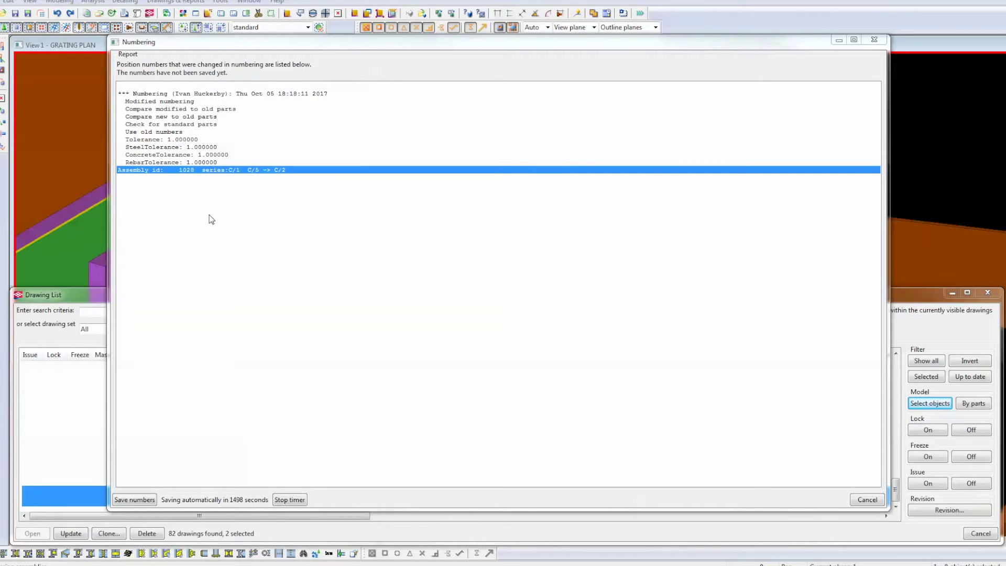
click(132, 496)
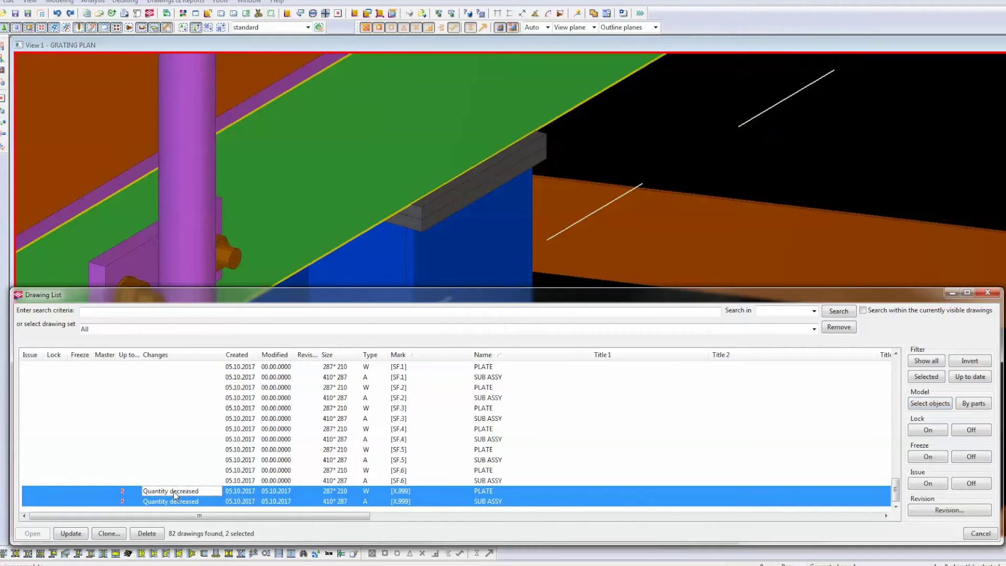
Update the two outdated X.999 drawings and delete them from the enlarged drawing list.
click(176, 502)
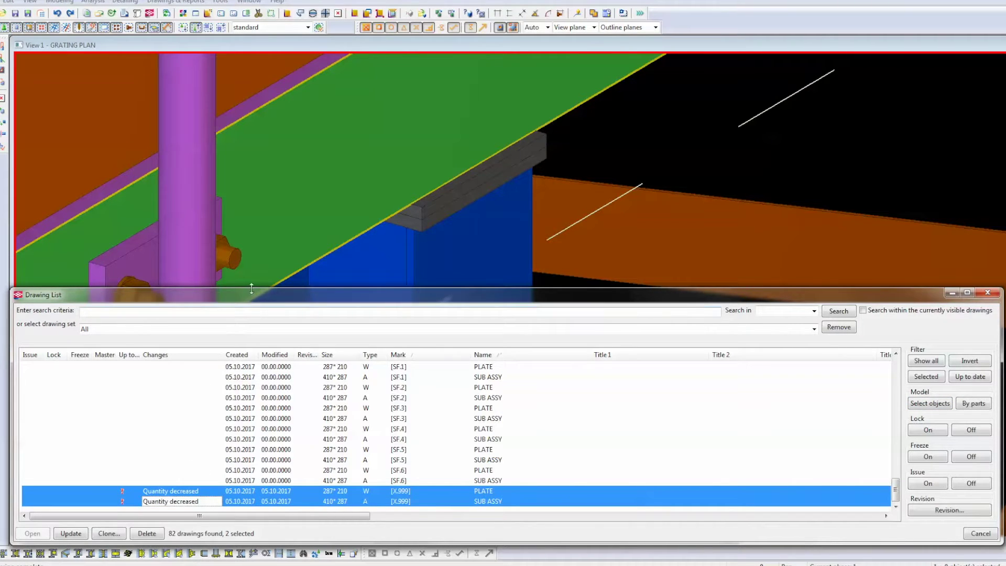
drag(251, 288, 252, 61)
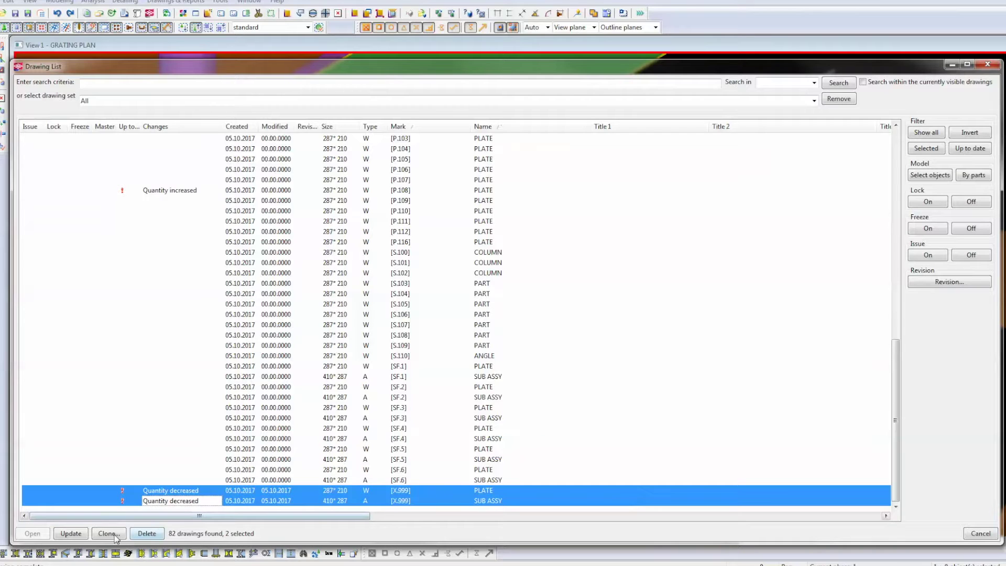
click(70, 533)
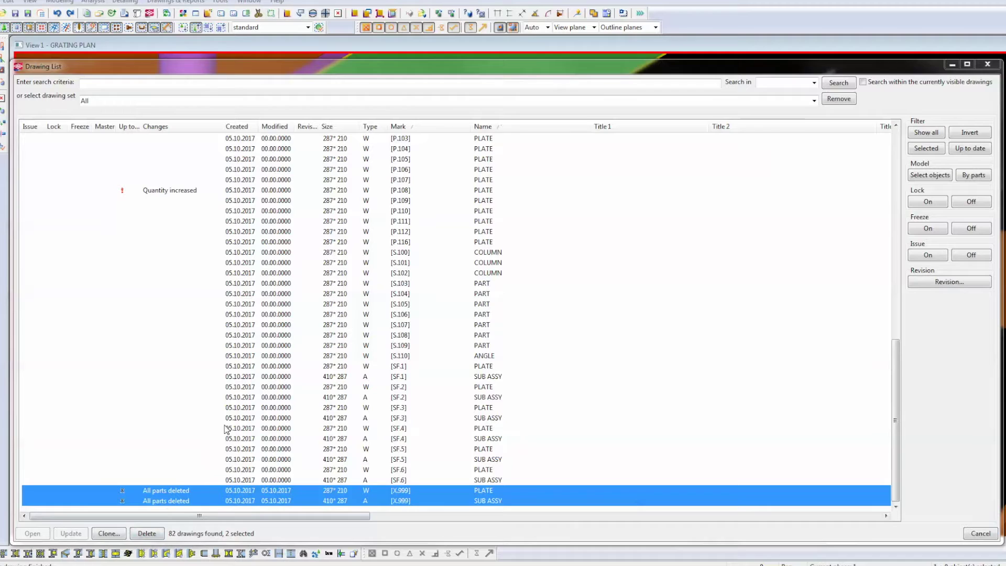
key(Delete)
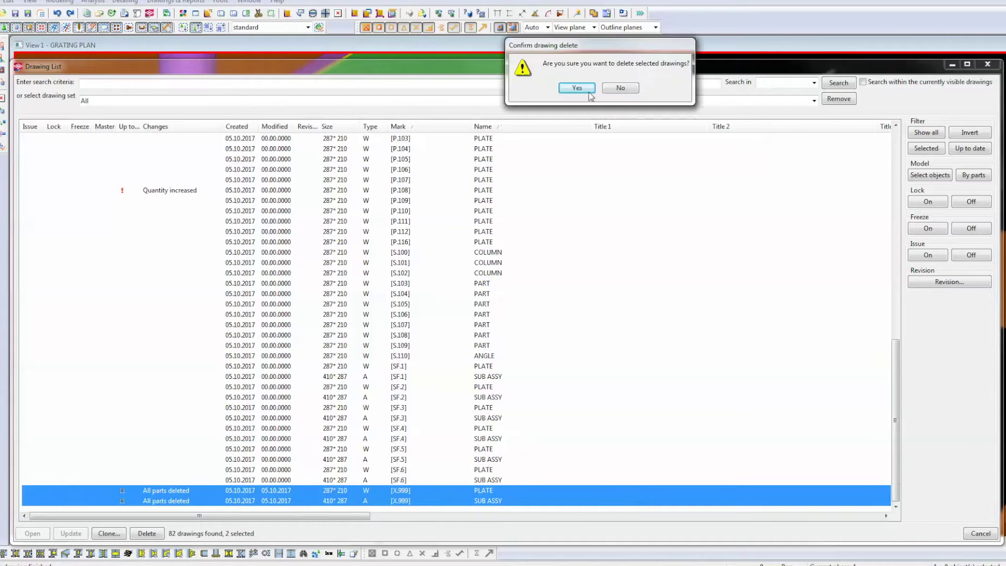
click(676, 307)
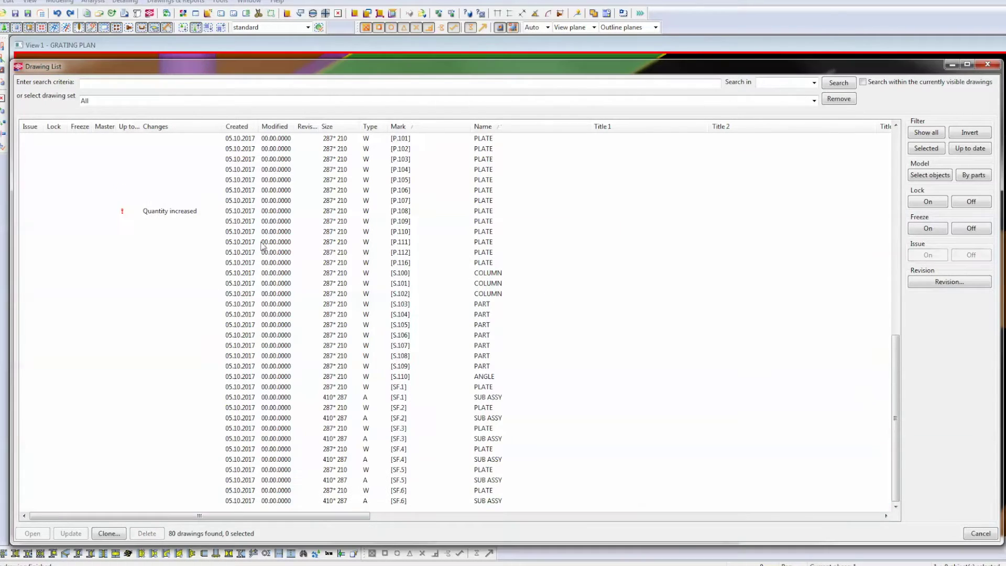
Update the outdated drawings P.108, C.2 and C.5, and delete the C.5 column drawing.
click(242, 212)
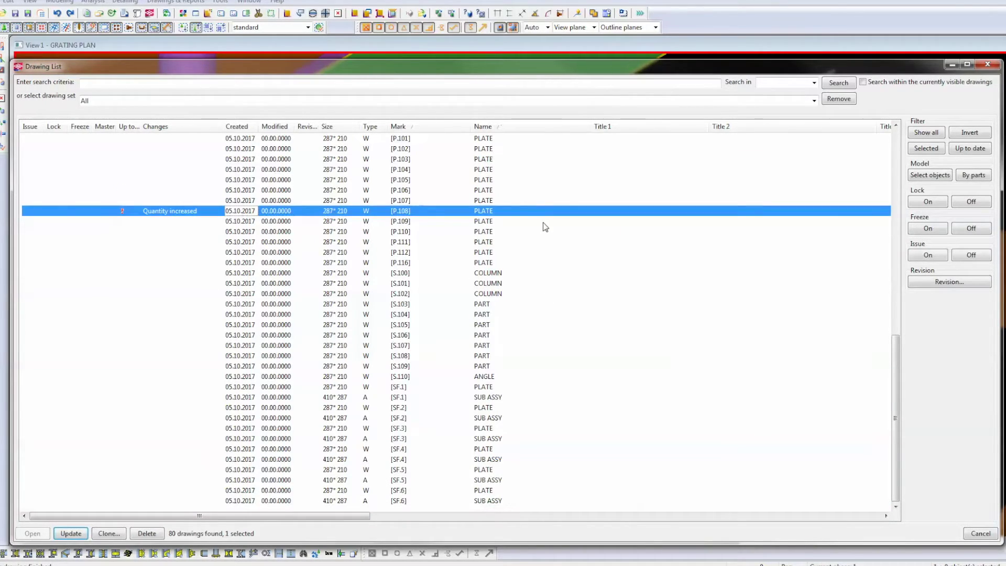
click(71, 533)
scroll(409, 235, up, 10)
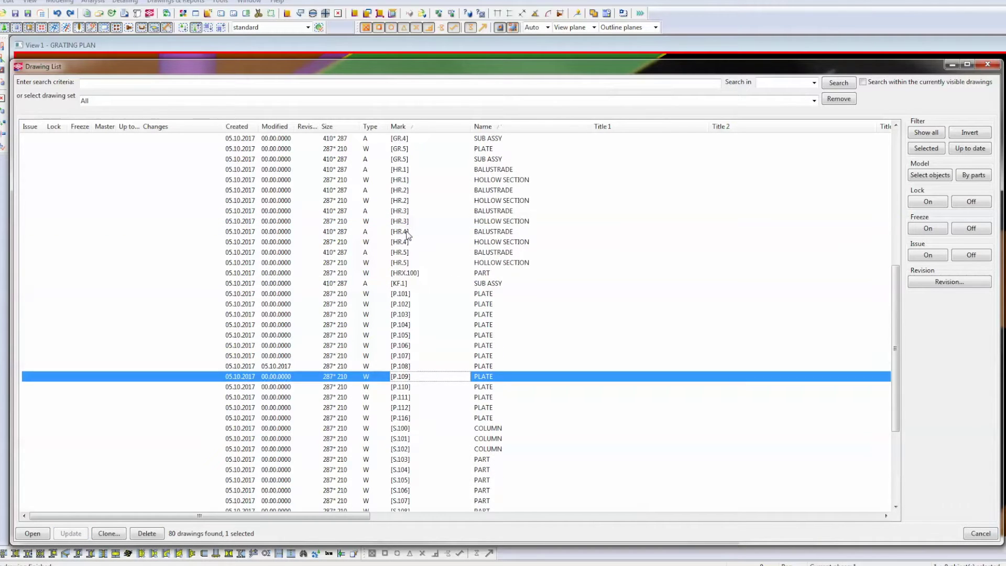
scroll(409, 235, up, 1)
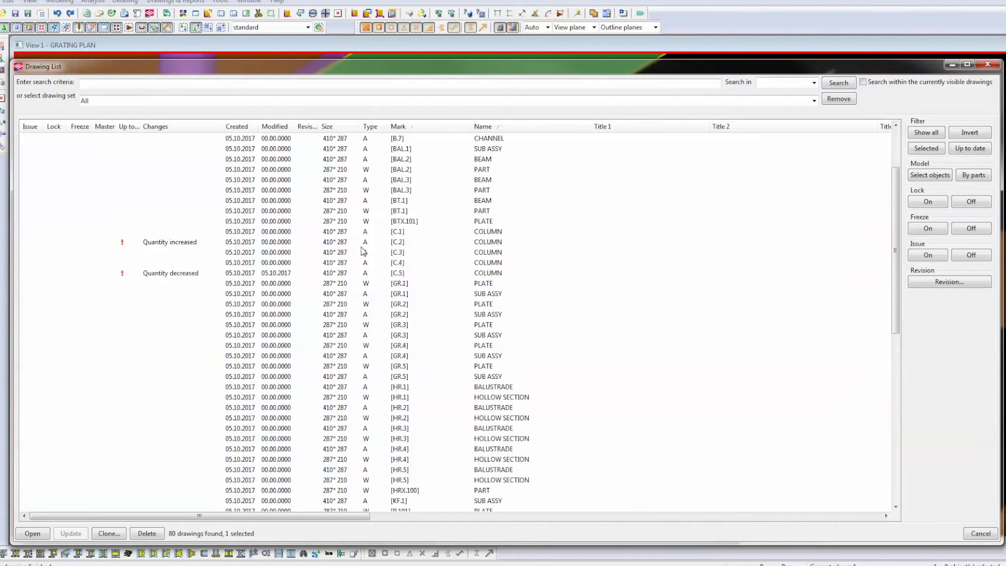
click(256, 246)
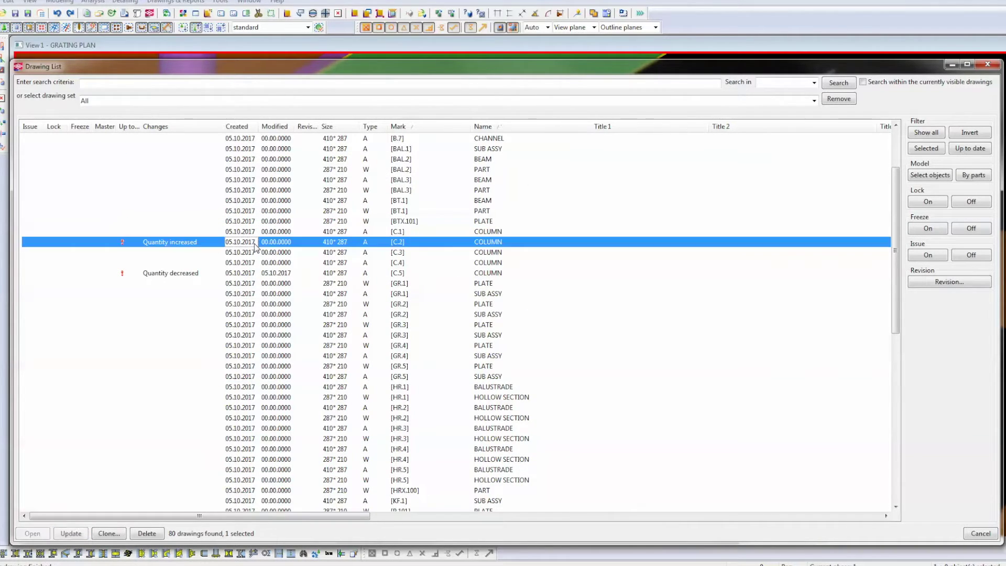
click(393, 274)
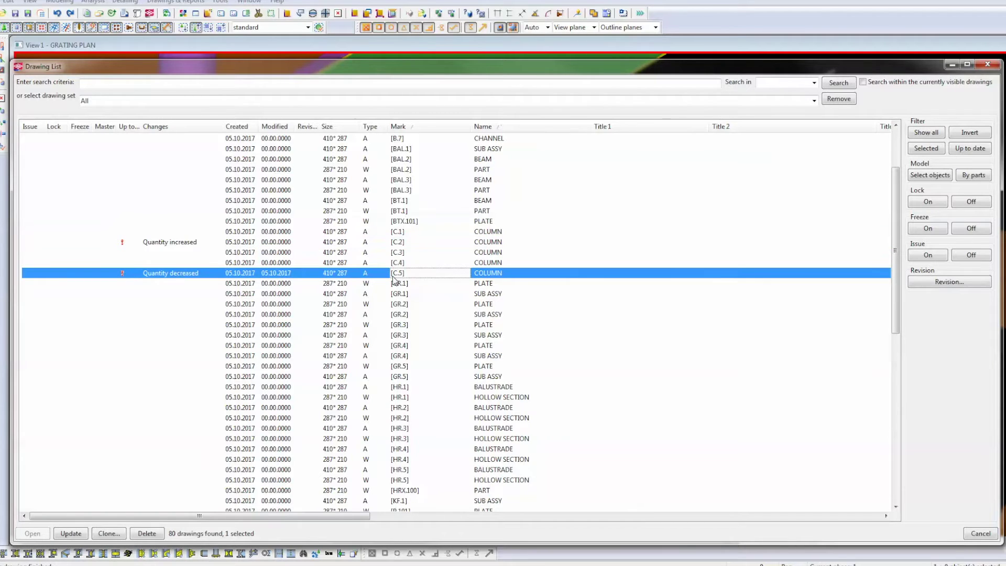
ctrl+click(190, 245)
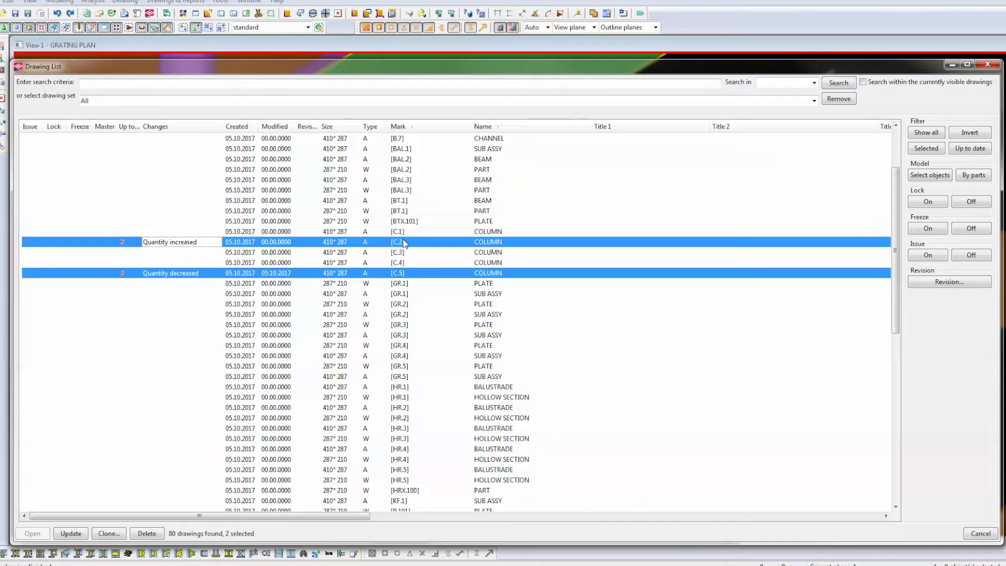
click(70, 534)
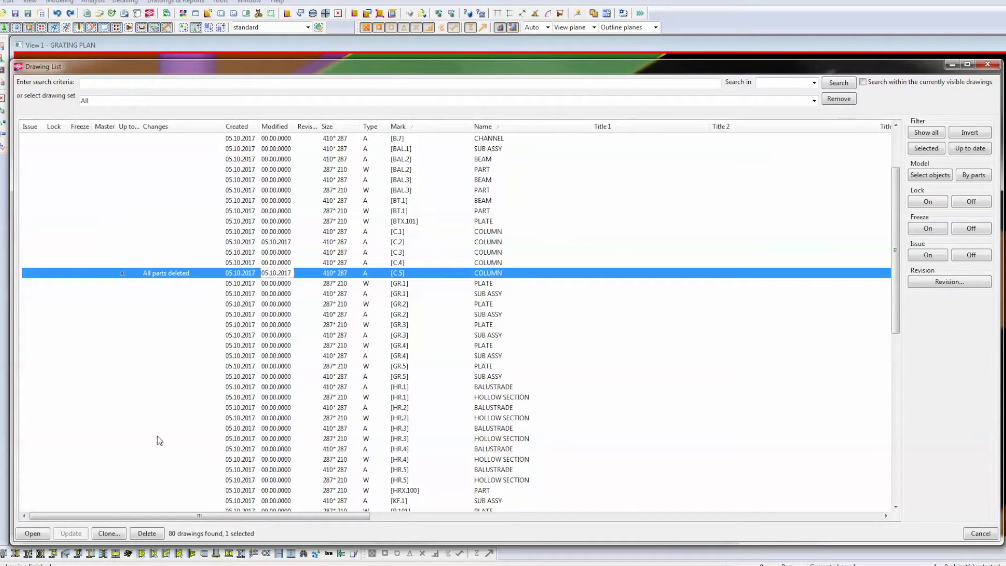
click(146, 533)
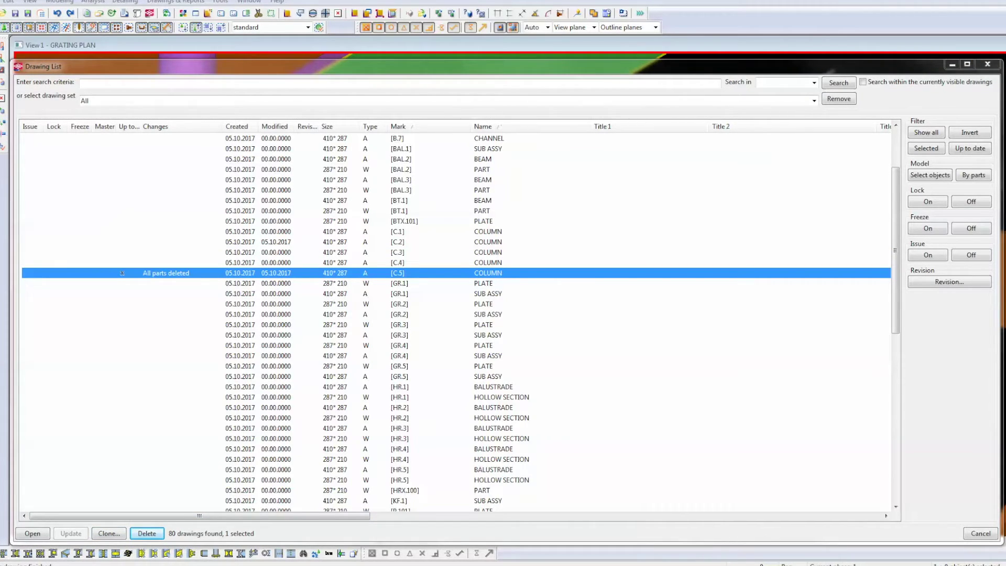
Locate the columns belonging to assembly drawing C.2 in the platform model.
click(440, 242)
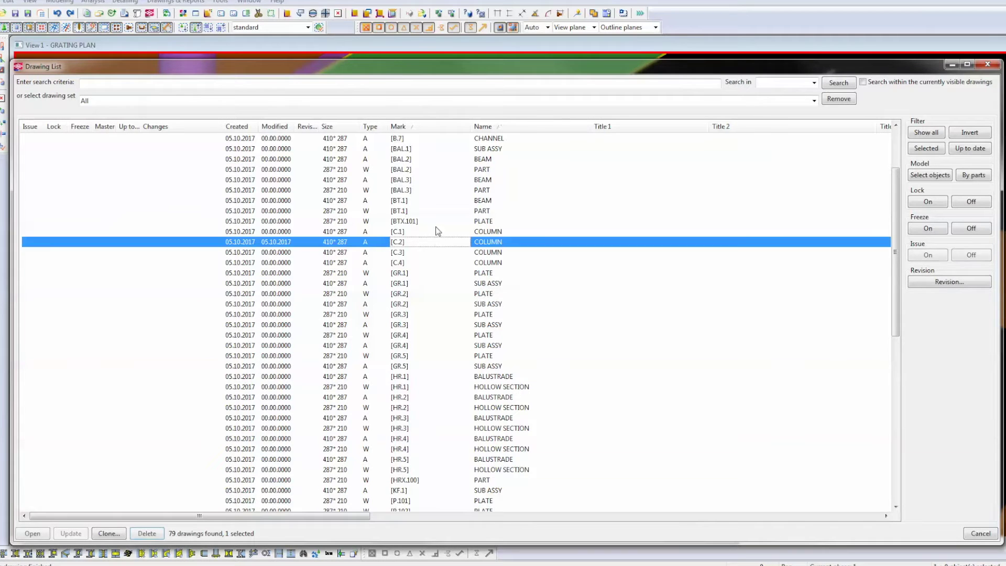
drag(454, 70, 453, 298)
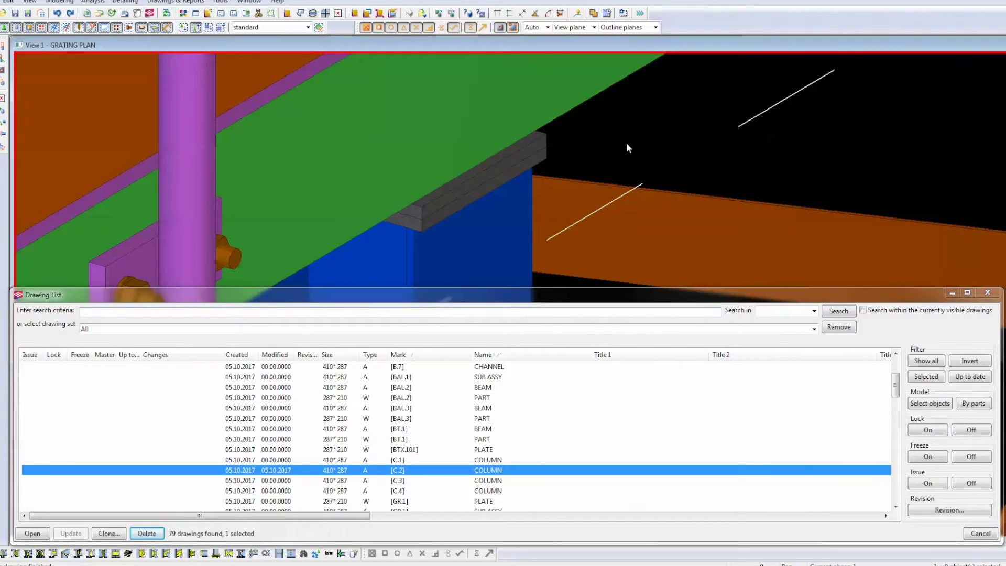
scroll(600, 139, down, 6)
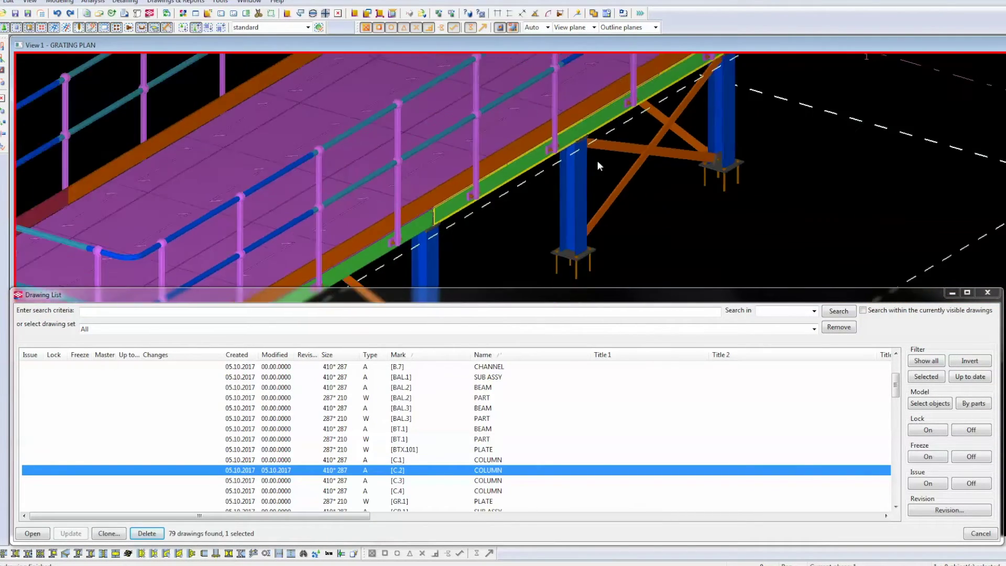
scroll(517, 235, down, 4)
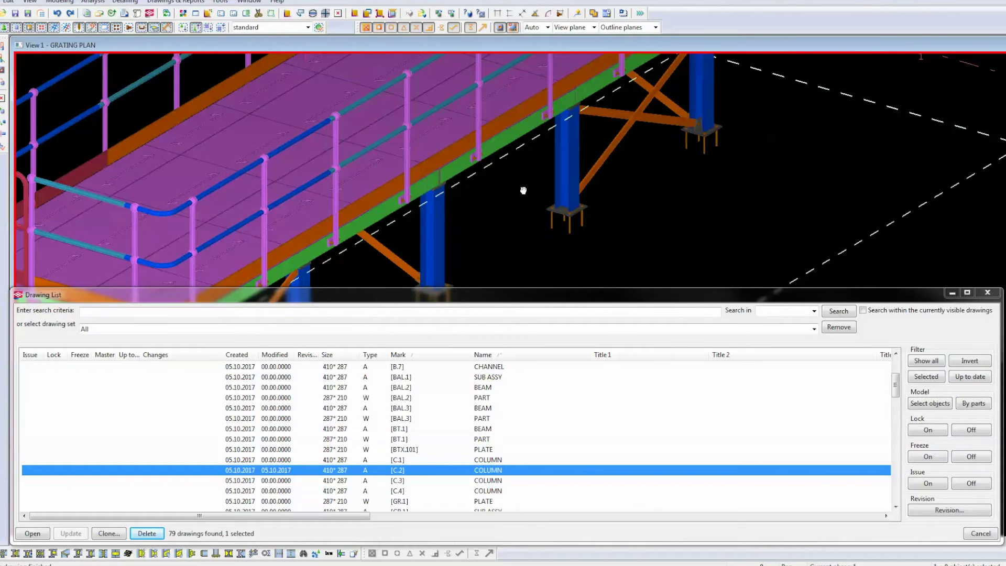
click(917, 404)
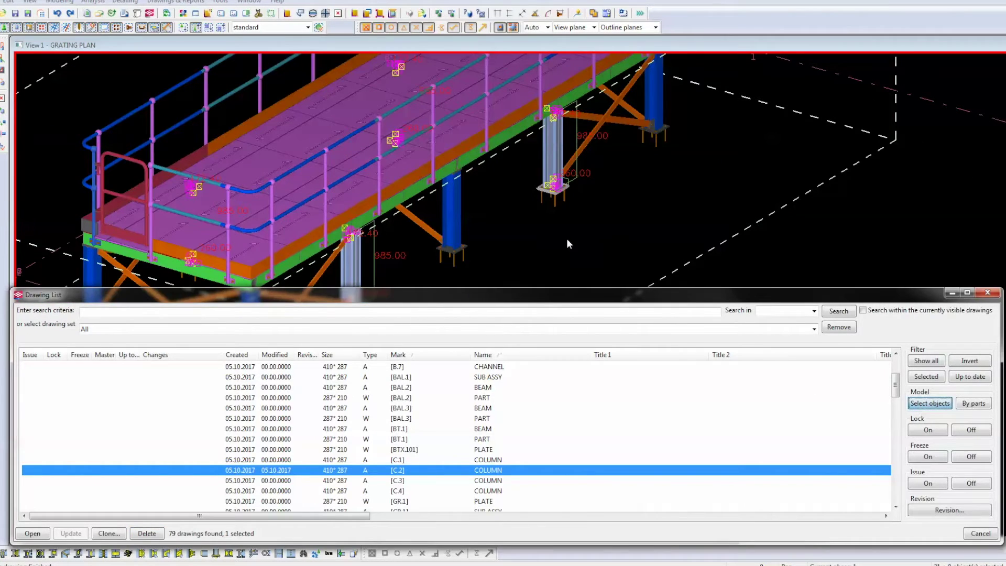
scroll(544, 191, down, 2)
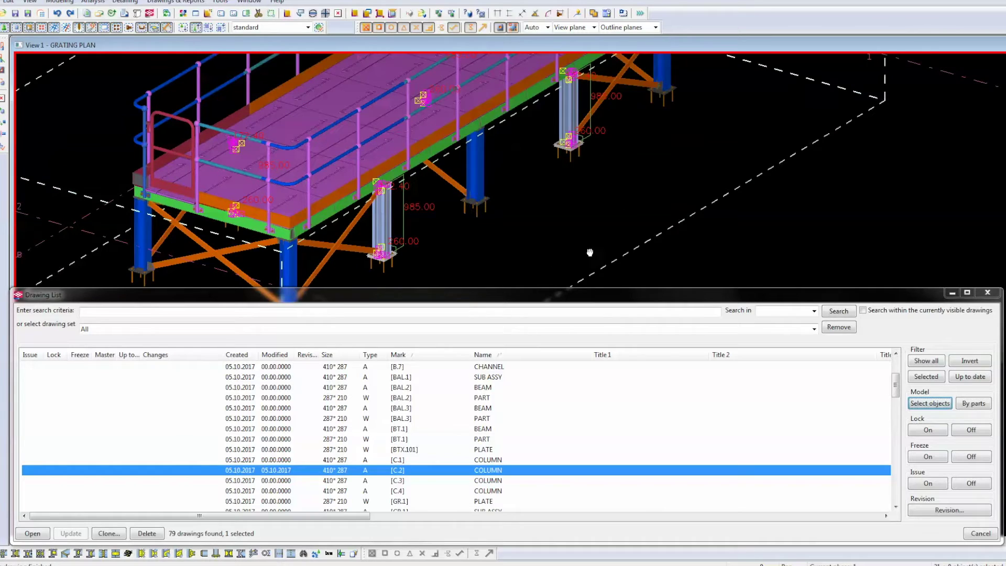
middle_drag(579, 211, 576, 210)
click(576, 210)
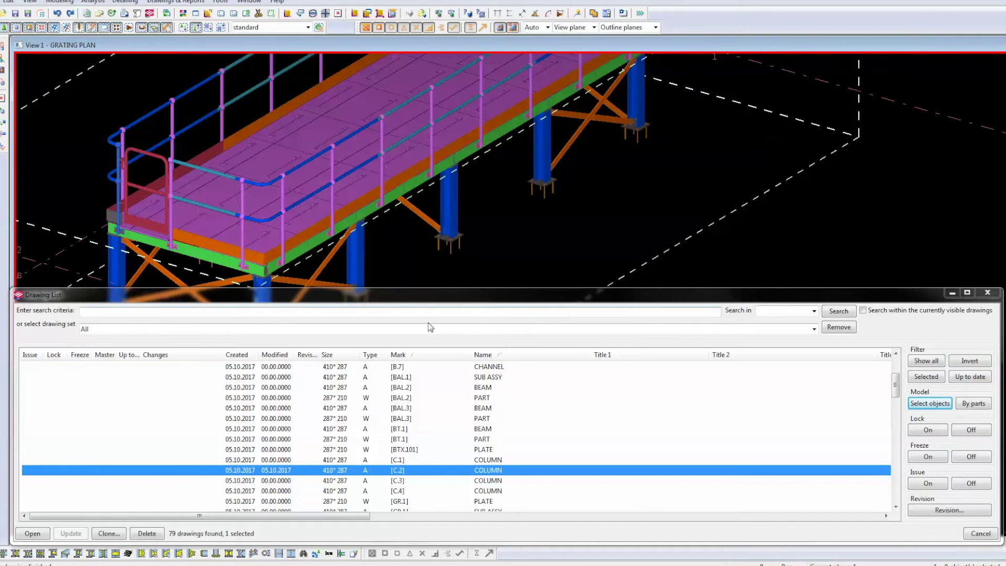
Enlarge the drawing list and review all marks from the general arrangement drawings to the SF plates and sub-assemblies.
drag(432, 284, 432, 78)
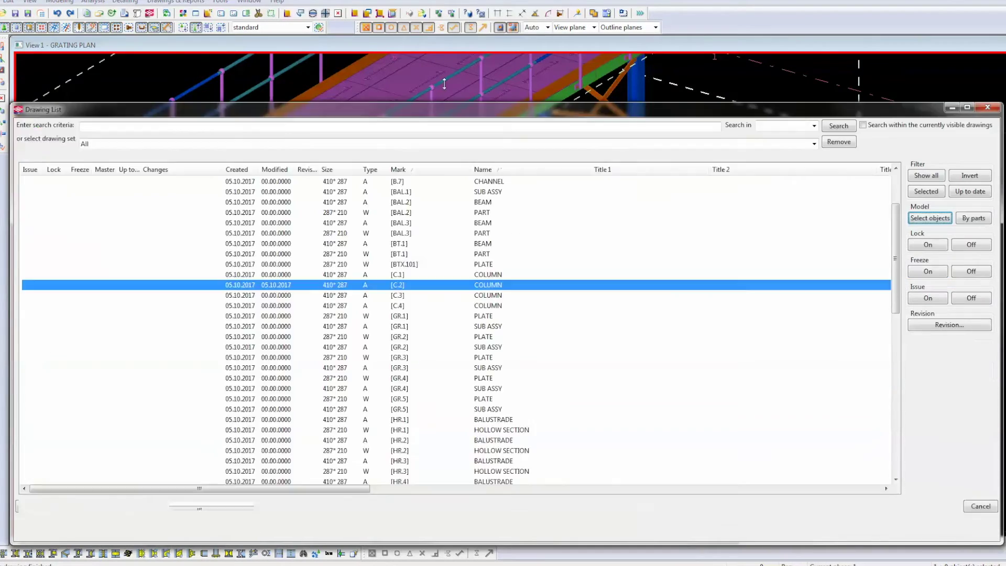
click(495, 240)
scroll(486, 180, up, 3)
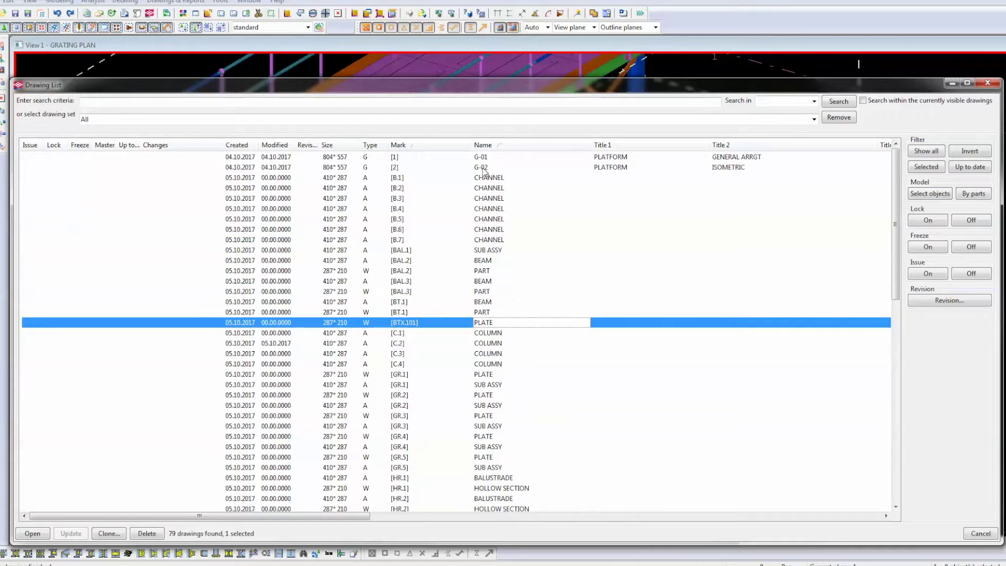
scroll(473, 210, down, 12)
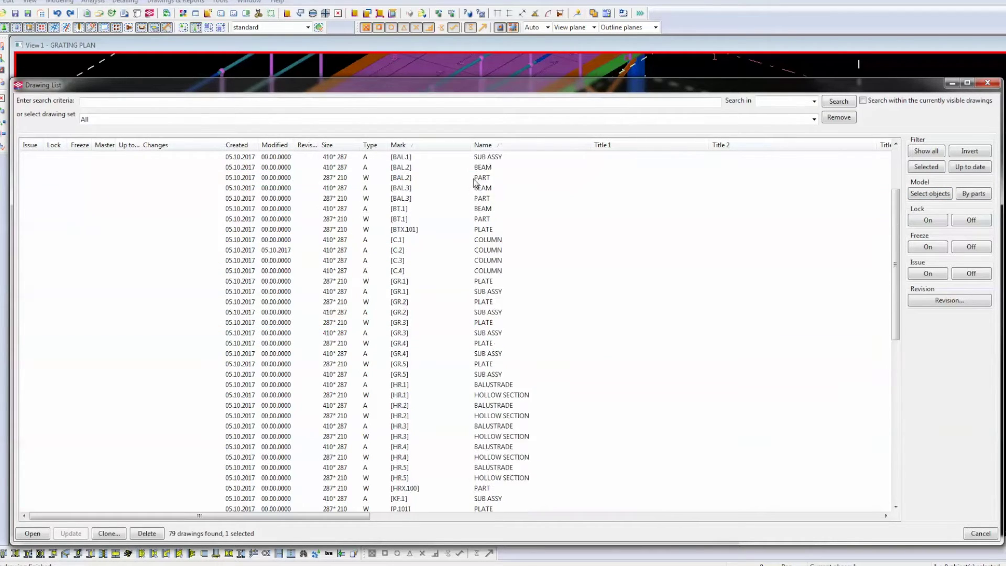
scroll(475, 229, down, 3)
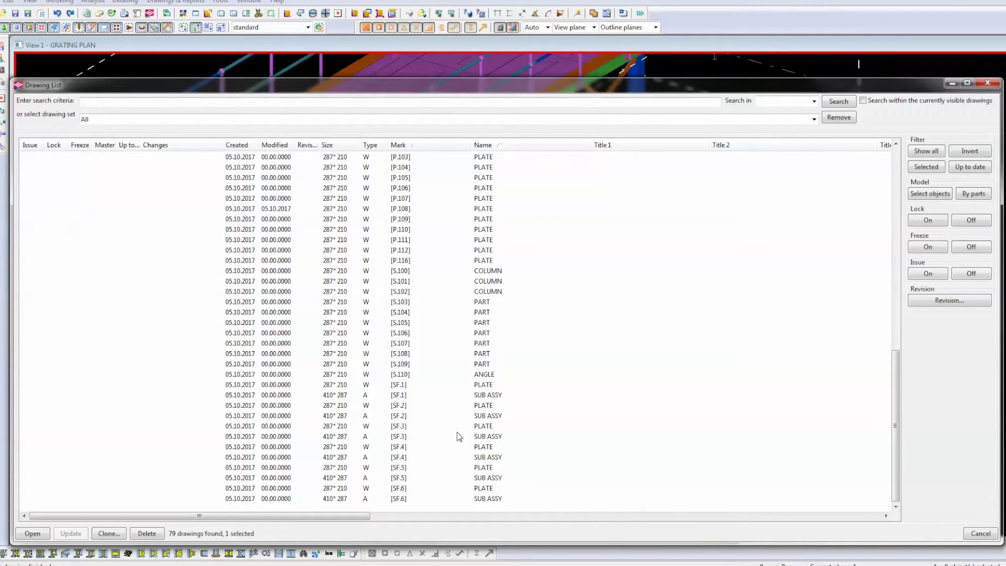
click(397, 499)
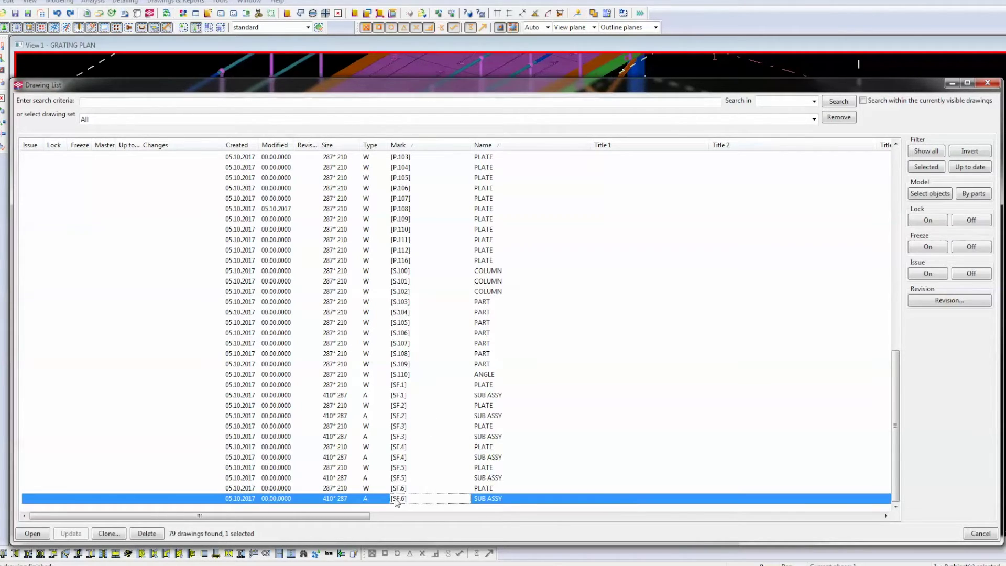
click(399, 398)
click(399, 405)
click(400, 395)
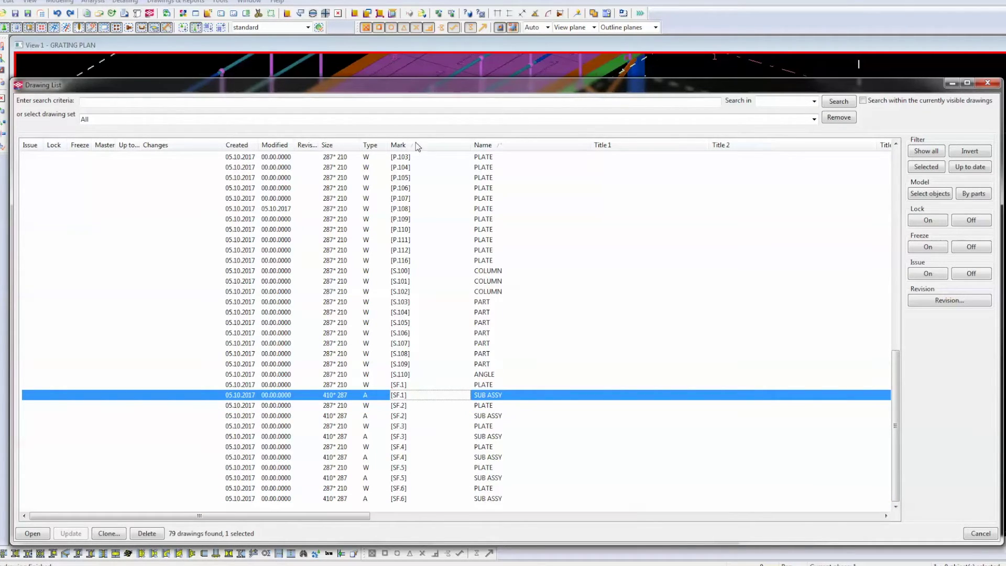
Re-sort the drawing list by mark in ascending order and compare the assembly and single drawings marked BAL.2 and BAL.3.
click(400, 145)
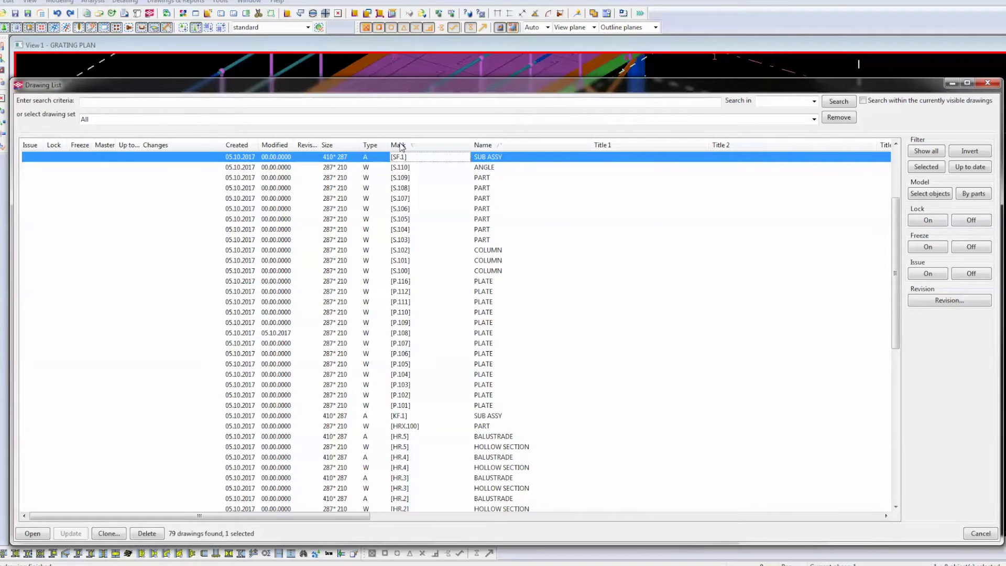
click(401, 145)
scroll(397, 409, up, 10)
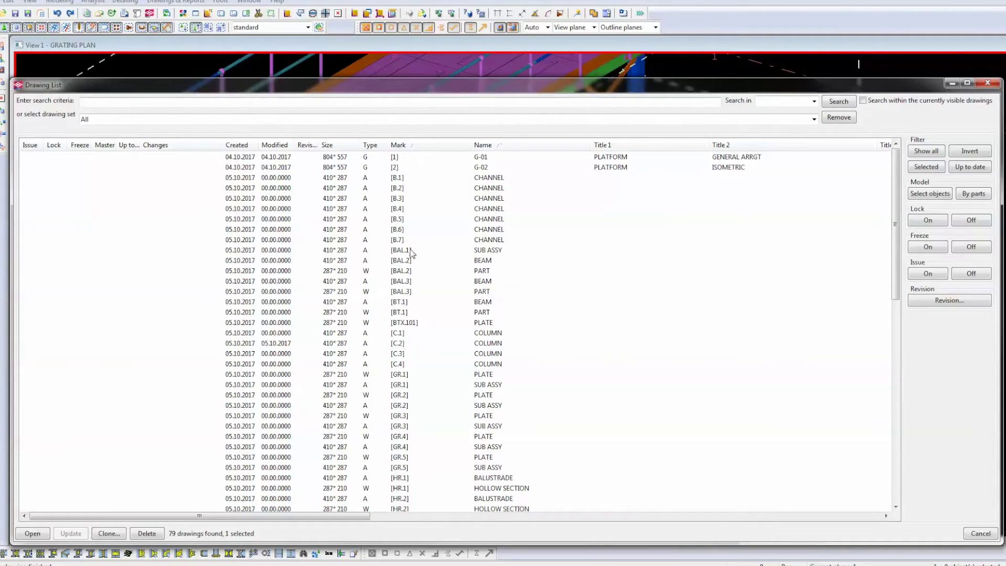
click(396, 264)
key(Down)
key(Down)
key(Down)
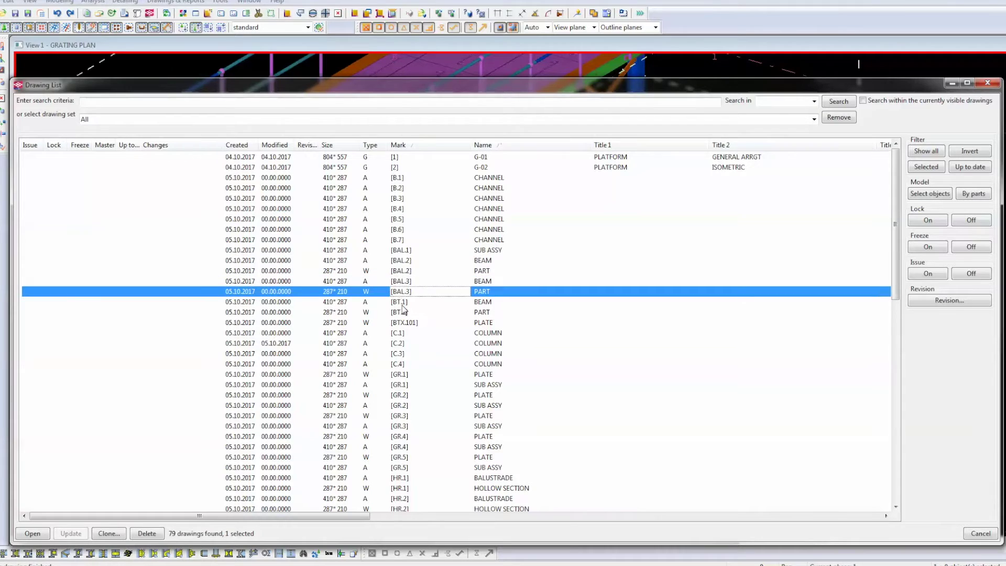
Select the single-part drawings BAL.2, BAL.3 and BT.1 together with the grating plate drawings GR.1 to GR.5.
click(401, 272)
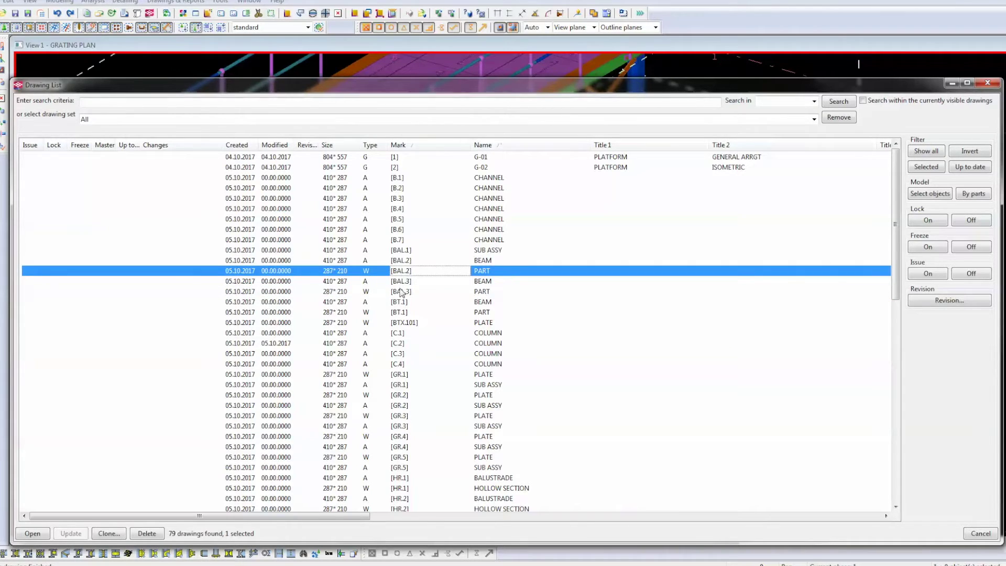
ctrl+click(399, 292)
ctrl+click(403, 314)
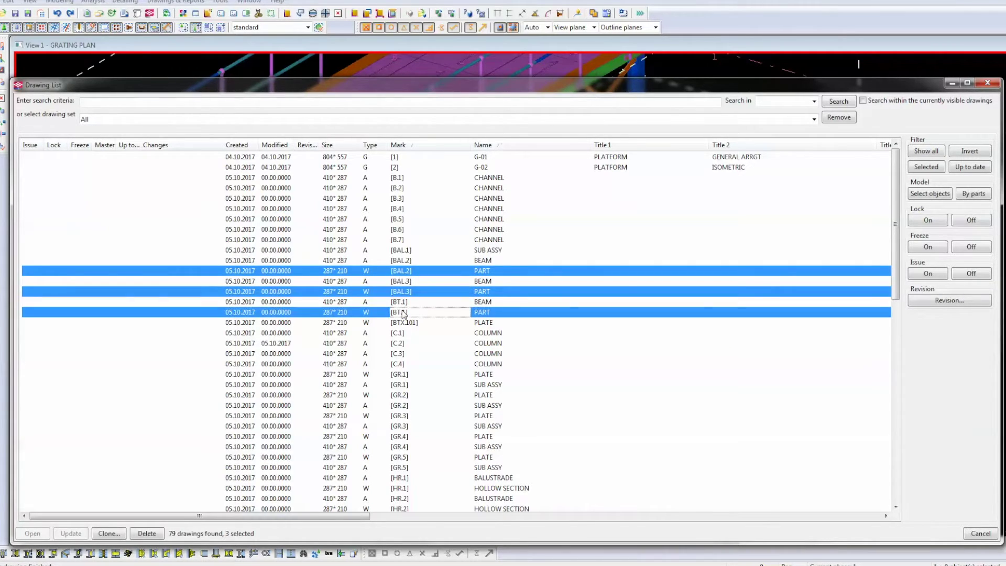
ctrl+click(409, 375)
ctrl+click(409, 396)
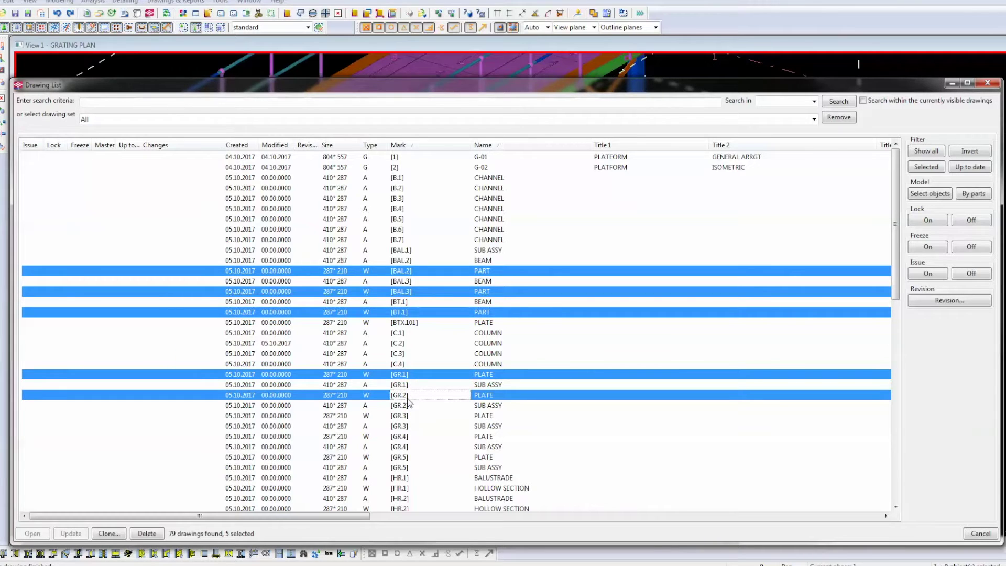
ctrl+click(409, 416)
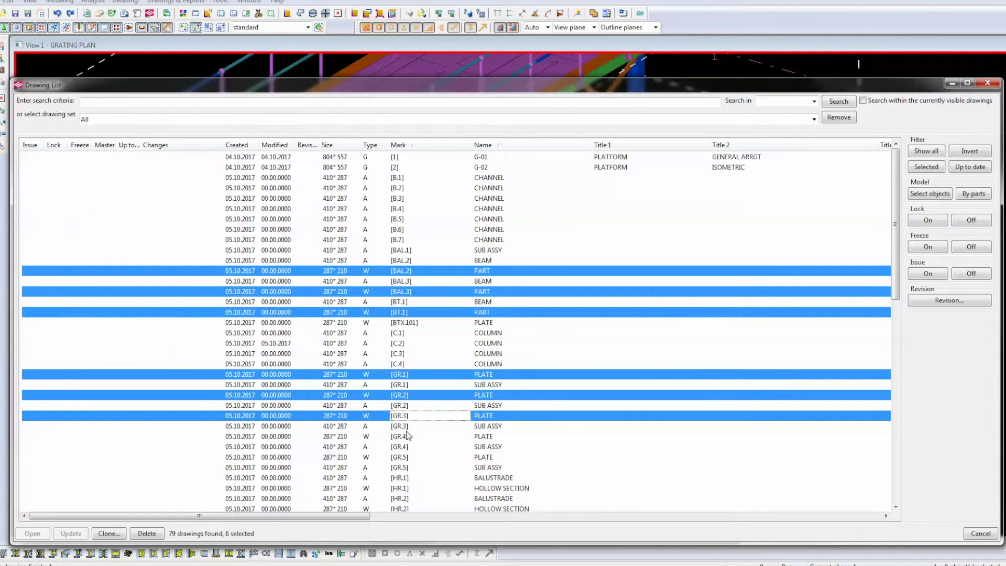
ctrl+click(401, 437)
ctrl+click(401, 458)
Add the single-part hollow section drawings HR.1 to HR.5 to the current drawing selection.
scroll(400, 457, down, 3)
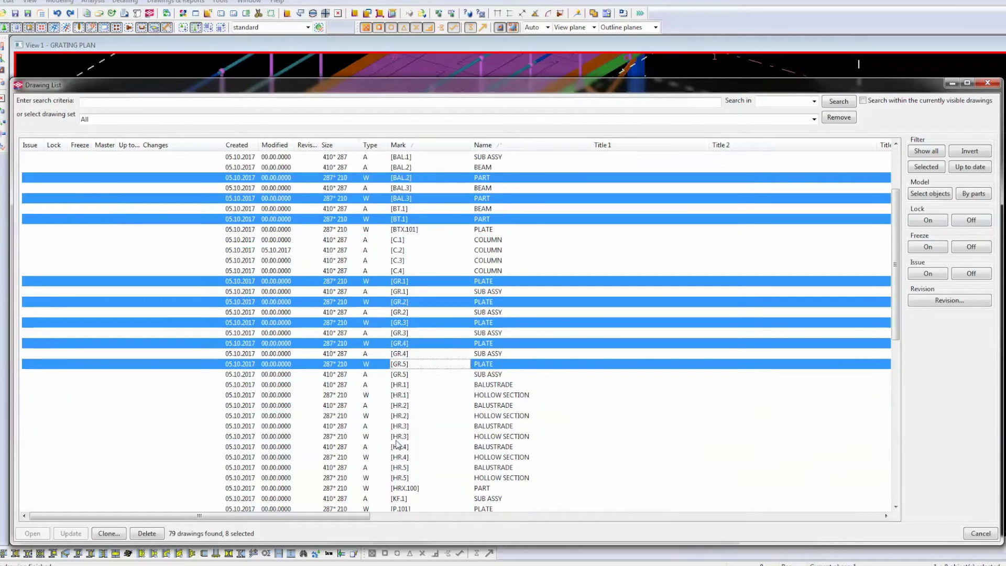
ctrl+click(399, 396)
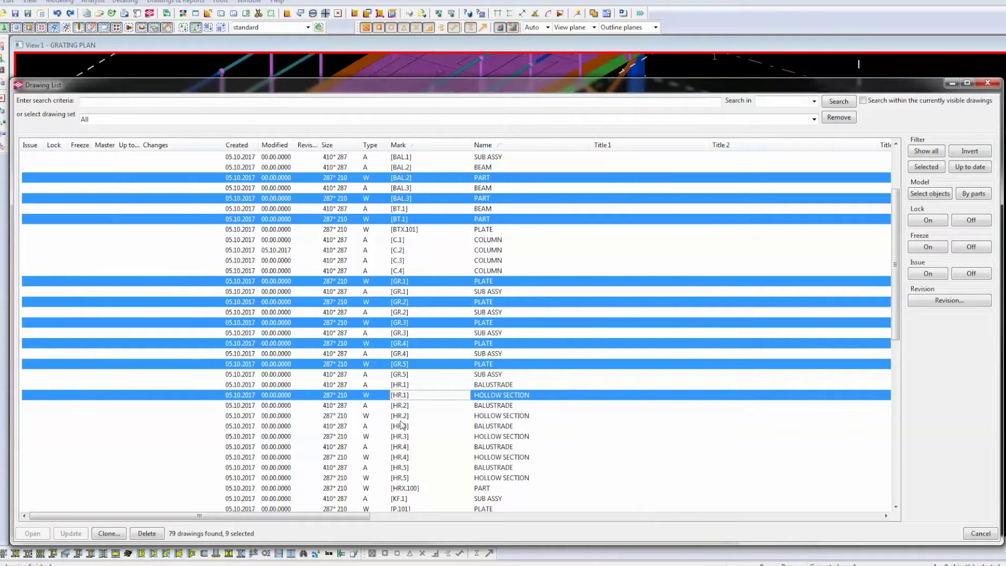
ctrl+click(401, 417)
ctrl+click(400, 438)
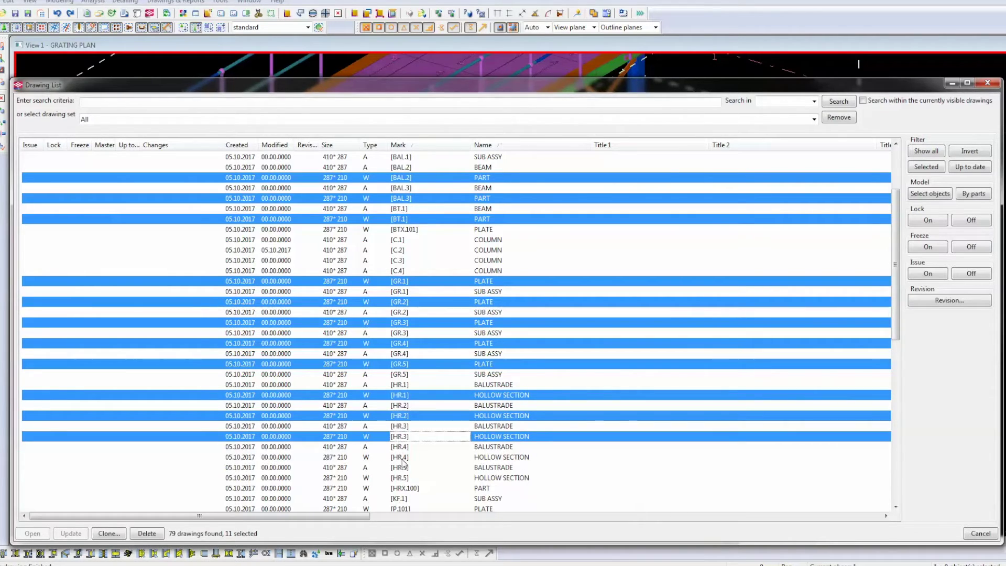
ctrl+click(402, 457)
scroll(406, 459, down, 1)
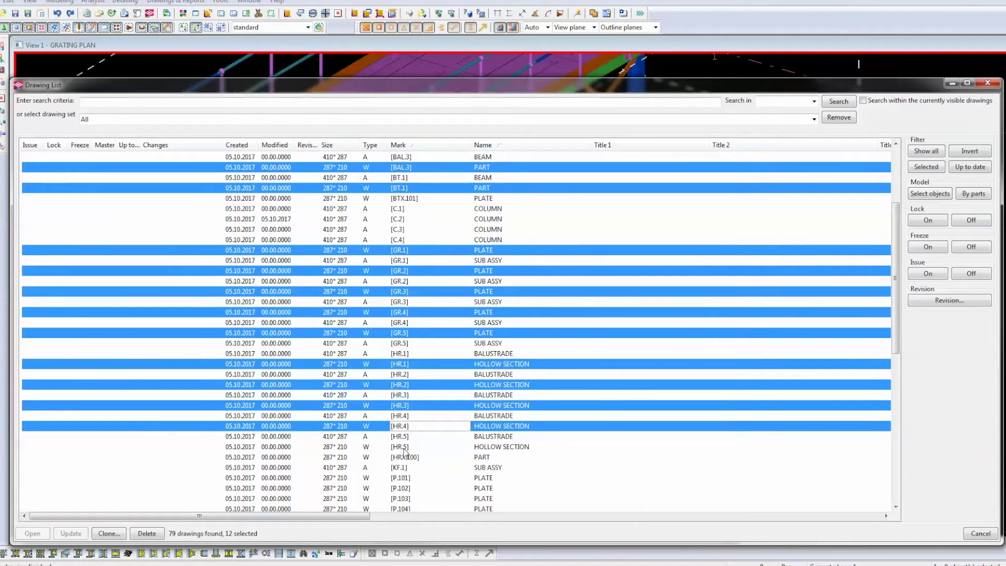
ctrl+click(407, 448)
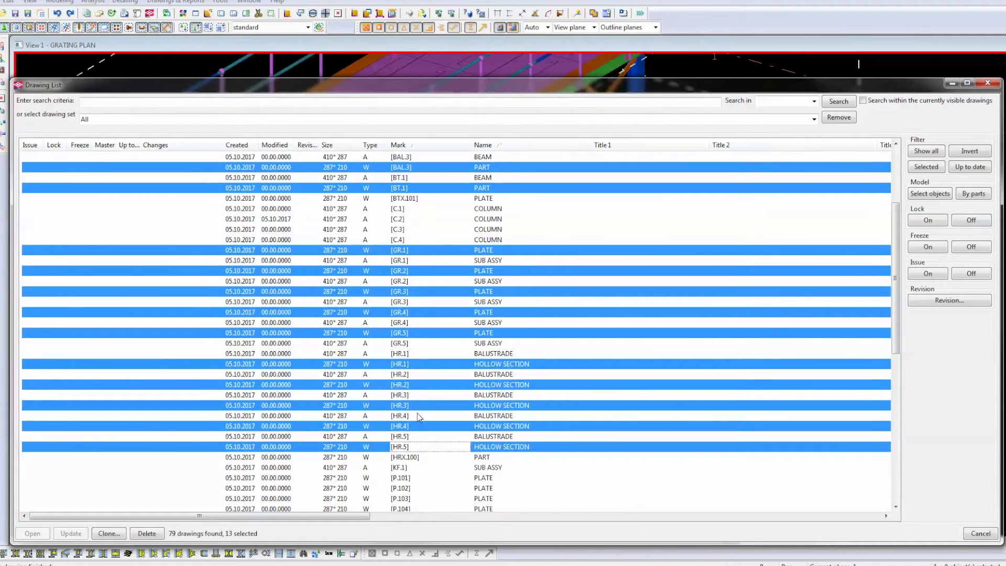
Add the single-part plate drawings SF.1 to SF.6 to the drawing selection, leaving out the sub-assembly drawings.
scroll(416, 412, down, 2)
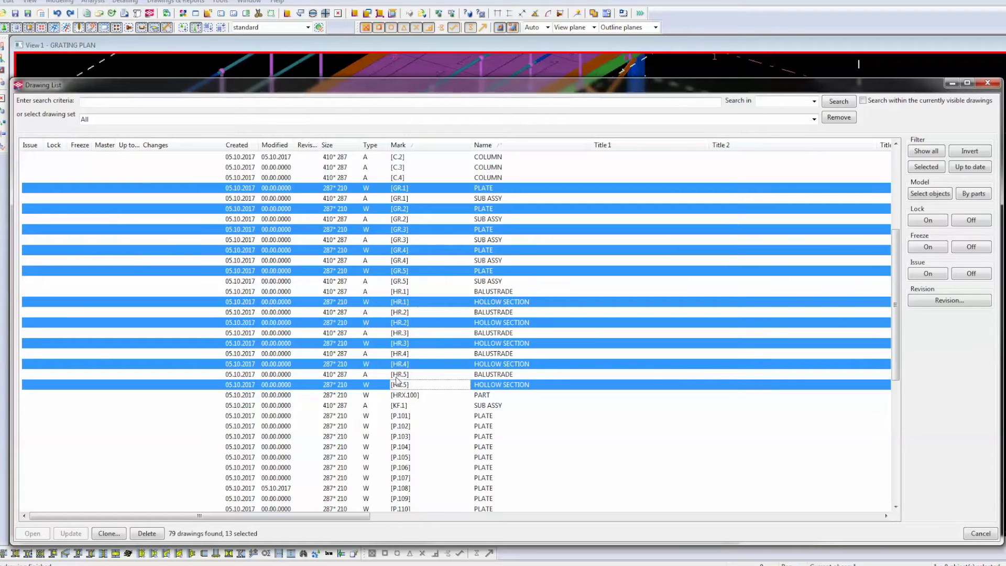
scroll(396, 381, down, 2)
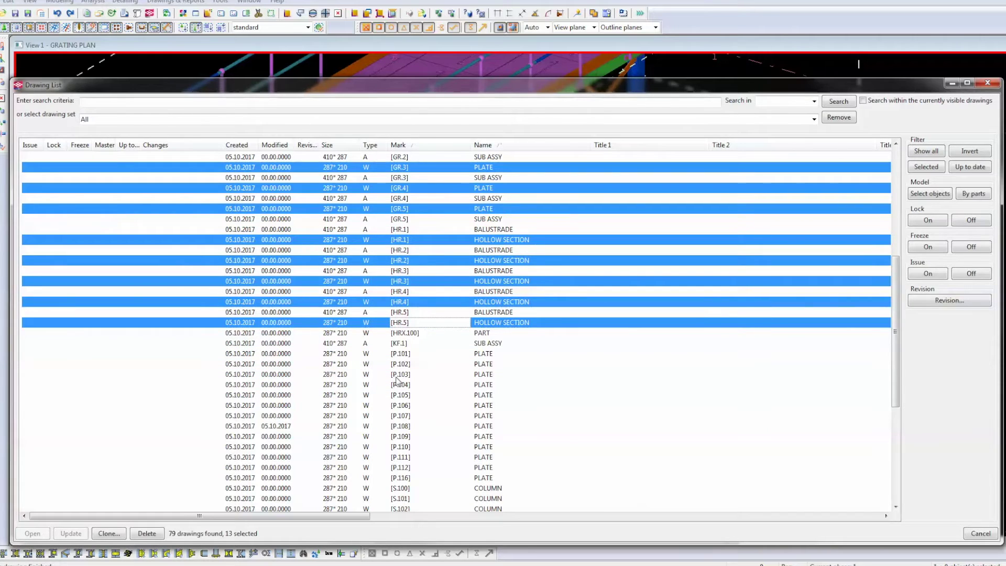
scroll(396, 381, down, 7)
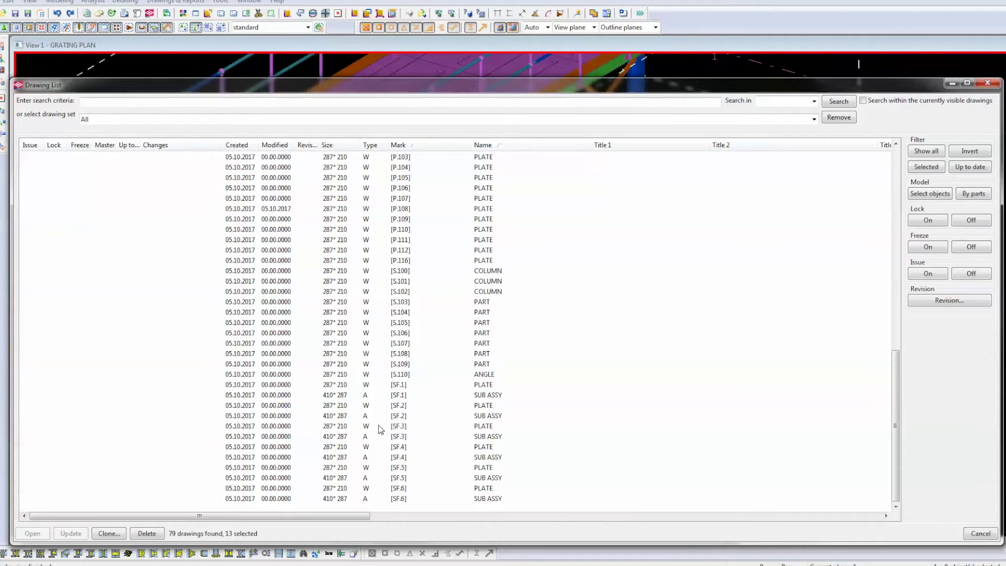
ctrl+click(402, 384)
ctrl+click(405, 405)
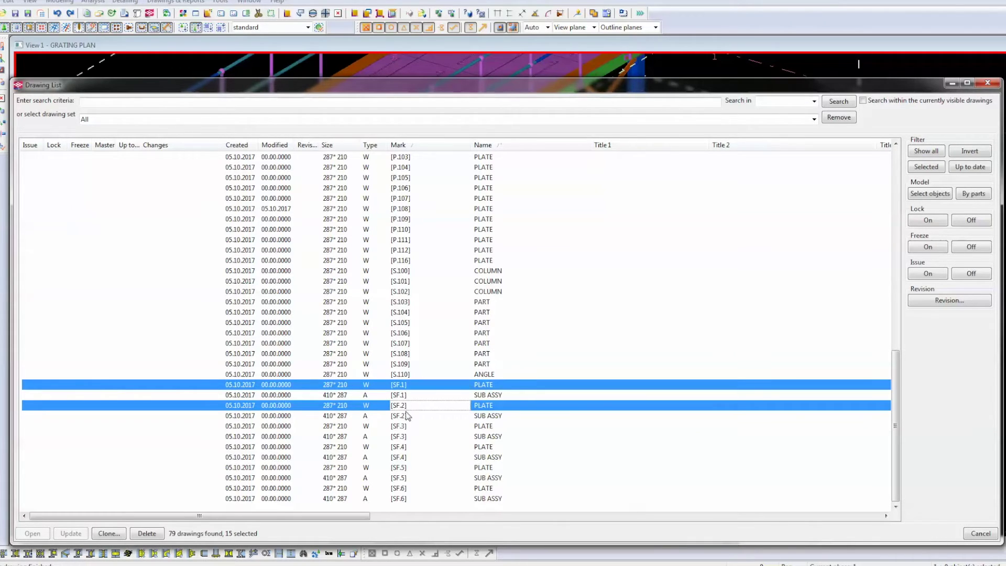
ctrl+click(402, 426)
ctrl+click(405, 446)
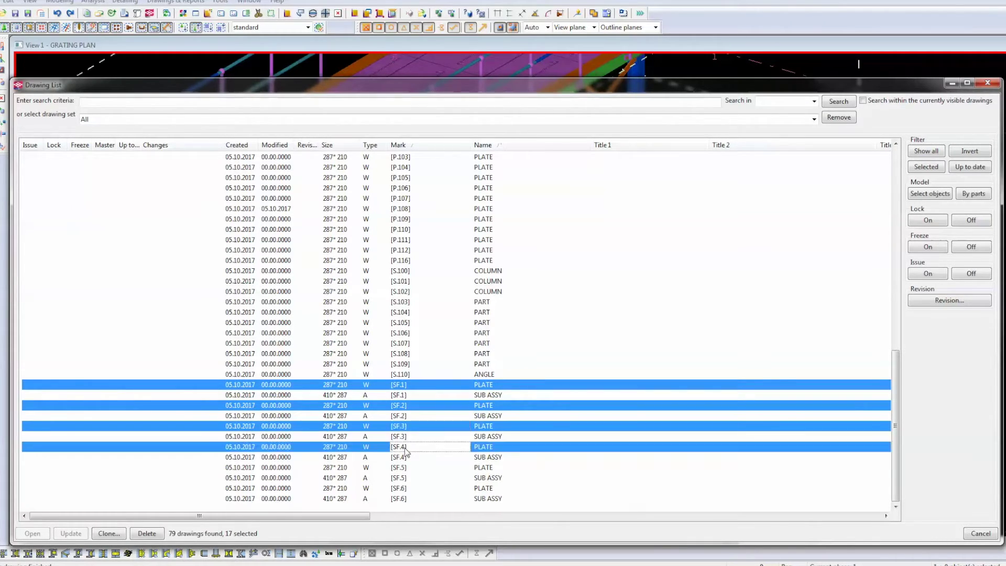
ctrl+click(405, 467)
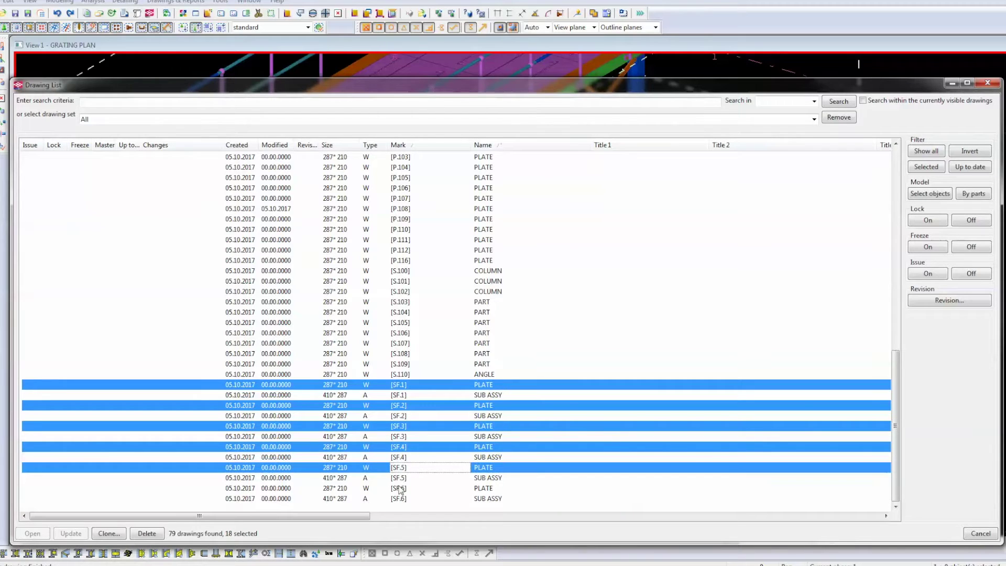
ctrl+click(399, 489)
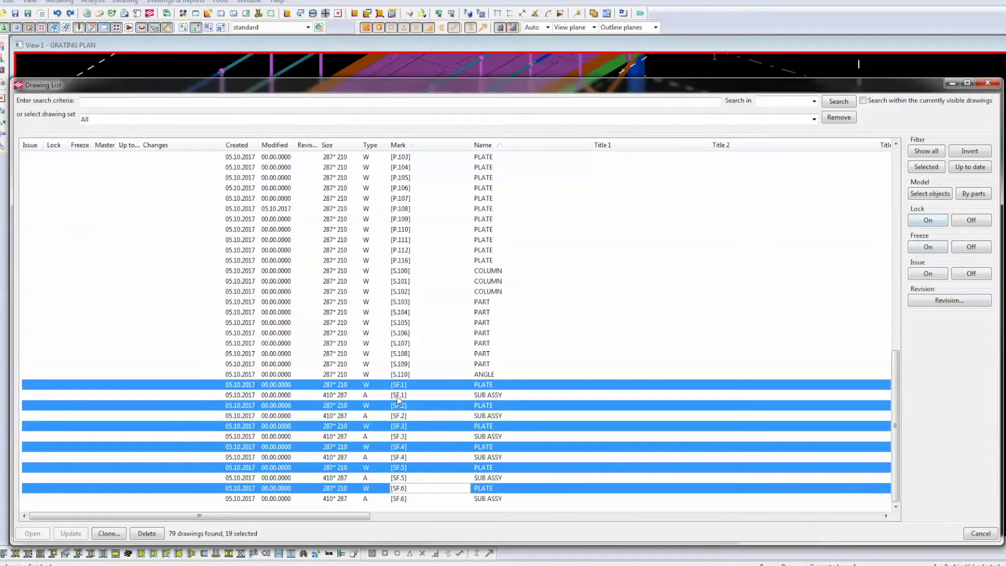
Lock and freeze all the selected single-part drawings.
click(922, 221)
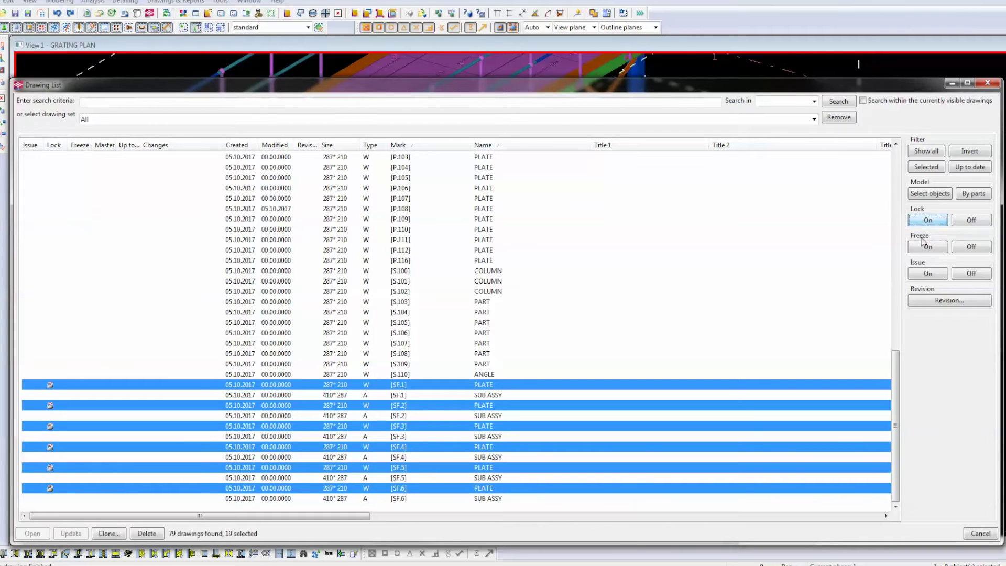
click(923, 249)
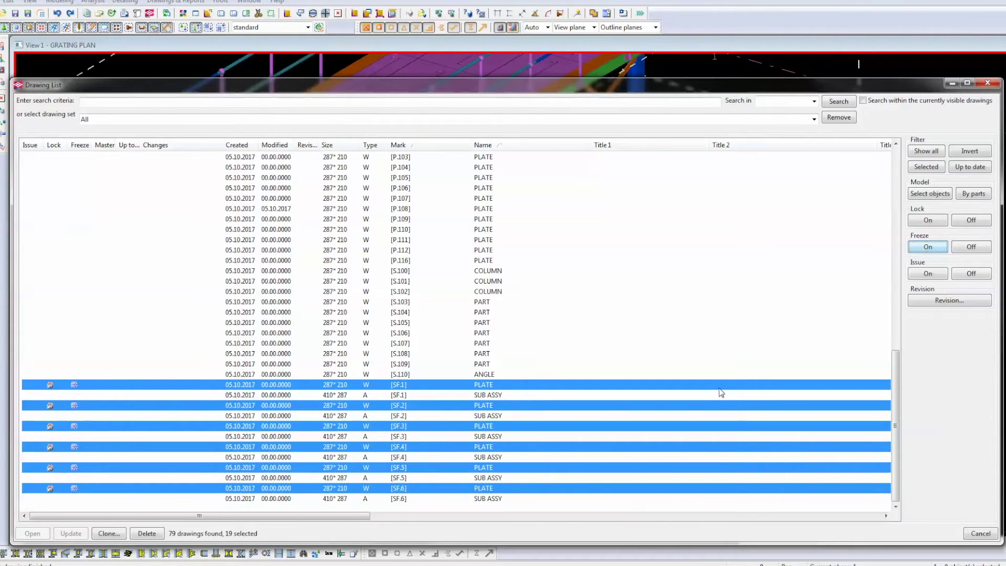
click(482, 209)
Review the lock and freeze status of the single-part drawings and the names of the assembly drawings in the list.
scroll(416, 212, up, 2)
click(421, 272)
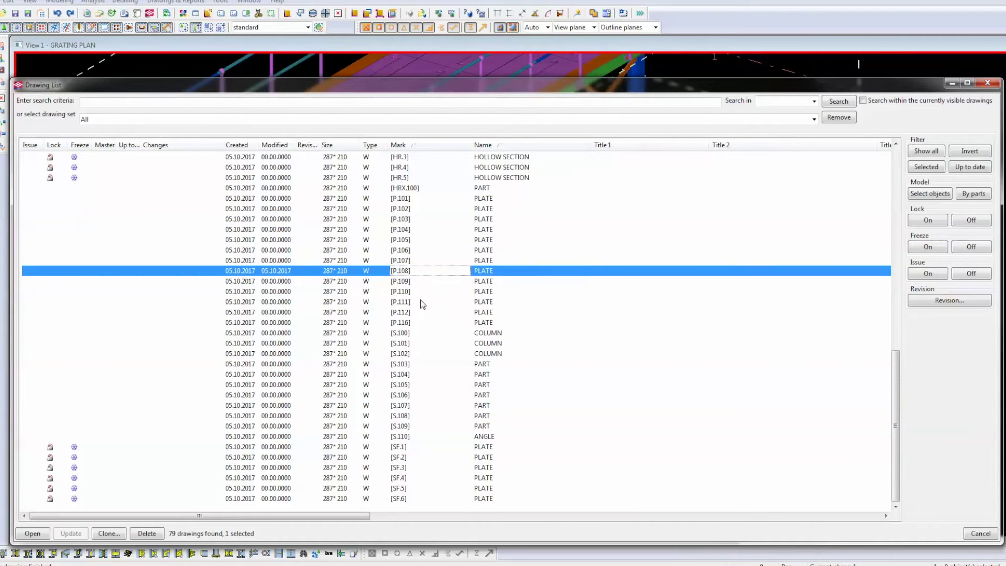
scroll(404, 327, up, 5)
scroll(404, 329, up, 4)
scroll(404, 329, down, 2)
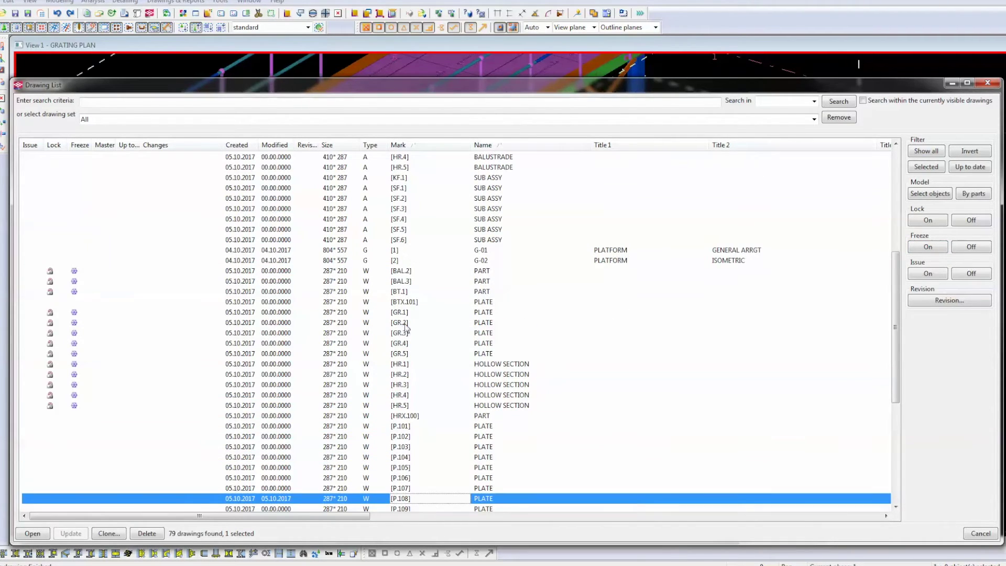
click(405, 282)
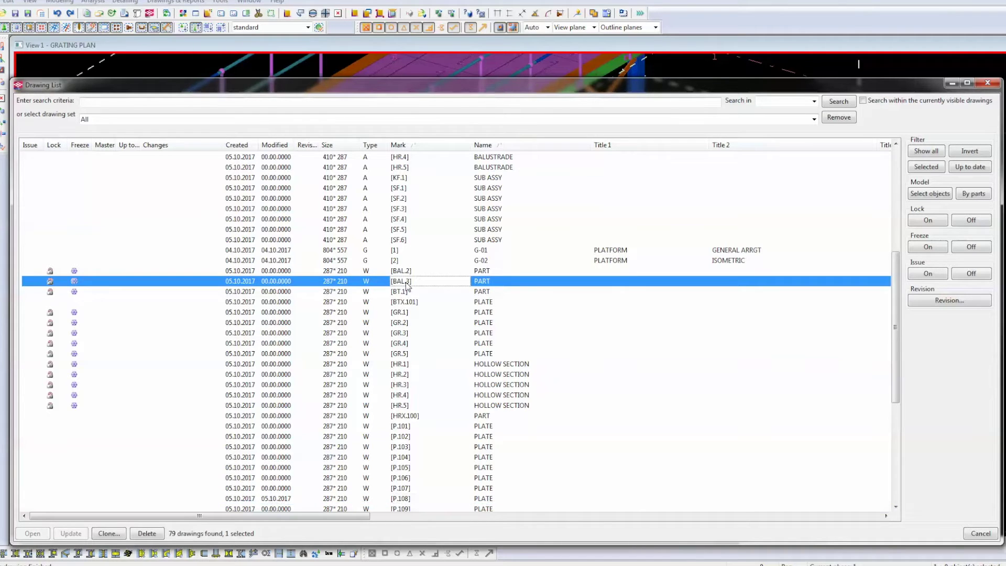
click(399, 303)
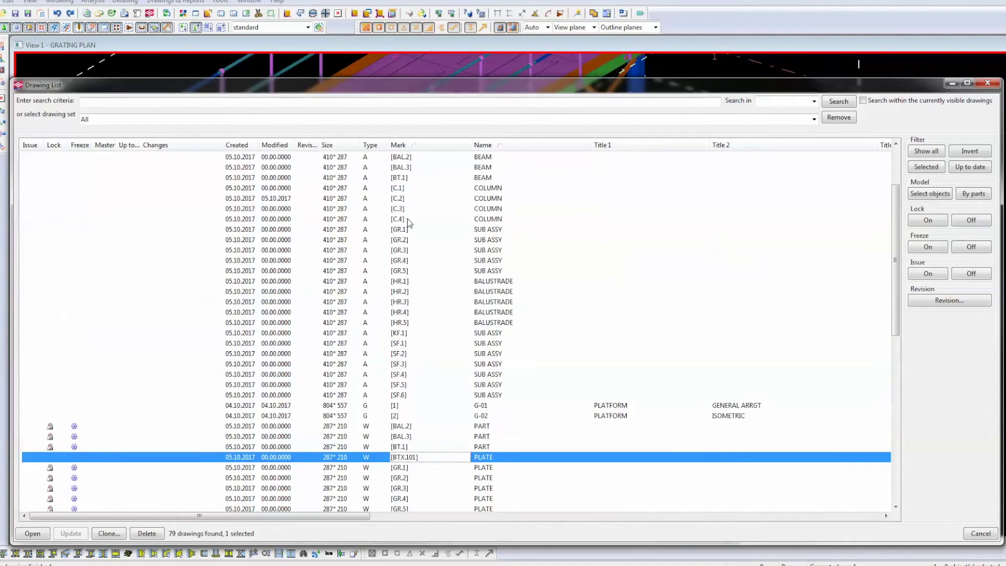
scroll(410, 222, up, 8)
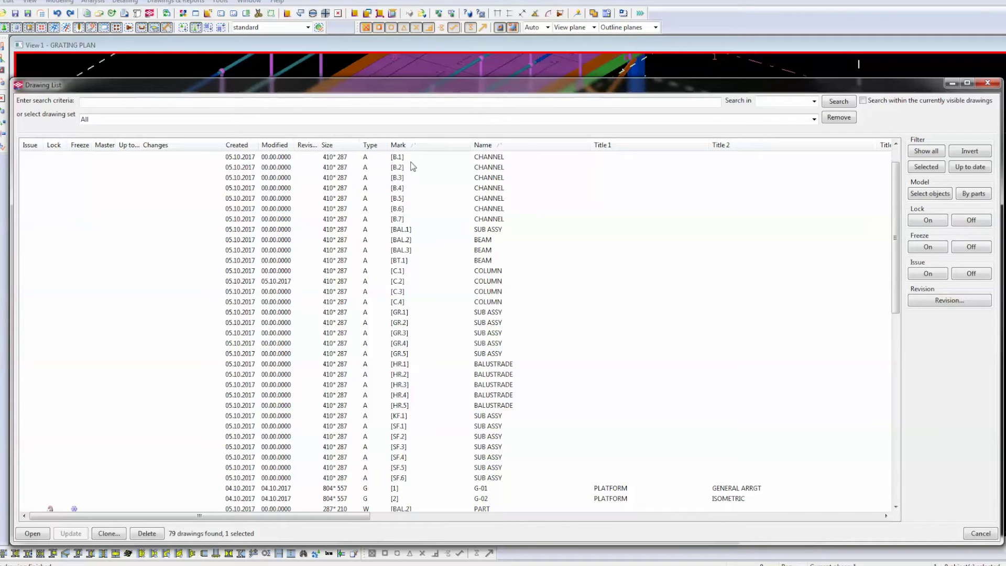
scroll(413, 165, down, 1)
click(498, 302)
scroll(491, 277, up, 1)
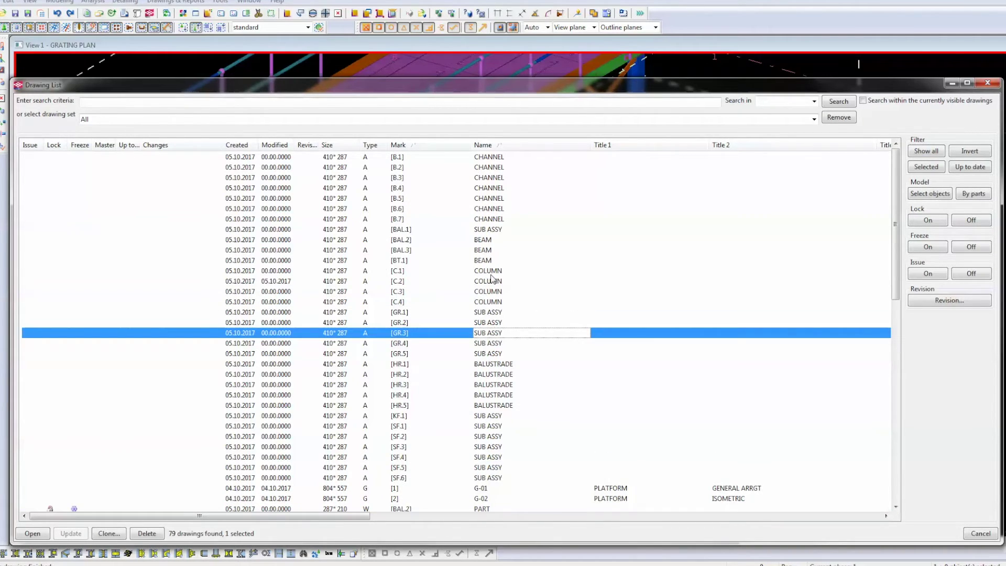
Select the model objects of assembly drawings BAL.1 to BAL.3 and rename these drawings BALUSTER, modifying only the name property.
click(494, 230)
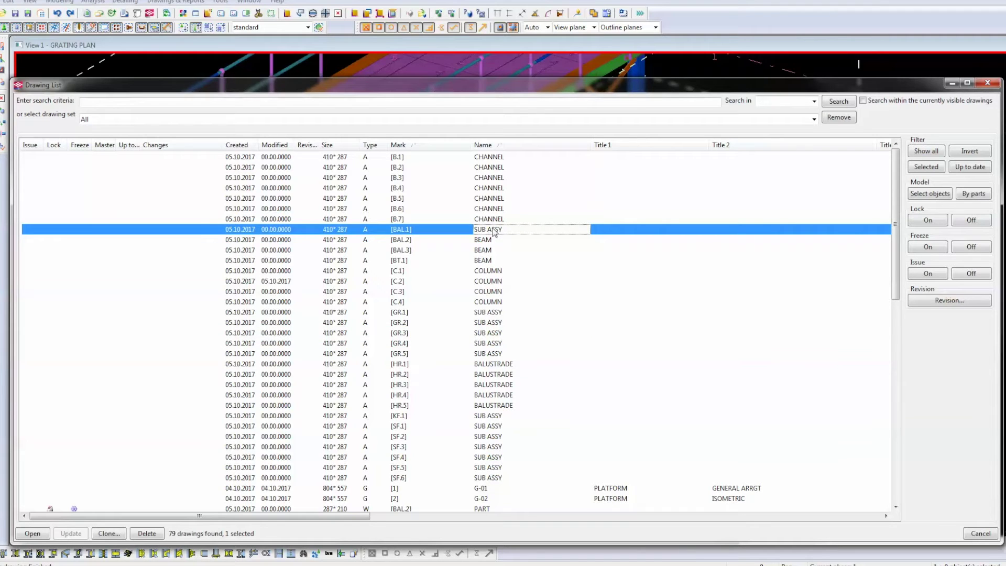
ctrl+click(491, 239)
ctrl+click(483, 251)
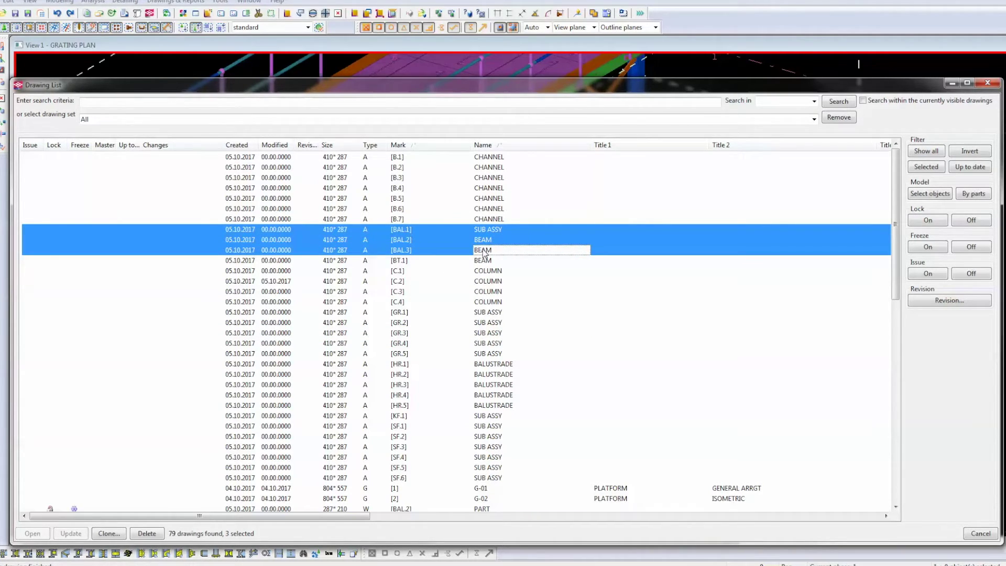
click(950, 194)
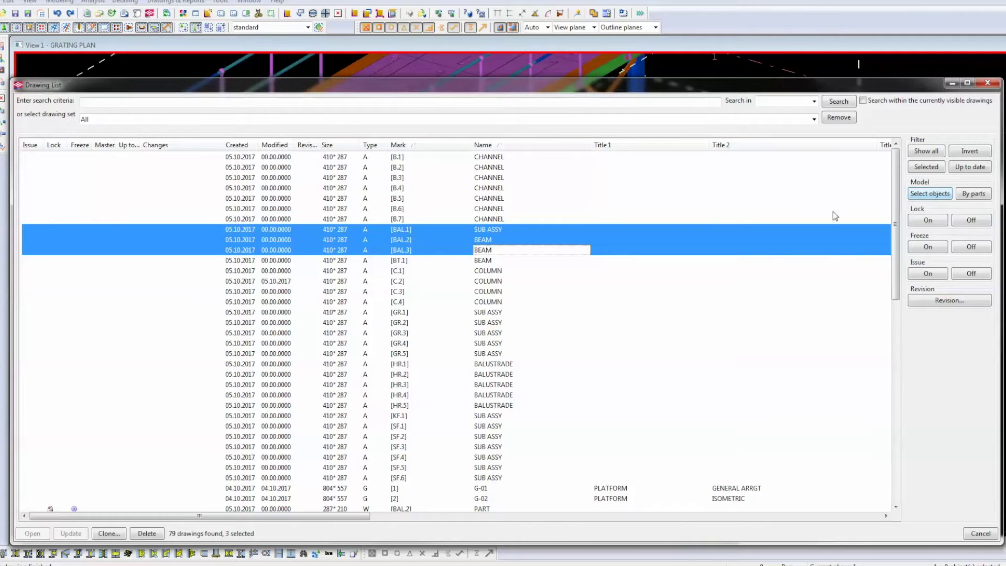
right_click(506, 231)
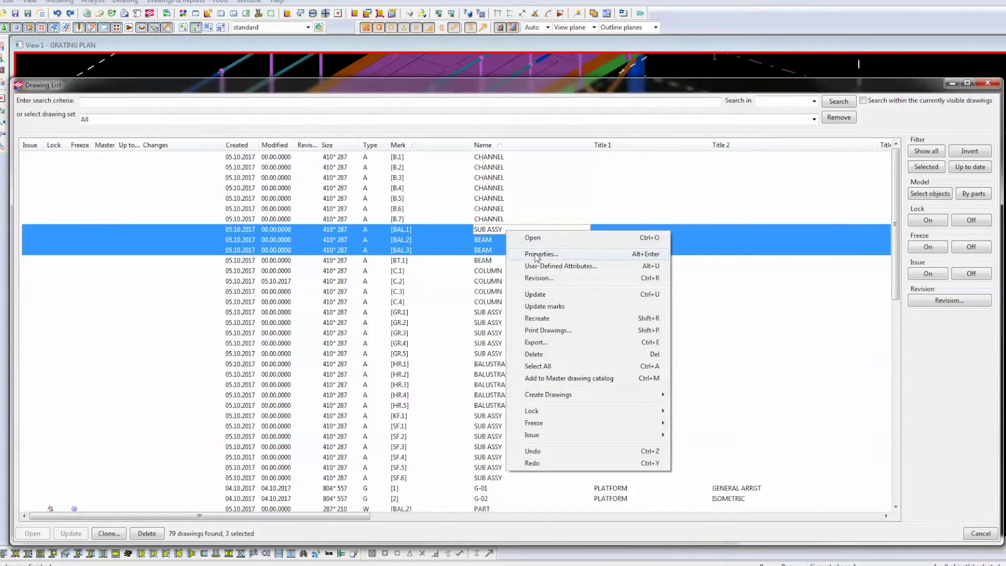
click(555, 253)
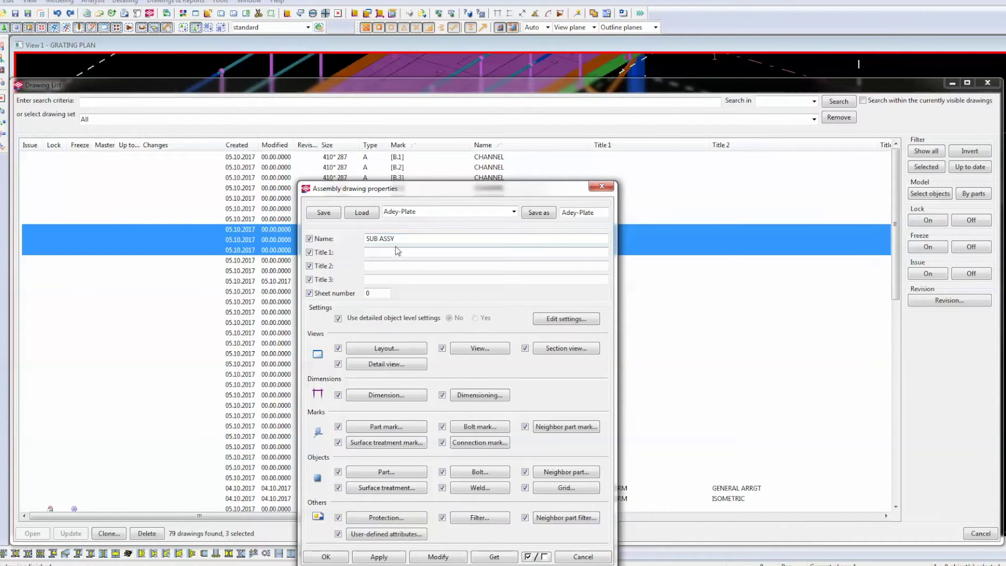
double_click(405, 237)
text(BALUSTER)
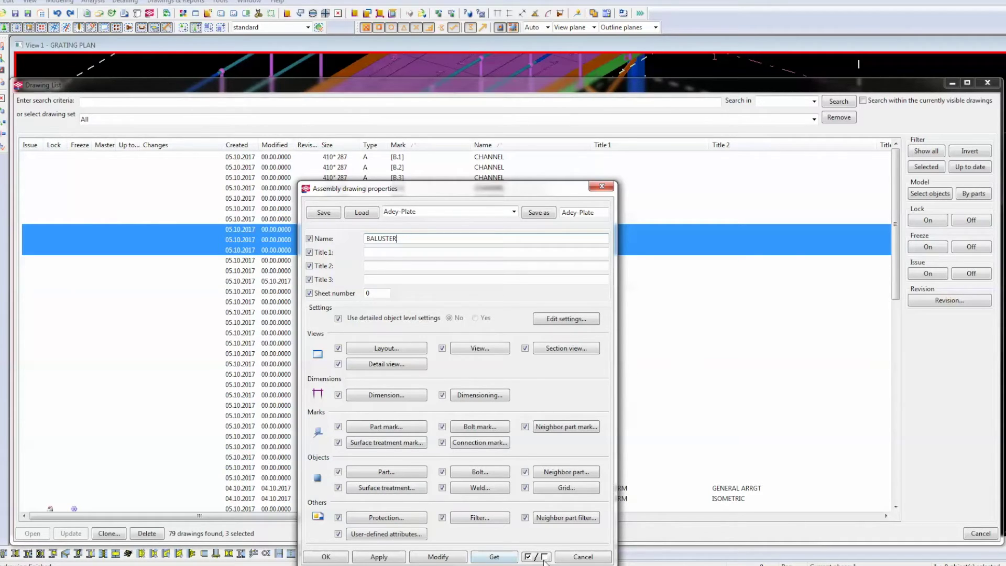
click(545, 556)
click(324, 238)
click(460, 558)
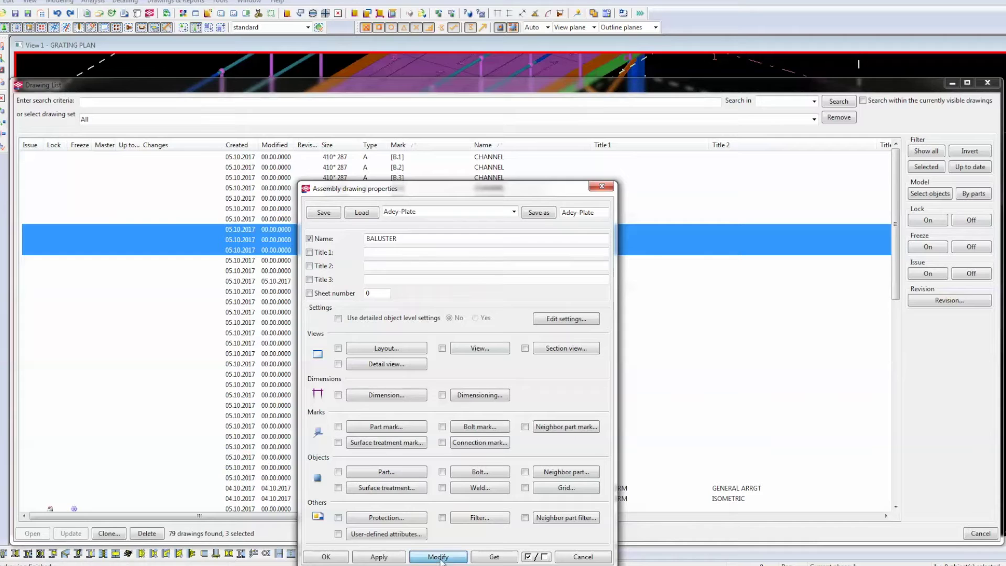
click(606, 187)
click(512, 242)
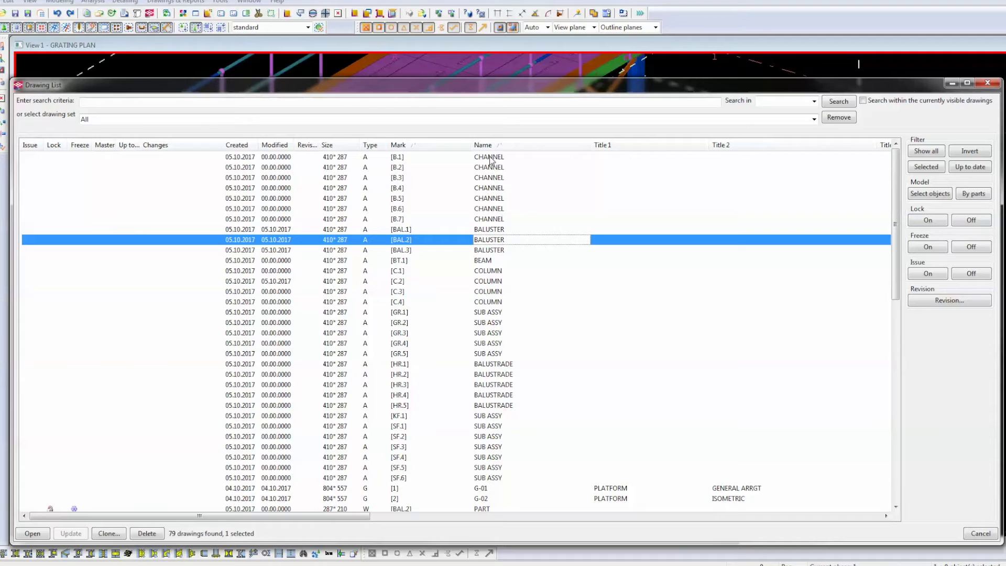
Rename the assembly drawing BT.1 as GATE, modifying only its name property.
click(488, 262)
right_click(488, 262)
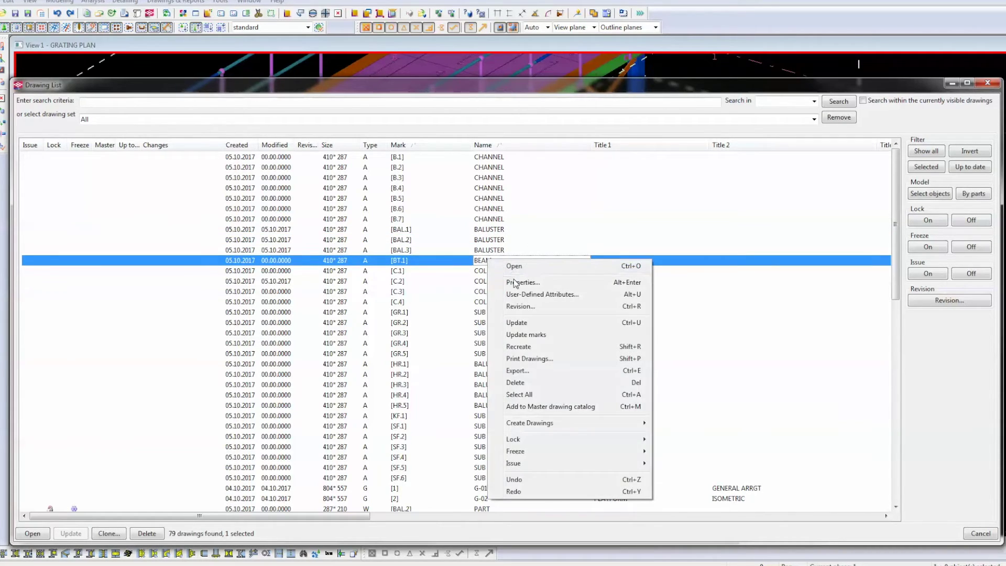
click(514, 282)
double_click(368, 240)
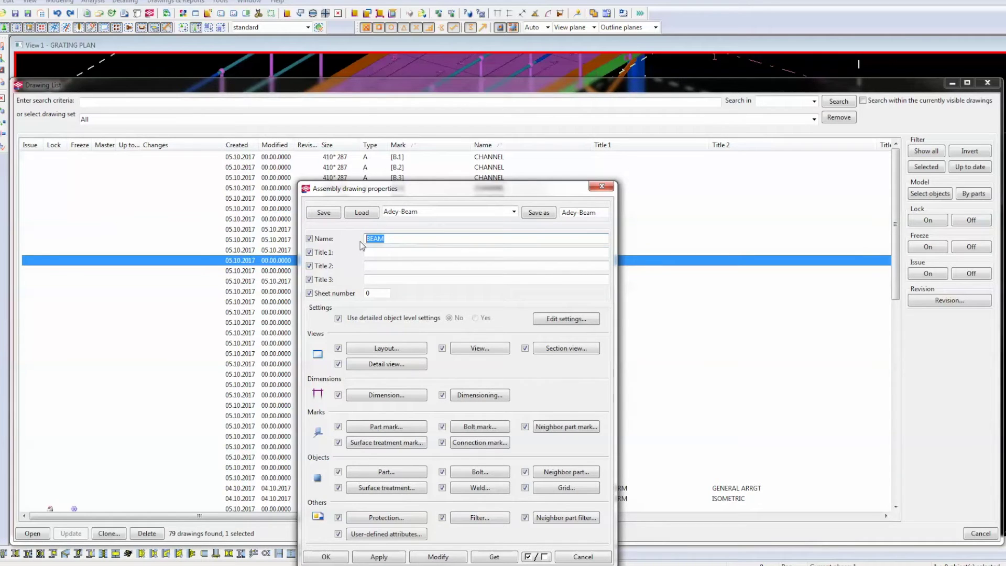
text(GATE)
click(527, 557)
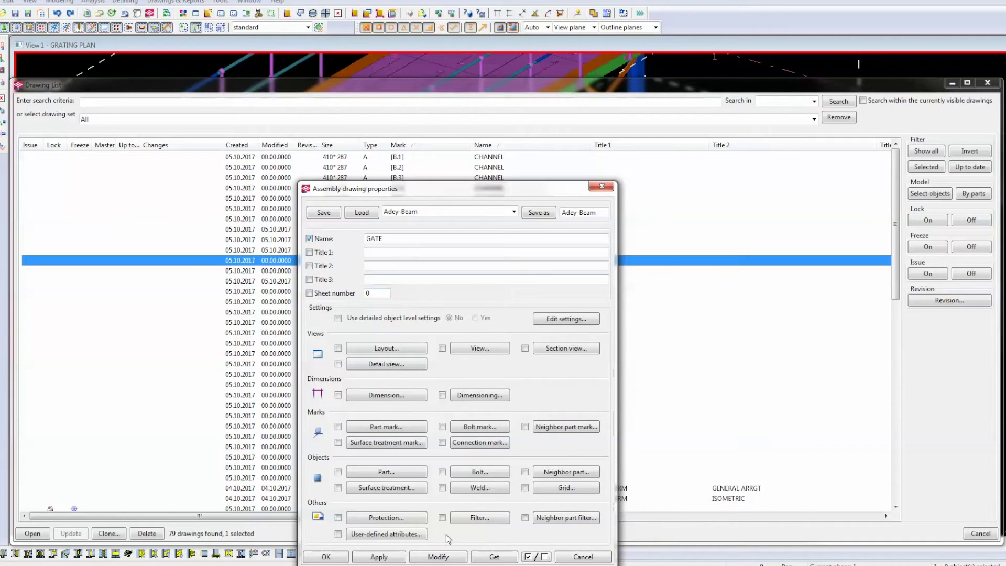
click(446, 557)
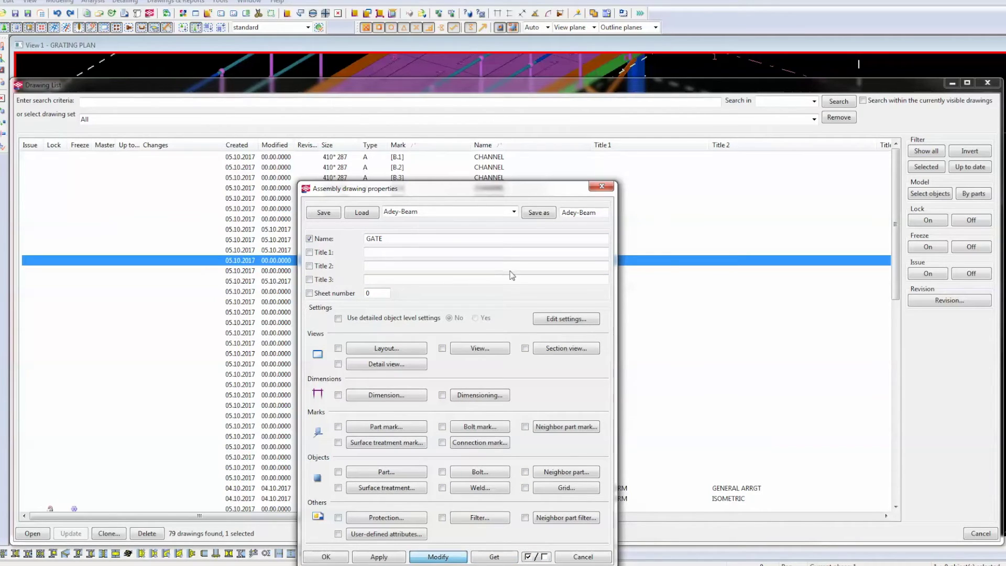
click(600, 186)
click(487, 301)
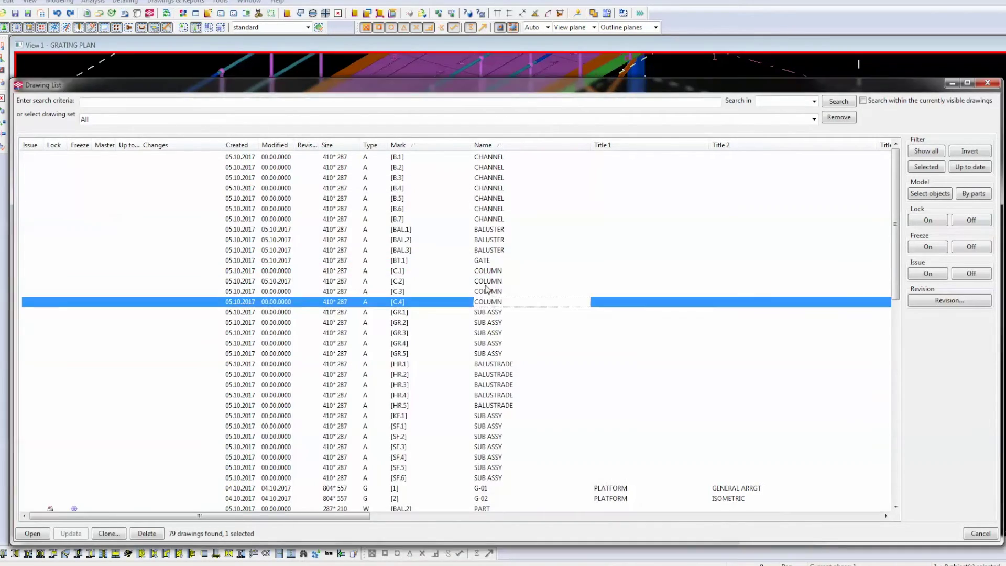
Rename the assembly drawings GR.1 to GR.5 as GRATING, modifying only their name property.
click(487, 314)
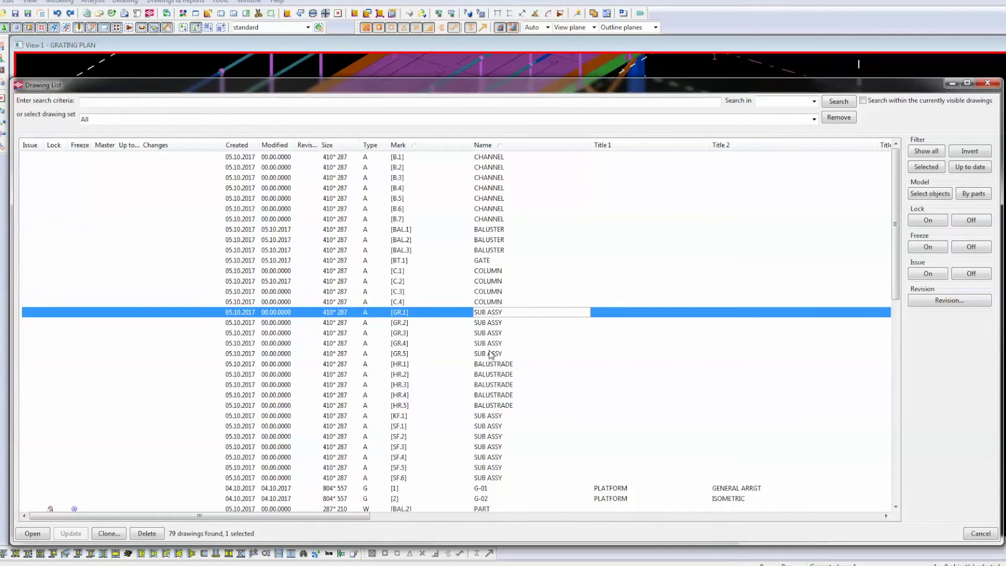
shift+click(491, 354)
right_click(491, 354)
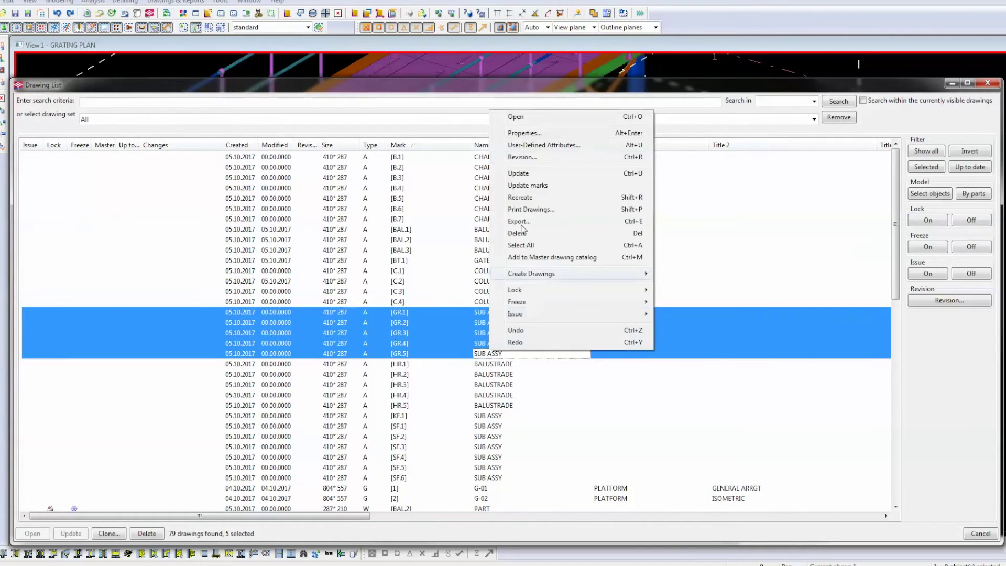
click(520, 134)
click(531, 554)
drag(402, 238, 356, 255)
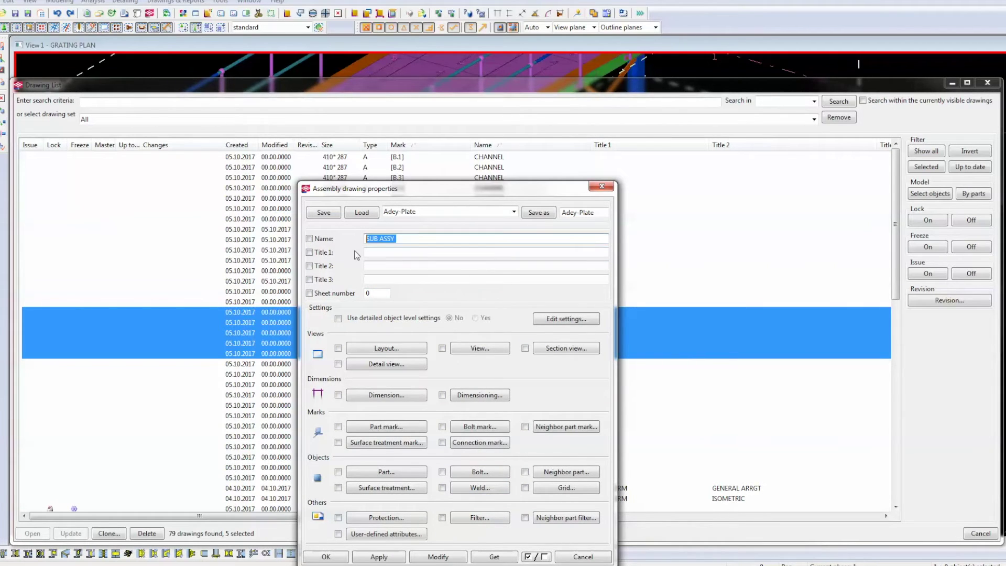
text(GRATING)
click(449, 557)
mouse_move(473, 189)
mouse_down()
mouse_move(652, 182)
mouse_move(965, 131)
mouse_move(966, 120)
mouse_up()
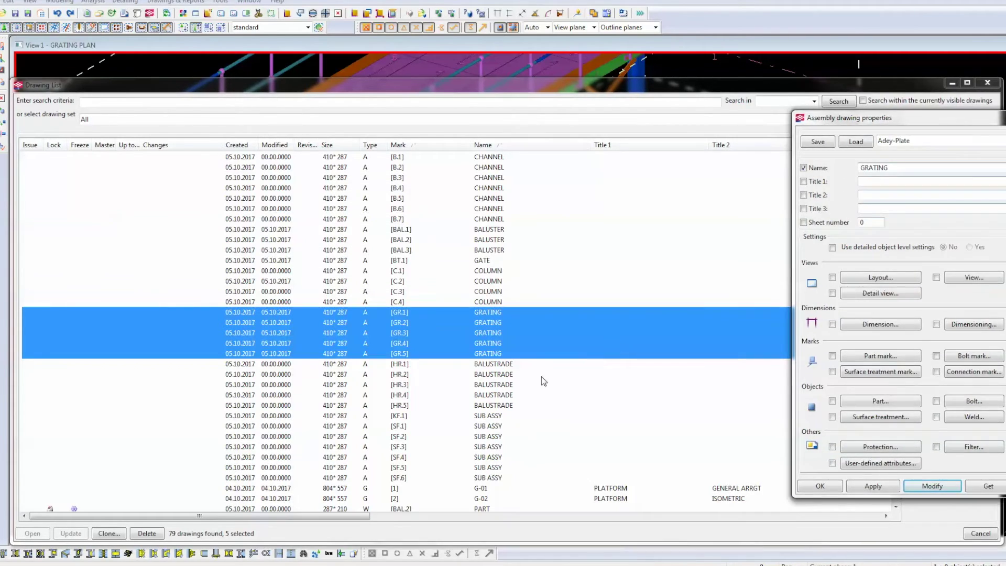
Rename the assembly drawings HR.1 to HR.5 as HANDRAIL.
click(493, 366)
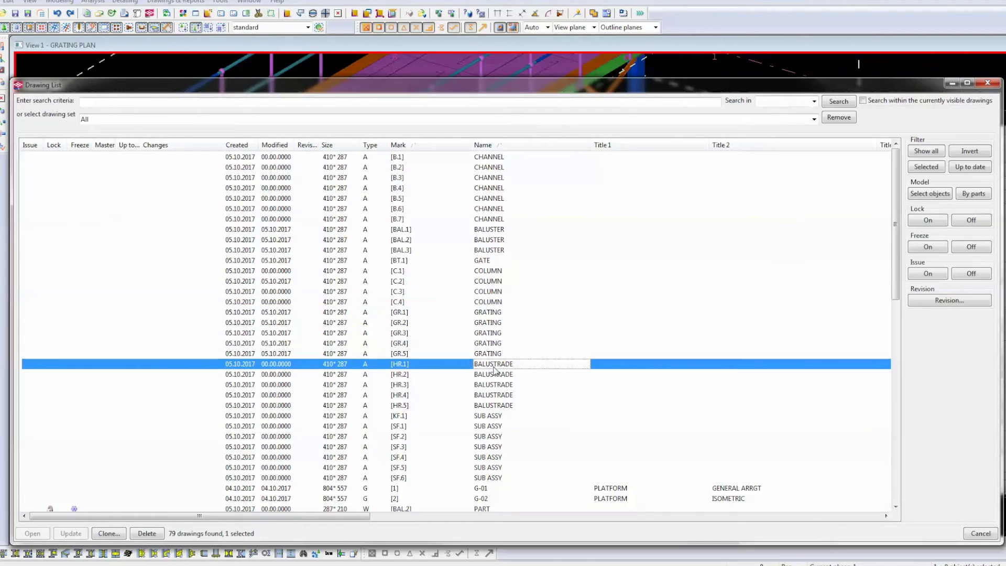
shift+click(494, 407)
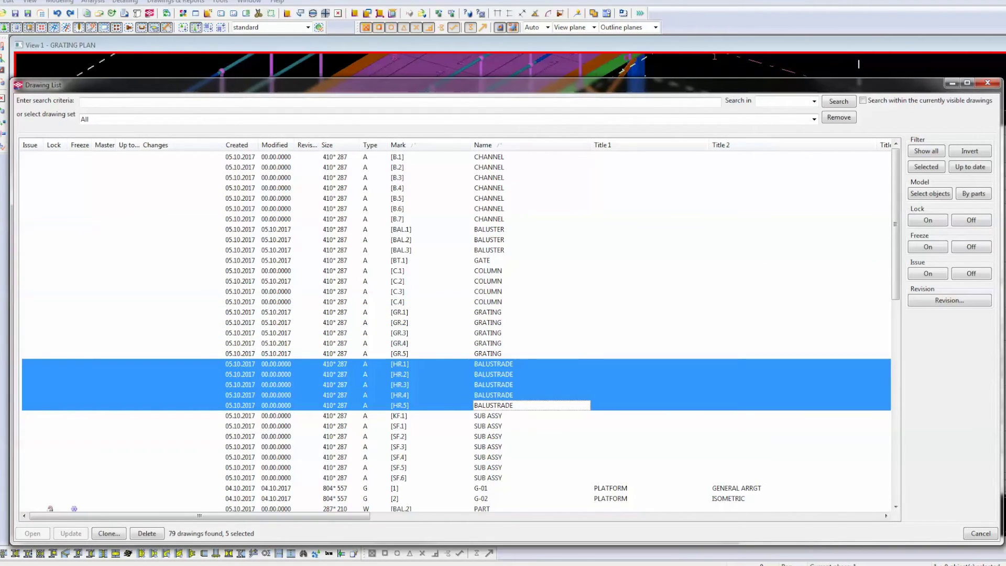
key(alt+Tab)
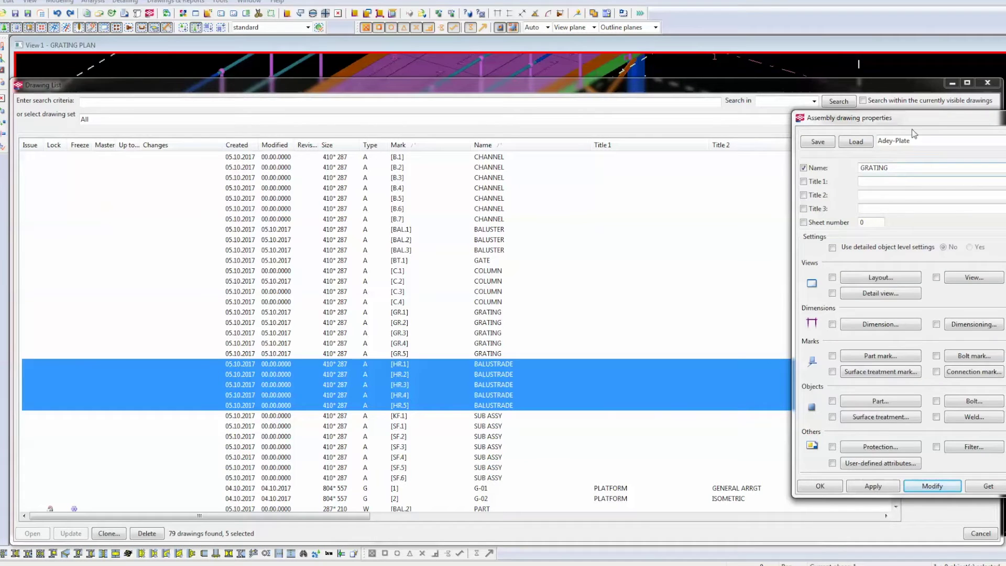
drag(912, 125, 753, 133)
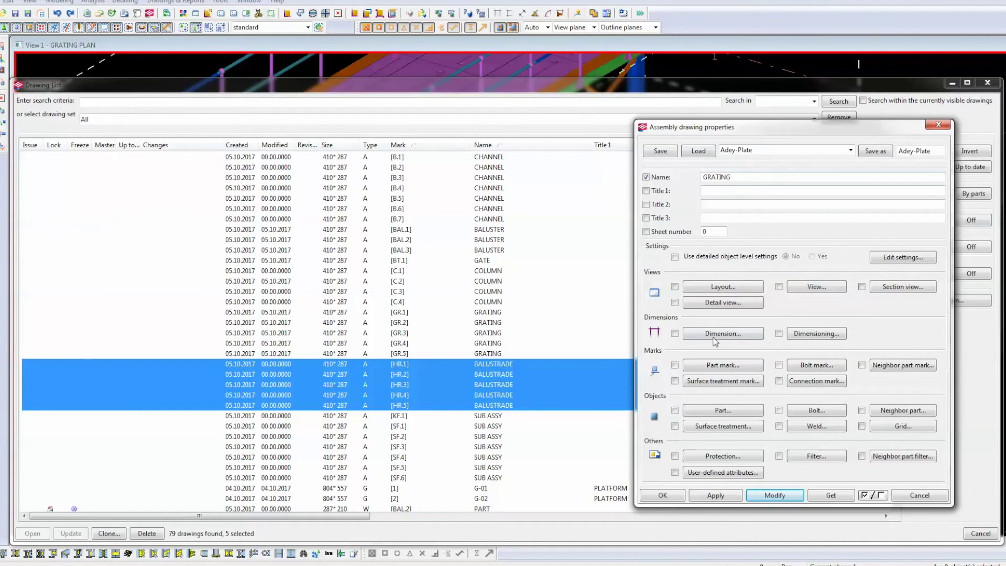
double_click(741, 177)
text(HANDRAIL)
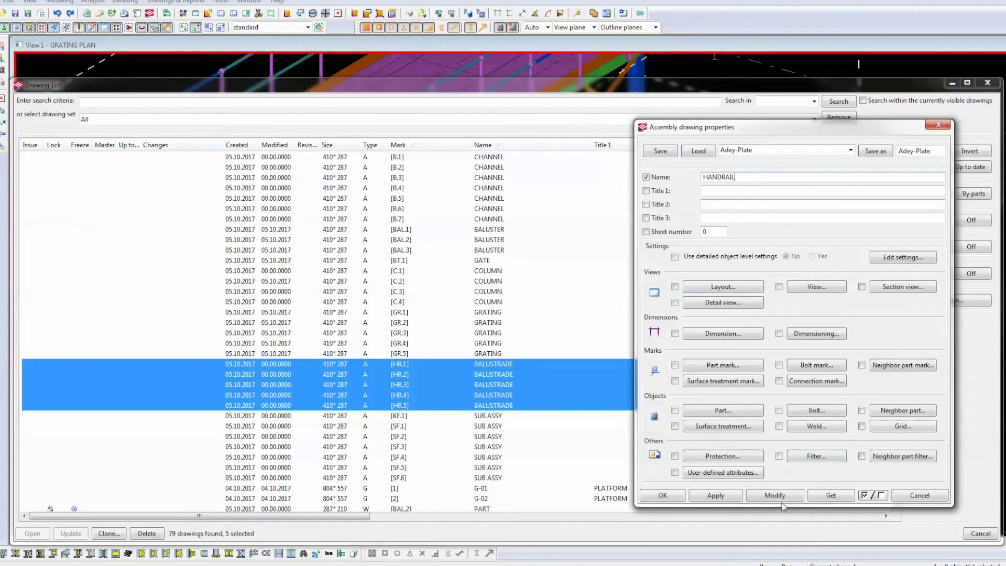
click(781, 498)
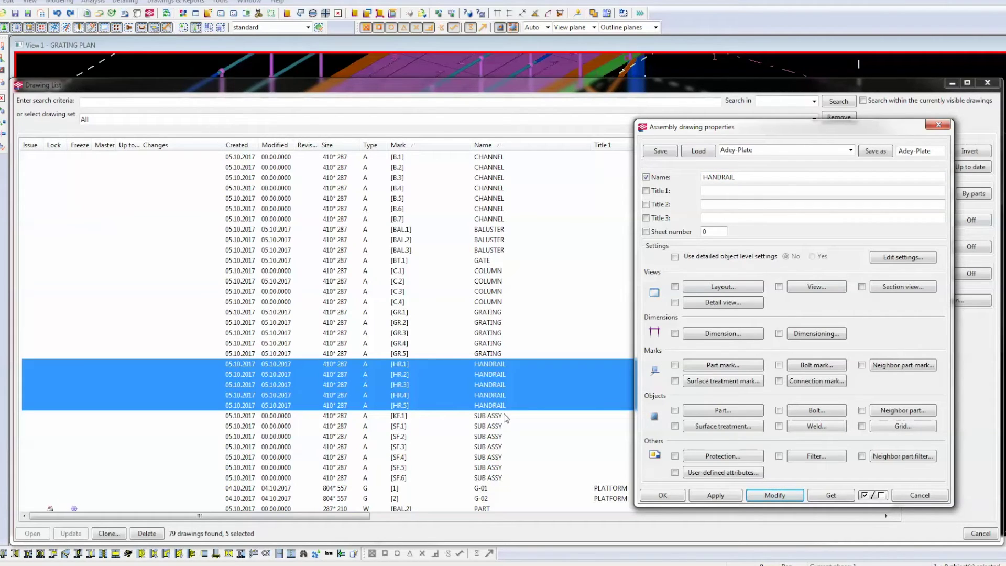
Rename the assembly drawing KF.1 as KICK FLAT.
click(500, 415)
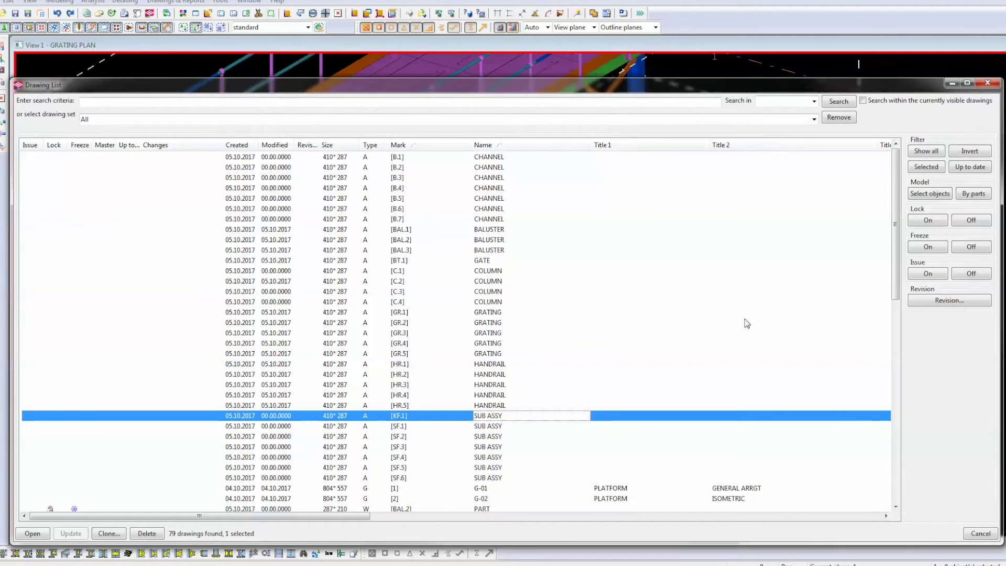
drag(796, 79, 796, 236)
click(771, 125)
double_click(718, 177)
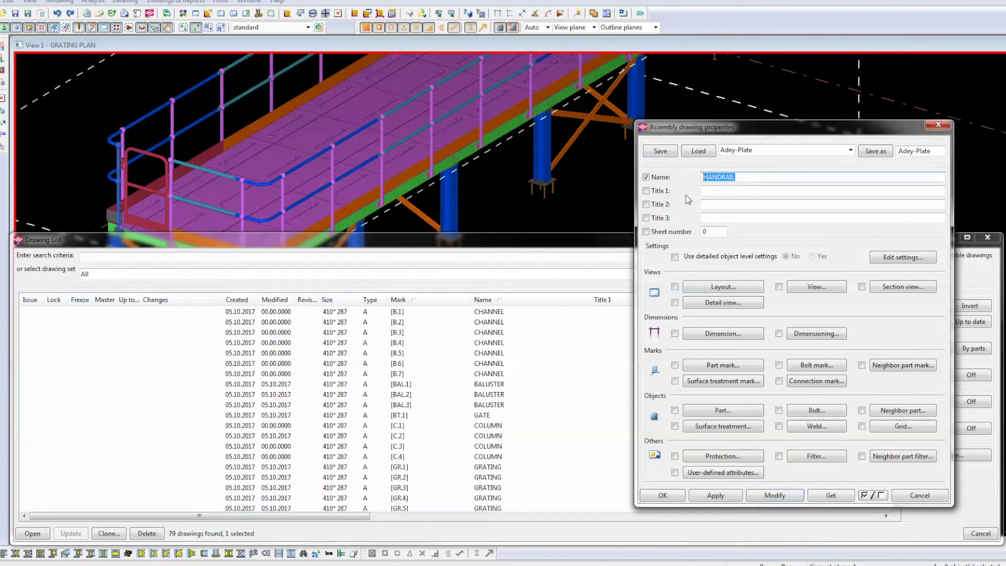
text(K)
click(791, 497)
Select the model objects of assembly drawings SF.1 to SF.6 and show only those objects in the model view.
drag(458, 237, 462, 76)
scroll(504, 340, down, 5)
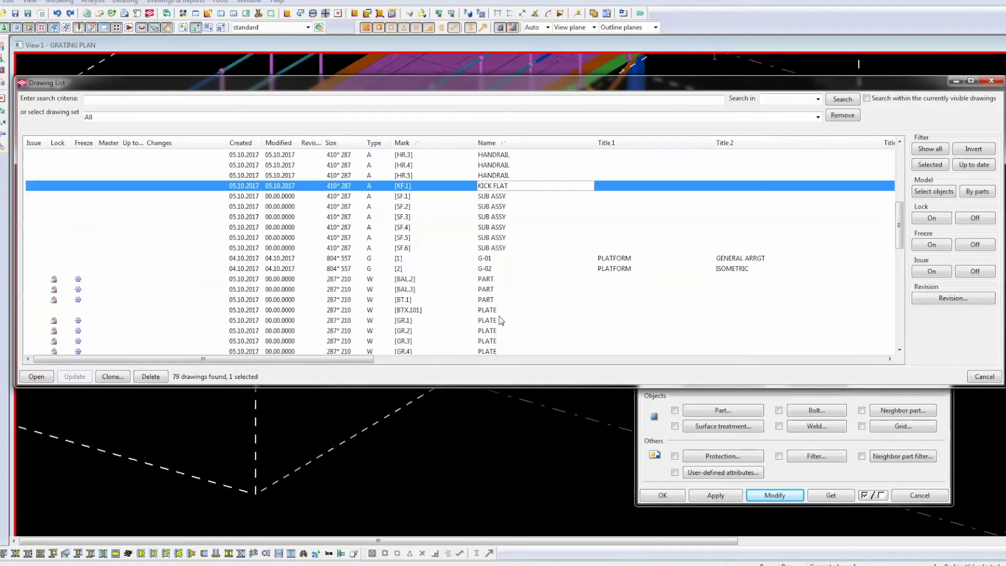
click(497, 197)
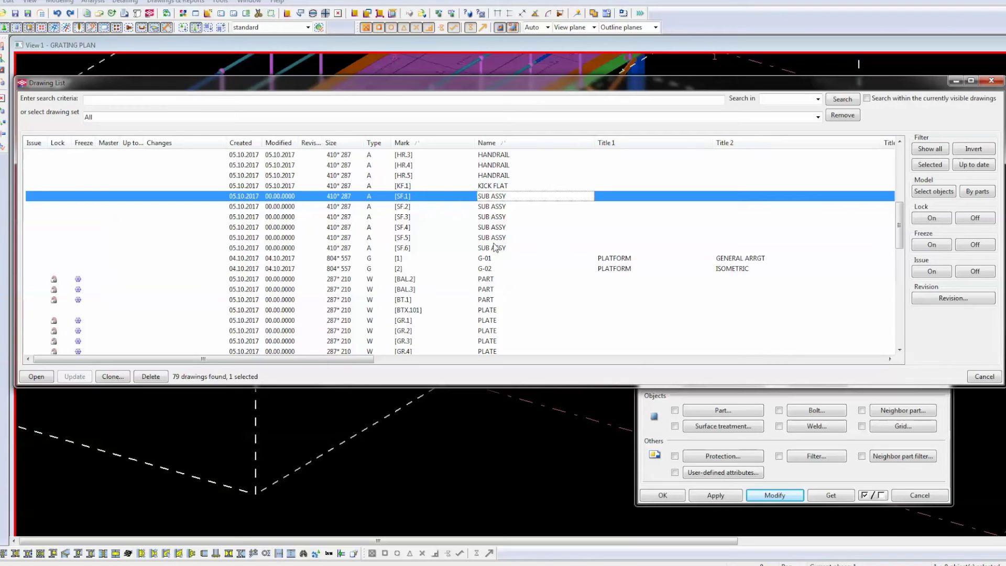
shift+click(490, 249)
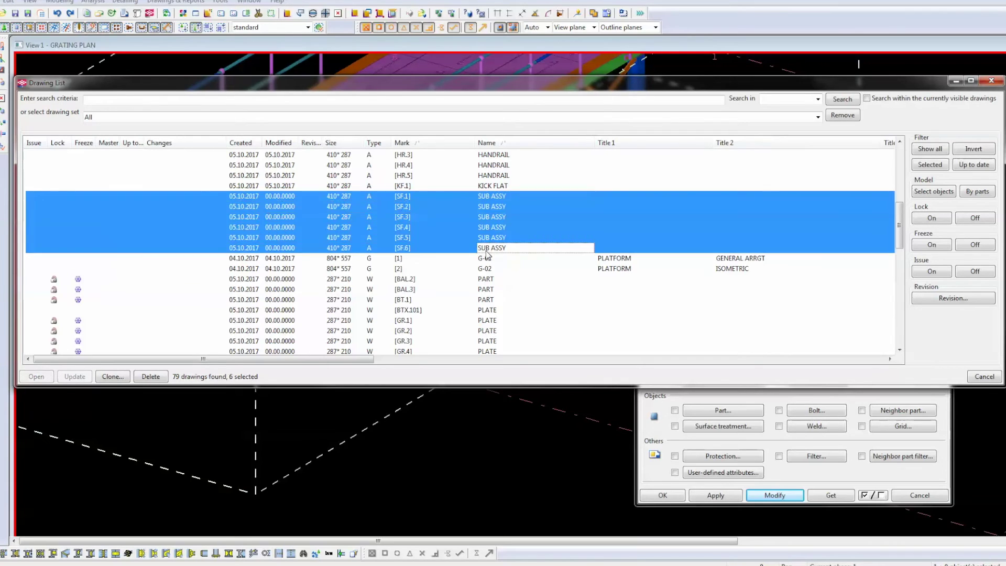
drag(502, 91, 489, 323)
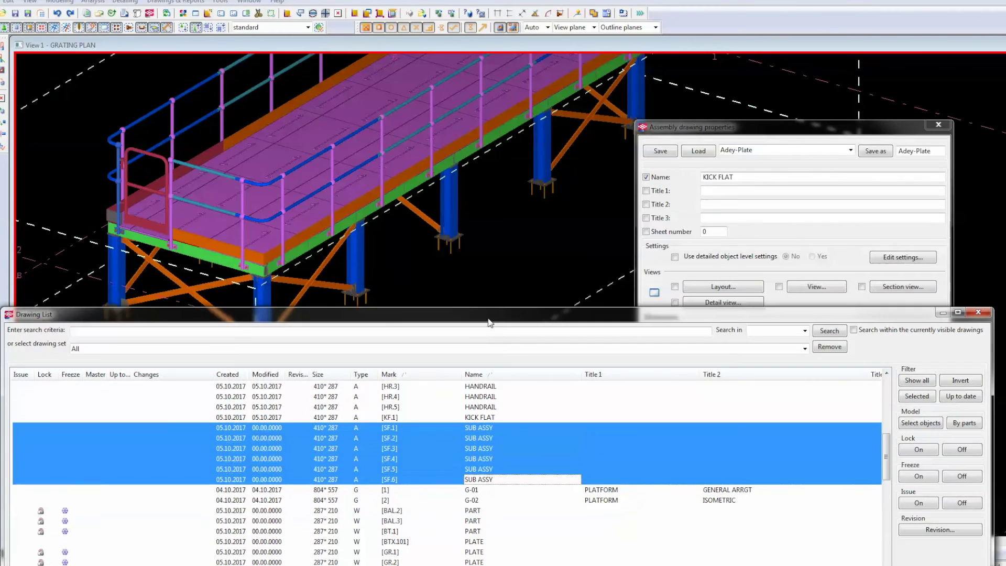
click(927, 425)
right_click(552, 222)
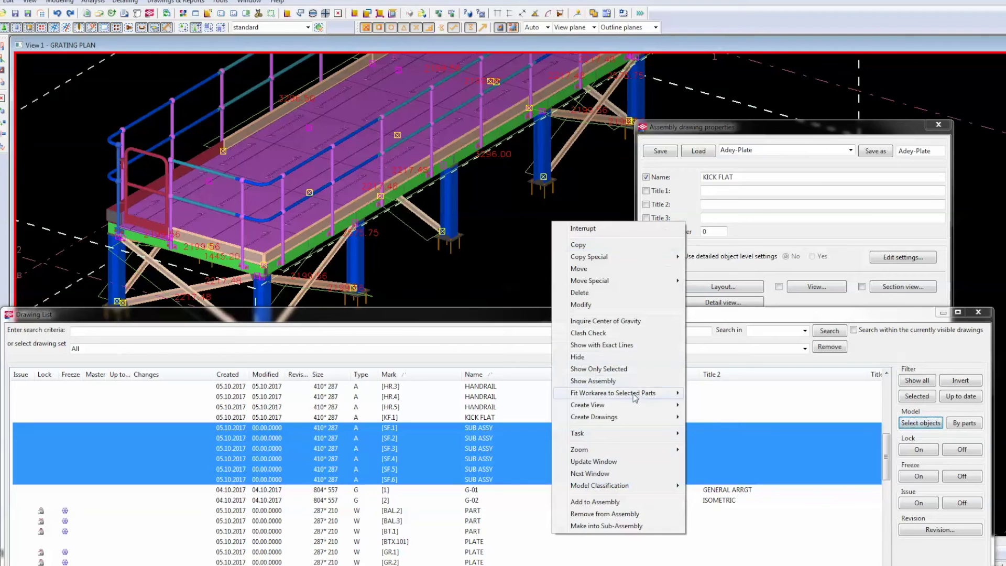
click(602, 369)
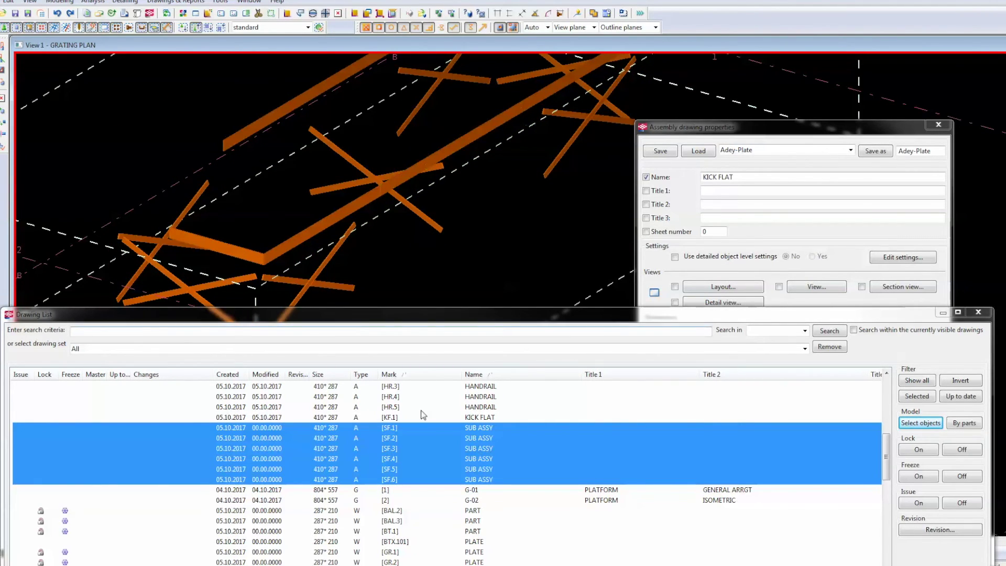
Identify the parts behind drawings SF.1 and SF.2 by selecting each drawing's model objects in turn.
click(476, 428)
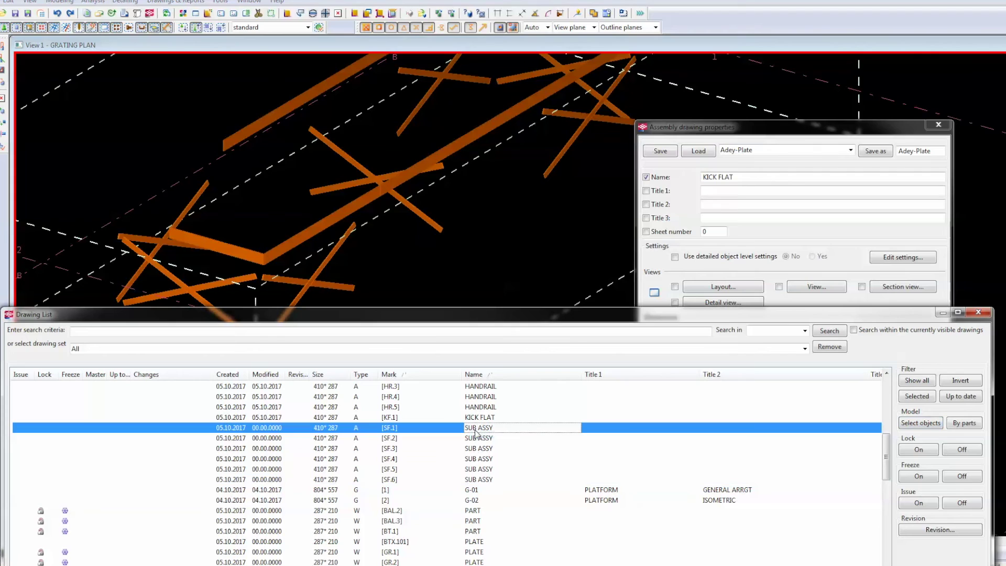
click(921, 424)
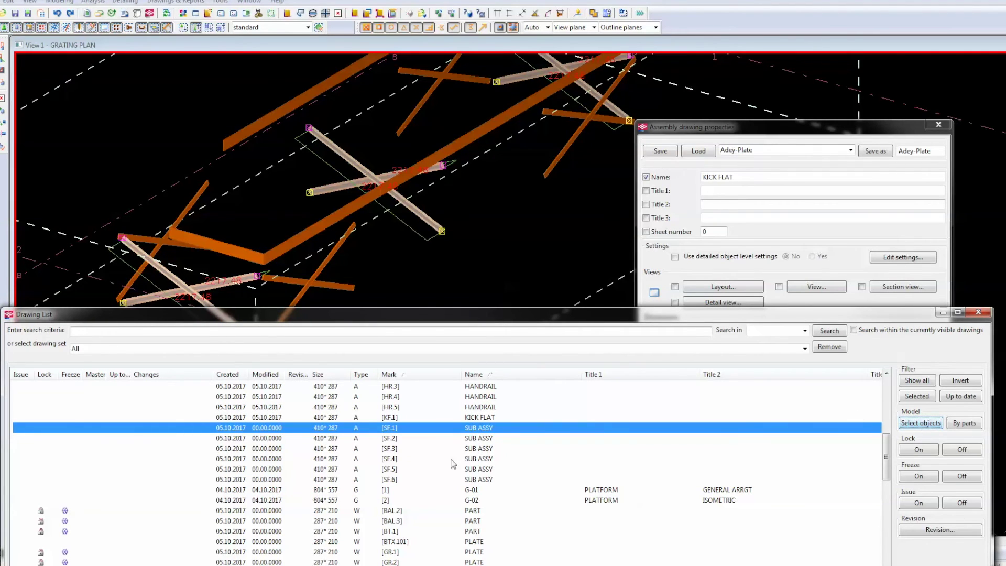
click(472, 438)
click(917, 424)
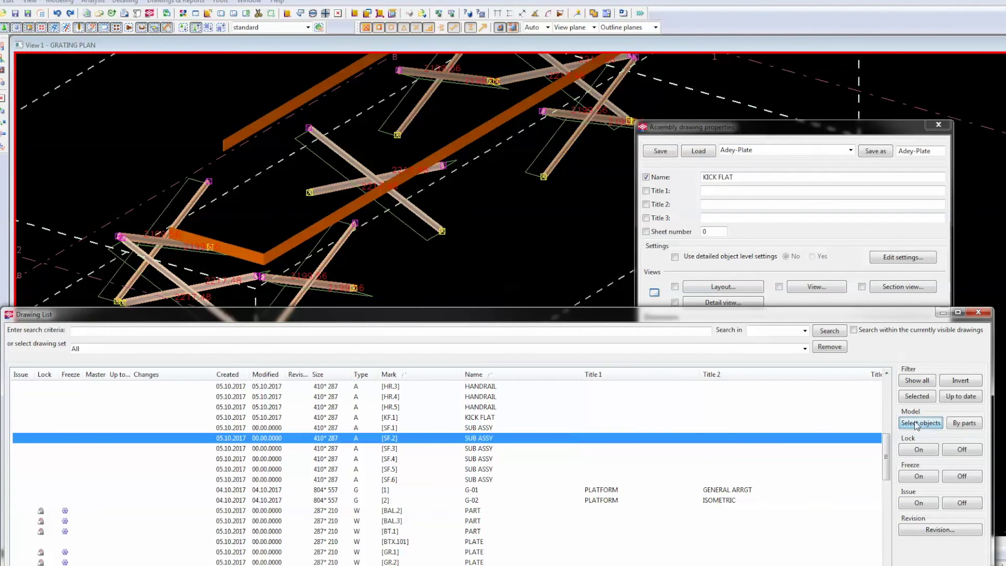
Rename the assembly drawings SF.1 and SF.2 as LOOSE FLAT.
ctrl+click(421, 428)
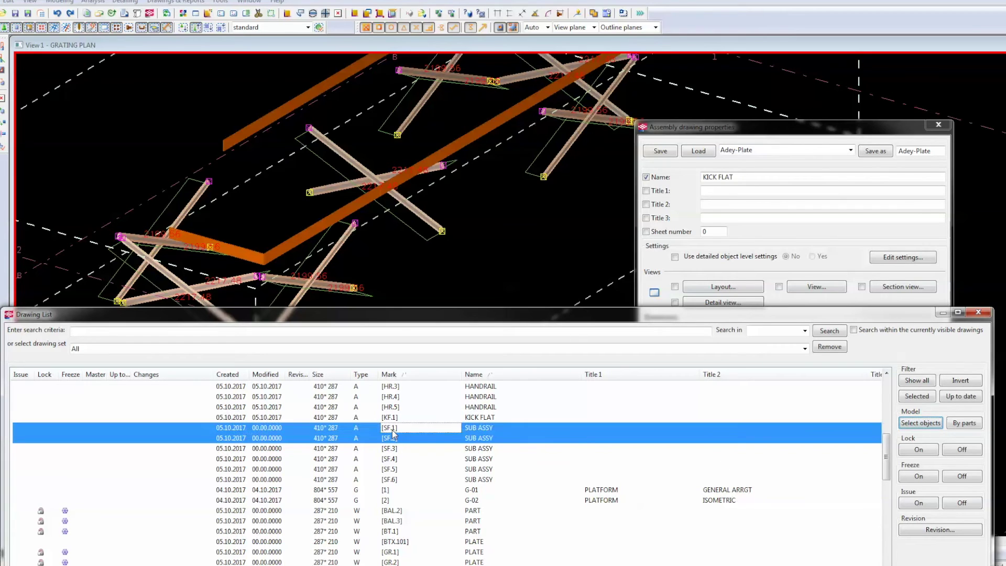
right_click(478, 431)
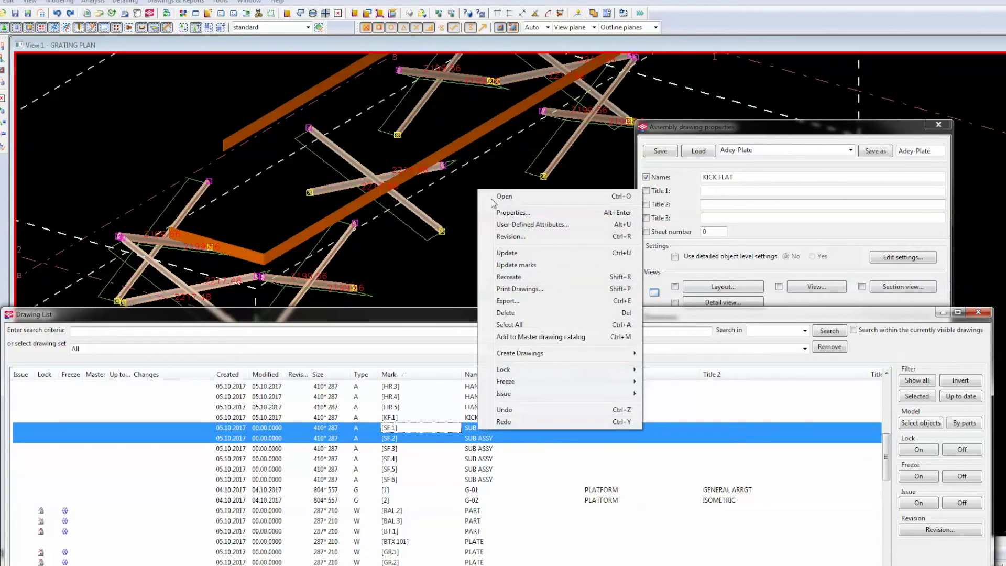
click(505, 213)
double_click(724, 177)
key(ctrl+a)
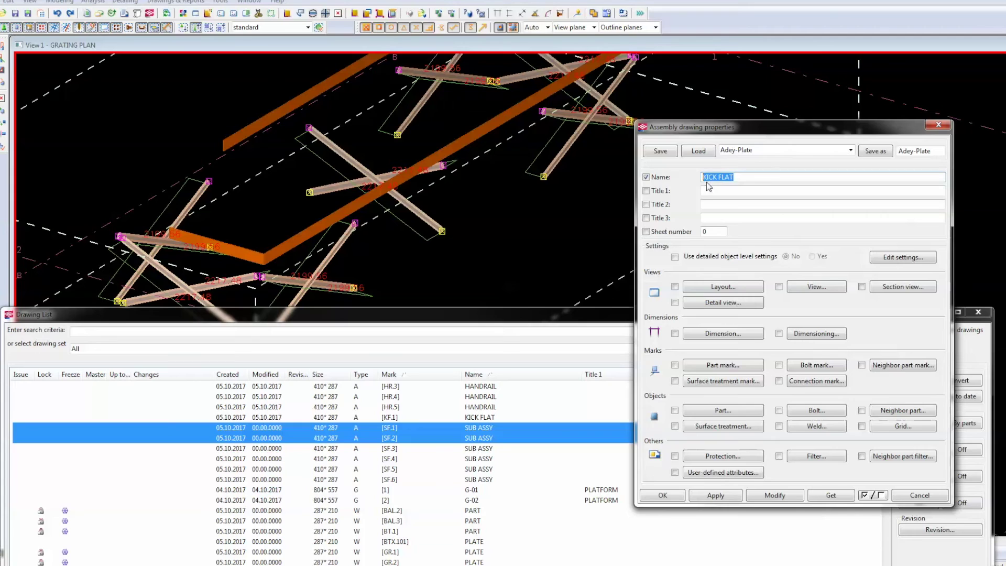
text(F)
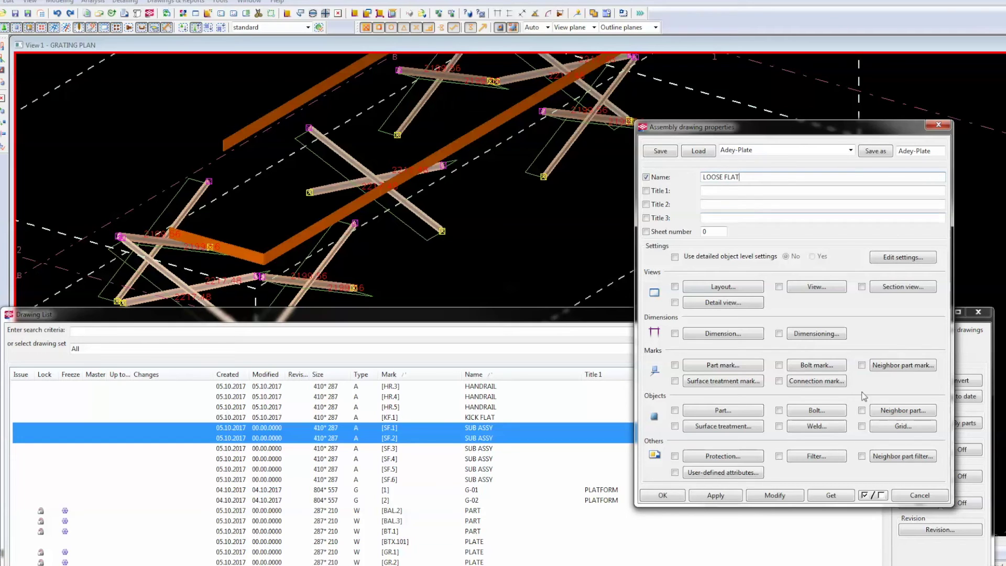
click(782, 495)
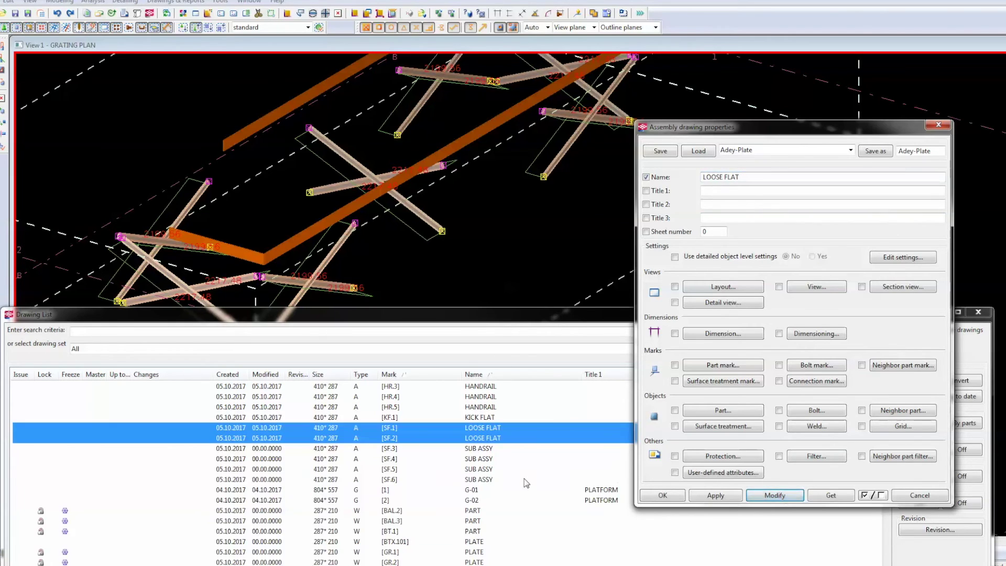
Select the model objects of assembly drawings SF.3 to SF.6 and rename these drawings FICK FLAT.
click(403, 448)
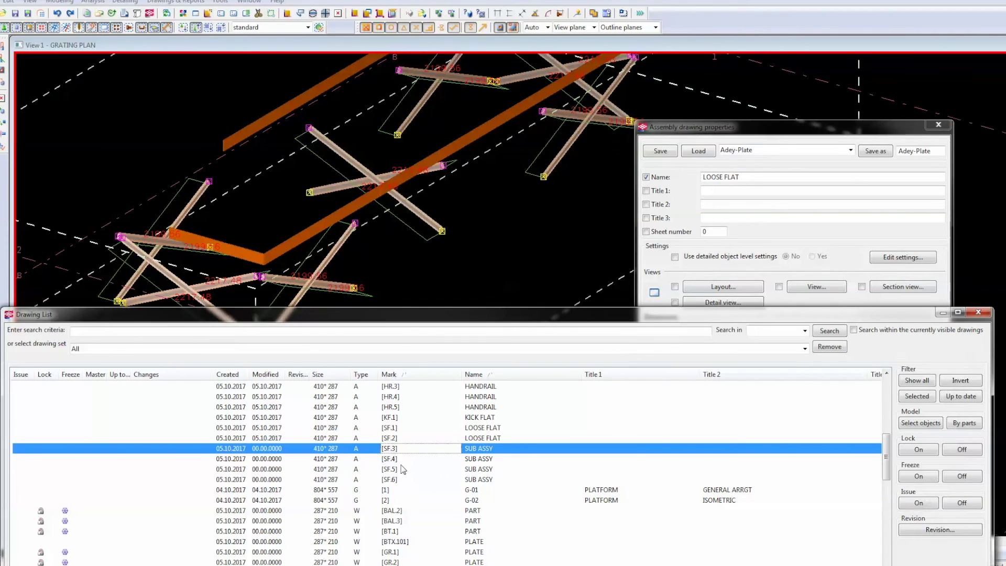
shift+click(406, 483)
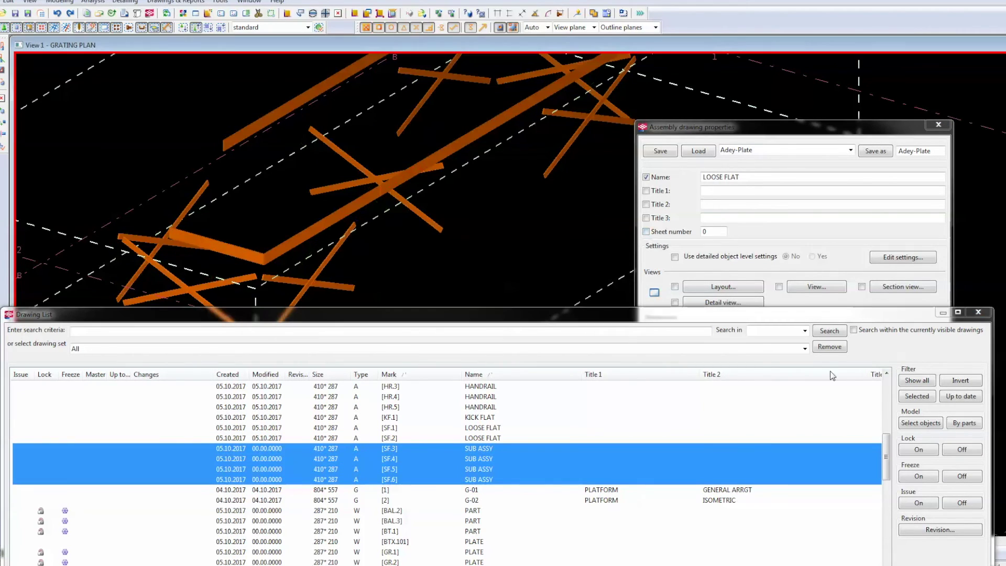
click(939, 423)
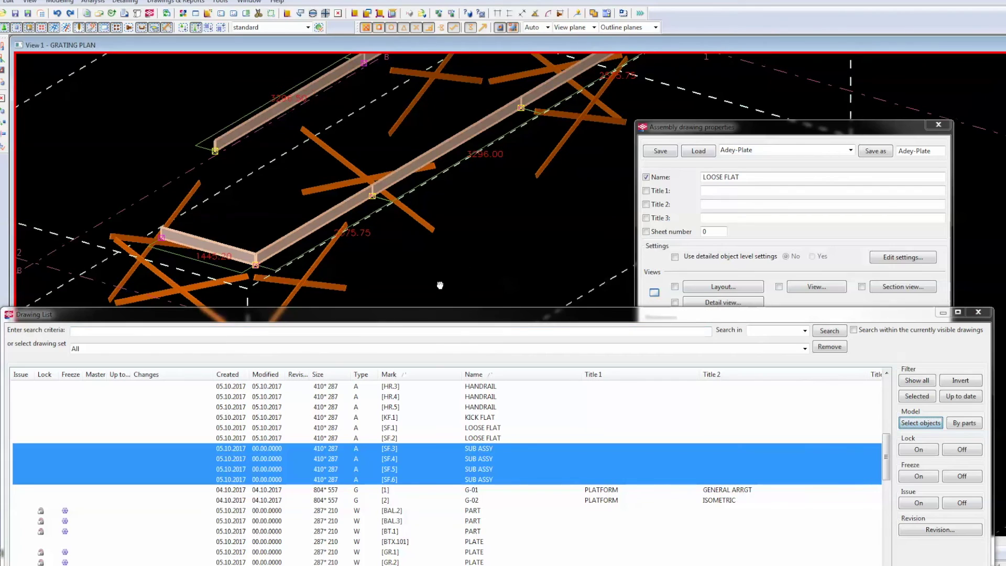
scroll(453, 265, down, 2)
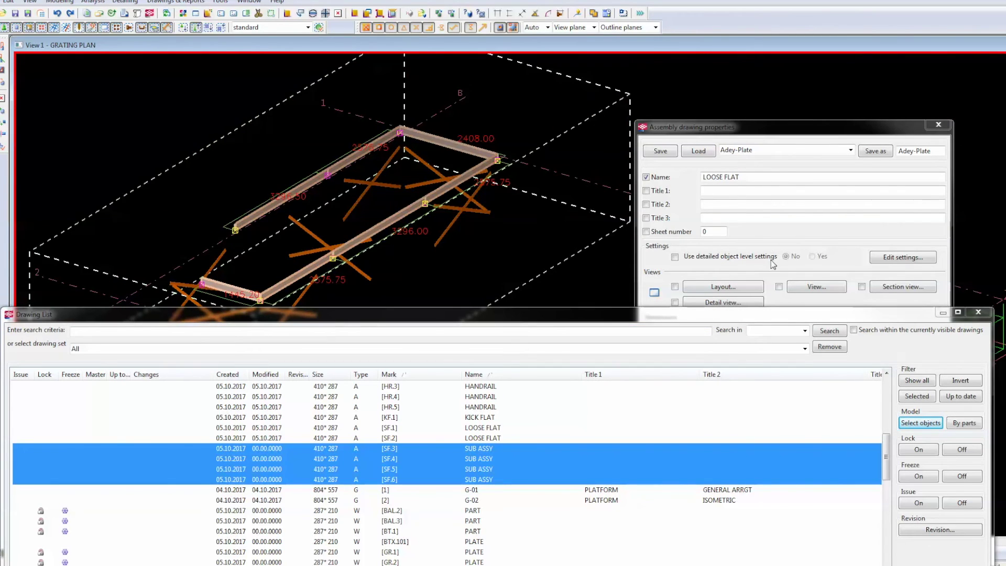
double_click(721, 176)
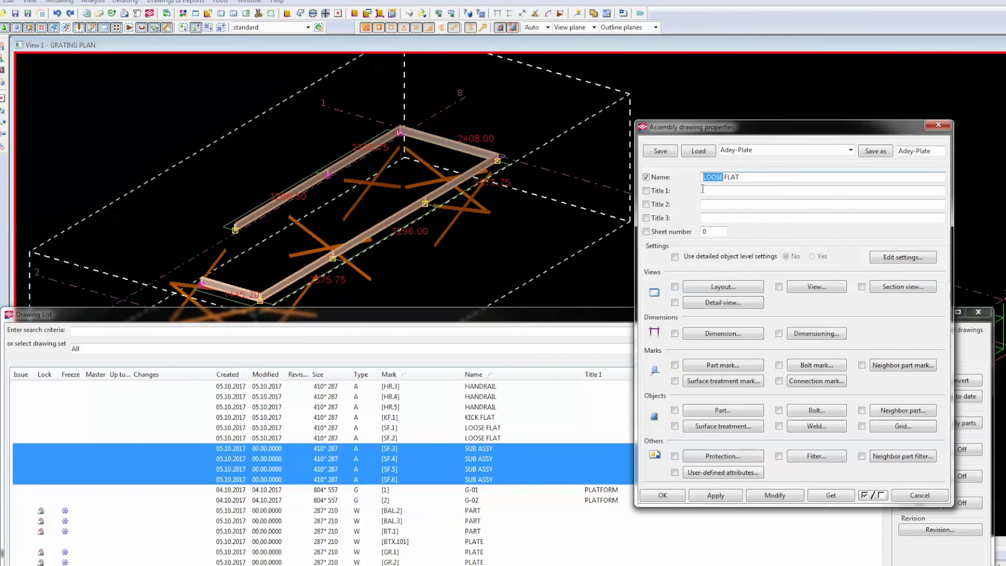
text(FICK)
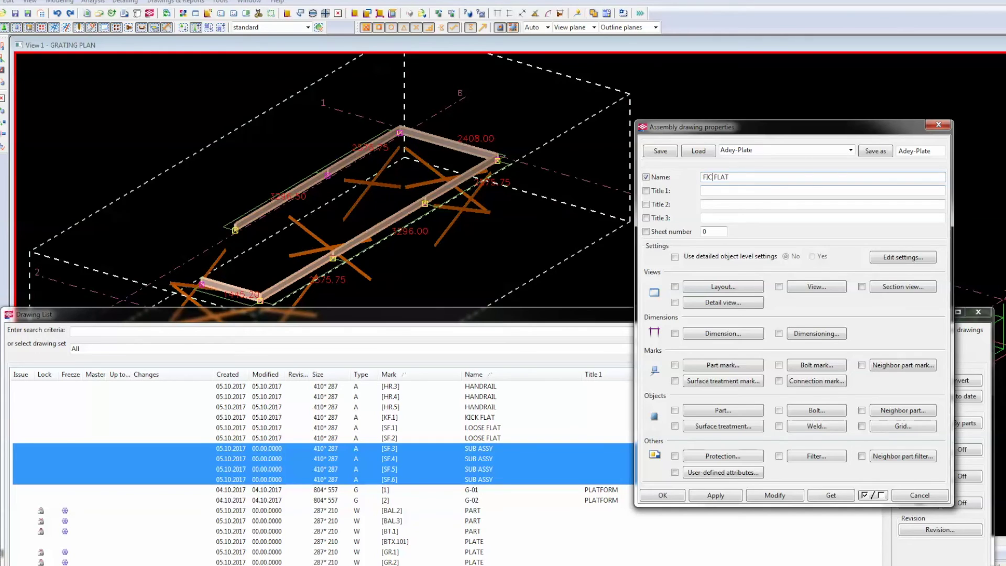
click(775, 494)
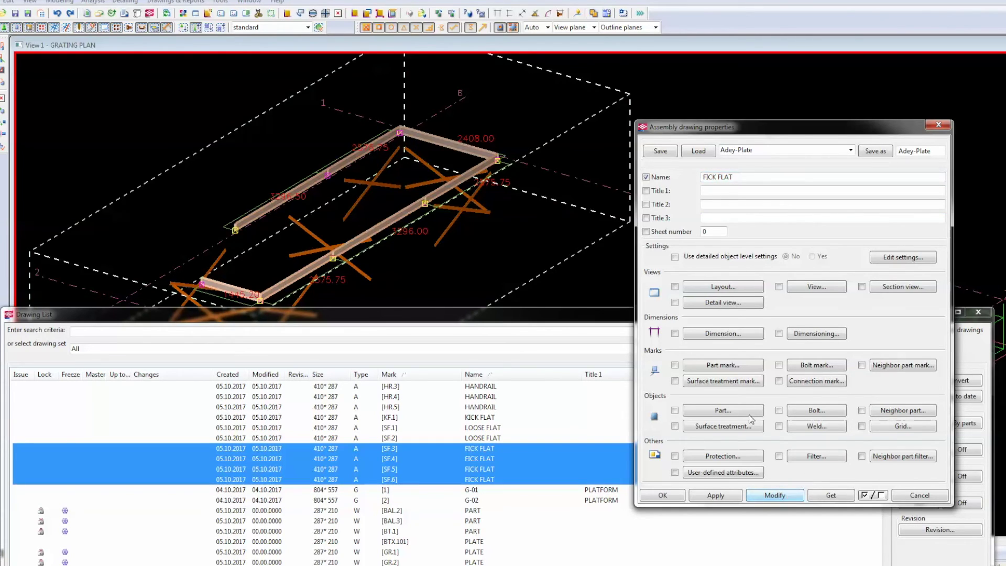
Check the names of the assembly drawings across the drawing list.
click(561, 317)
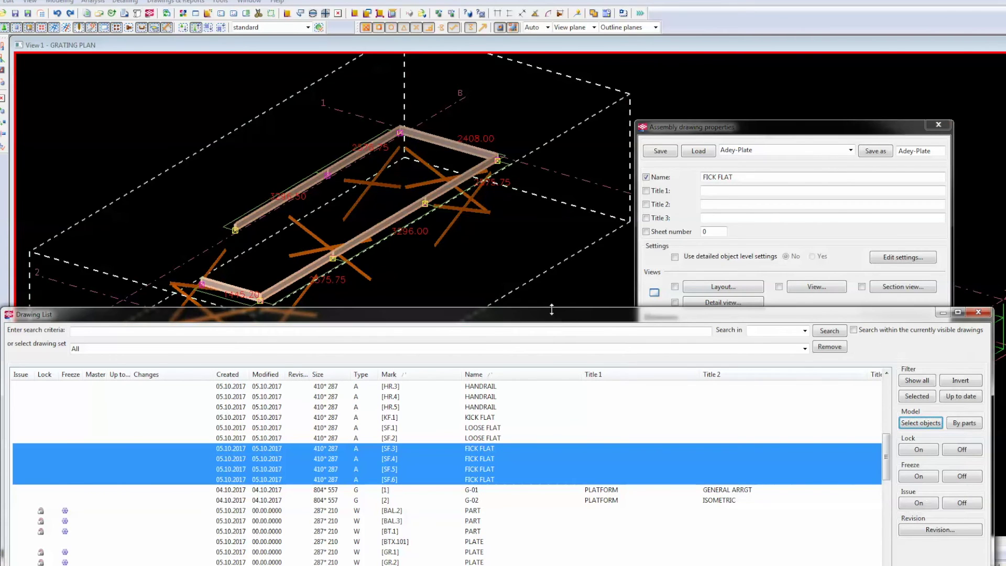
drag(557, 317, 555, 50)
click(521, 254)
scroll(514, 265, up, 2)
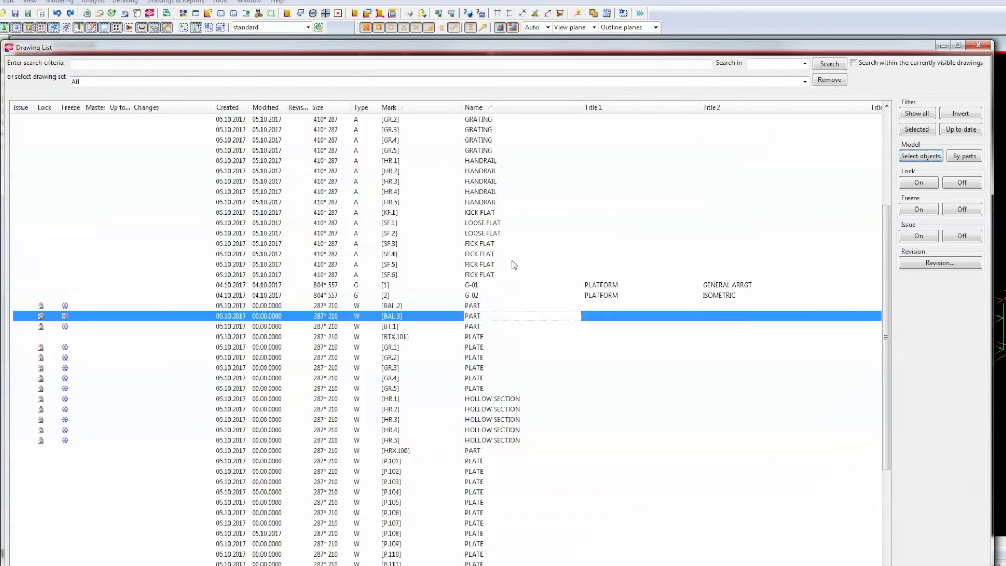
Review the names of the assembly drawings, comparing the channel drawings B.1 to B.7 with the baluster drawings.
scroll(514, 265, up, 5)
click(497, 139)
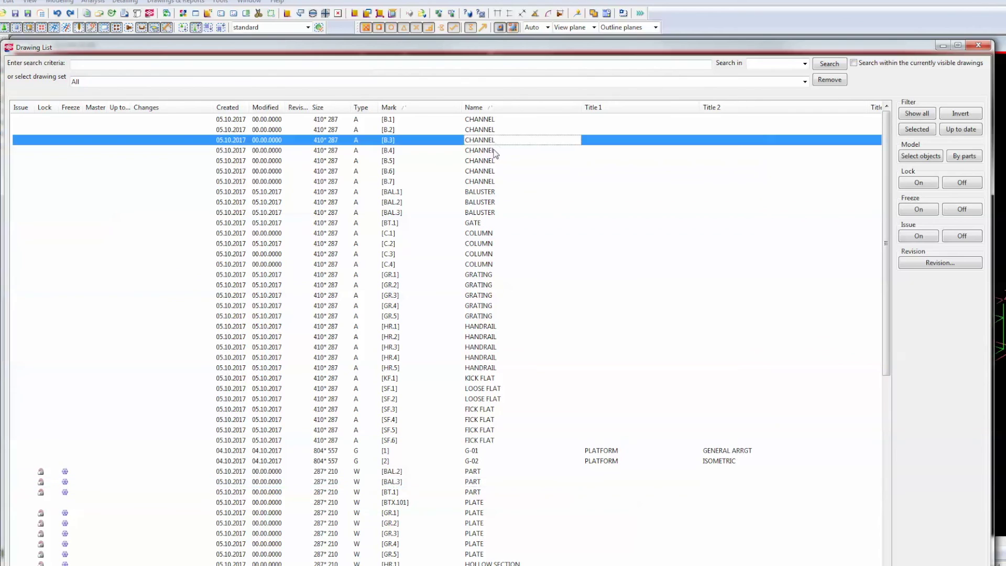
scroll(495, 153, down, 6)
scroll(495, 218, up, 6)
click(482, 122)
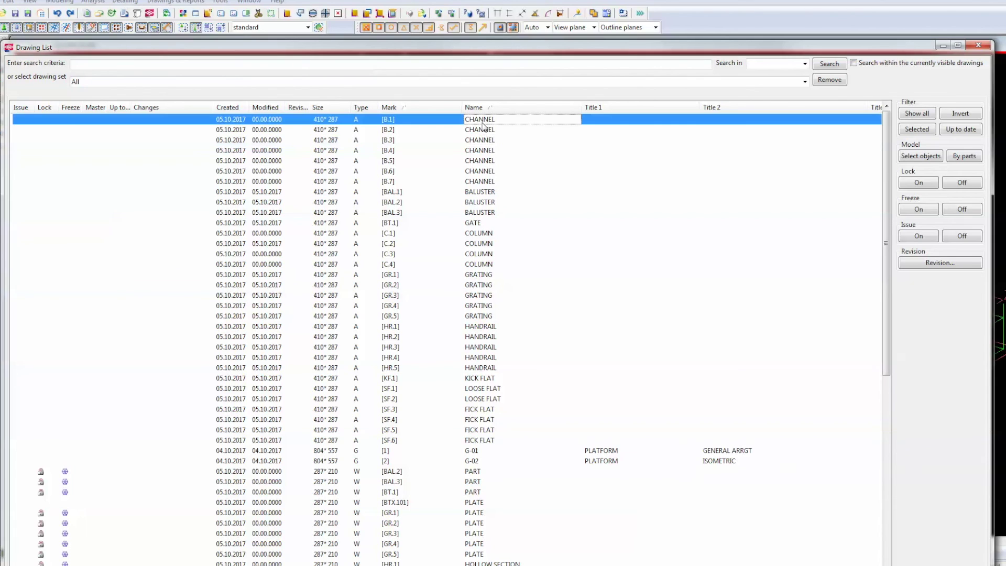
shift+click(485, 181)
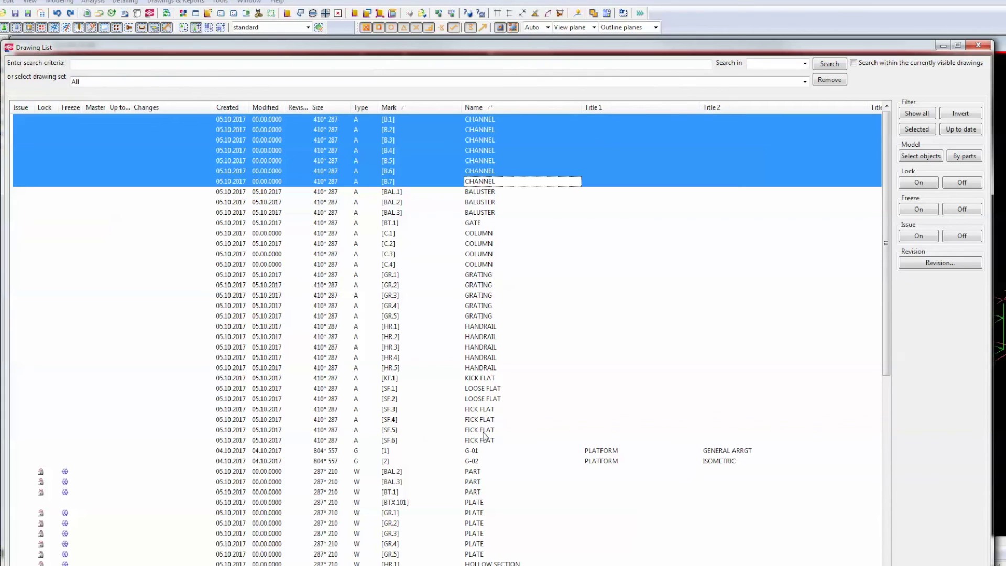
click(492, 120)
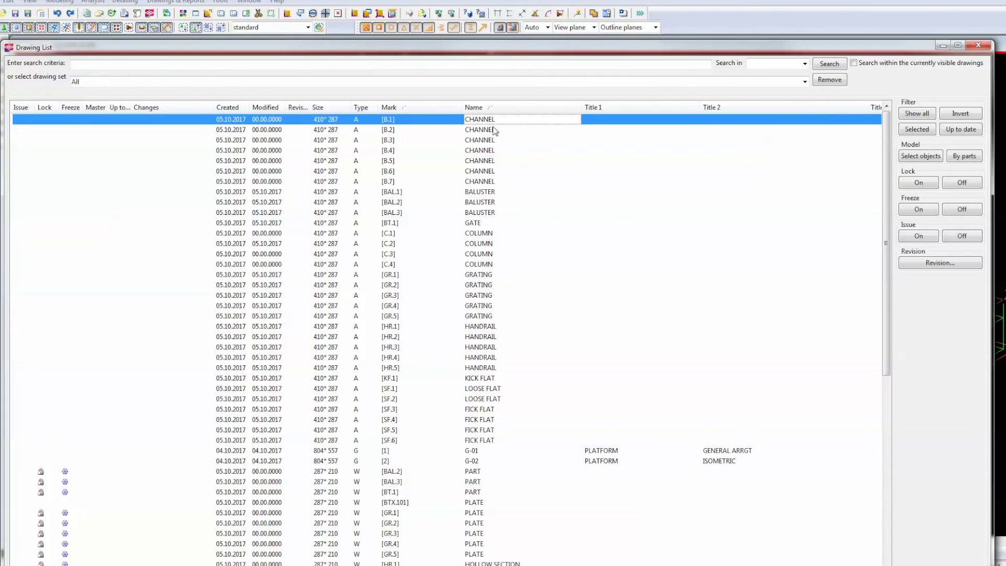
click(497, 194)
Examine the names of the single-part drawings, including the handrail and plate drawings, against the assembly drawing names.
scroll(498, 197, down, 6)
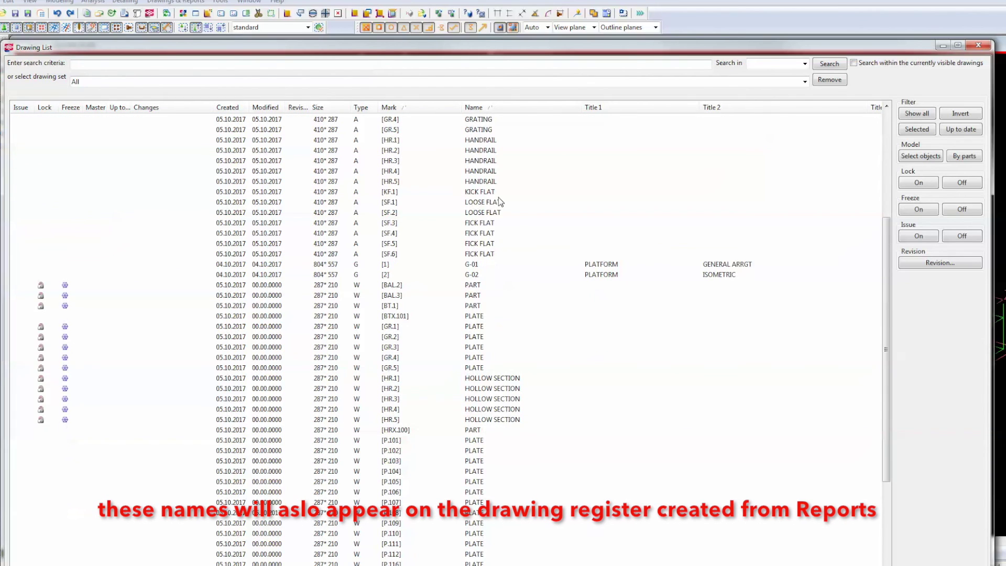
scroll(498, 198, down, 4)
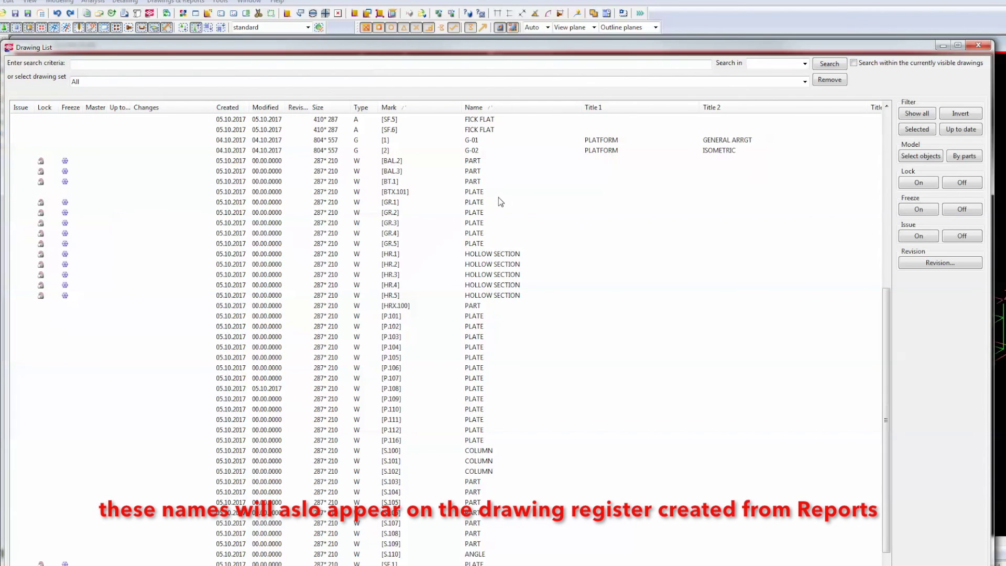
click(493, 255)
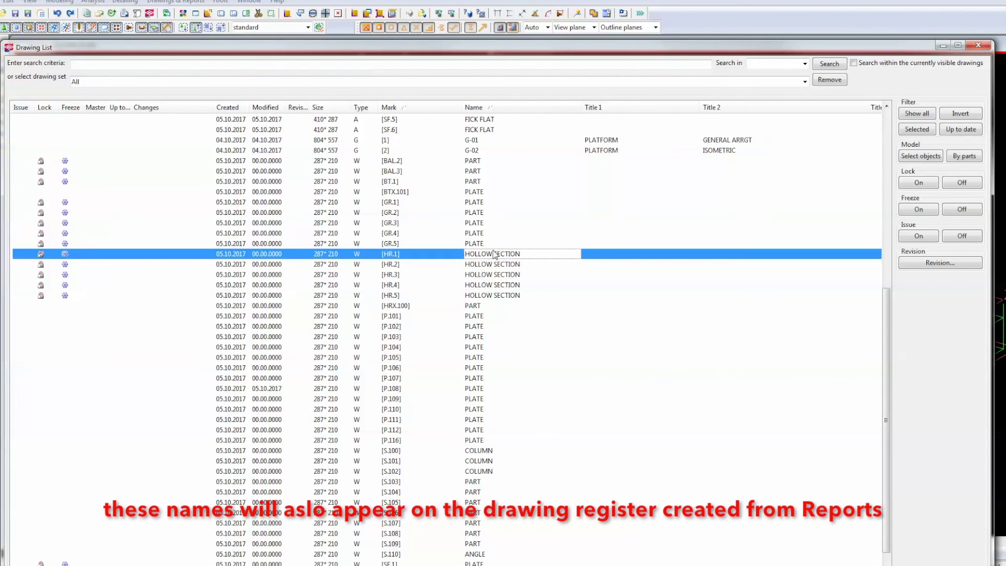
click(486, 377)
scroll(486, 377, down, 1)
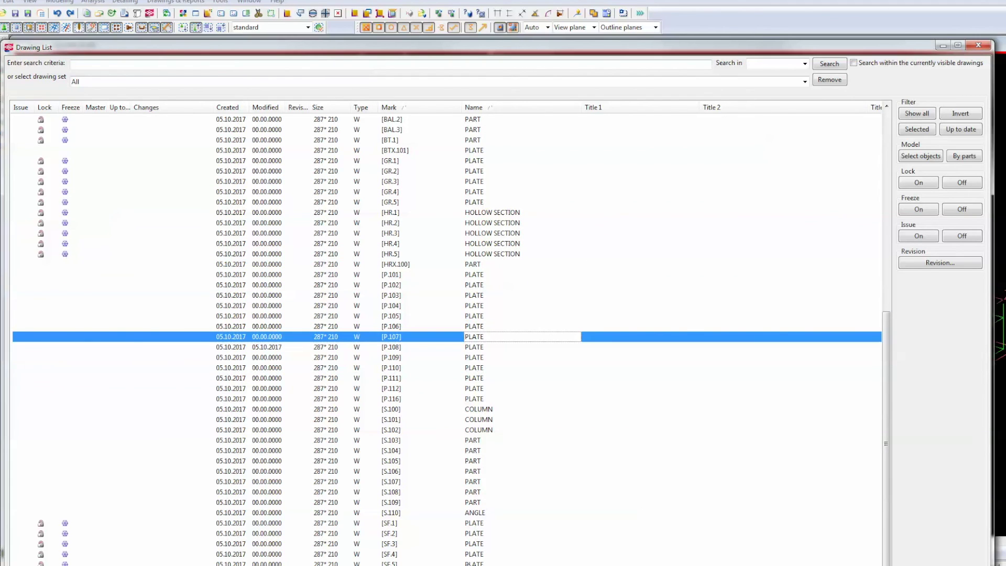
scroll(485, 338, up, 9)
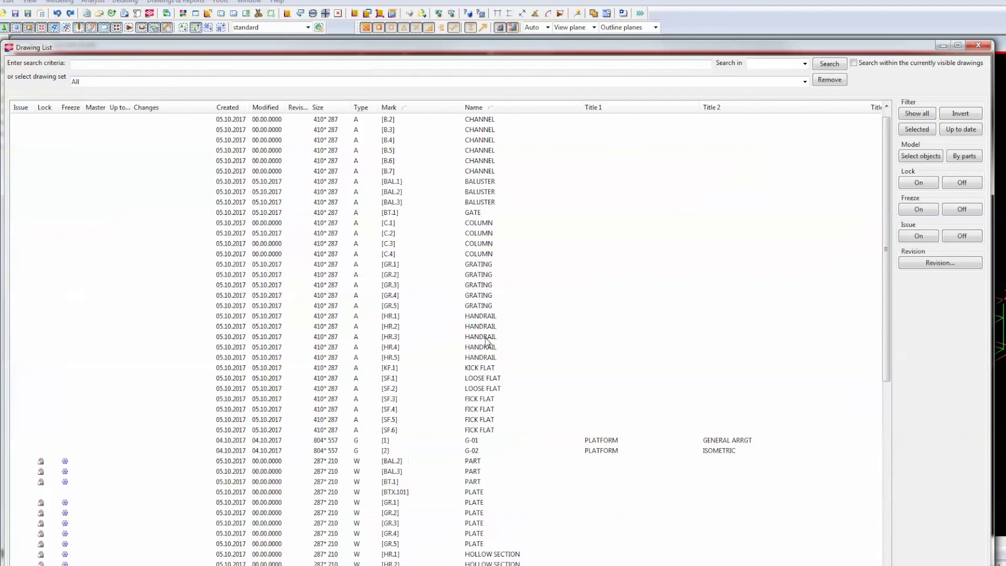
scroll(486, 342, down, 2)
scroll(486, 342, up, 4)
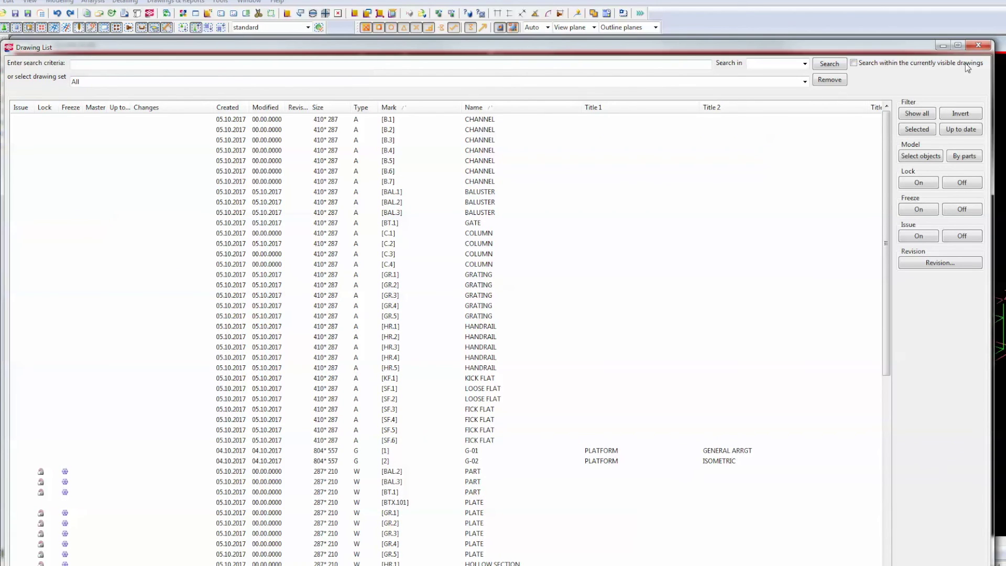
Close the drawing list and the assembly drawing properties, and clear the selection in the model view.
click(979, 46)
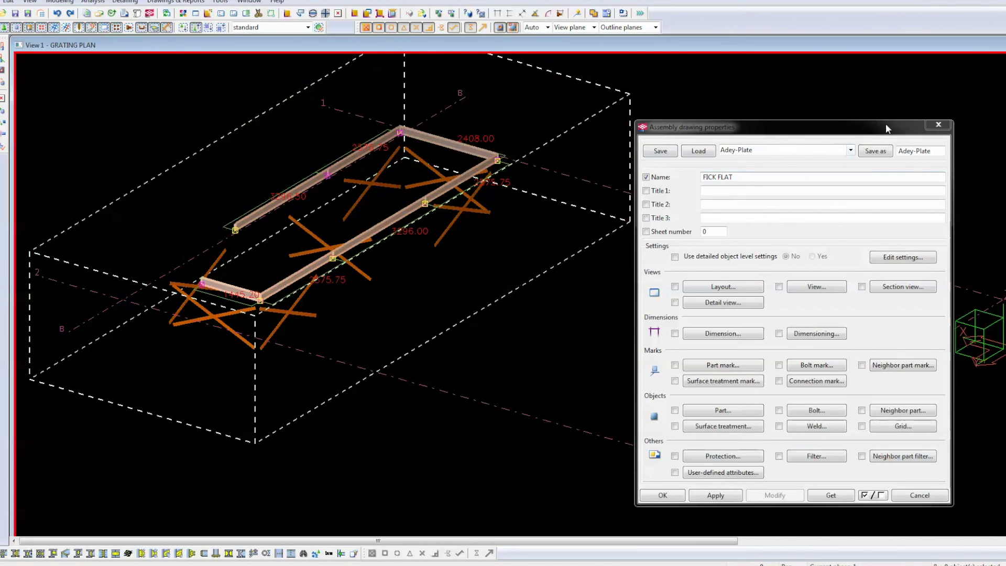
click(938, 124)
click(734, 136)
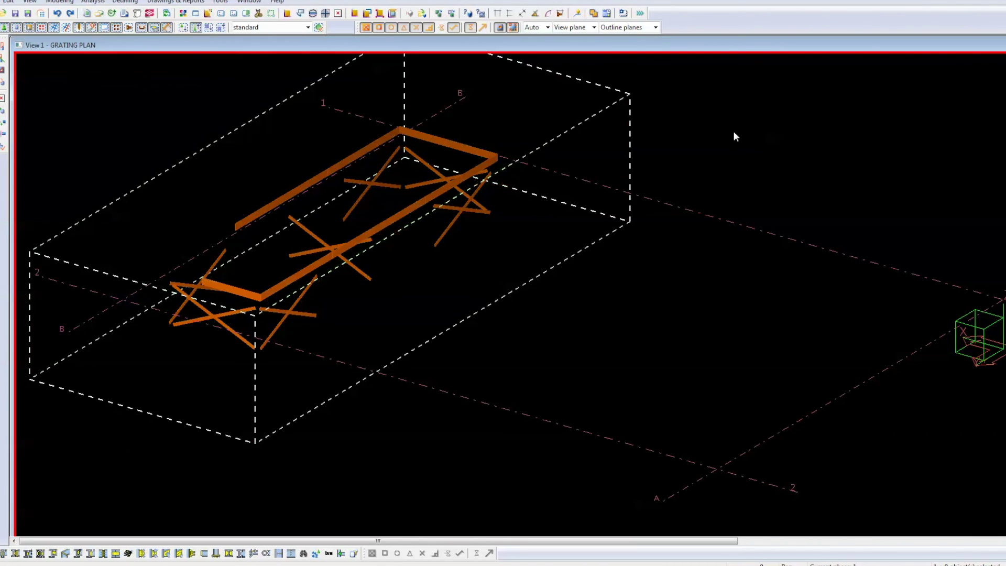